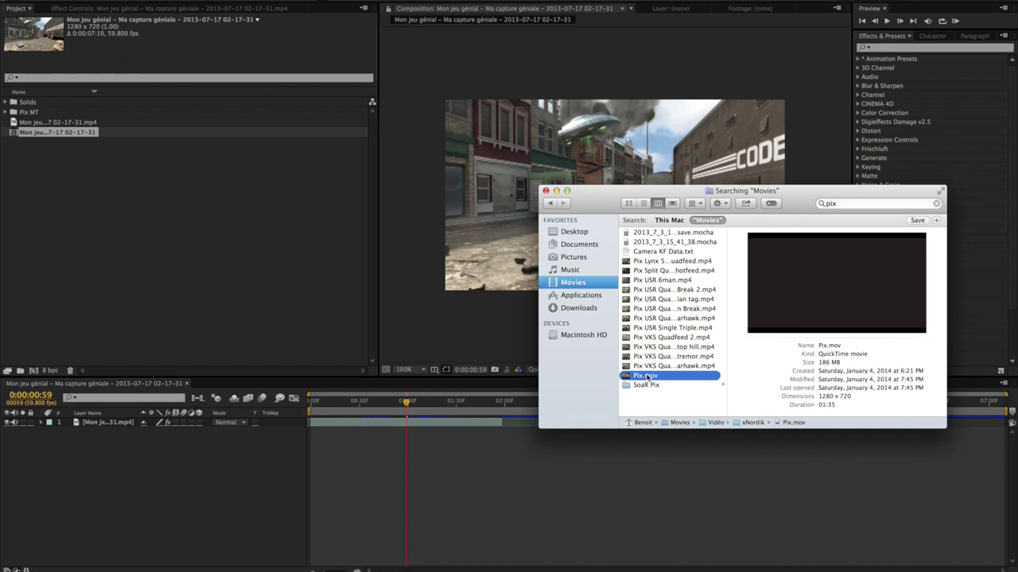
- Quick Look the Pix.mov clip, then close the preview and minimize the Finder search window
key(space)
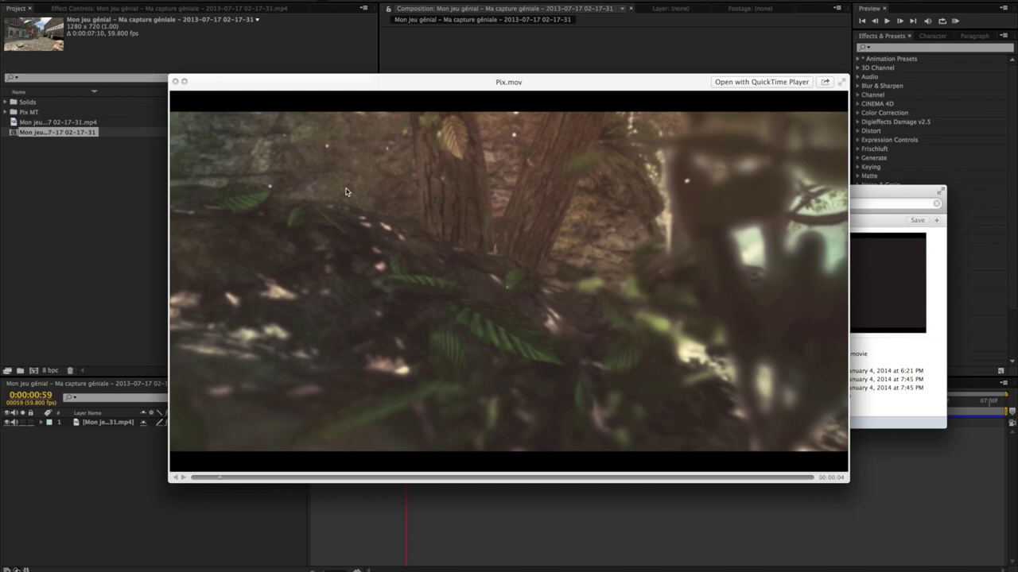
click(175, 82)
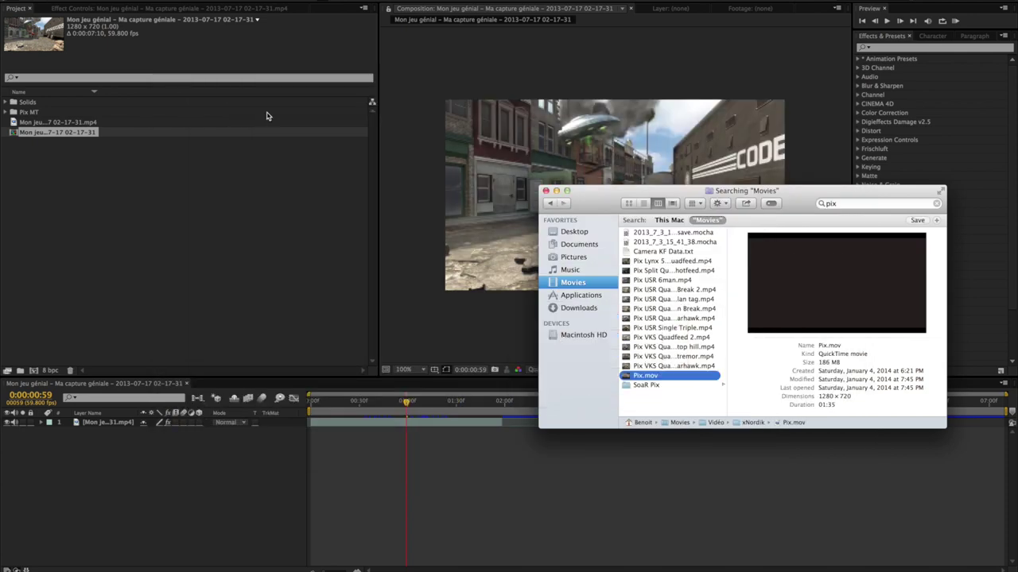
click(556, 191)
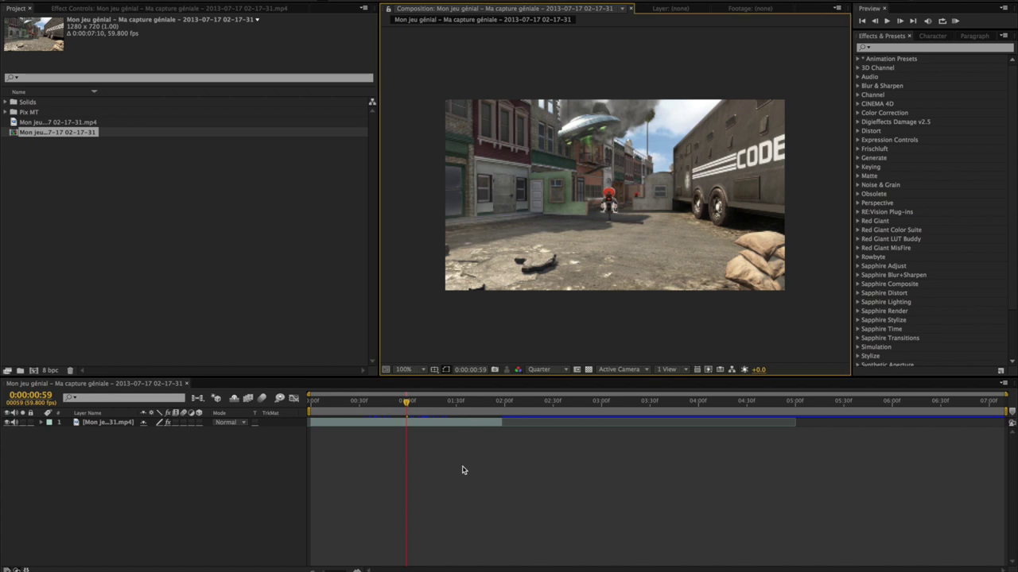
- Run Track Camera on the game footage layer and display the solved 3D track points
click(138, 278)
click(98, 424)
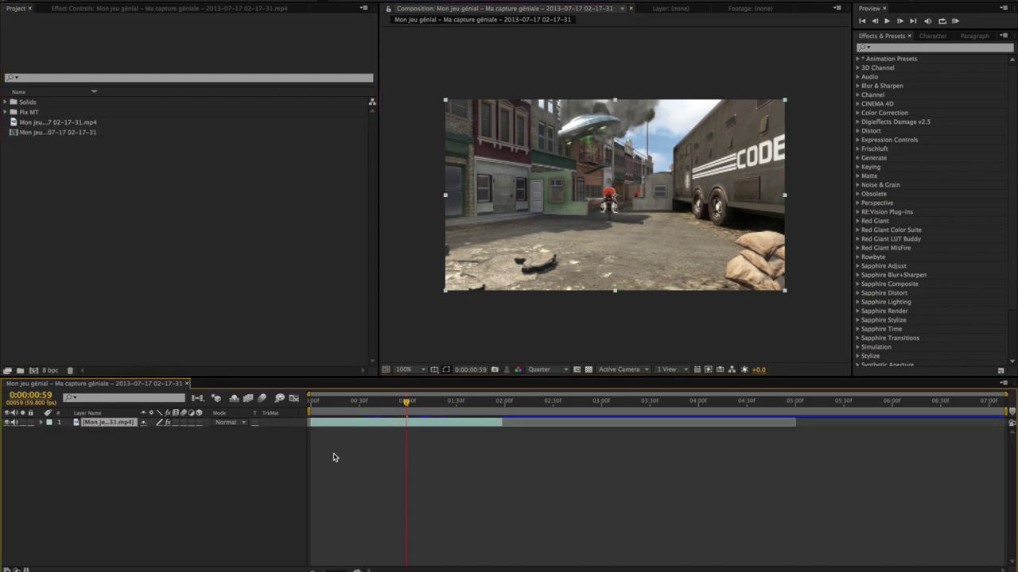
right_click(397, 429)
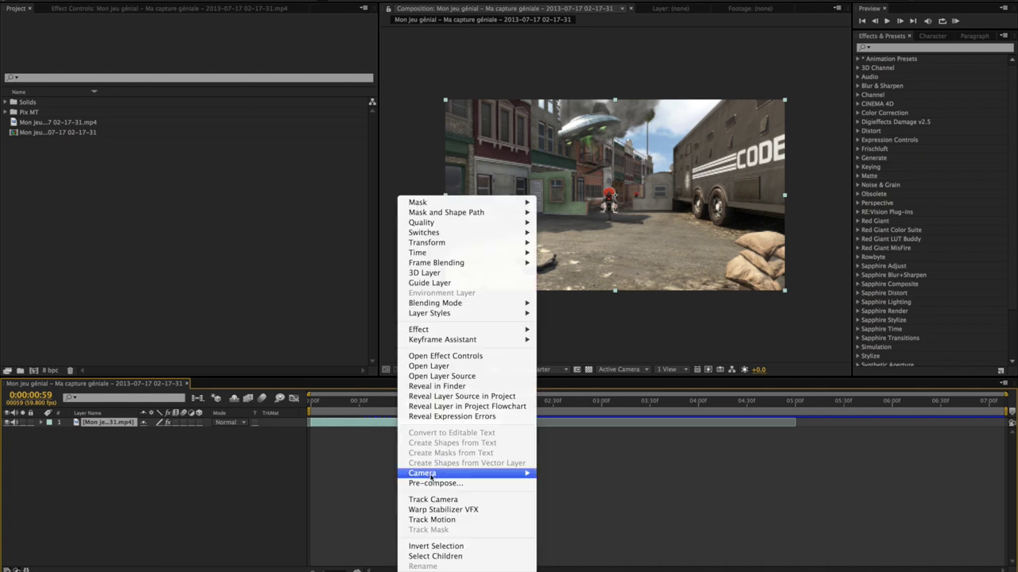
click(434, 500)
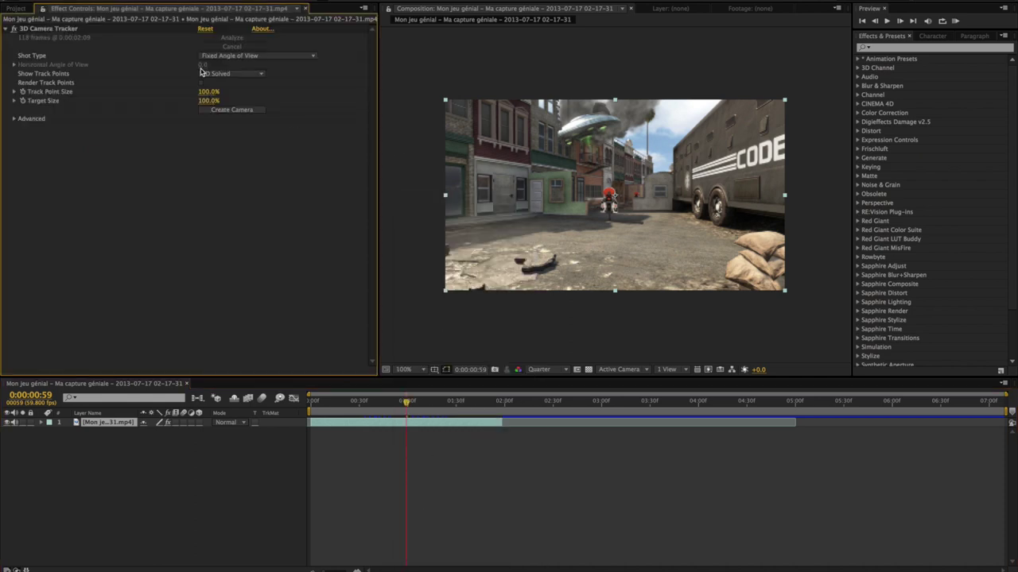
click(61, 30)
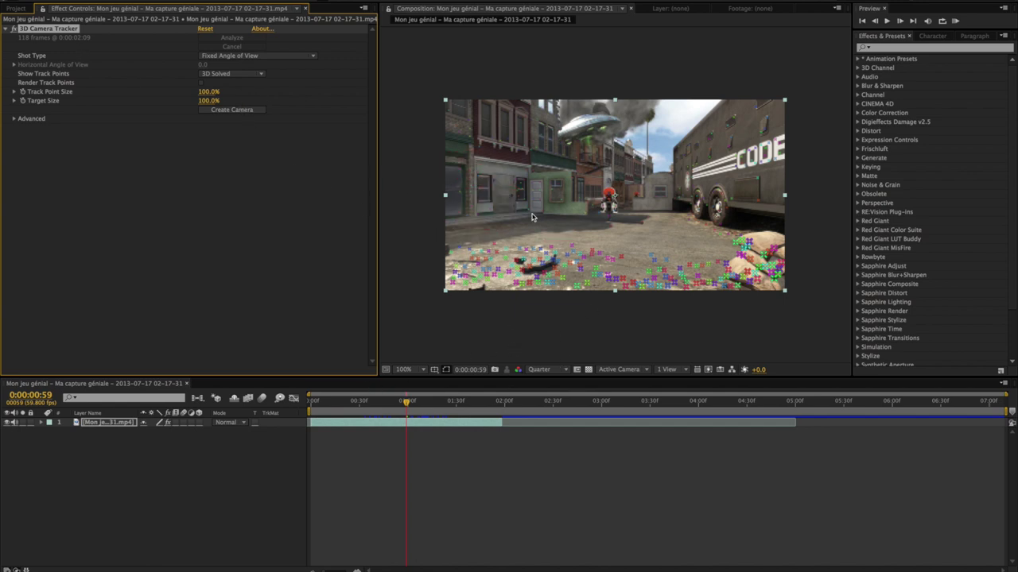
mouse_move(594, 262)
- Create a Track Solid 1 and 3D Tracker Camera on the ground points, then return to 0:00:00:41
right_click(574, 258)
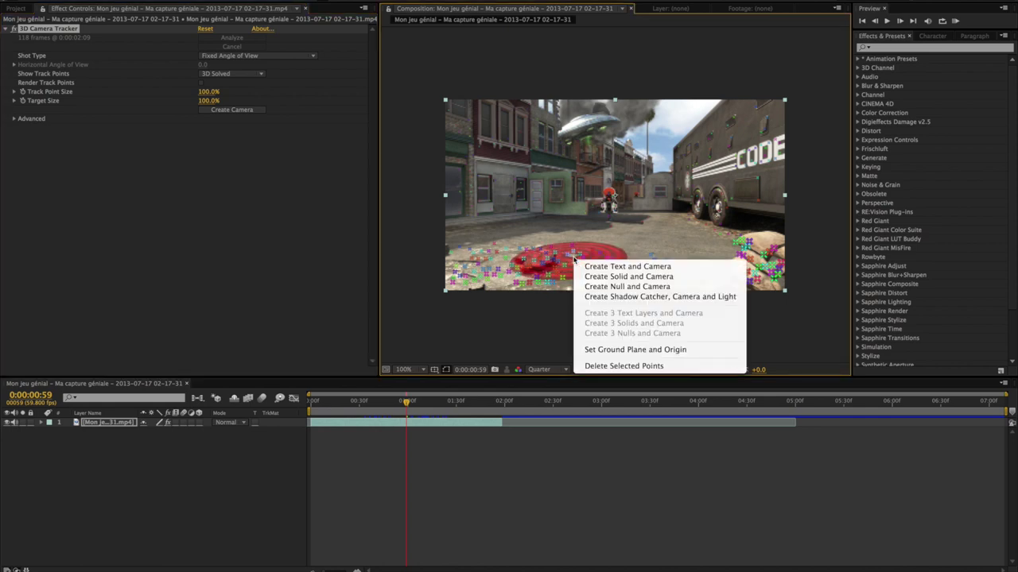
click(626, 278)
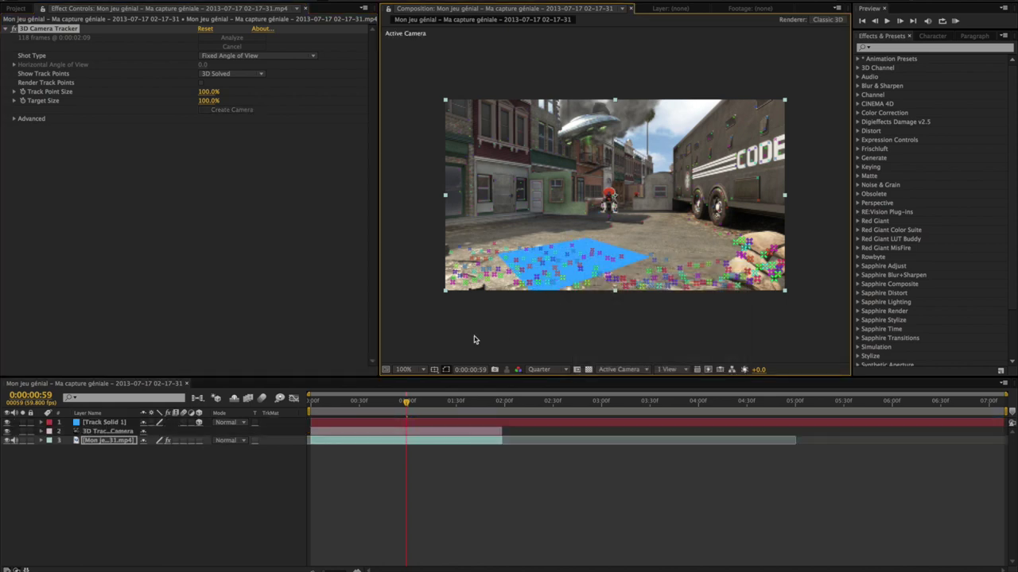
drag(406, 402, 377, 401)
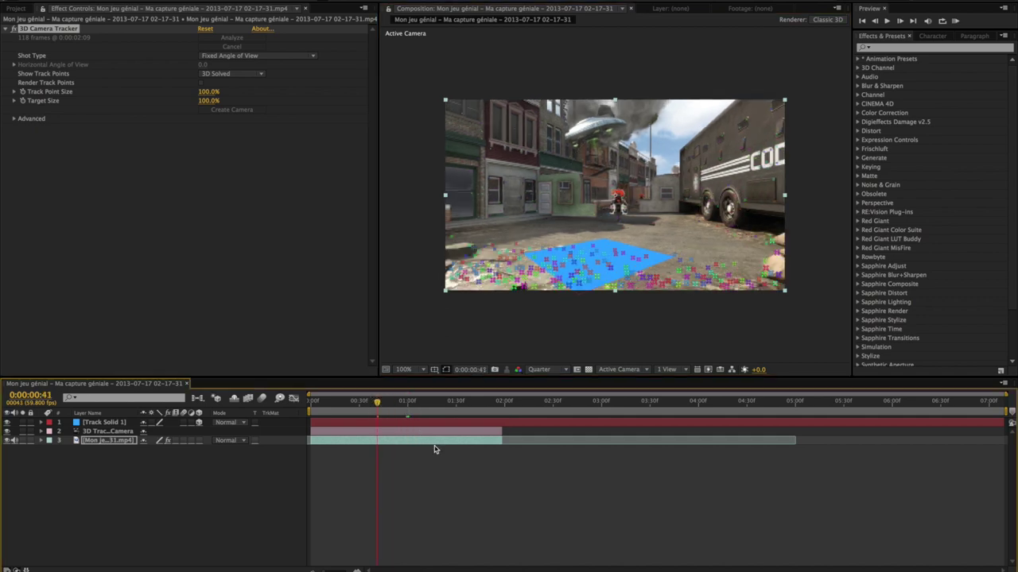
right_click(413, 489)
mouse_move(464, 469)
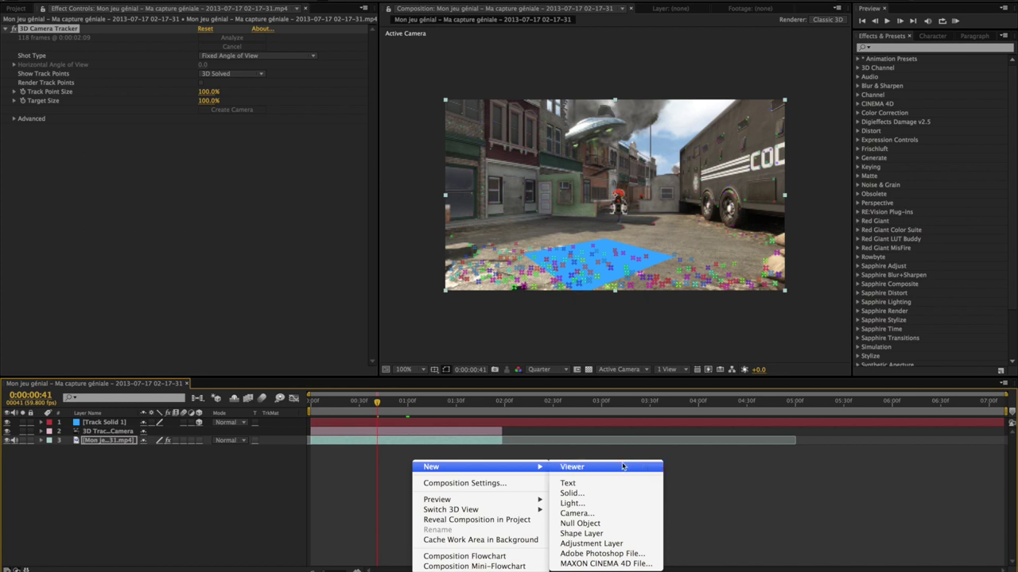
- Add a black 1280×720 solid, Black Solid 20, and search the effects for 'par'
click(580, 494)
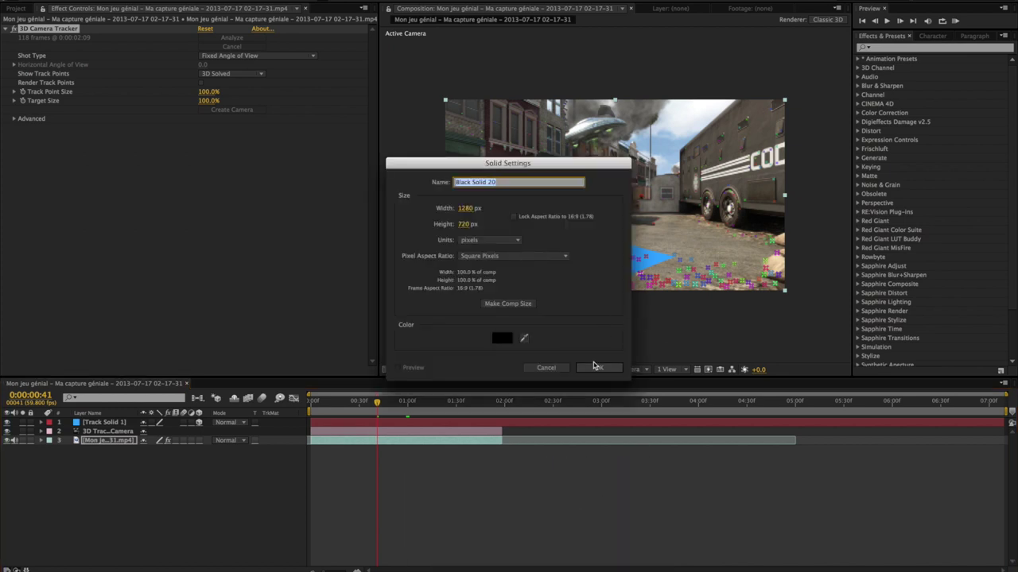
click(597, 366)
click(893, 49)
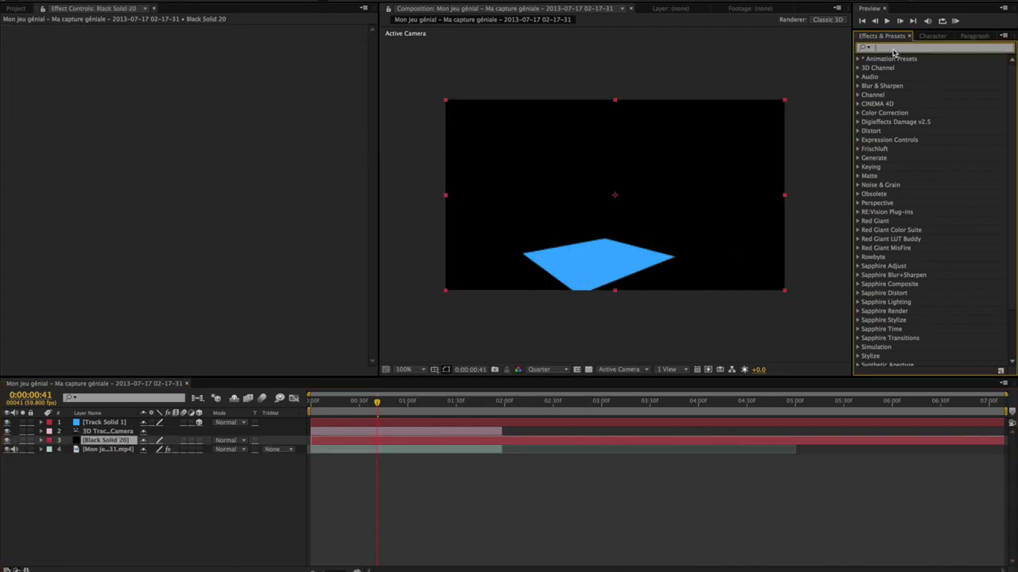
text(par)
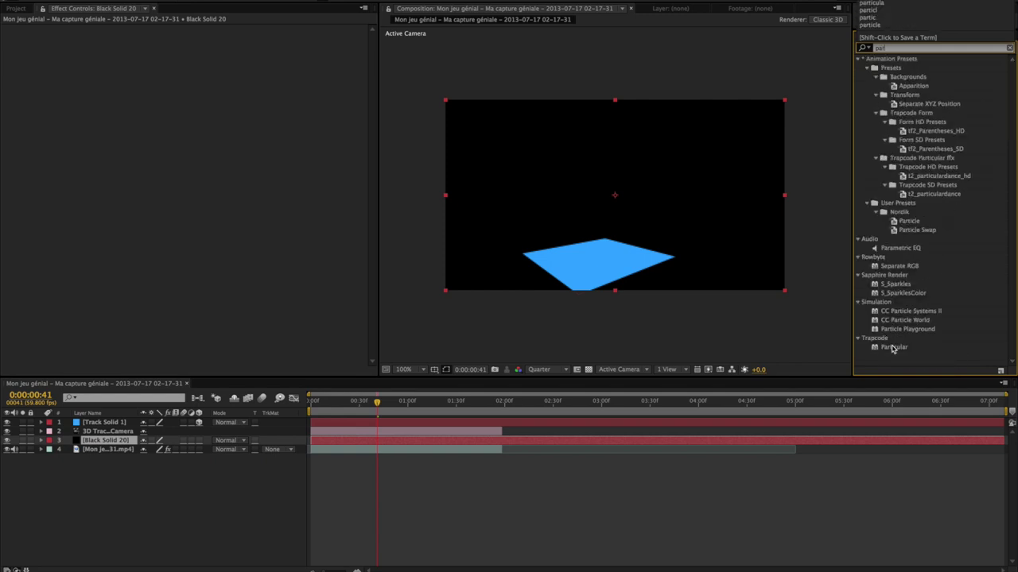
- Drop Trapcode Particular onto Black Solid 20, scrub to check particles, and hide Track Solid 1
drag(892, 348, 663, 209)
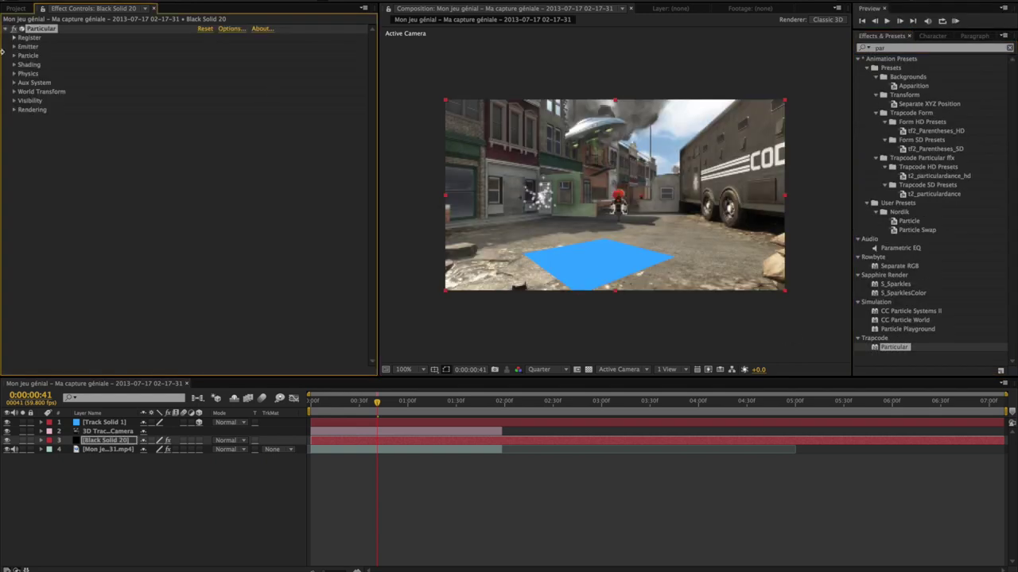
drag(375, 402, 350, 413)
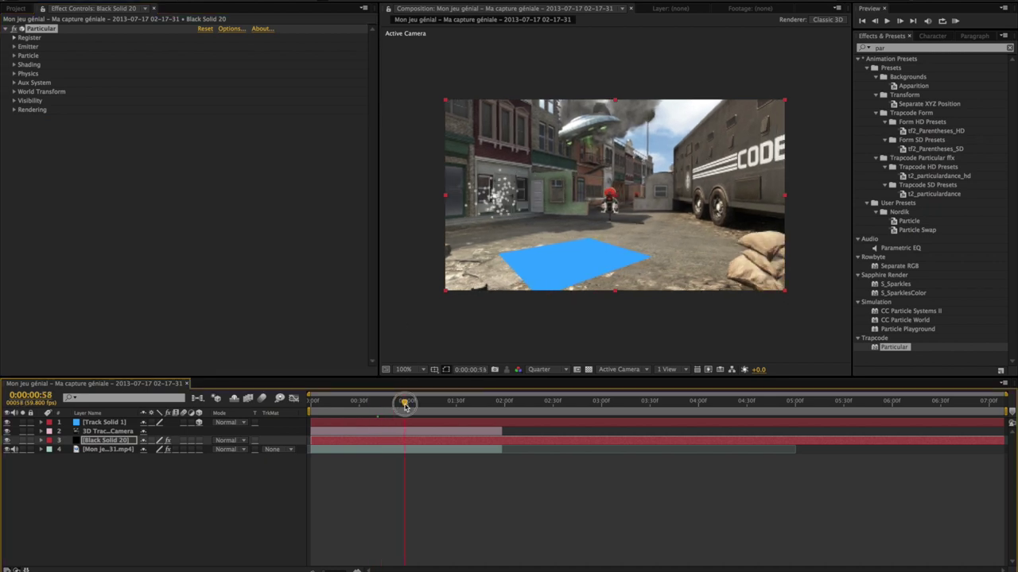
mouse_move(349, 413)
mouse_down()
mouse_move(407, 418)
mouse_move(372, 413)
mouse_up()
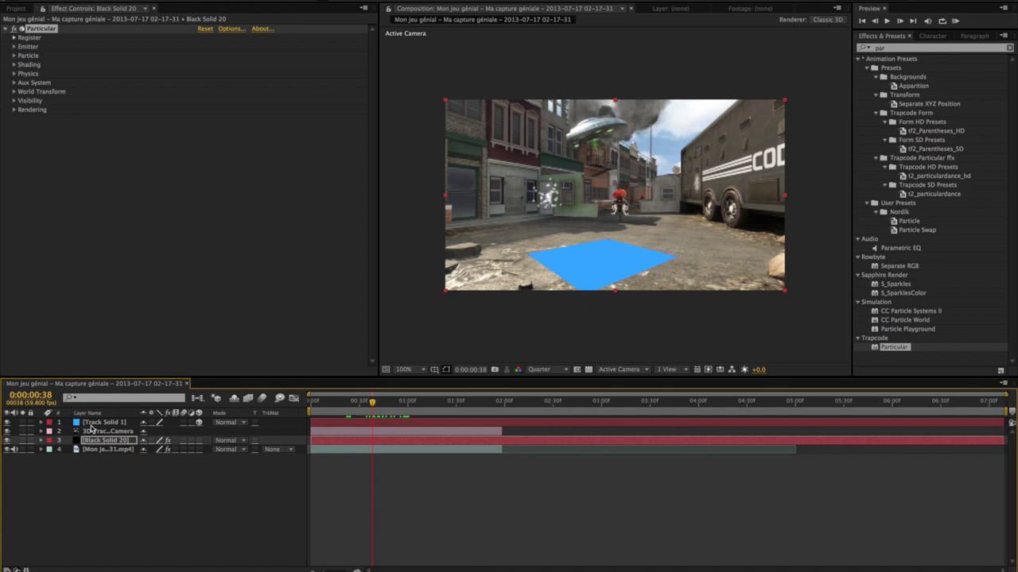
click(6, 422)
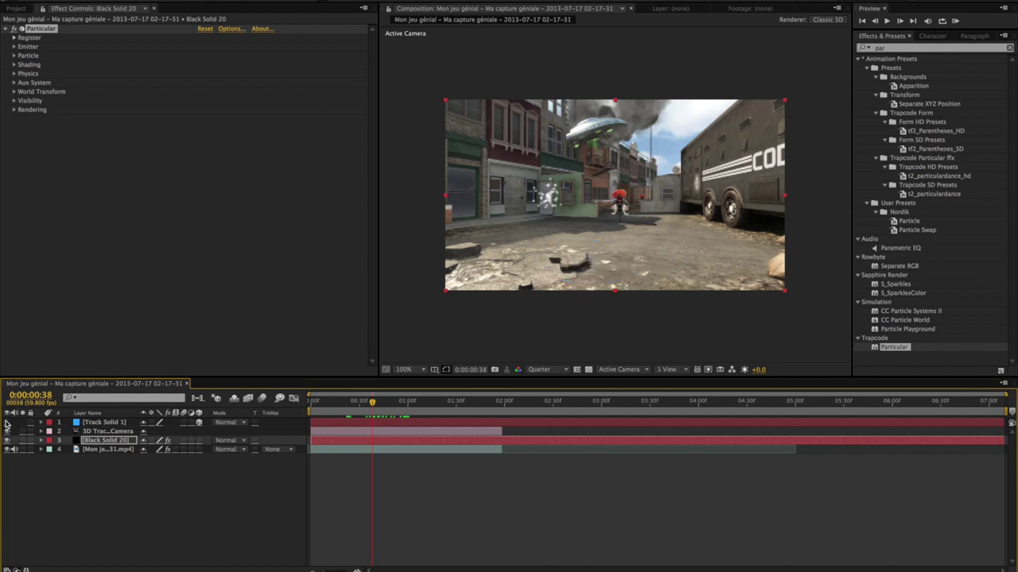
- Toggle Track Solid 1's visibility and reveal its Position values to read X
click(6, 422)
click(6, 422)
click(6, 422)
click(6, 423)
click(92, 423)
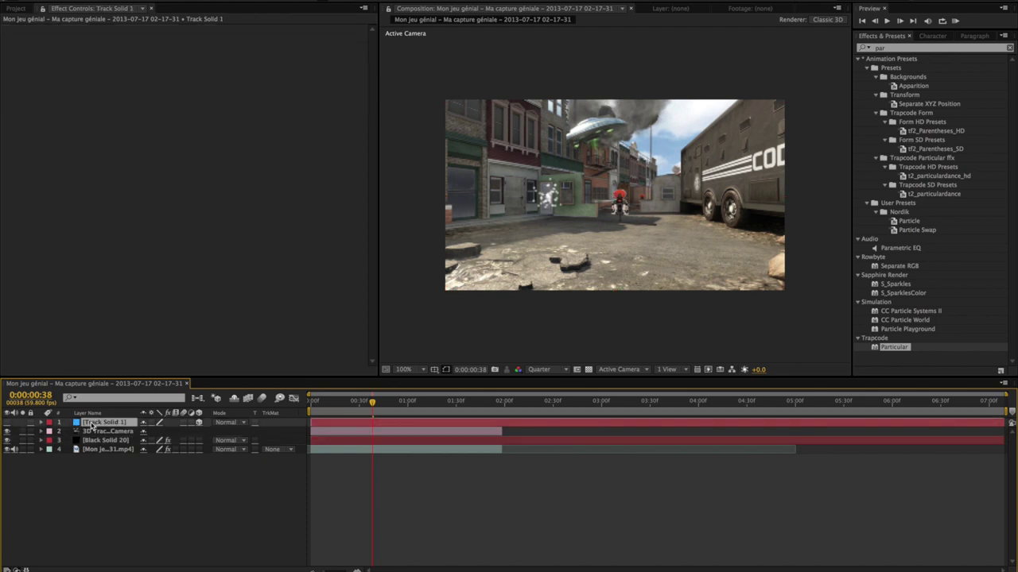
key(p)
click(156, 431)
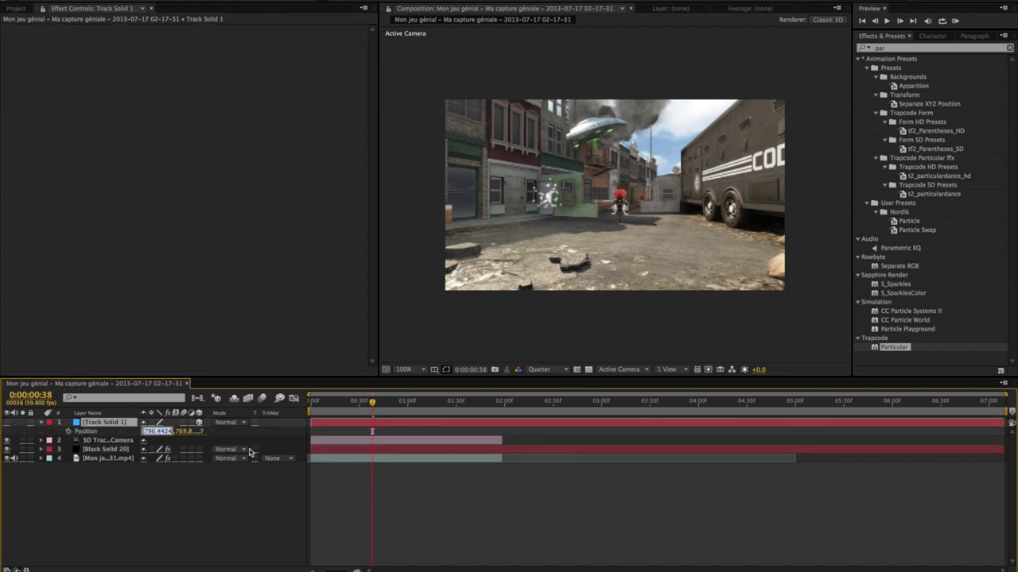
- Set Black Solid 20's Particular Emitter Position XY X to 796.4
click(106, 449)
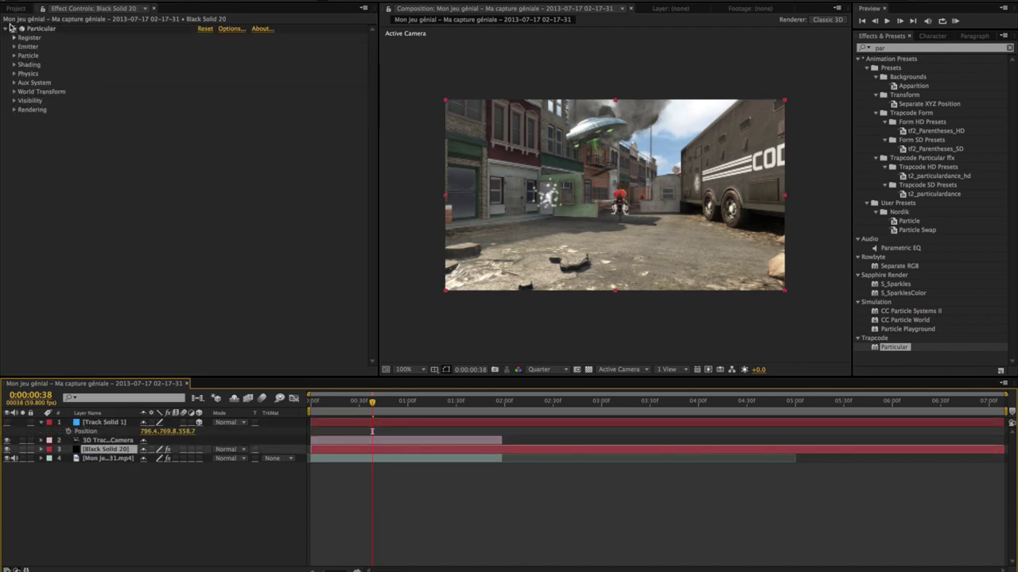
click(16, 49)
click(14, 48)
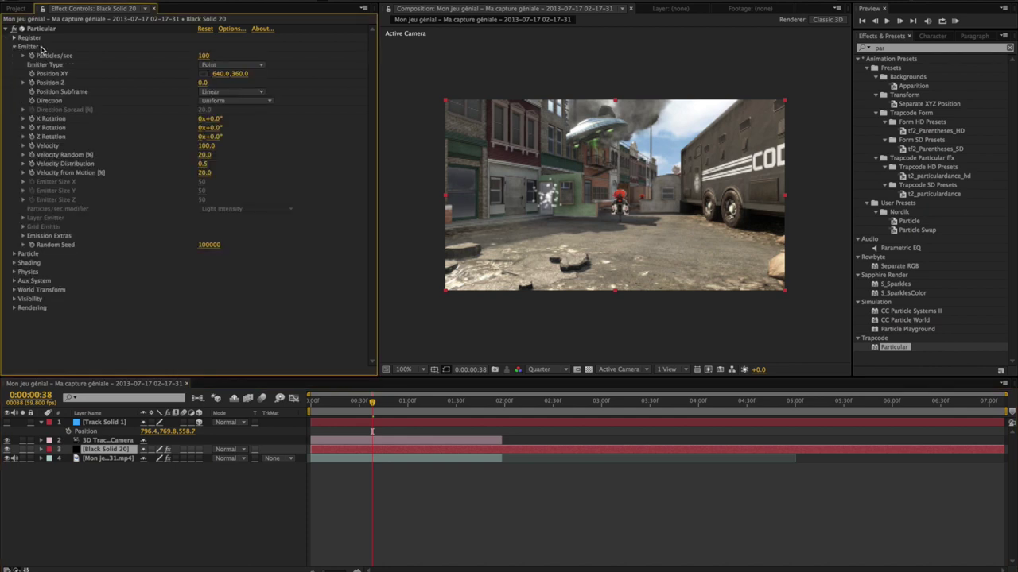
click(223, 73)
text(796.4)
- Copy Track Solid 1's Z value 558.7 into the emitter's Position Z
click(193, 432)
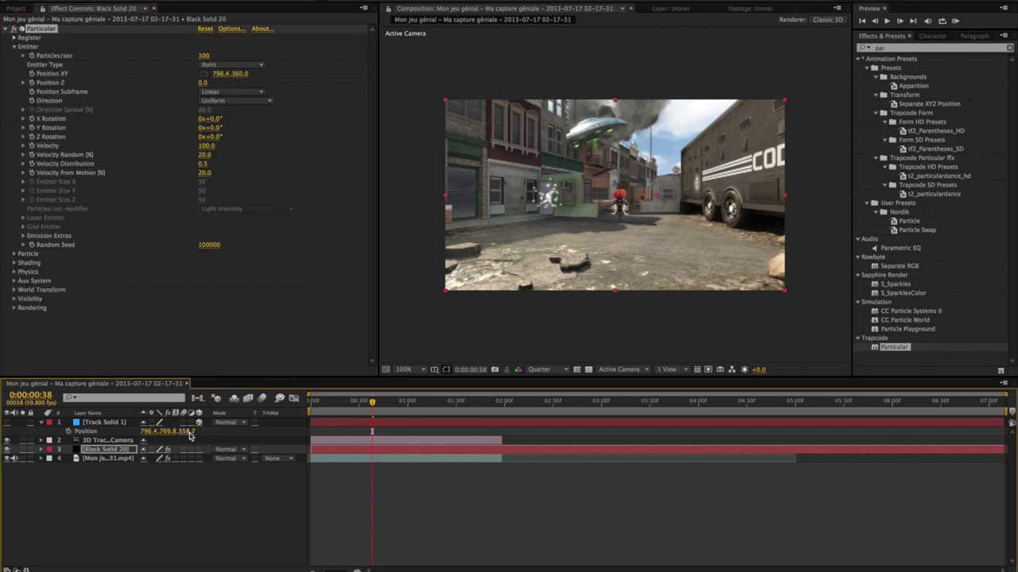
key(ctrl+c)
click(204, 82)
key(ctrl+v)
key(Return)
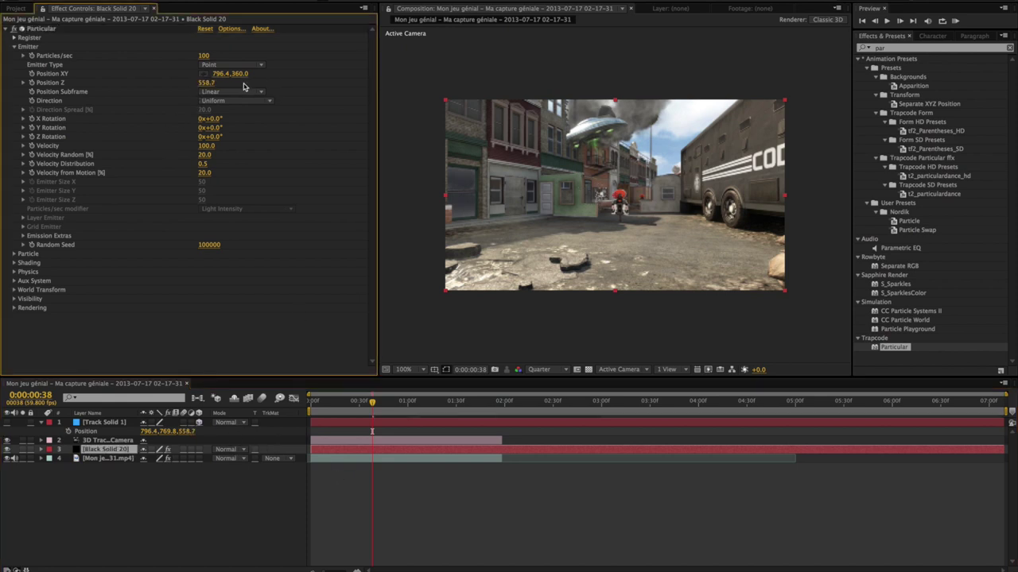
drag(238, 73, 302, 71)
key(ctrl+z)
click(41, 423)
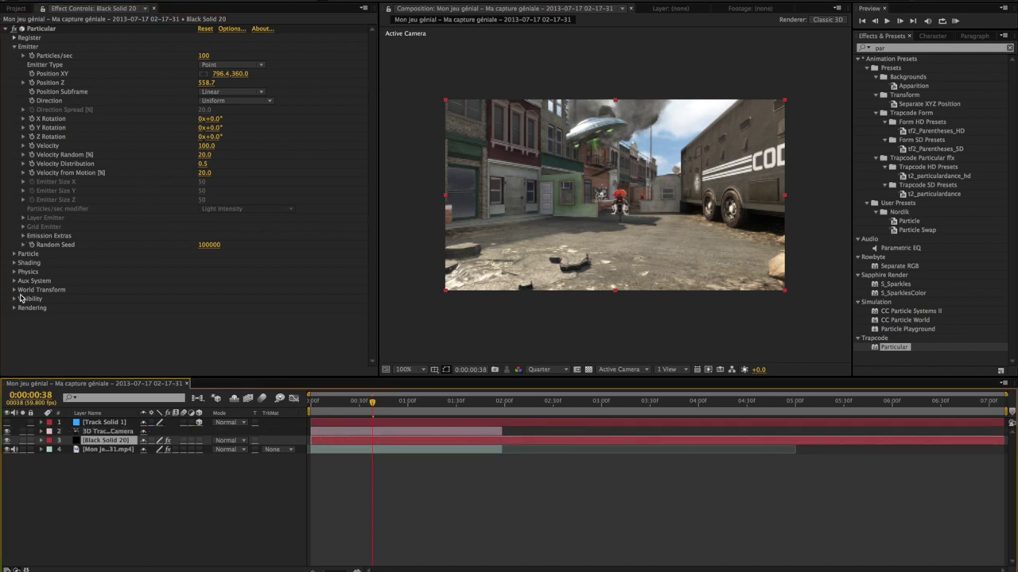
- Set Particular's Emitter Particles/sec to 20
click(14, 271)
click(206, 56)
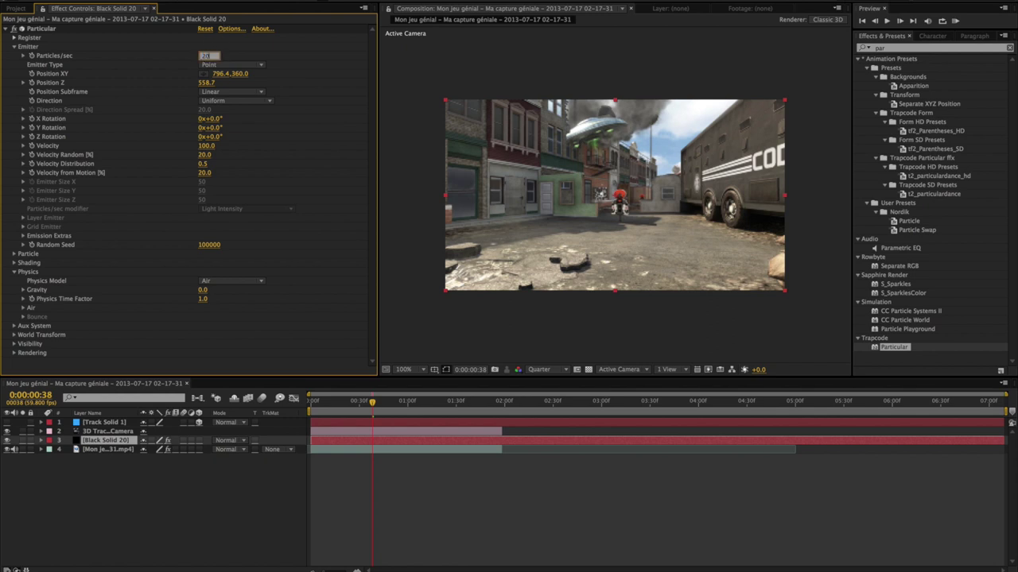
key(Return)
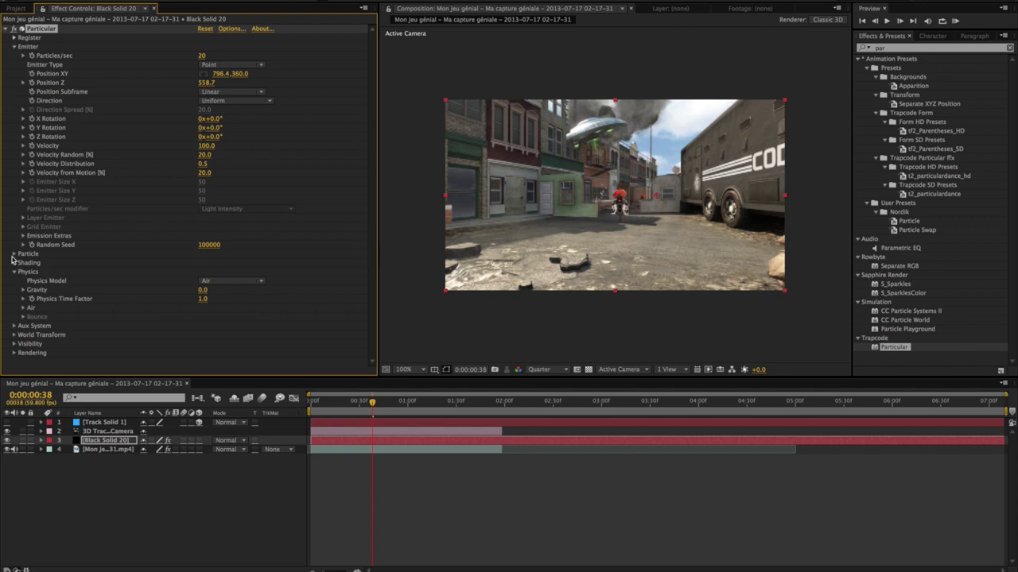
- Scrub the Particle Size up to 34 for large white spheres
click(14, 254)
mouse_move(198, 254)
mouse_down()
mouse_move(233, 256)
mouse_move(121, 231)
mouse_up()
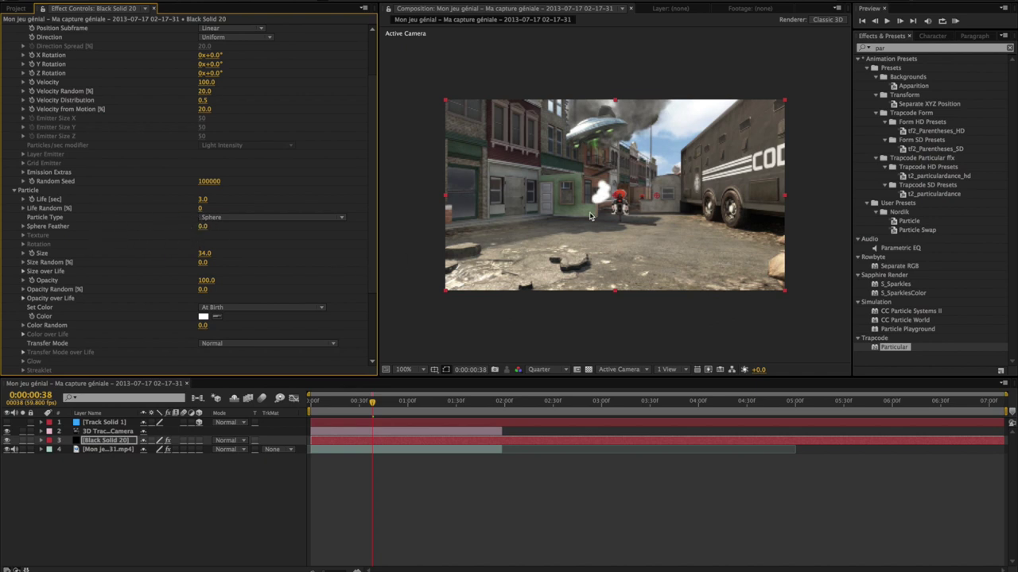
scroll(258, 291, down, 5)
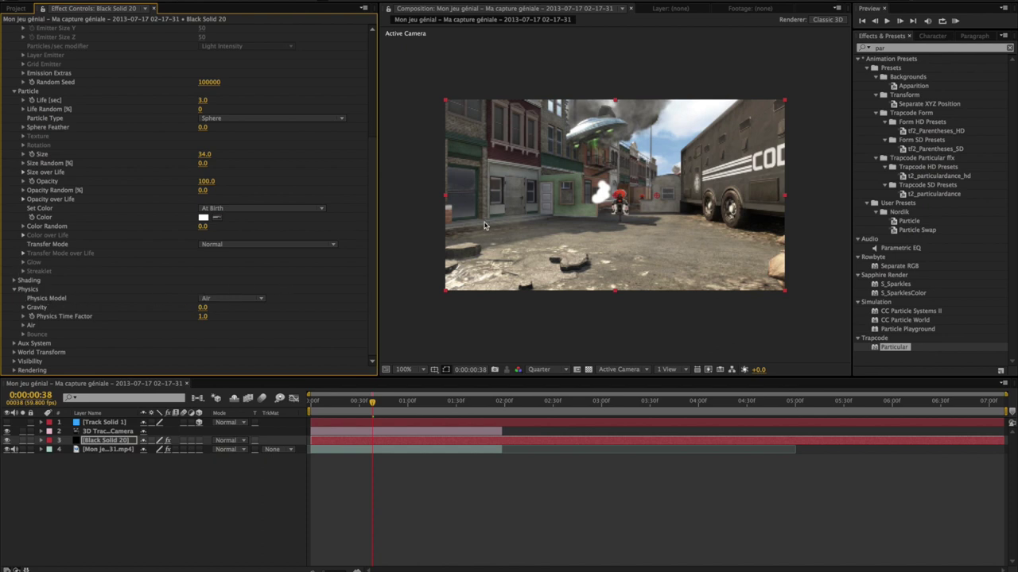
scroll(223, 163, up, 1)
scroll(223, 163, up, 7)
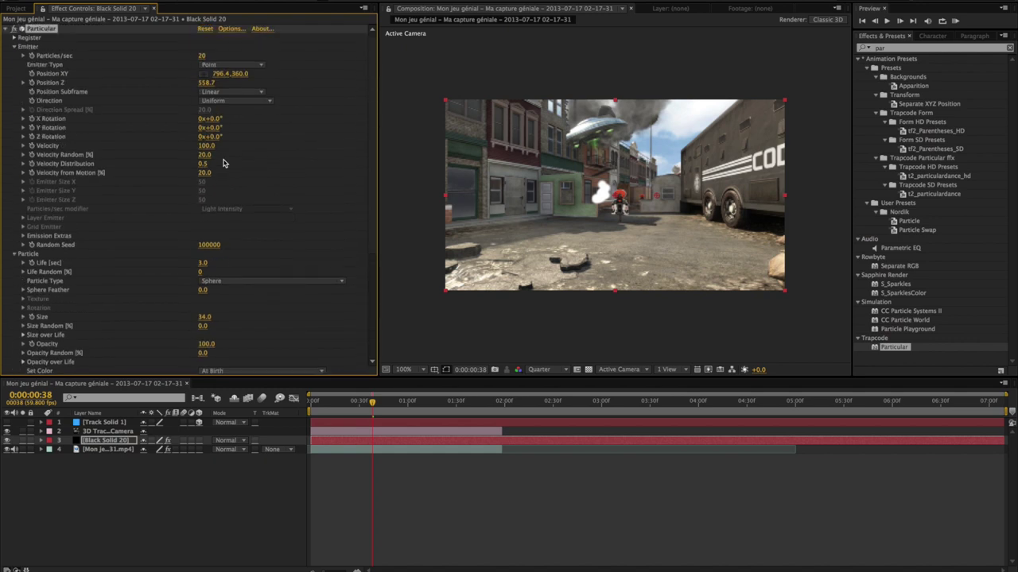
scroll(224, 163, down, 8)
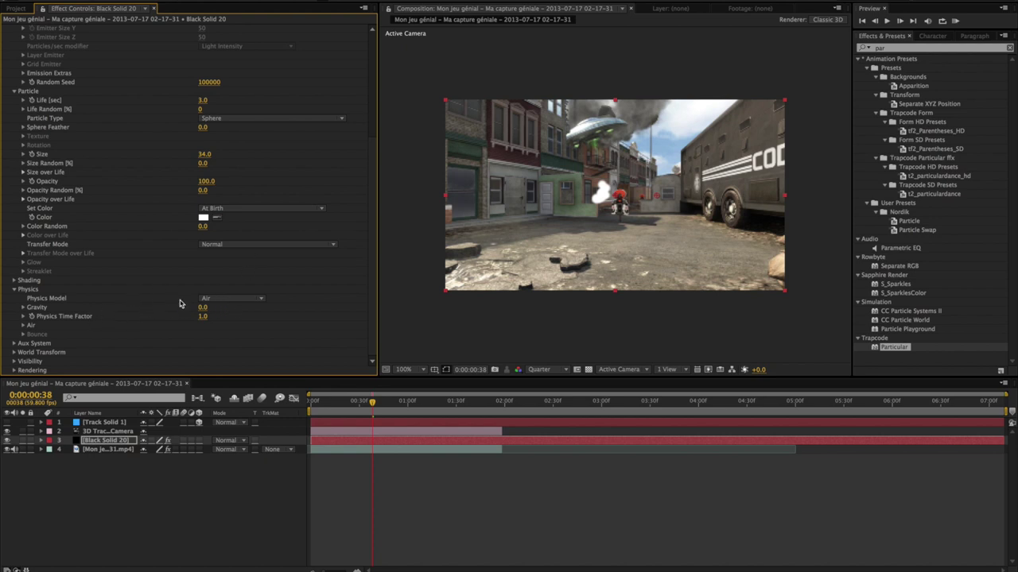
click(224, 311)
- Set Particular's Gravity to 600 and check the spheres at a later frame
drag(224, 311, 235, 316)
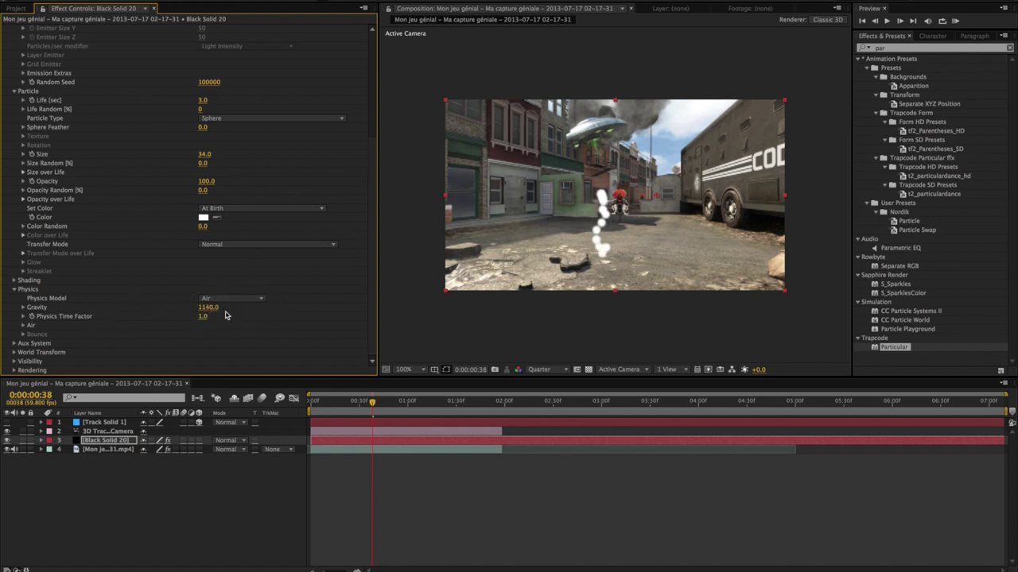
click(211, 310)
text(600)
key(Return)
drag(373, 403, 458, 403)
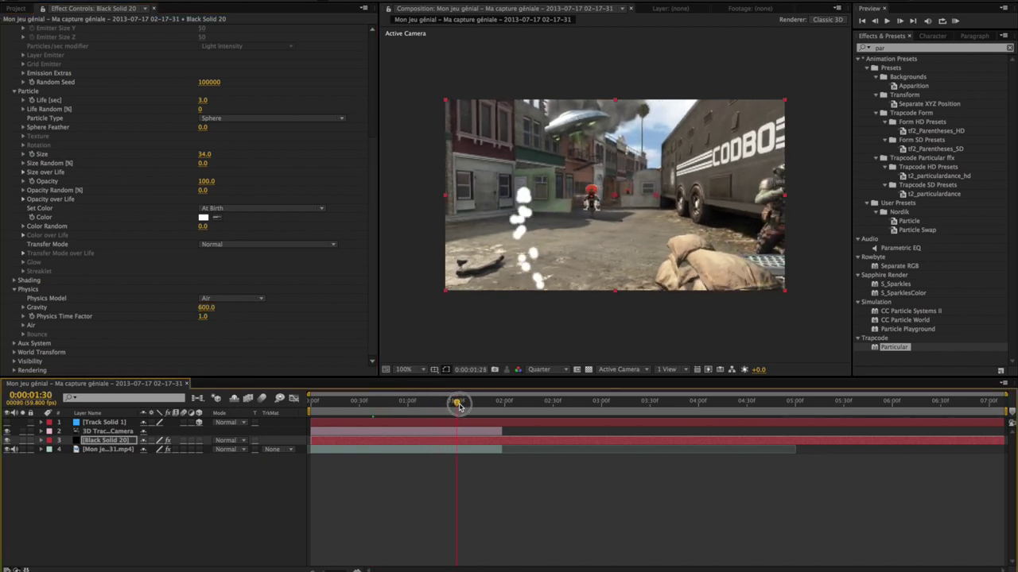
- Switch the Physics Model from Air to Bounce and expand the Bounce settings
click(226, 300)
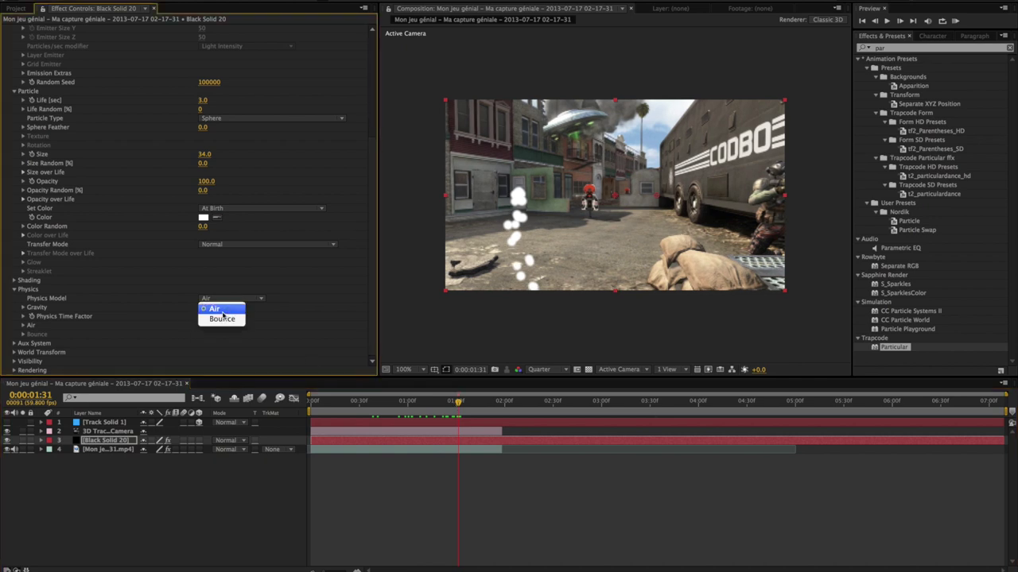
click(218, 318)
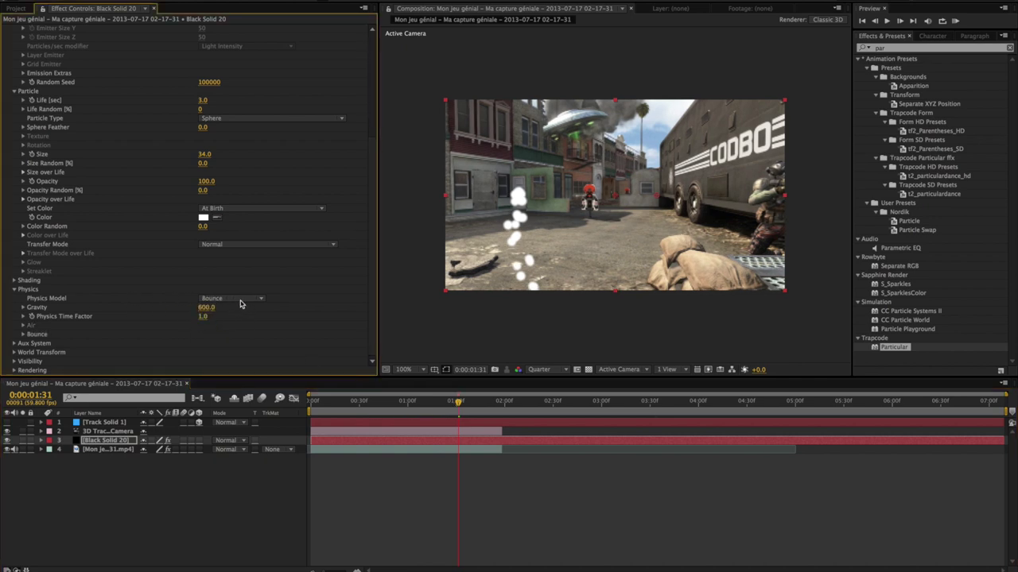
click(23, 335)
scroll(48, 302, down, 1)
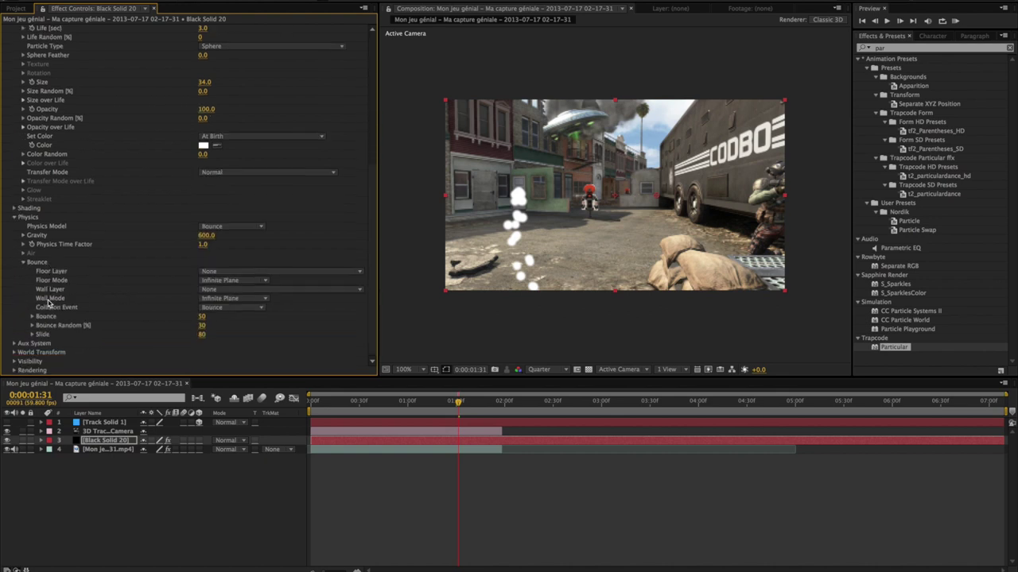
click(208, 272)
- Set Bounce Floor Layer to Track Solid 1 and scrub to preview the bouncing spheres
click(246, 298)
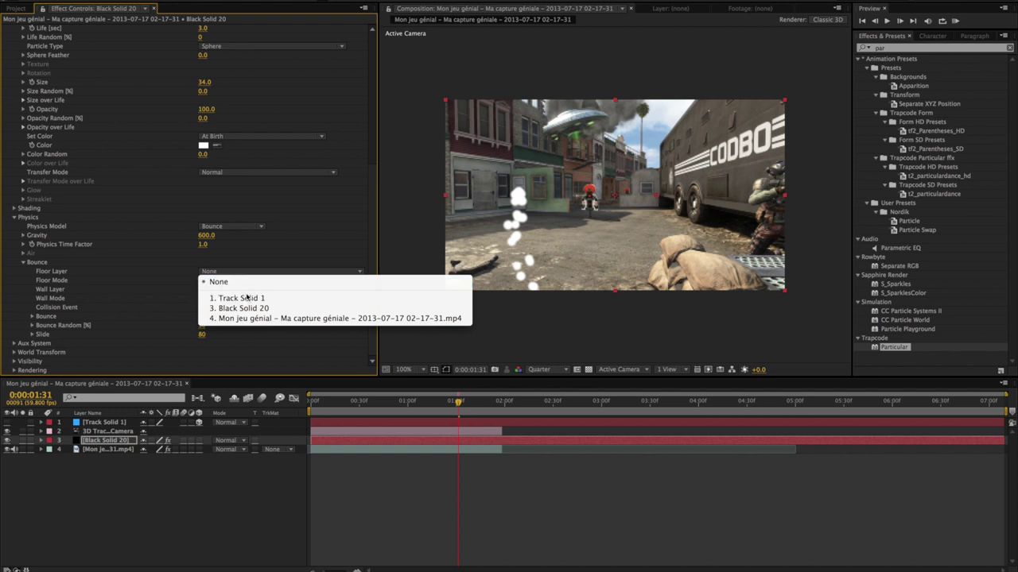
click(90, 431)
drag(357, 405, 471, 408)
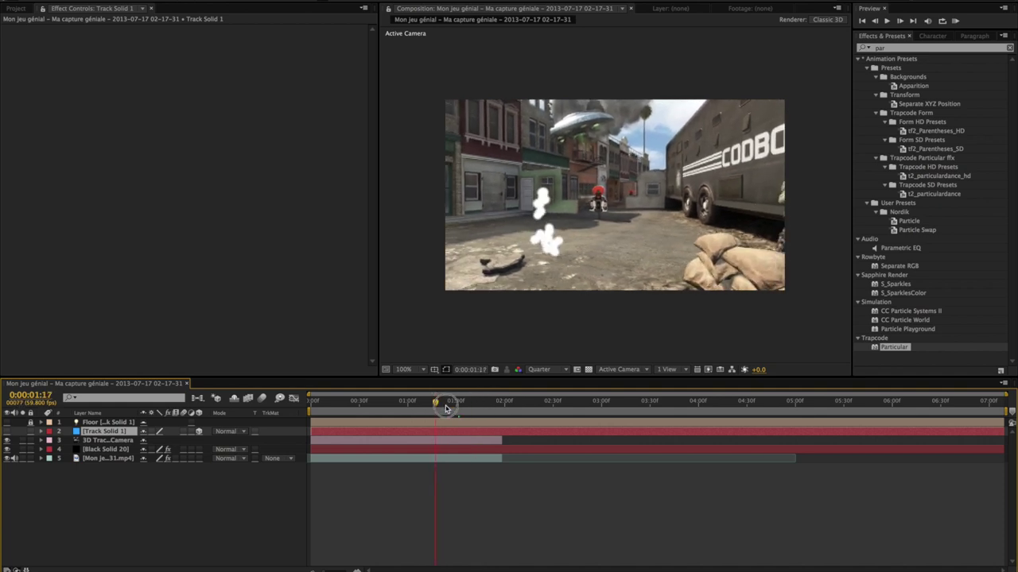
drag(471, 407, 464, 407)
- Reselect Black Solid 20, preview around 1:30, and leave Emitter Type at Point
click(119, 450)
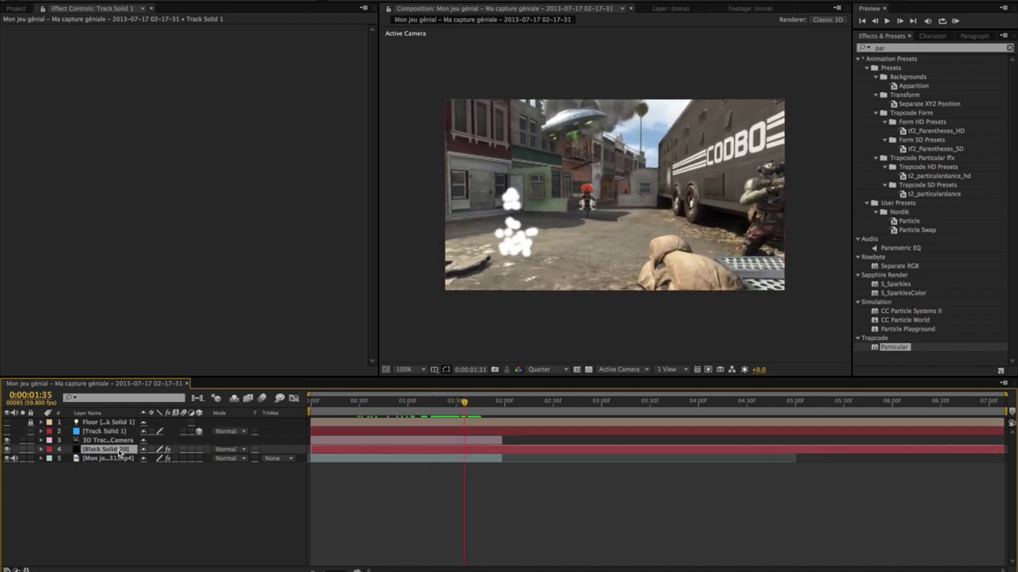
drag(406, 414, 456, 410)
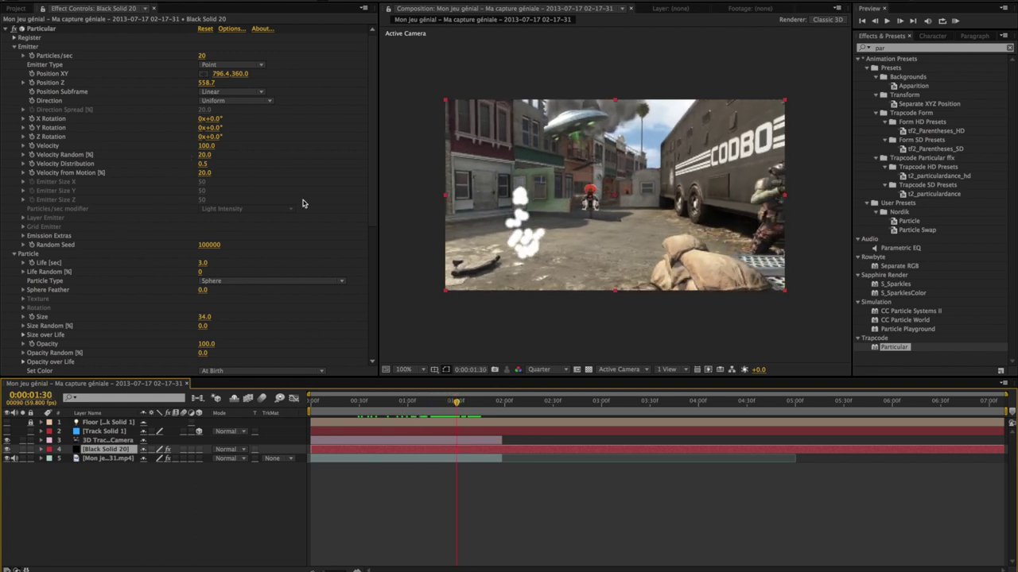
click(224, 64)
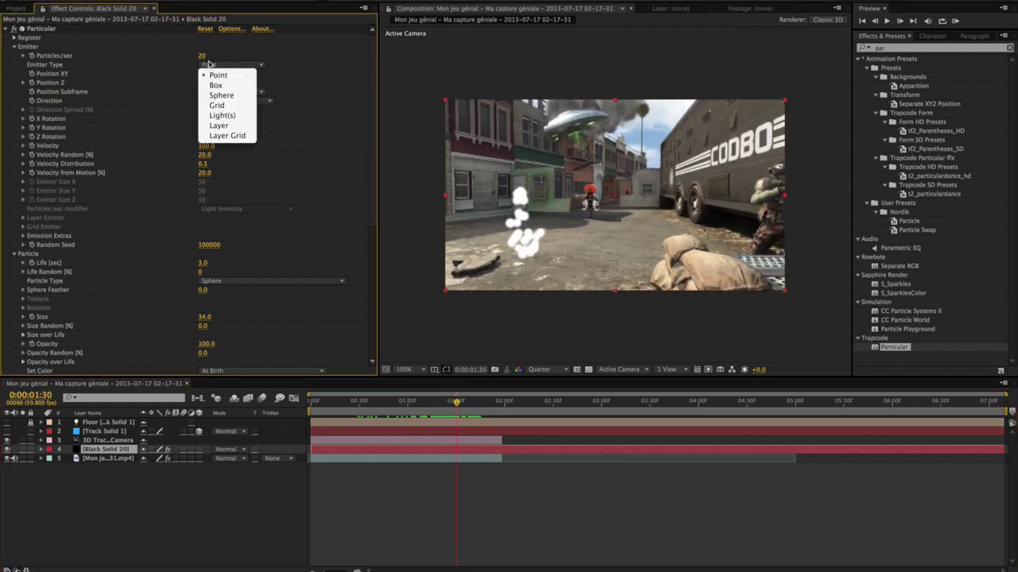
click(52, 67)
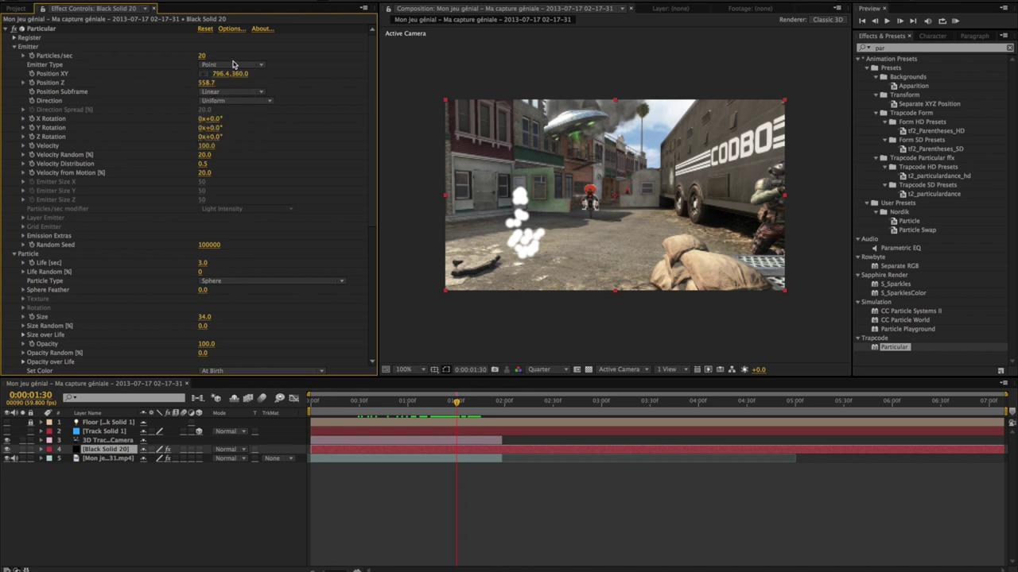
- Make the emitter a Box sized 1362 × 50 × 934
click(234, 65)
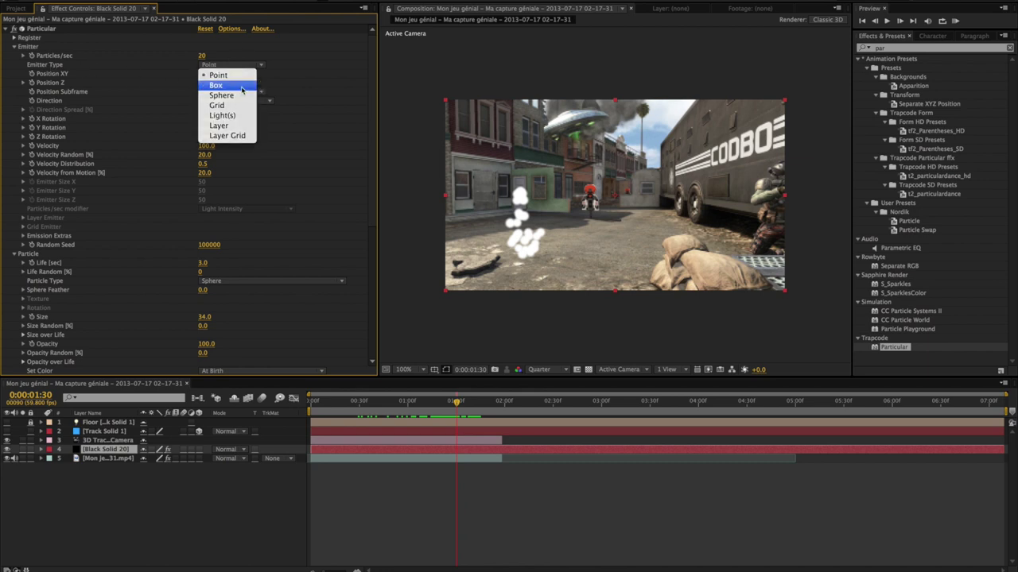
click(242, 85)
click(213, 202)
drag(213, 200, 725, 256)
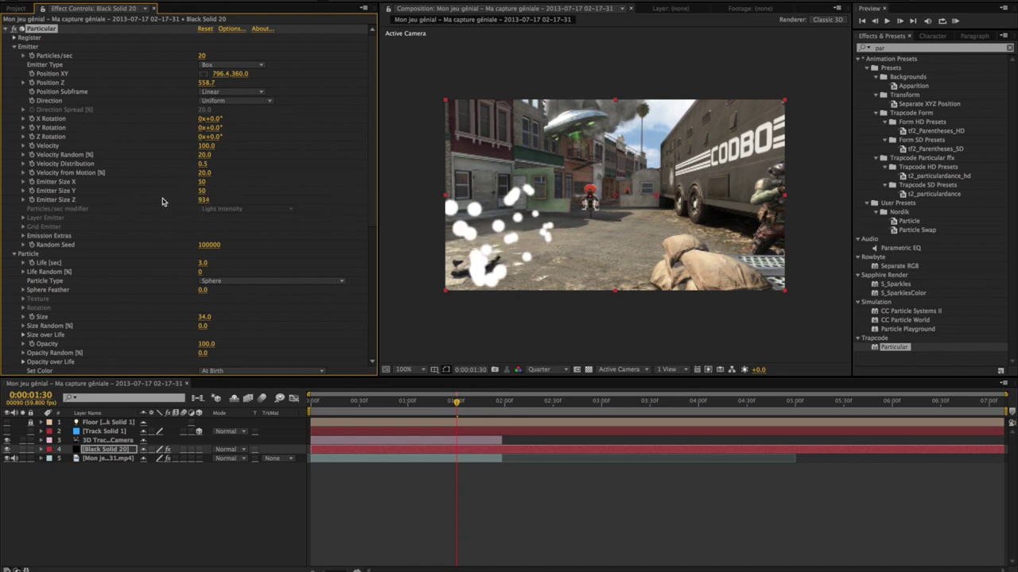
drag(202, 191, 505, 219)
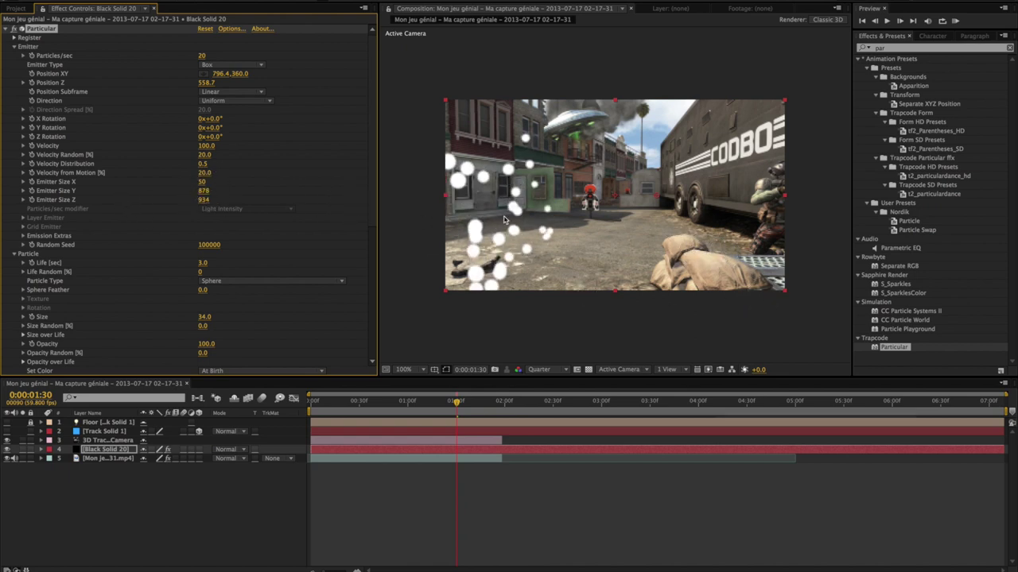
key(ctrl+z)
drag(203, 181, 912, 276)
drag(212, 185, 572, 305)
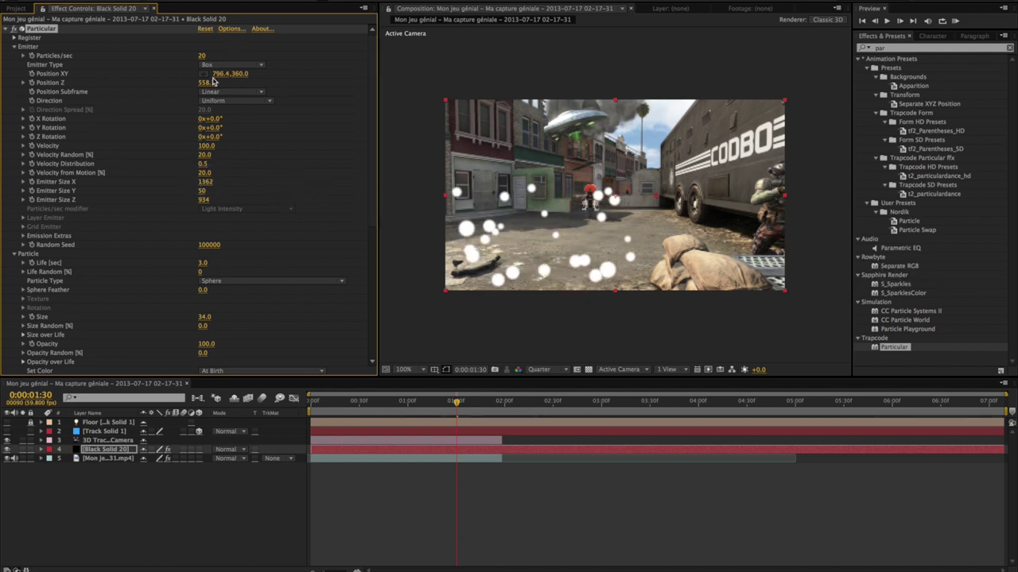
- Raise the emitter's Position XY Y to -317 and preview the falling spheres
drag(235, 73, 55, 77)
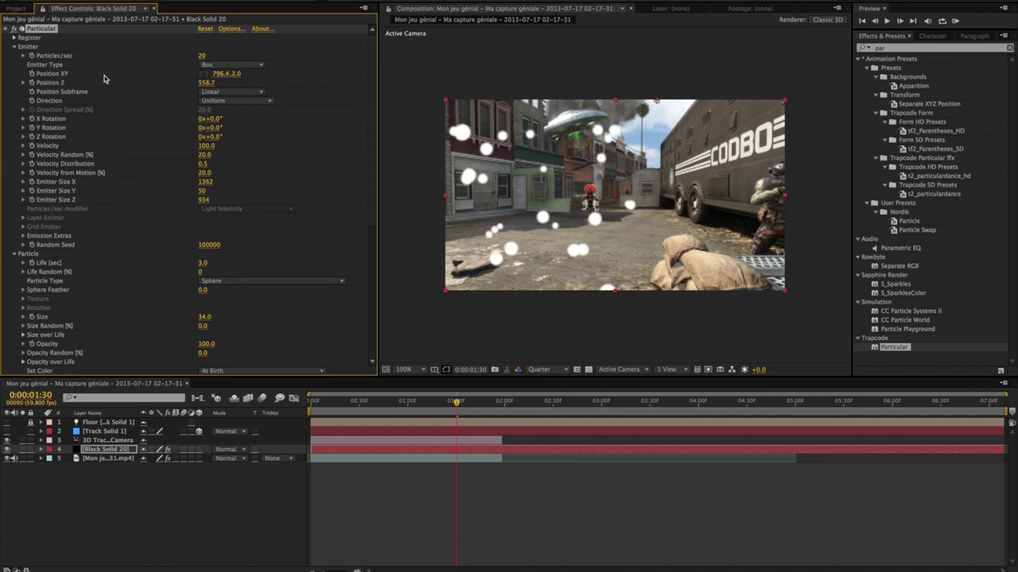
drag(235, 77, 159, 78)
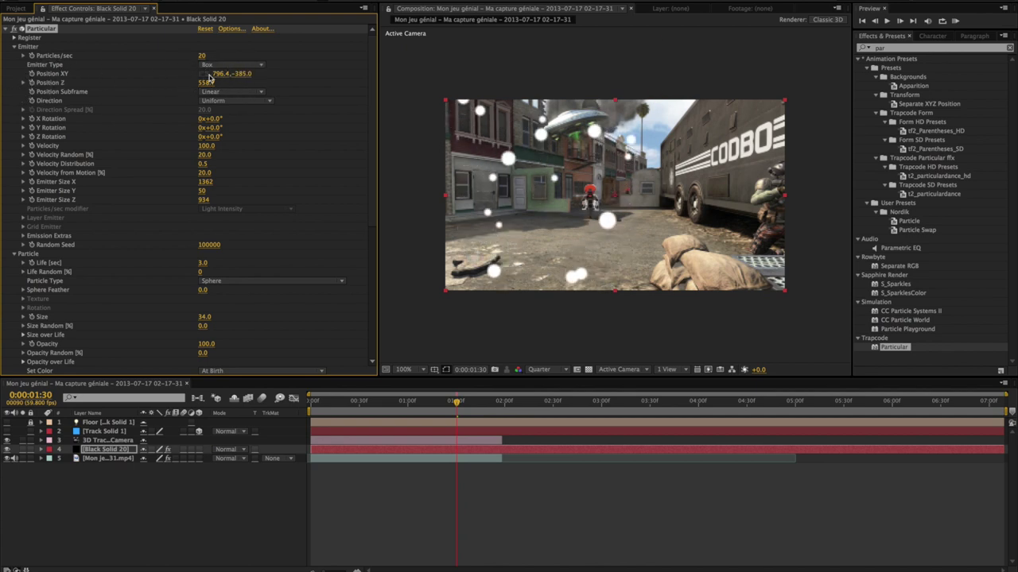
drag(241, 76, 237, 114)
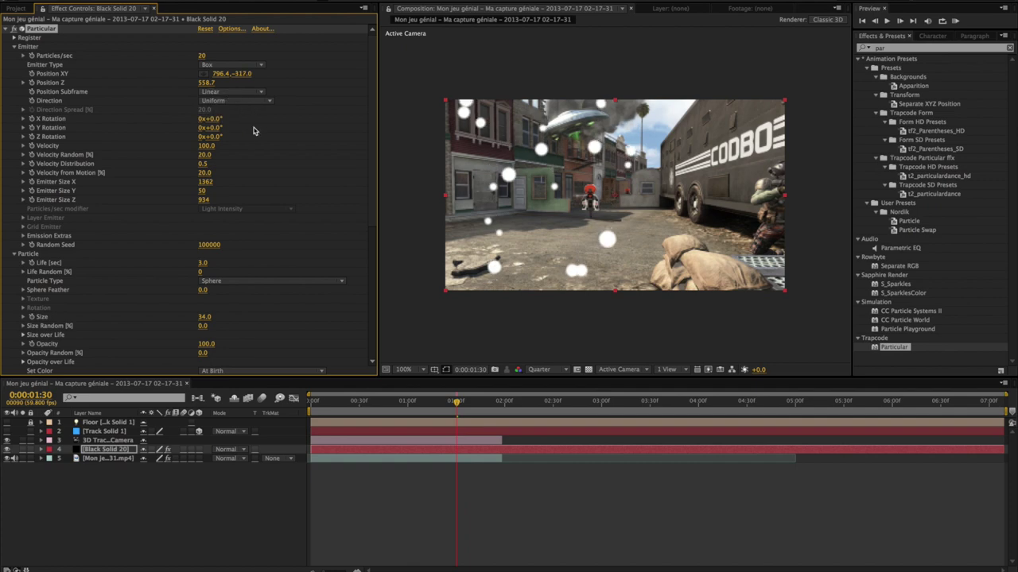
mouse_move(387, 400)
mouse_down()
mouse_move(493, 430)
mouse_move(446, 430)
mouse_up()
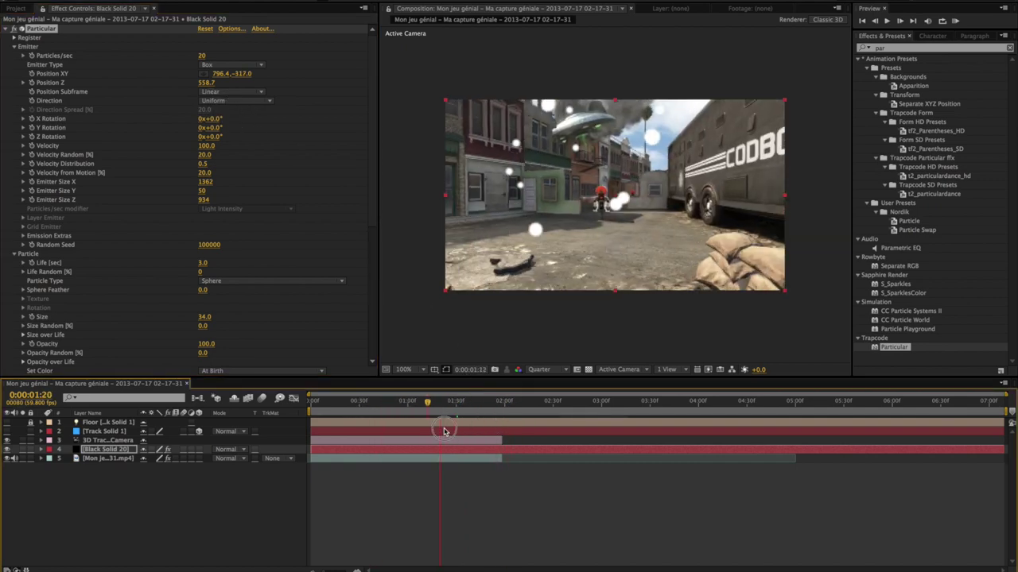
- Shrink the spheres' Particle Size from 34 to 20
scroll(291, 341, down, 3)
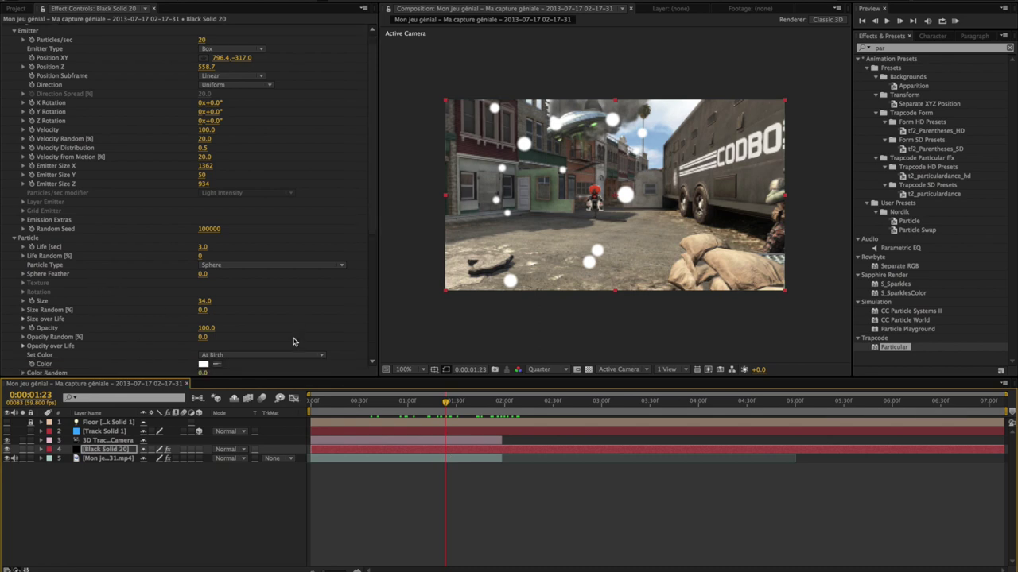
drag(205, 278, 197, 282)
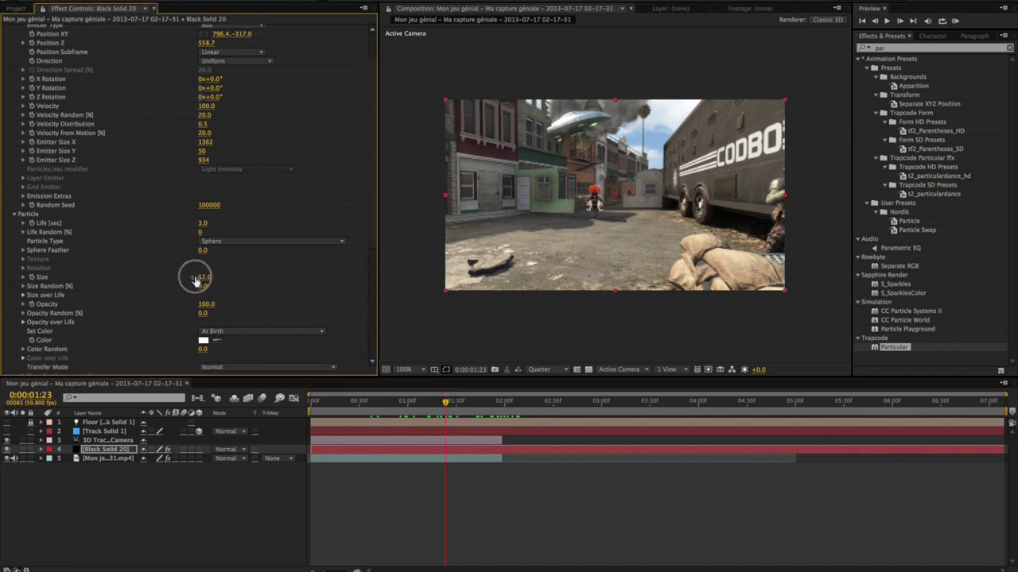
scroll(230, 265, down, 5)
scroll(230, 266, down, 3)
- Slide Black Solid 20 earlier in the timeline and preview spheres falling from near the start
drag(355, 401, 387, 403)
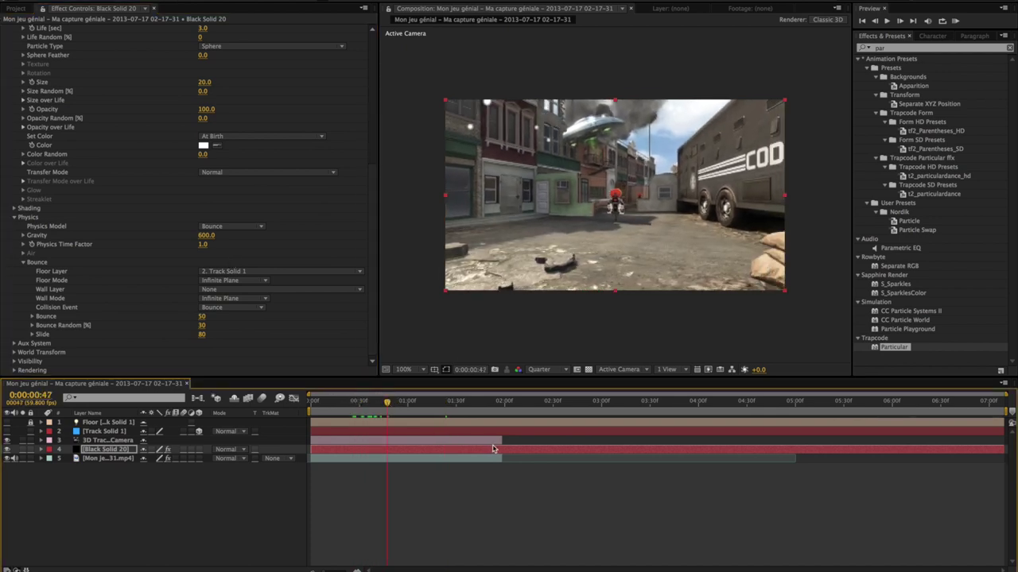
drag(759, 449, 557, 465)
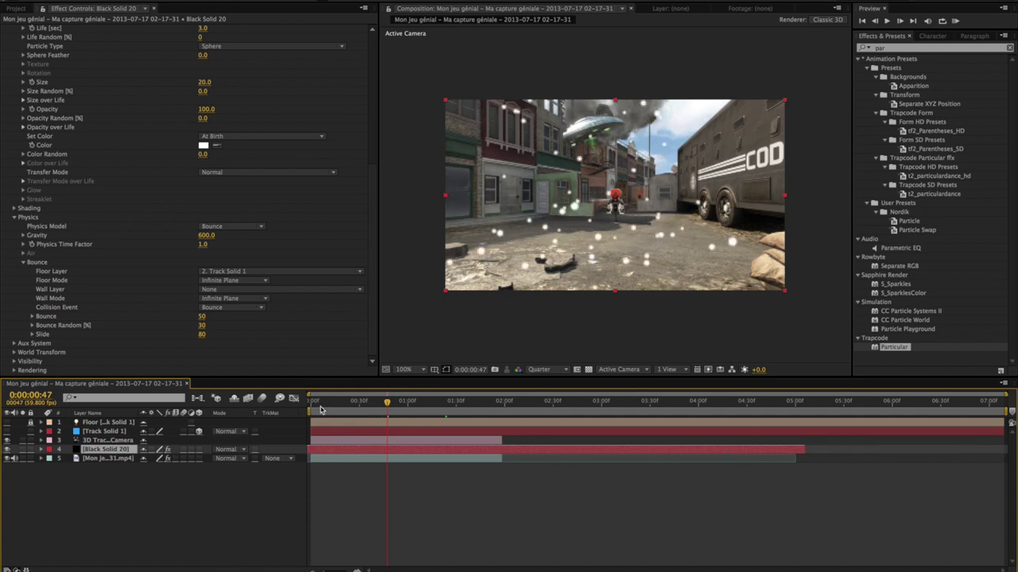
drag(314, 404, 463, 400)
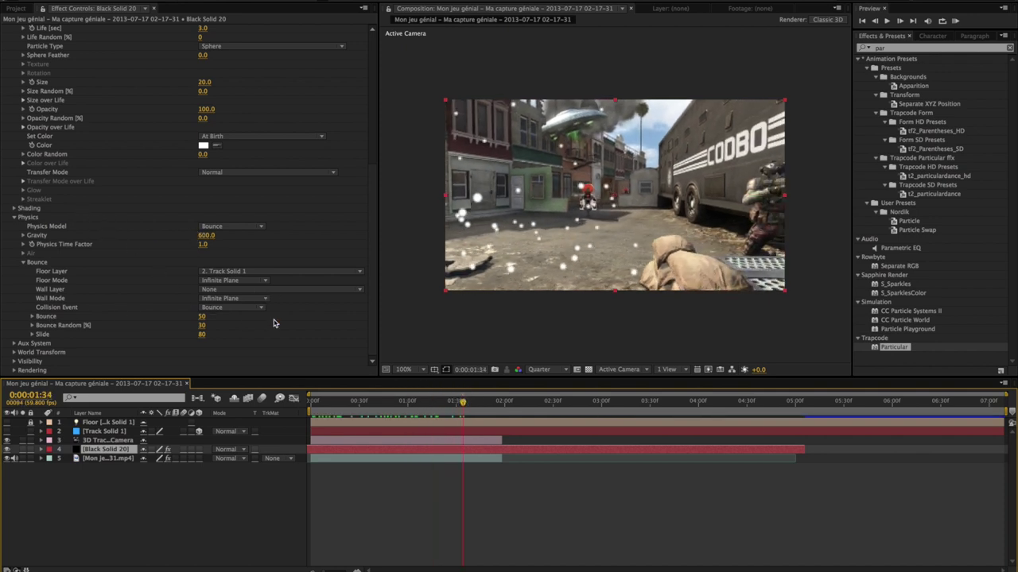
- Set the Bounce amount to 10 and check the result at frame 1:24
click(203, 317)
text(10)
key(Return)
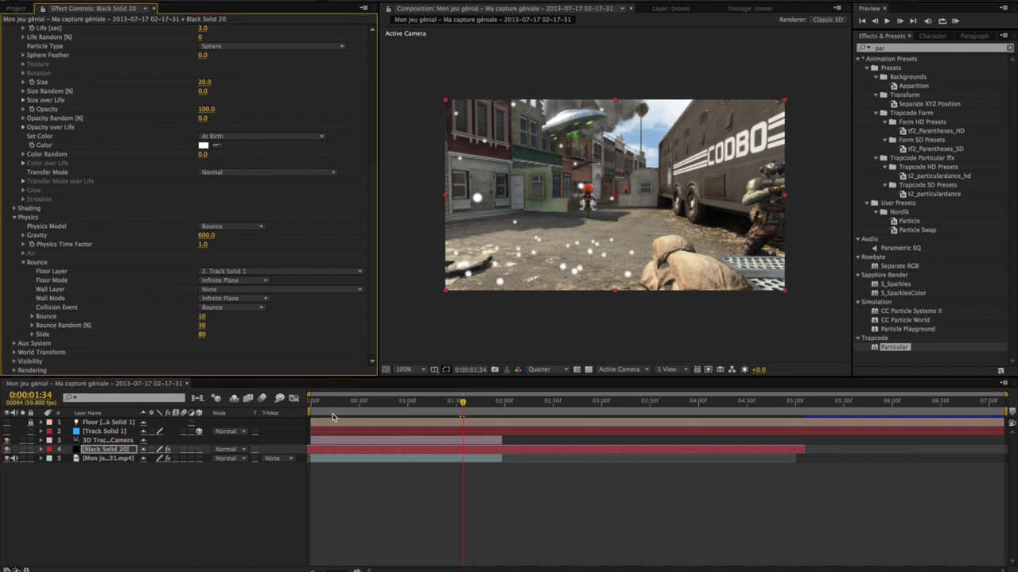
drag(353, 402, 464, 403)
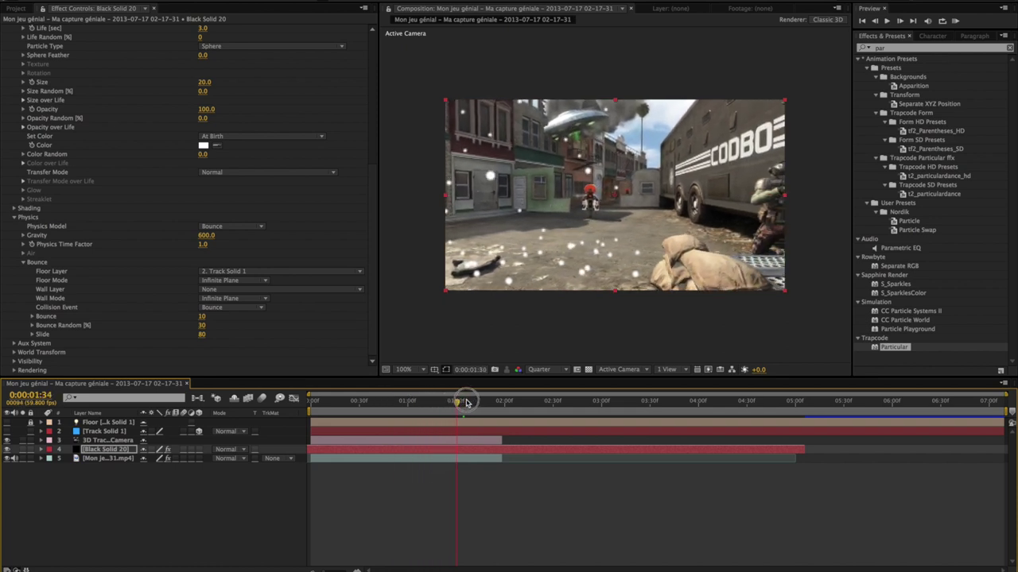
drag(464, 403, 447, 404)
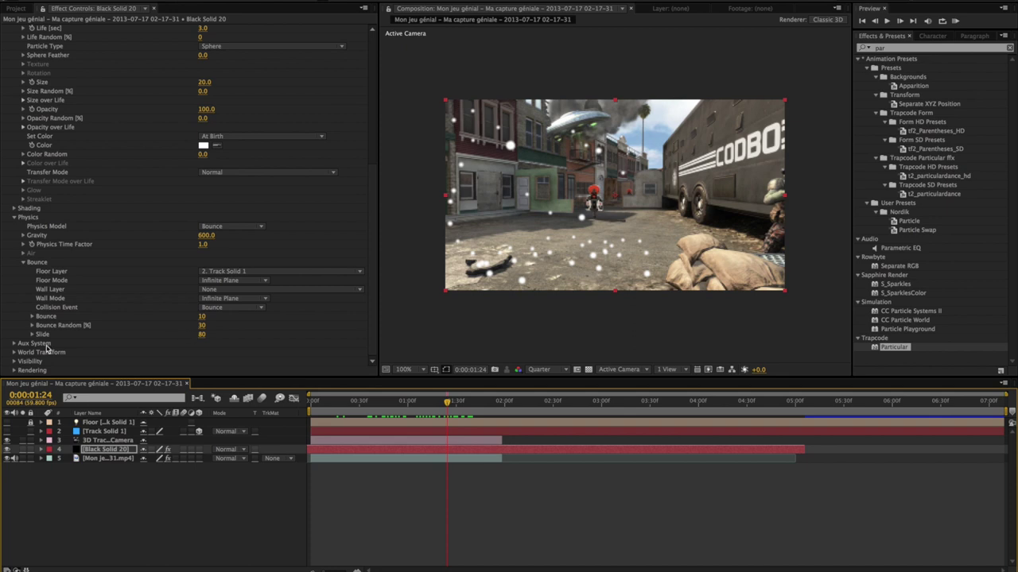
- Set Slide to 10 and scrub the early frames to preview the bouncing spheres
drag(201, 337, 252, 337)
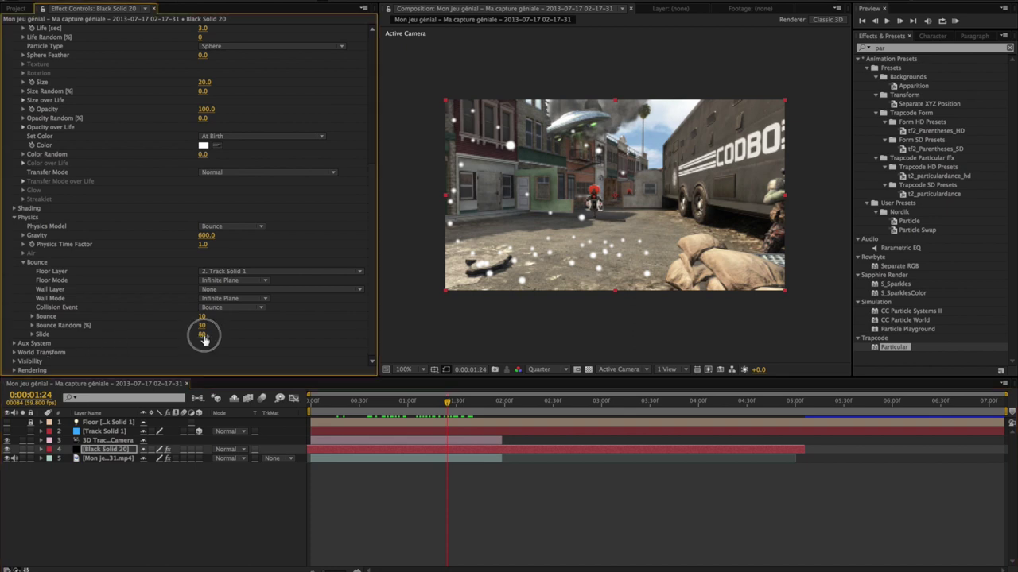
drag(363, 407, 377, 408)
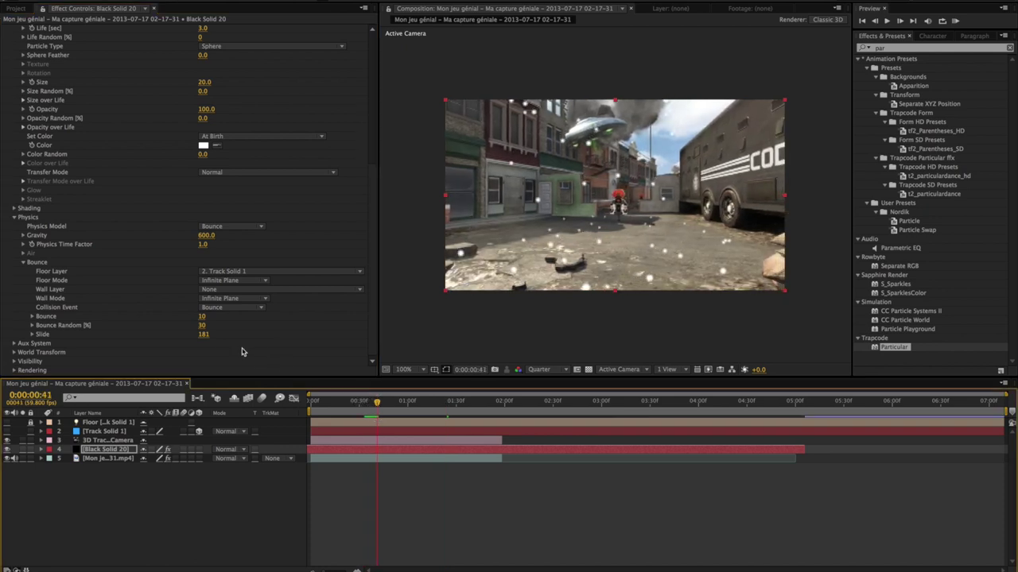
click(205, 335)
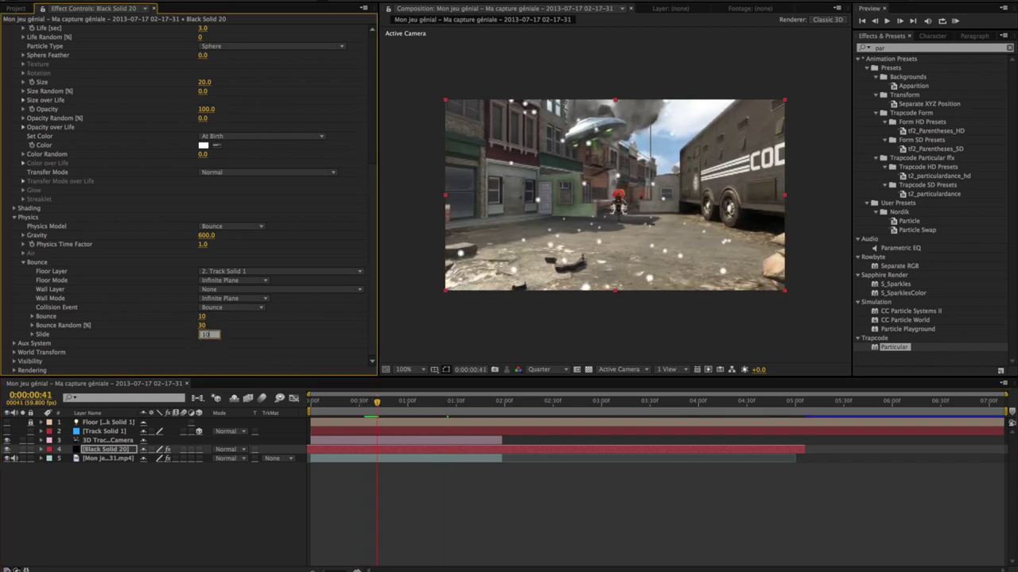
key(Return)
mouse_move(377, 402)
mouse_down()
mouse_move(437, 404)
mouse_move(356, 404)
mouse_move(407, 406)
mouse_up()
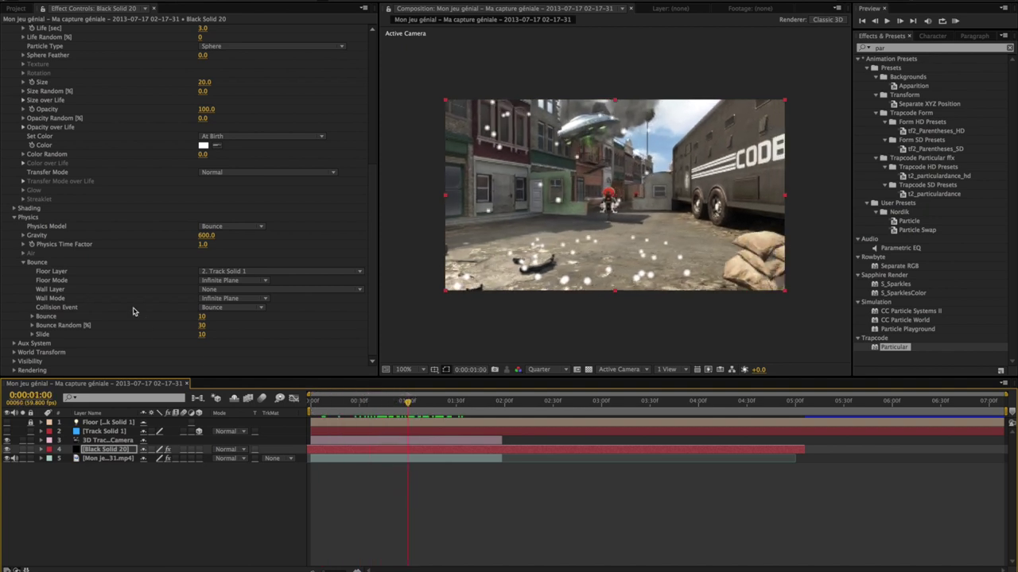
drag(358, 413, 407, 404)
mouse_move(372, 400)
mouse_down()
mouse_move(413, 405)
mouse_move(411, 421)
mouse_up()
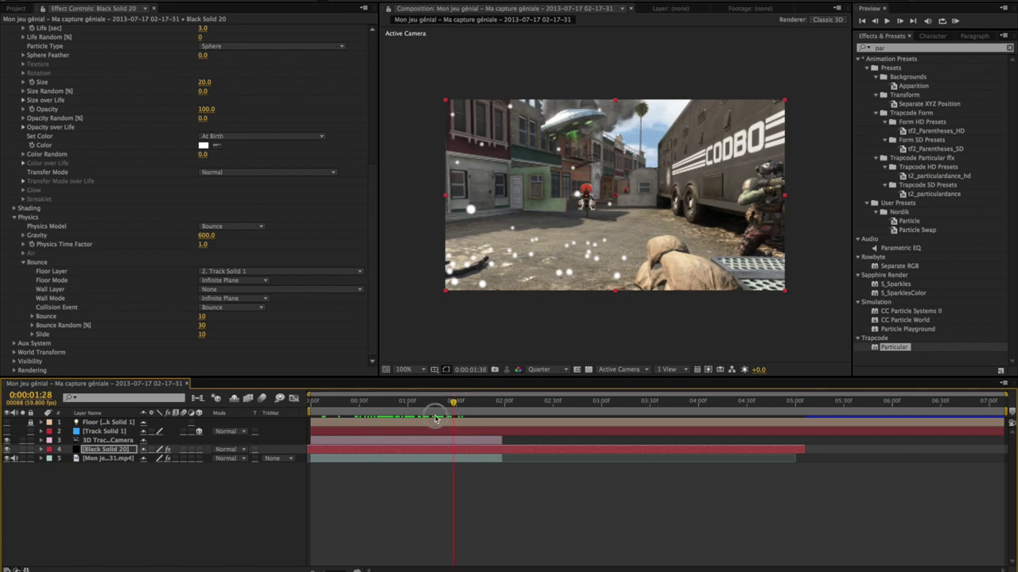
mouse_move(411, 422)
mouse_down()
mouse_move(366, 412)
mouse_move(407, 416)
mouse_move(411, 405)
mouse_up()
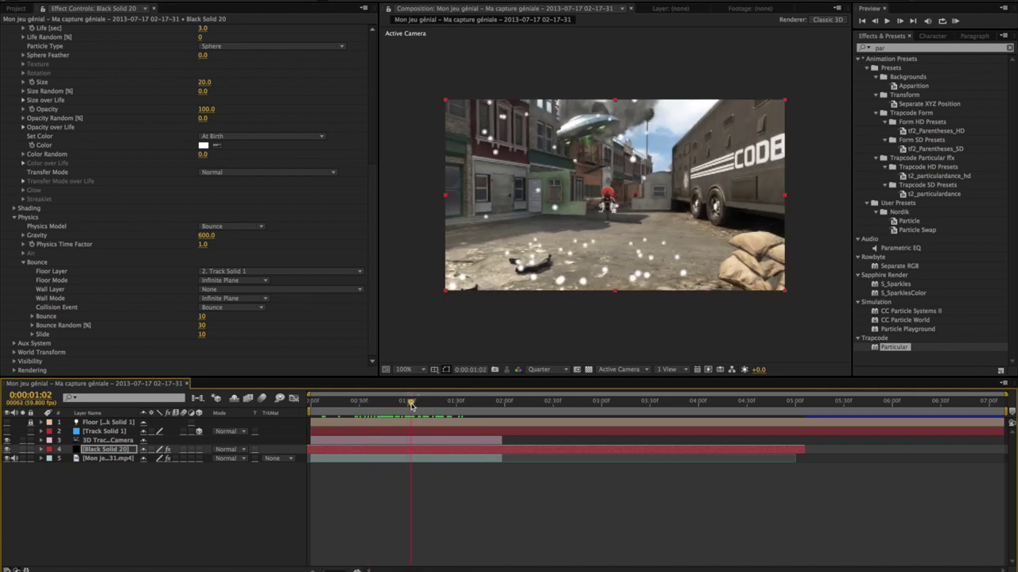
scroll(251, 185, up, 3)
- Set Particle Life to 100 seconds, then scrub back to check the spheres earlier
scroll(251, 191, up, 3)
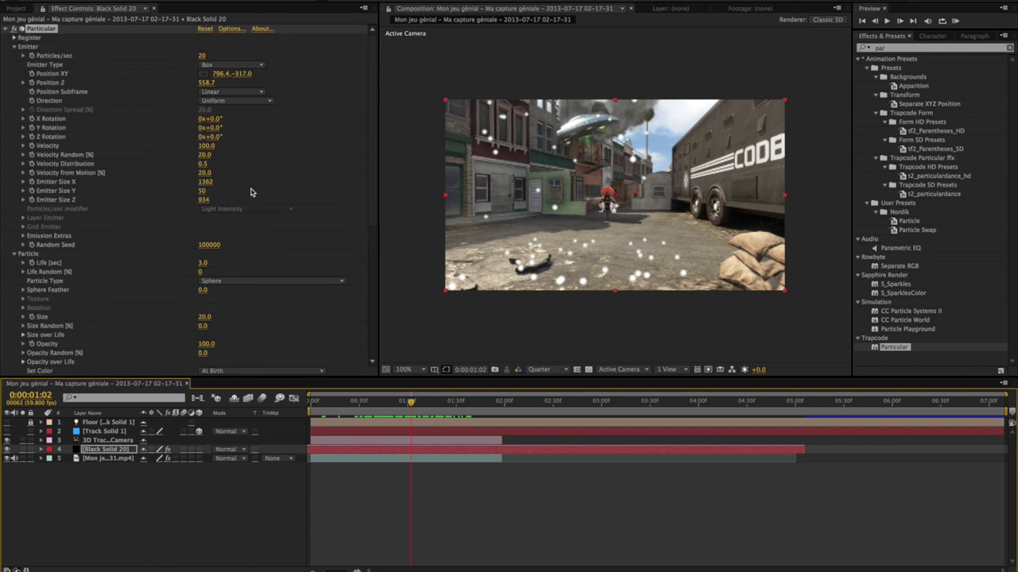
click(205, 263)
text(100)
key(Return)
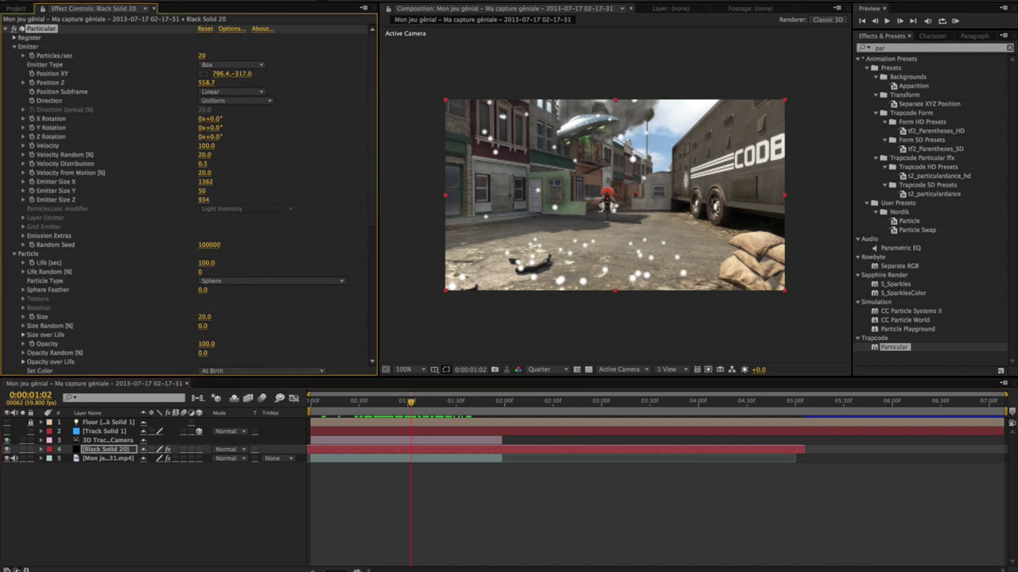
drag(340, 403, 475, 421)
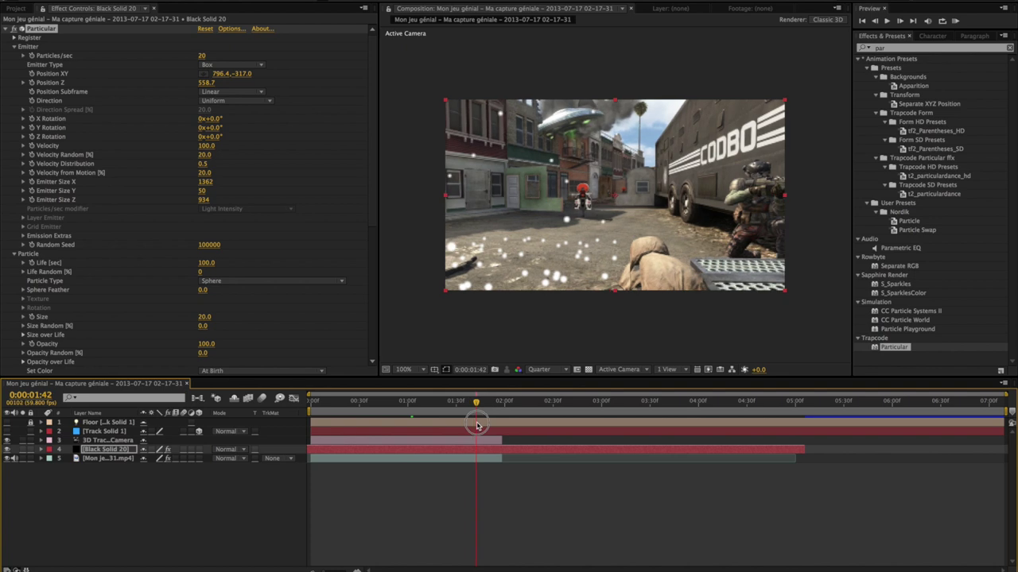
drag(486, 425, 382, 408)
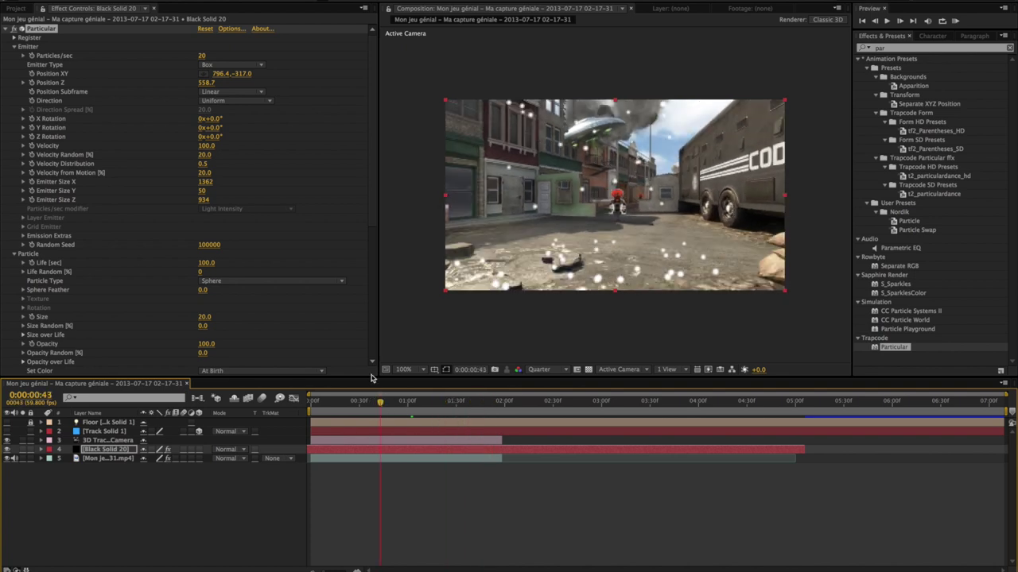
- Find Branches-and-Leaves-psd51559.psd with Spotlight and import it as merged layers
click(17, 8)
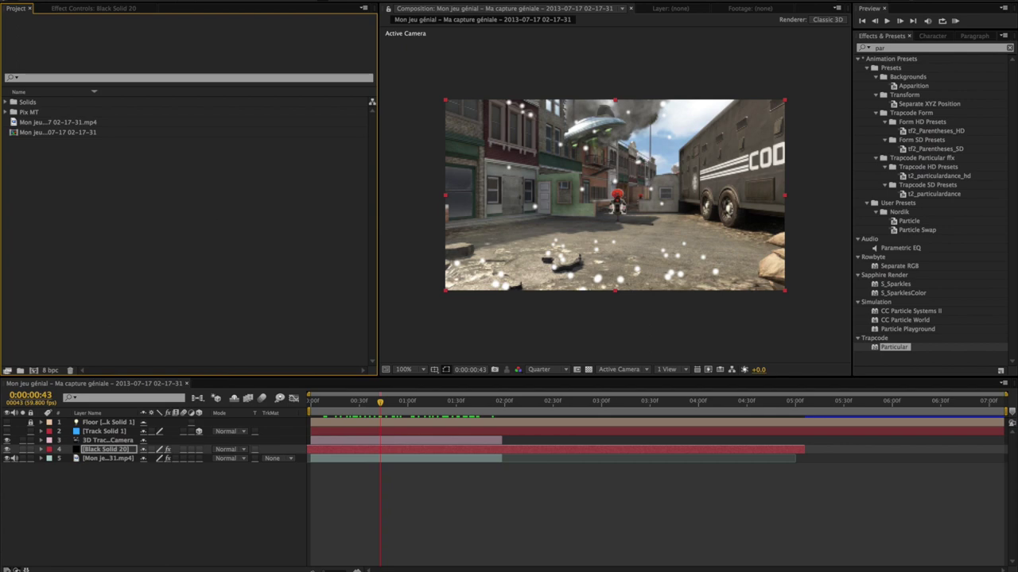
key(super+space)
text(quickbranches)
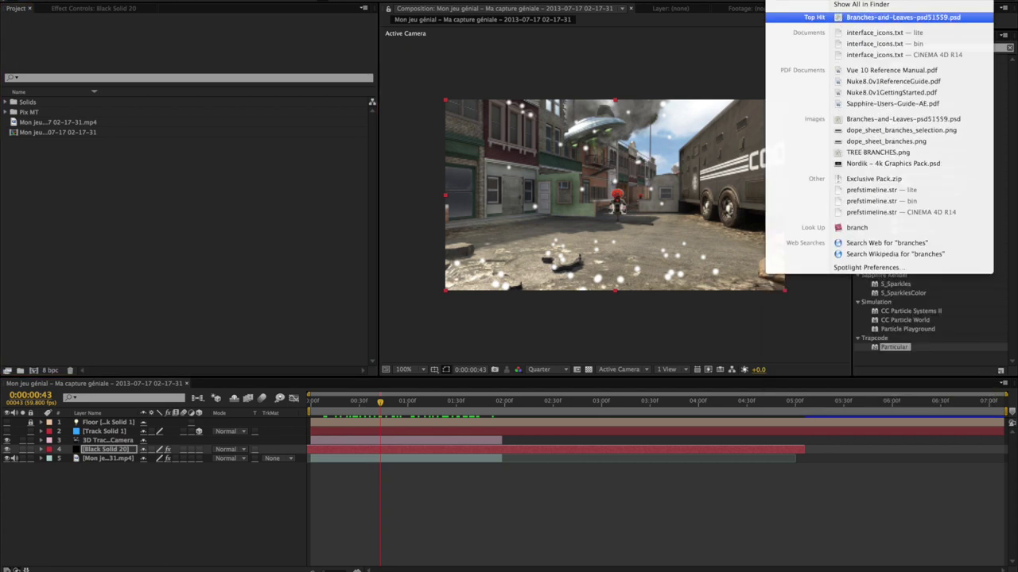
mouse_move(863, 22)
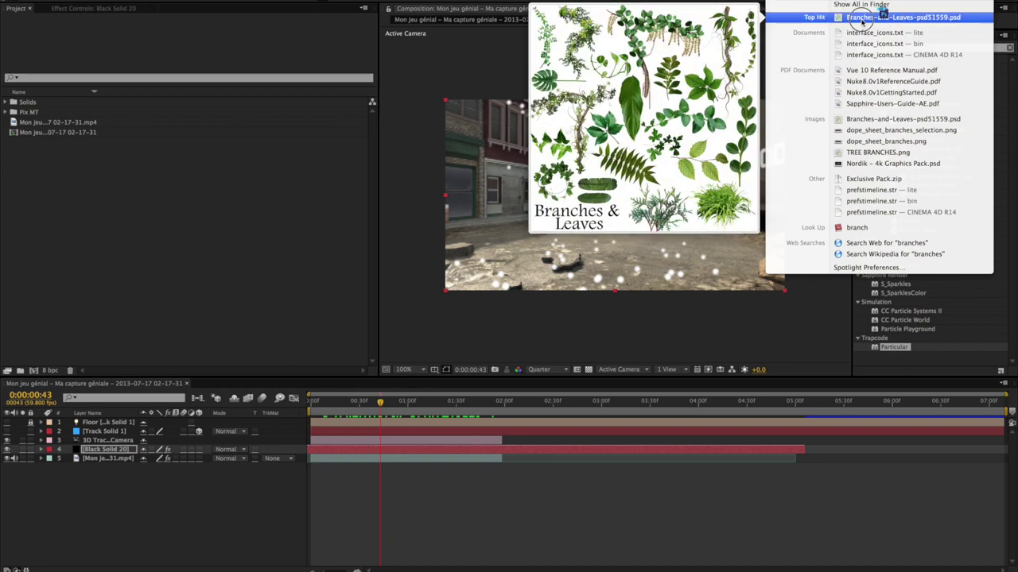
drag(863, 22, 177, 224)
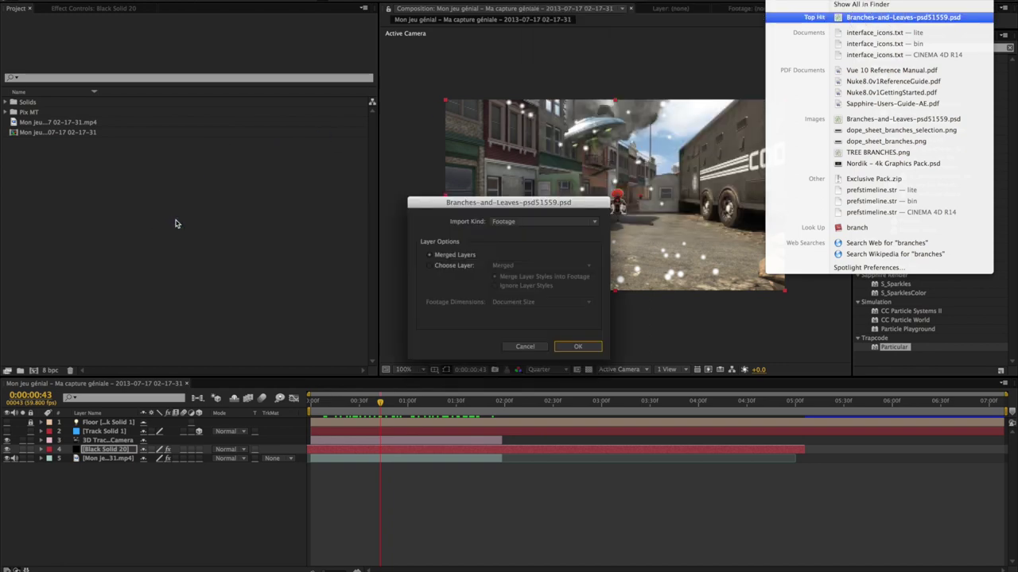
click(578, 346)
- Open the imported PSD in the Footage viewer
click(215, 257)
click(39, 142)
double_click(38, 142)
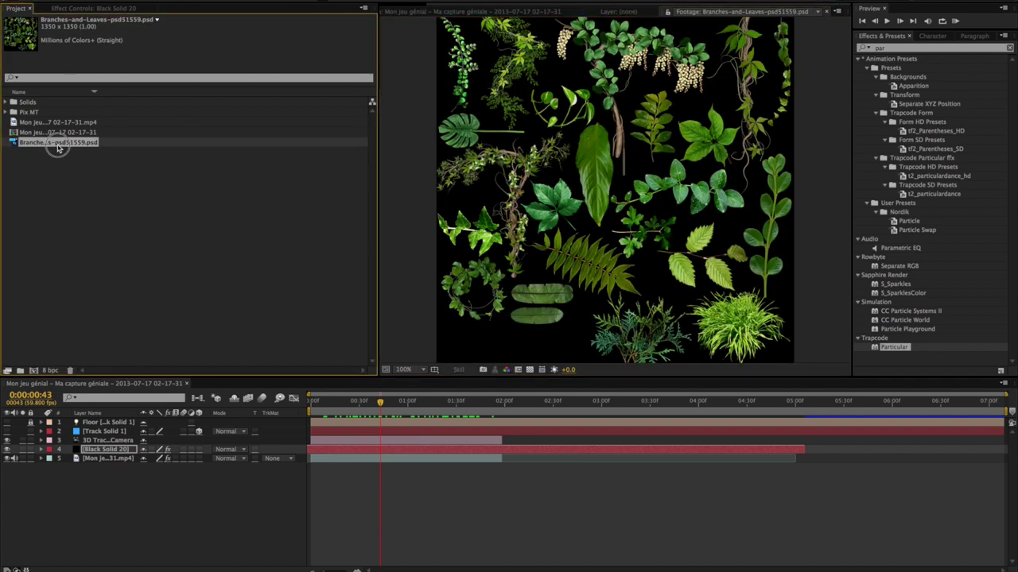
- Create a composition from the PSD and frame a small leaf branch in the viewer
drag(48, 151, 34, 371)
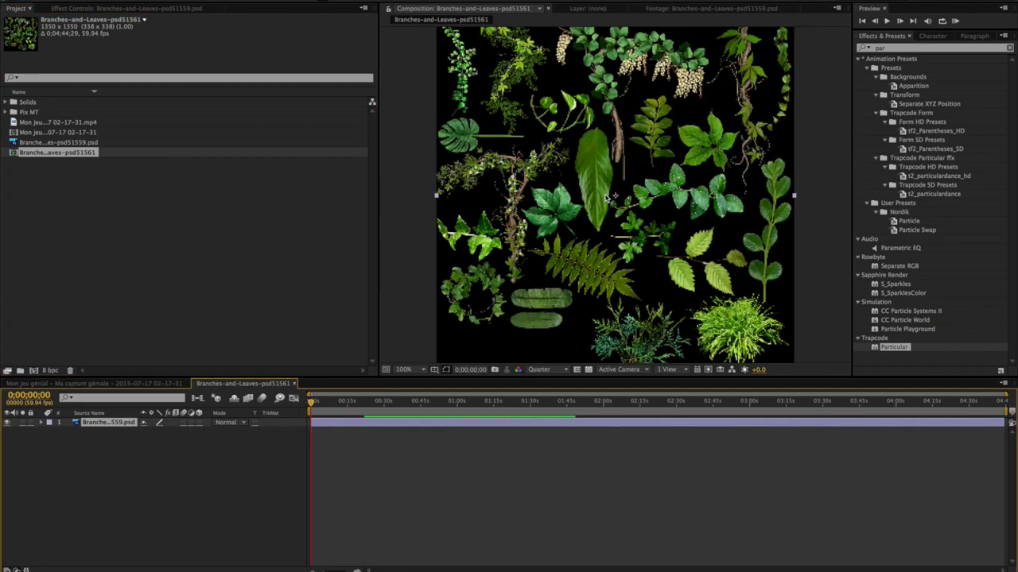
key(period)
key(period)
key(comma)
key(comma)
key(comma)
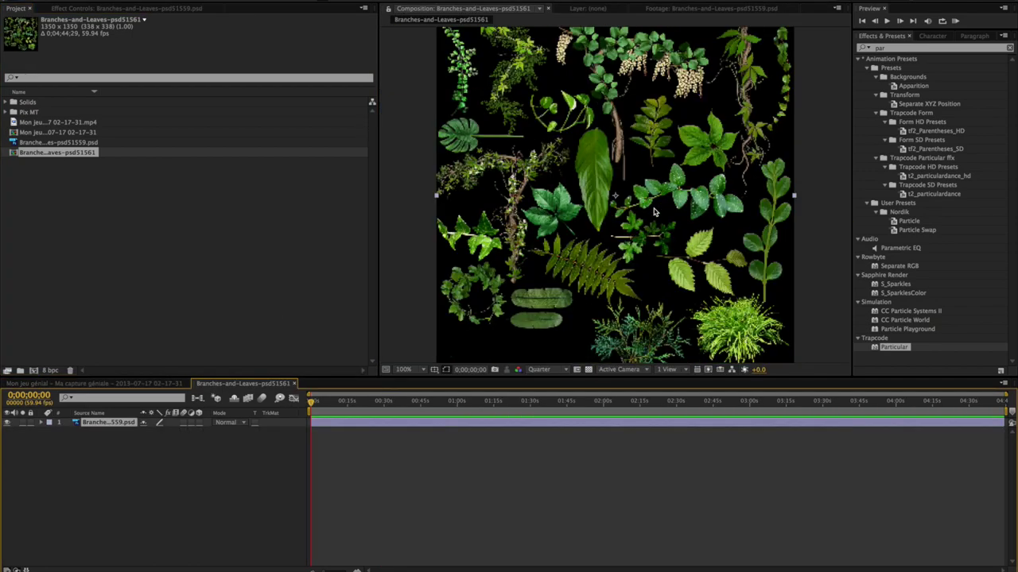
key(comma)
key(comma)
key(period)
key(period)
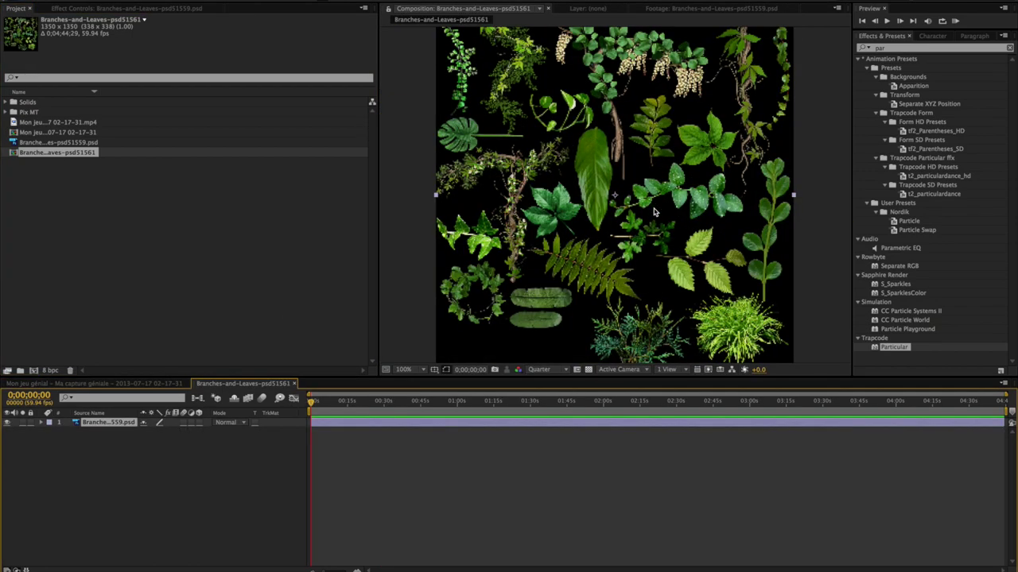
mouse_move(653, 208)
mouse_down()
mouse_move(541, 170)
mouse_move(554, 213)
mouse_move(630, 204)
mouse_move(569, 162)
mouse_up()
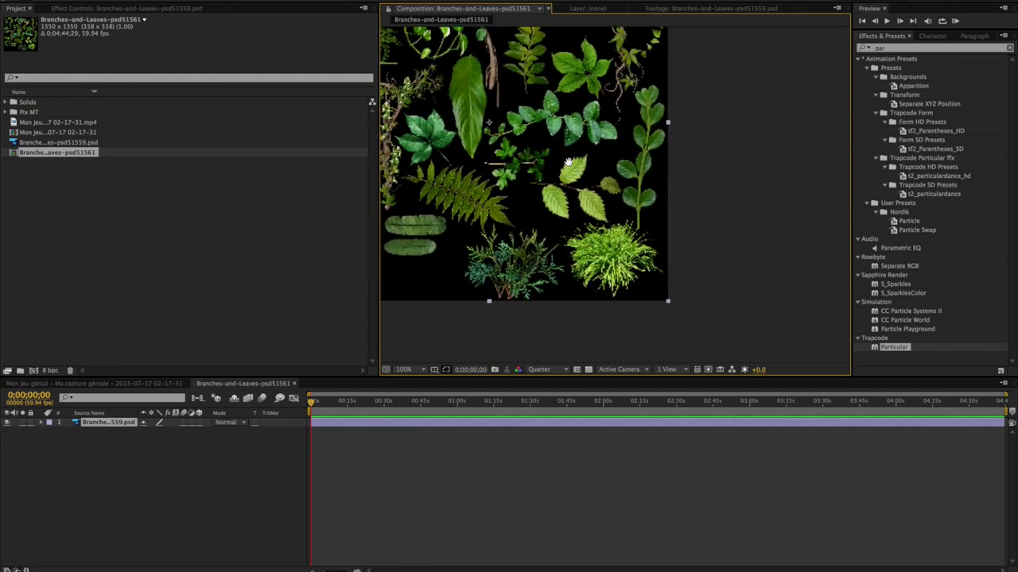
scroll(570, 195, down, 3)
scroll(572, 196, up, 3)
scroll(576, 196, up, 2)
scroll(579, 195, up, 1)
drag(580, 196, 628, 199)
scroll(559, 215, up, 3)
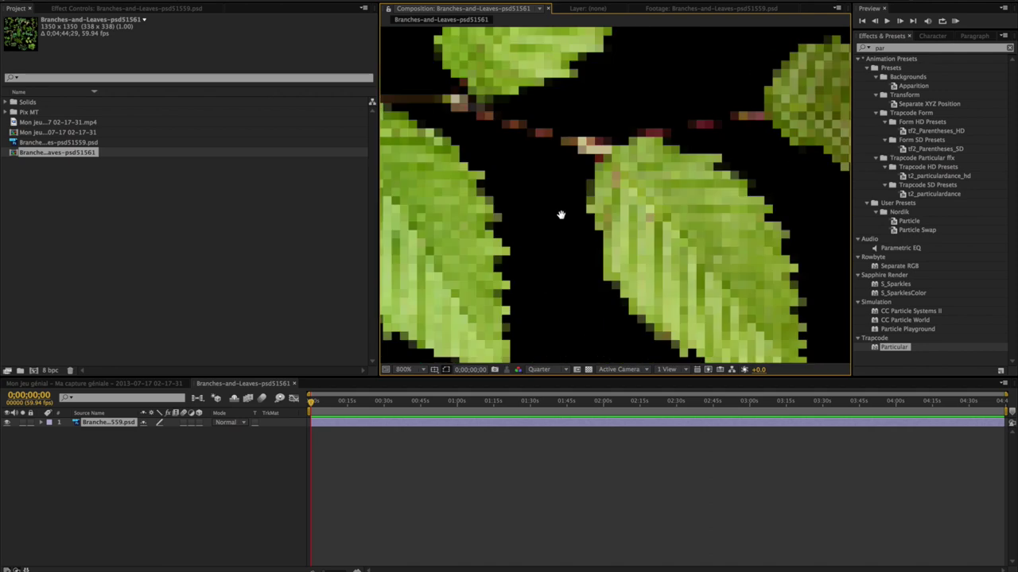
scroll(560, 214, down, 1)
drag(581, 215, 620, 211)
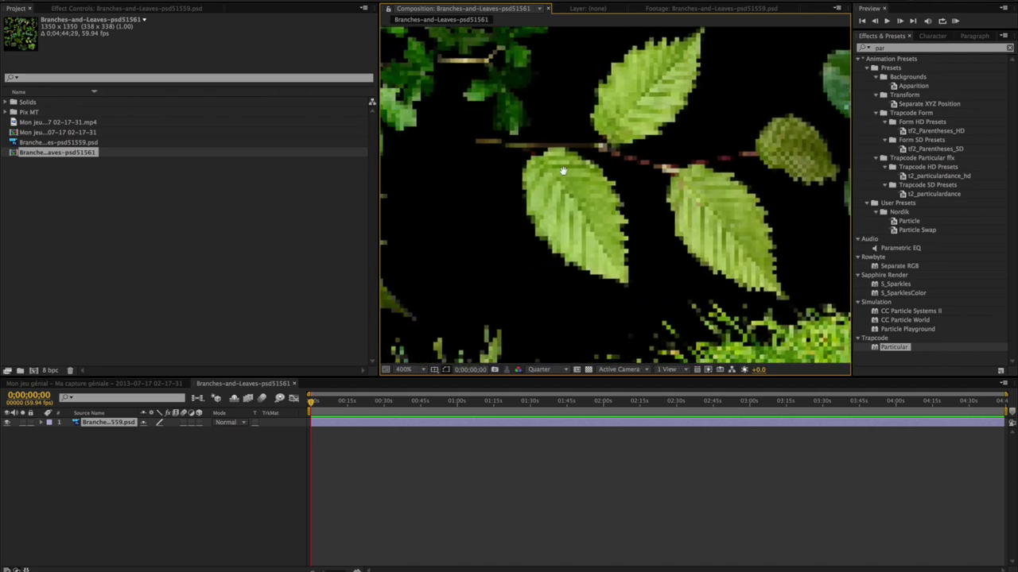
- Set viewer resolution to Full and place the first mask point at the leaf's stem
click(556, 377)
click(543, 395)
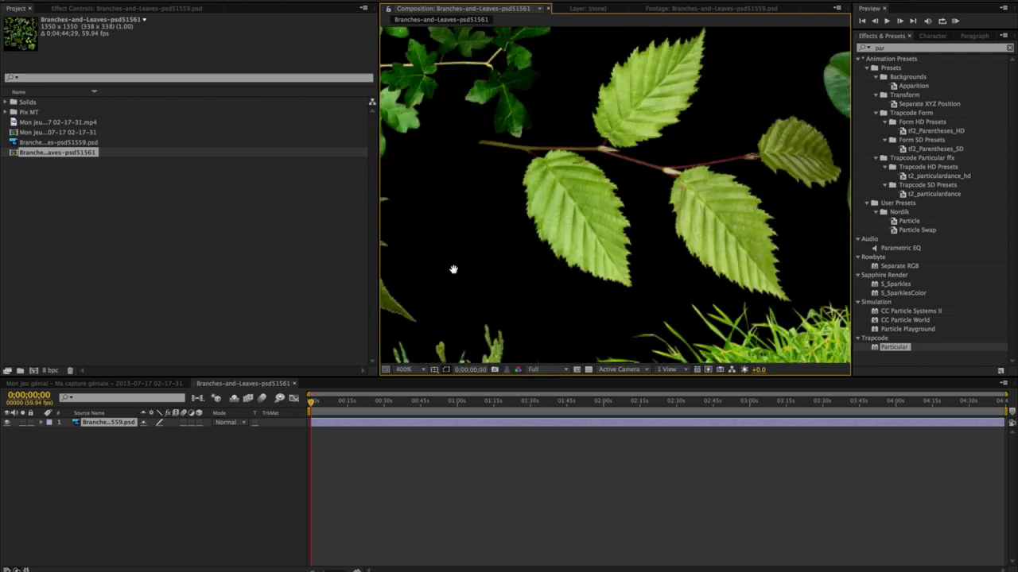
click(519, 156)
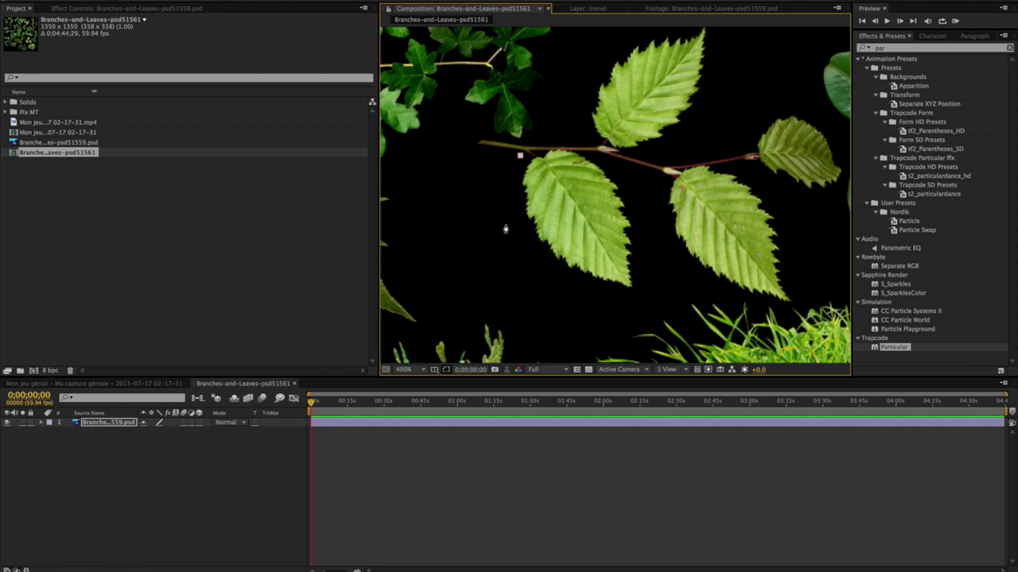
- Trace and close a Pen mask around one leaf, then zoom out to 50%
drag(516, 236, 544, 272)
drag(638, 302, 650, 296)
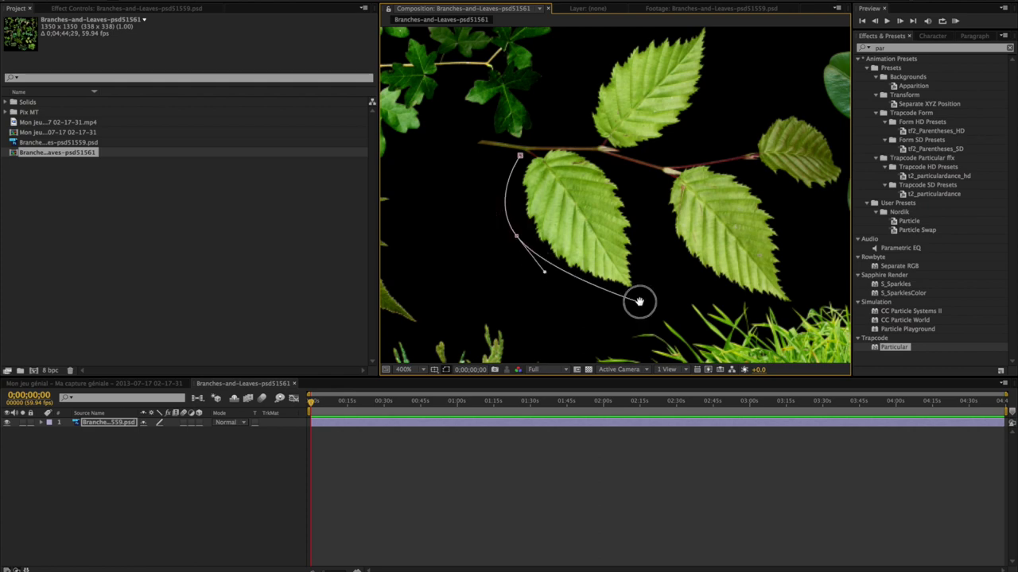
mouse_move(639, 204)
mouse_down()
mouse_move(623, 180)
mouse_move(547, 150)
mouse_up()
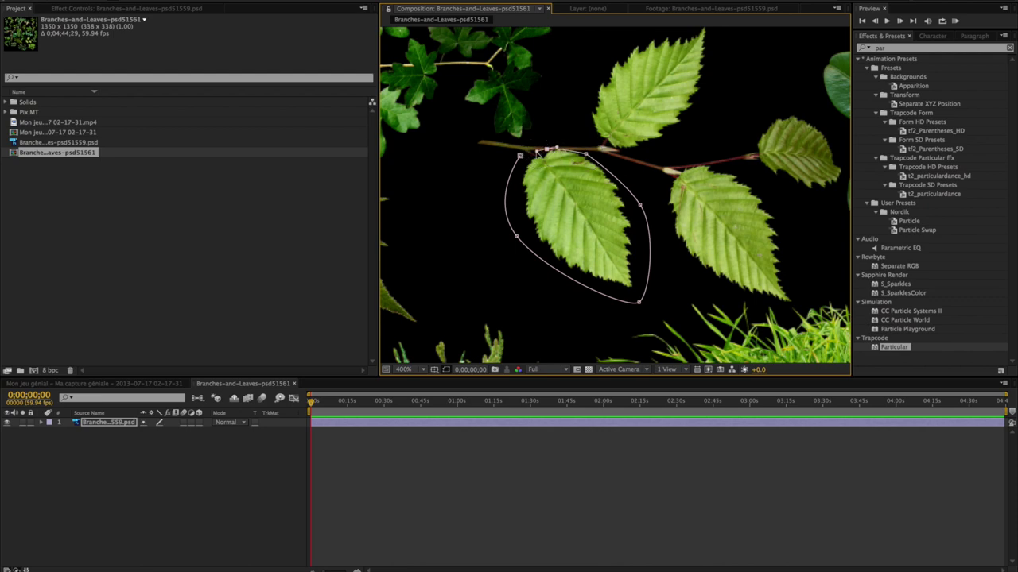
click(521, 155)
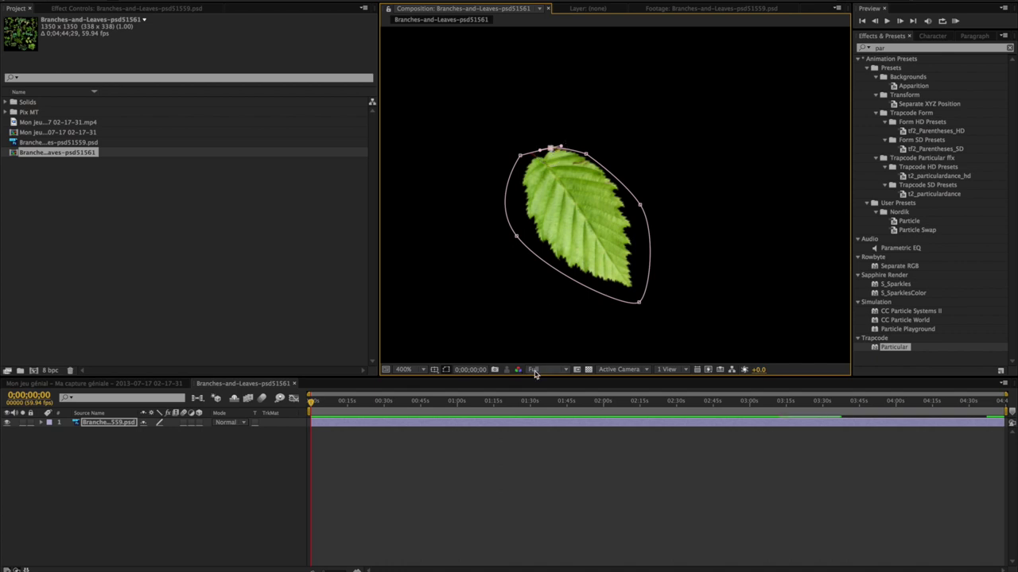
key(comma)
key(comma)
key(comma)
key(comma)
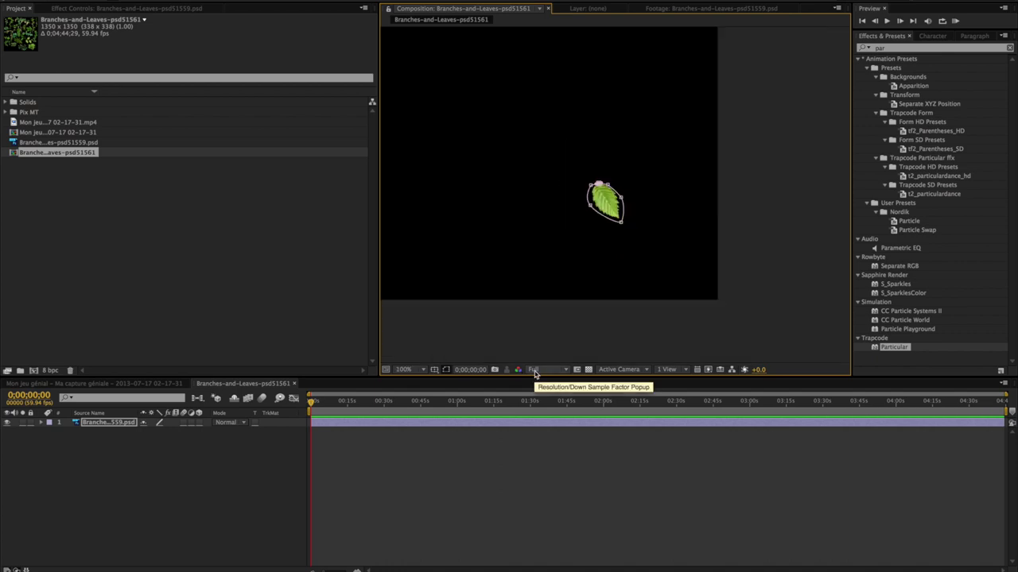
key(comma)
drag(574, 225, 599, 252)
- Check Black Solid 20's Particular settings, then return to the leaf comp and Project panel
click(606, 507)
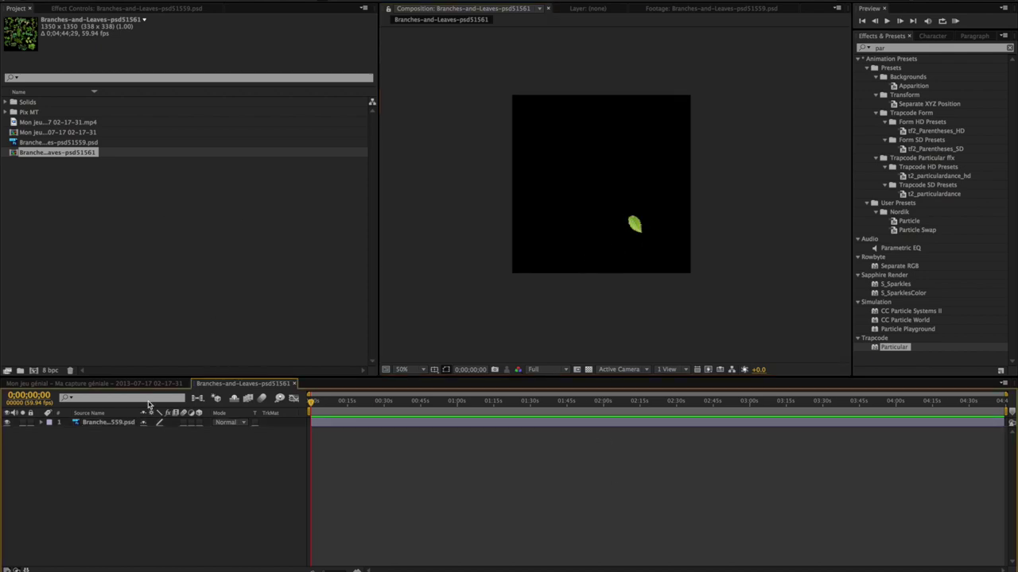
click(79, 385)
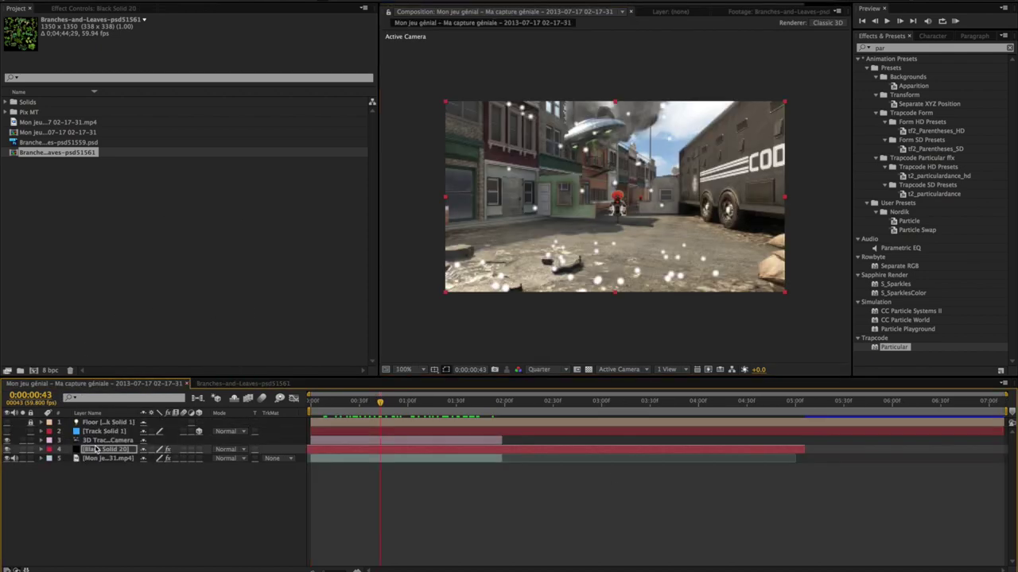
click(91, 9)
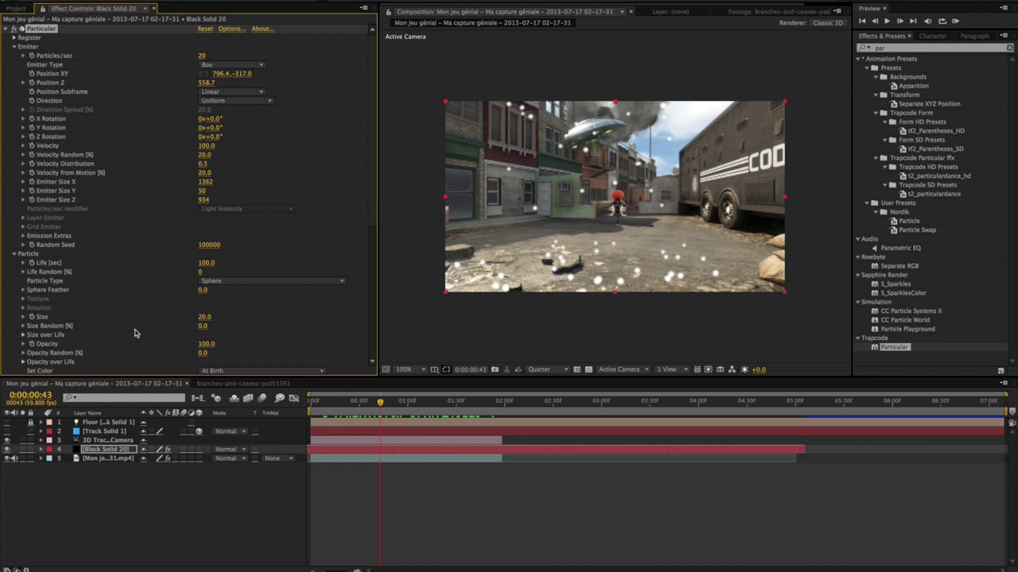
click(244, 385)
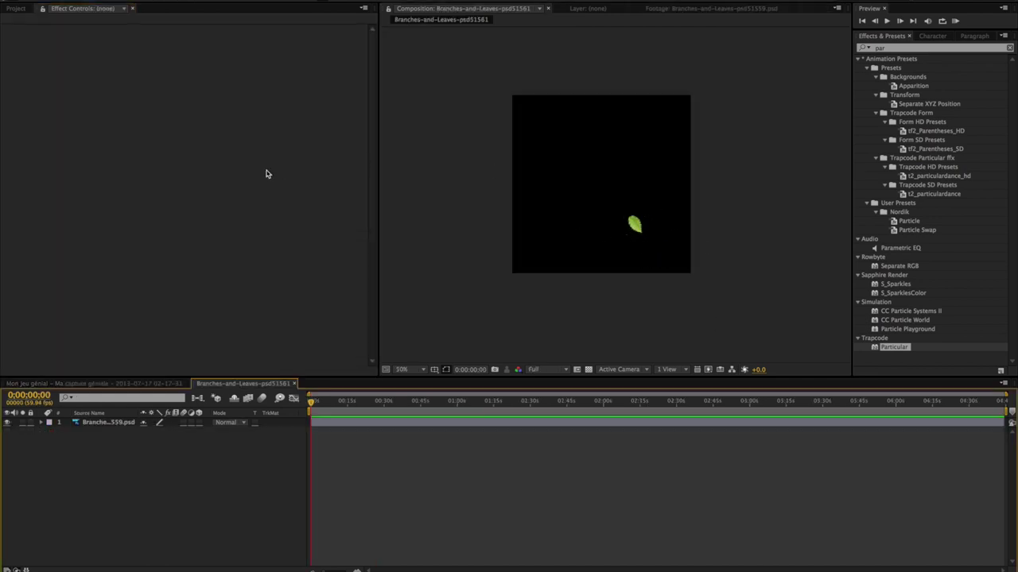
click(18, 9)
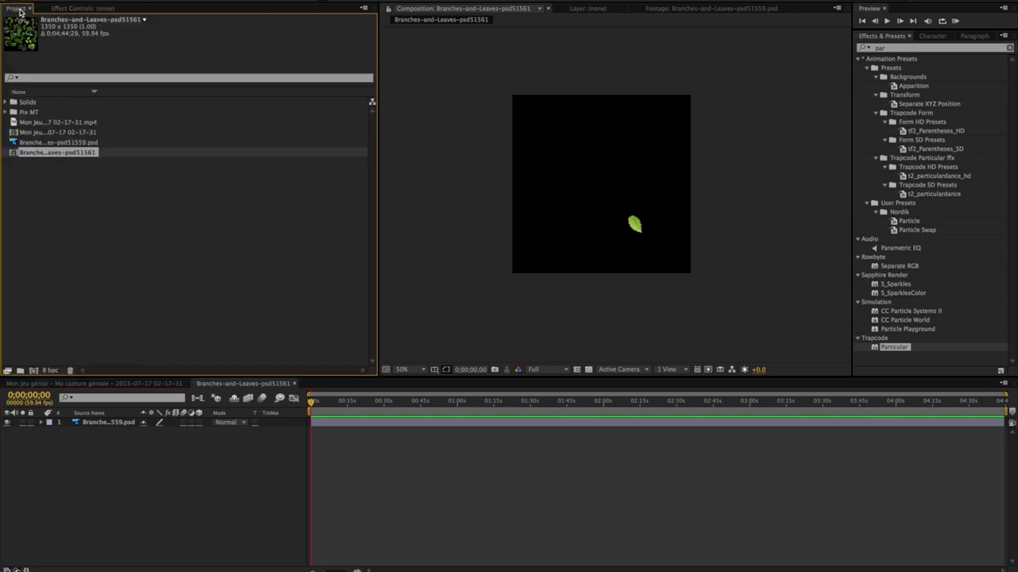
- Resize the Branches-and-Leaves-psd51561 composition to 100 × 100 px in Composition Settings
right_click(71, 155)
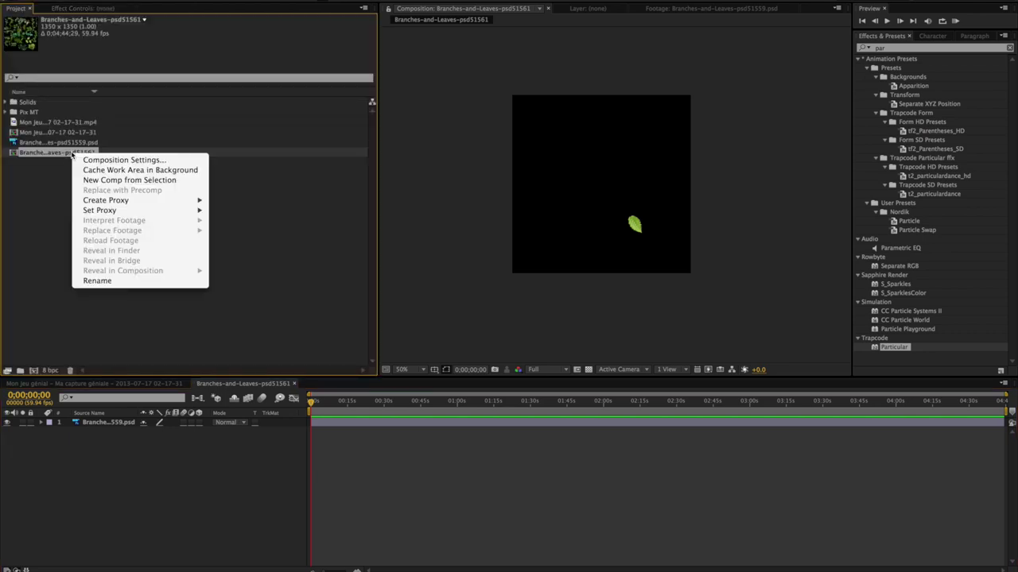
click(23, 207)
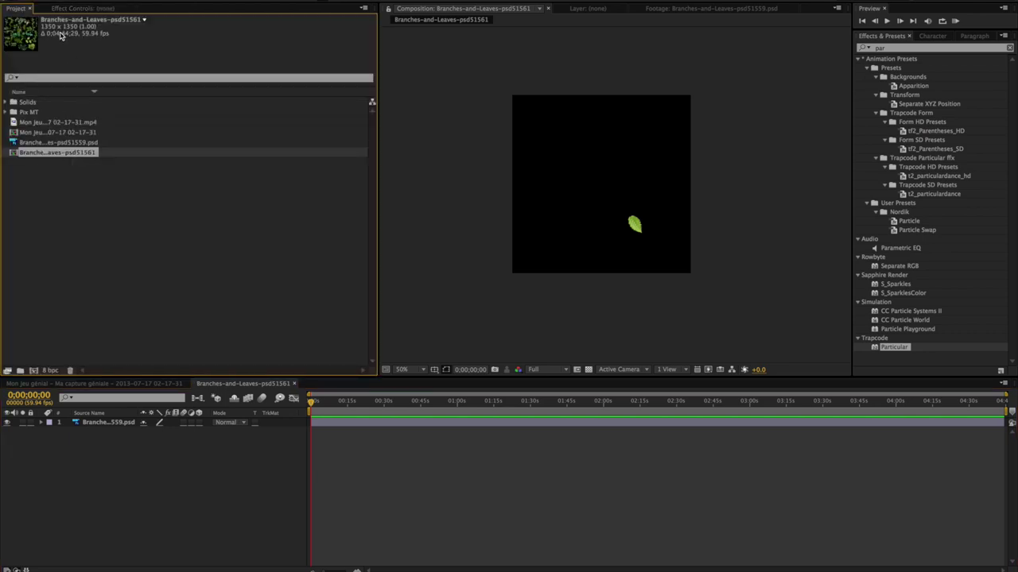
right_click(53, 157)
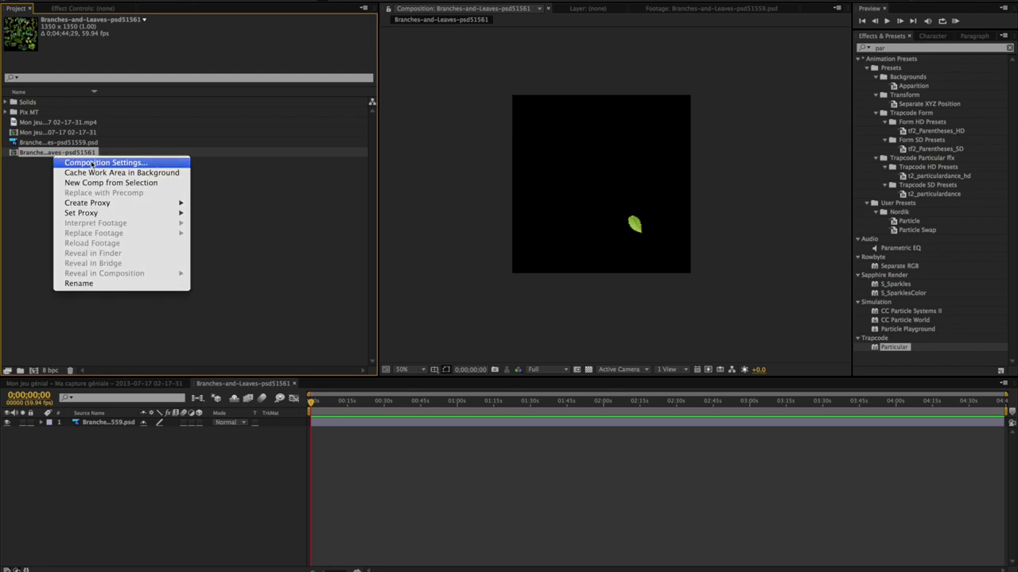
click(92, 163)
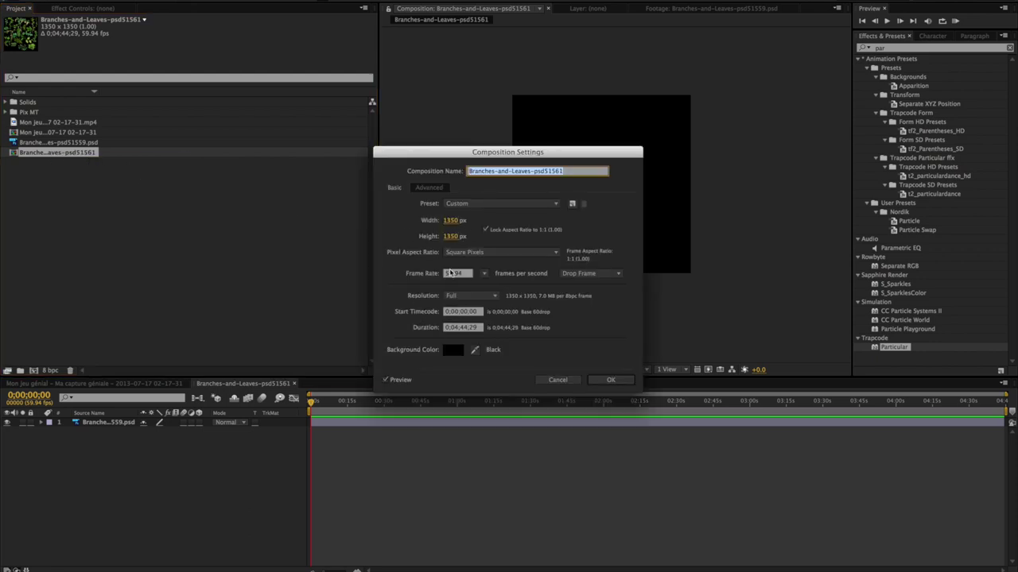
drag(460, 153, 288, 180)
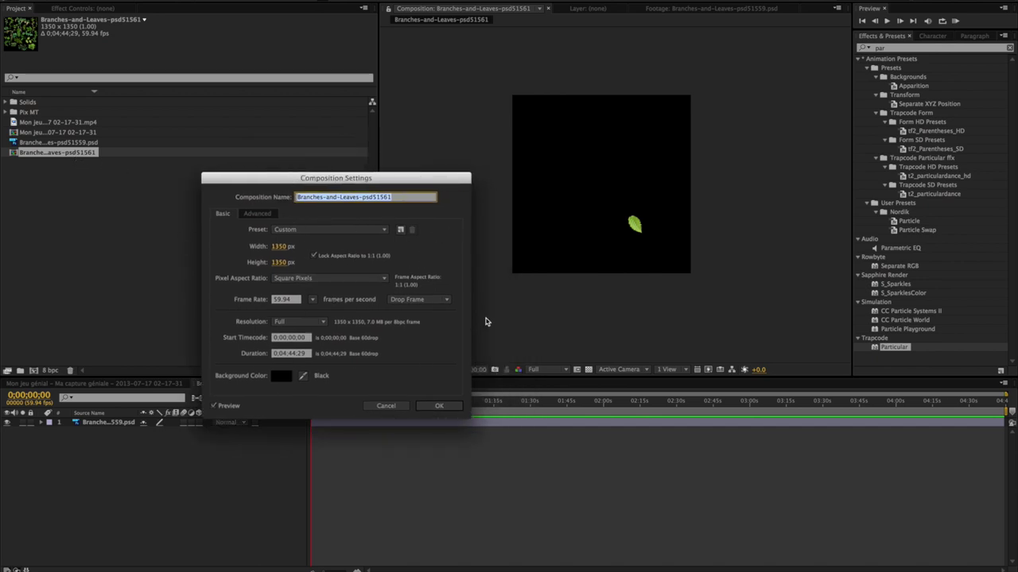
click(277, 247)
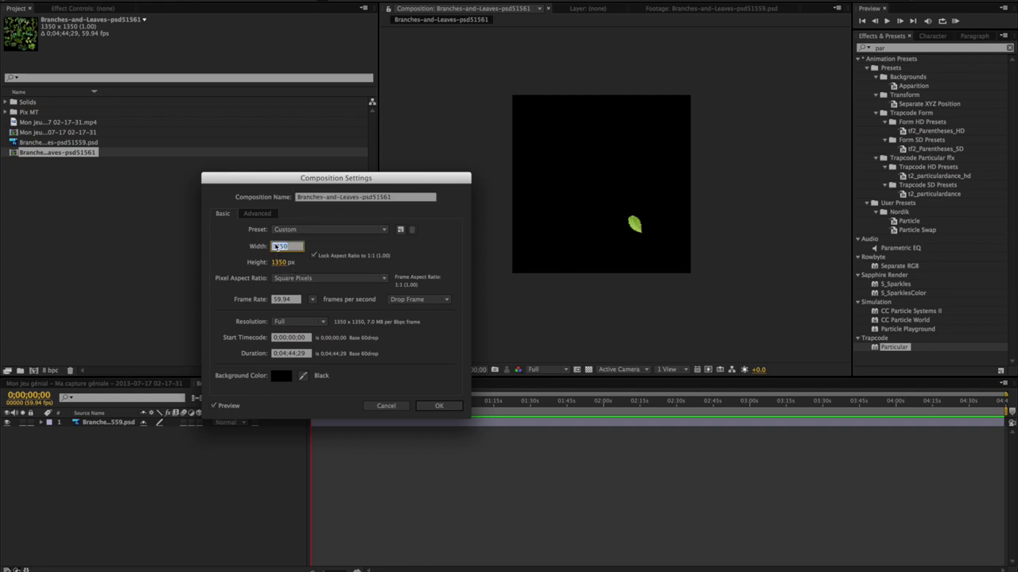
text(100)
click(445, 406)
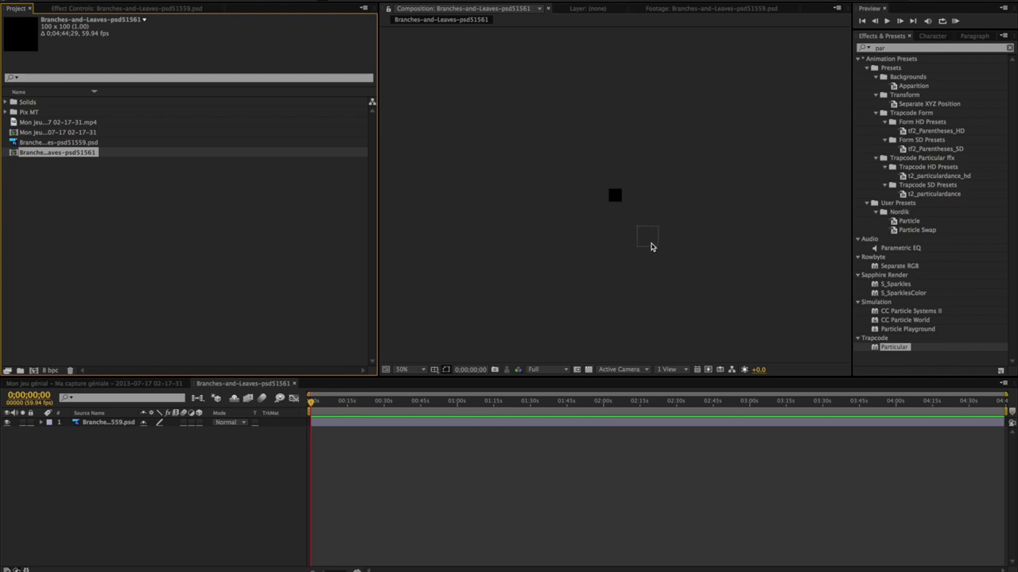
- Place the leaf footage in the small comp and scale it to 74%
key(period)
drag(682, 271, 620, 201)
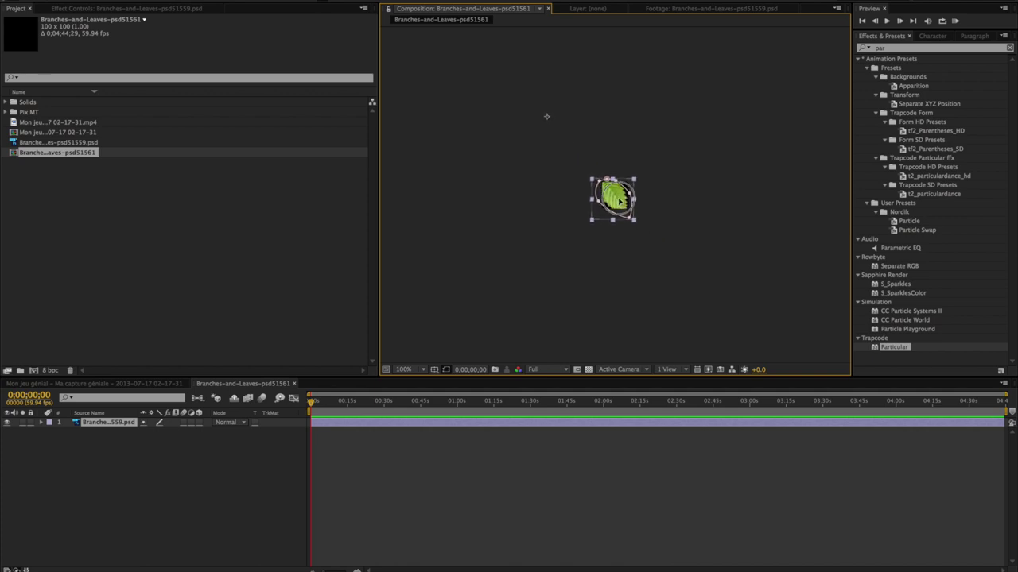
key(s)
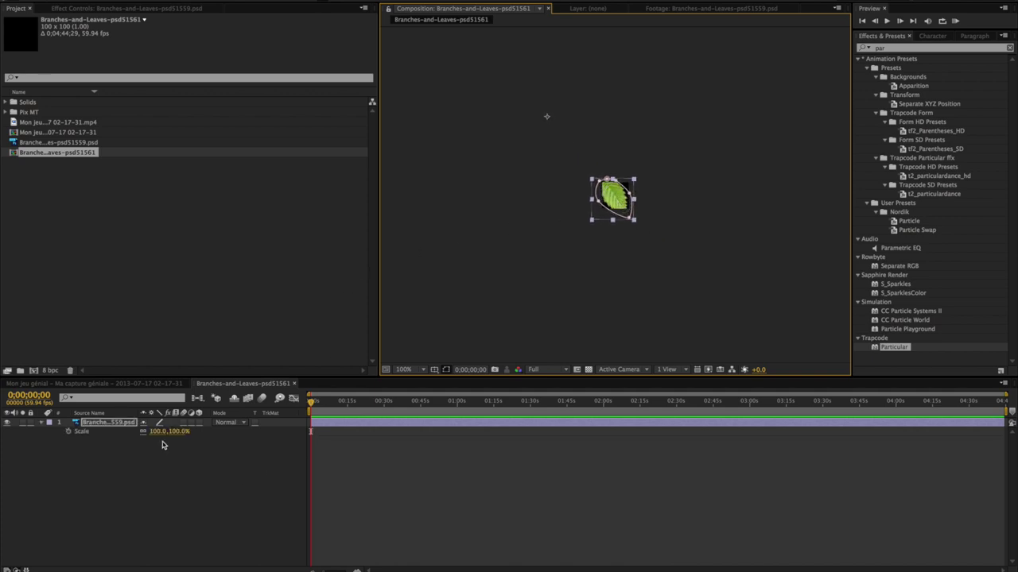
drag(158, 432, 147, 432)
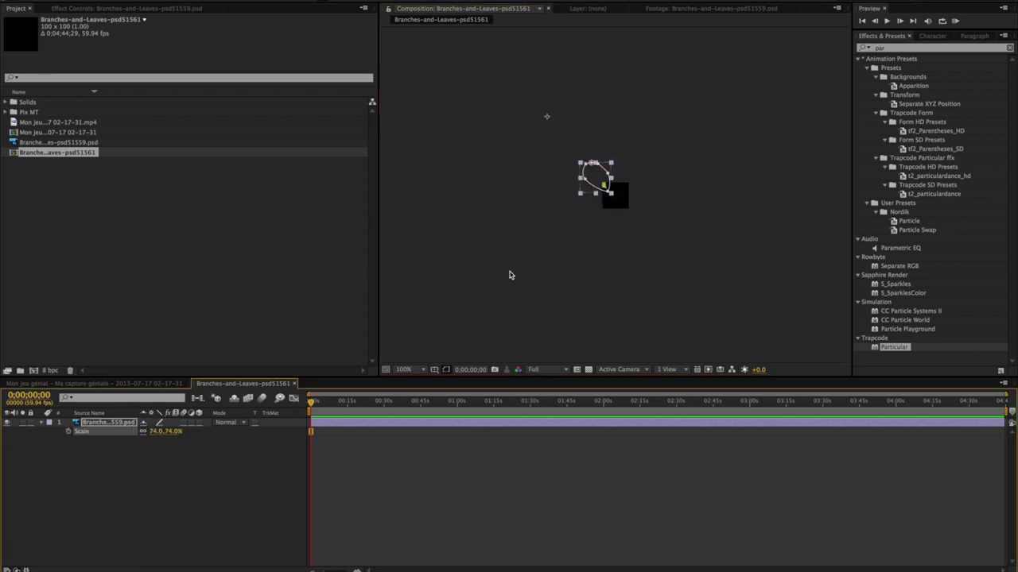
drag(601, 182, 619, 201)
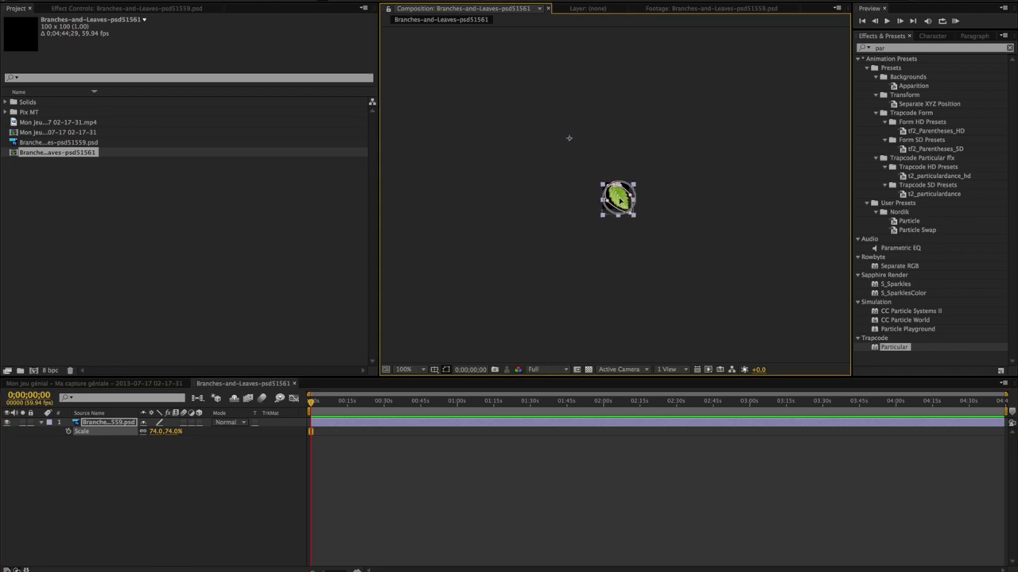
- Centre the leaf in the frame, then drag the leaf comp into the game-capture composition
scroll(619, 199, up, 1)
scroll(620, 199, up, 2)
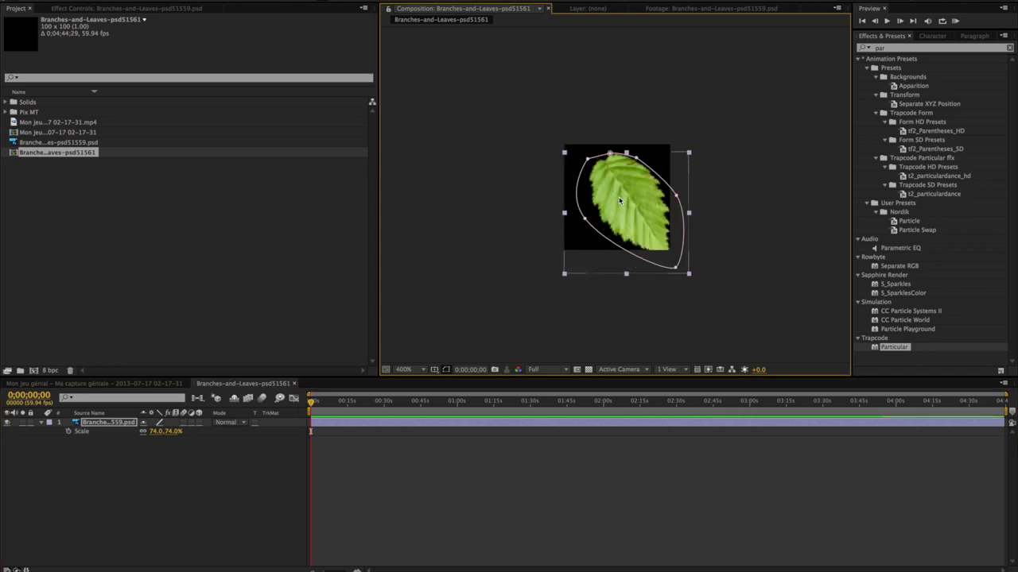
scroll(619, 199, up, 2)
scroll(620, 198, up, 1)
drag(593, 187, 626, 191)
click(617, 492)
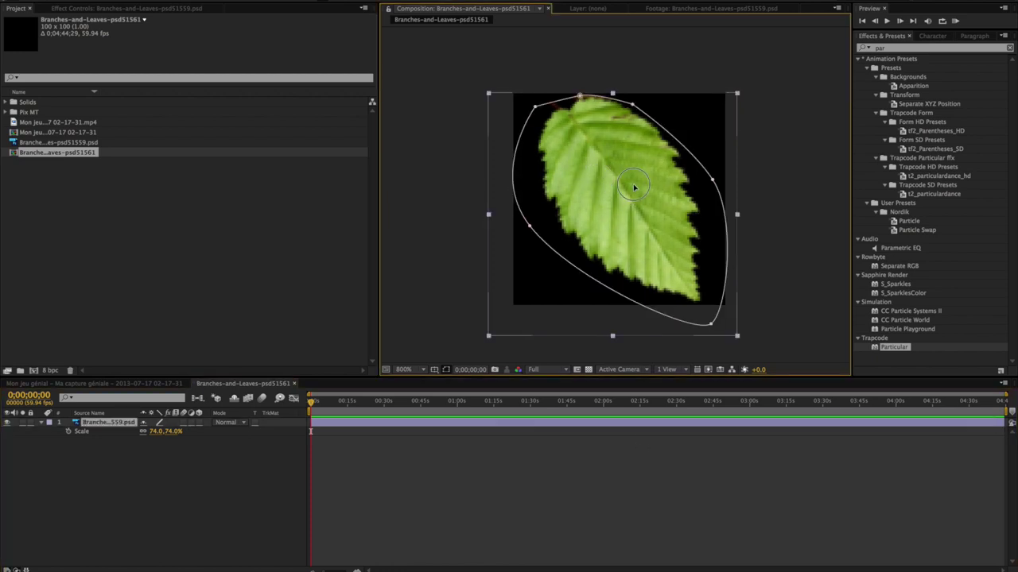
click(593, 471)
key(comma)
key(comma)
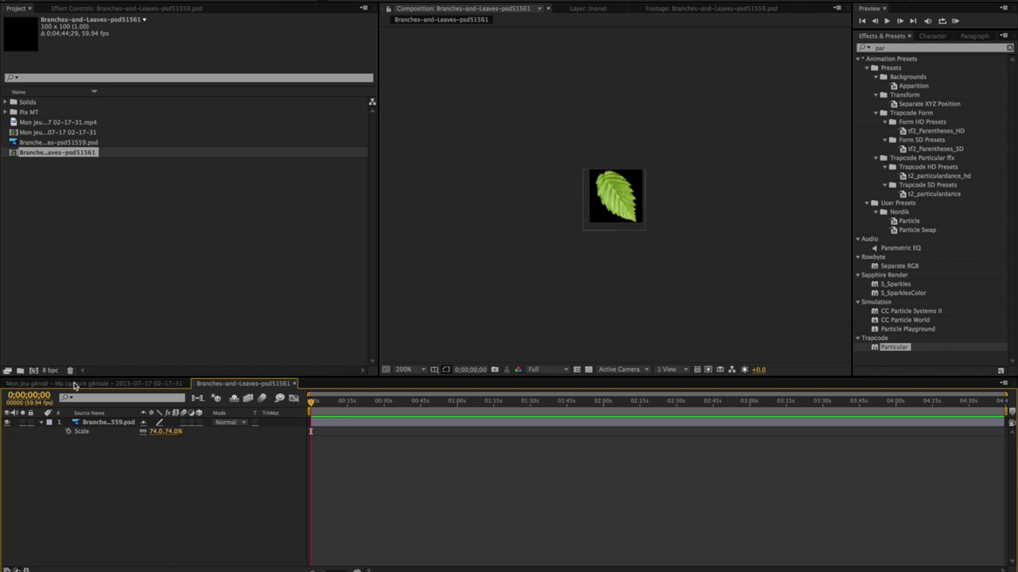
click(74, 384)
drag(72, 156, 94, 477)
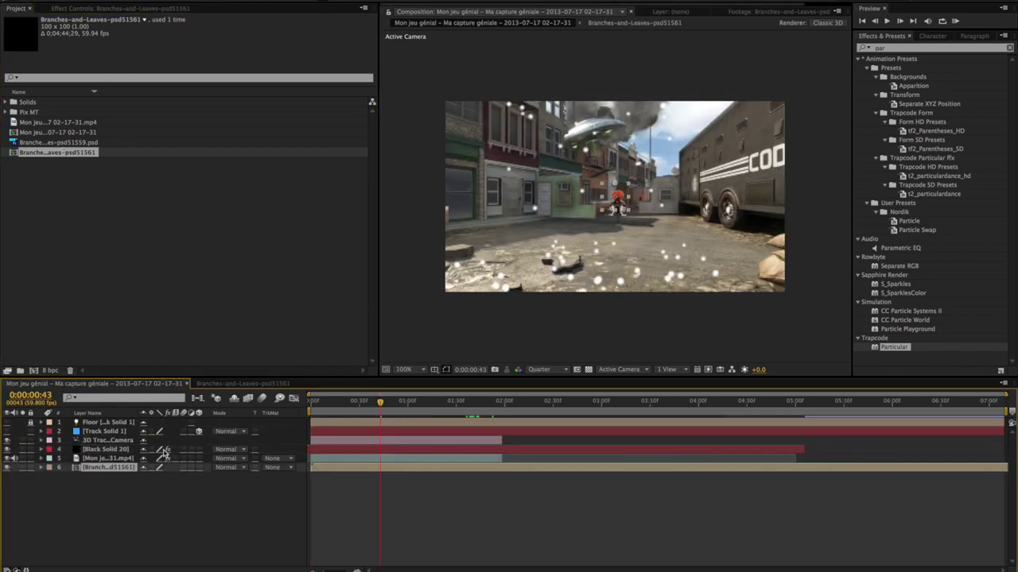
- Move the leaf layer above the game footage, hide it, and show Black Solid 20's Particular settings
drag(107, 468, 132, 454)
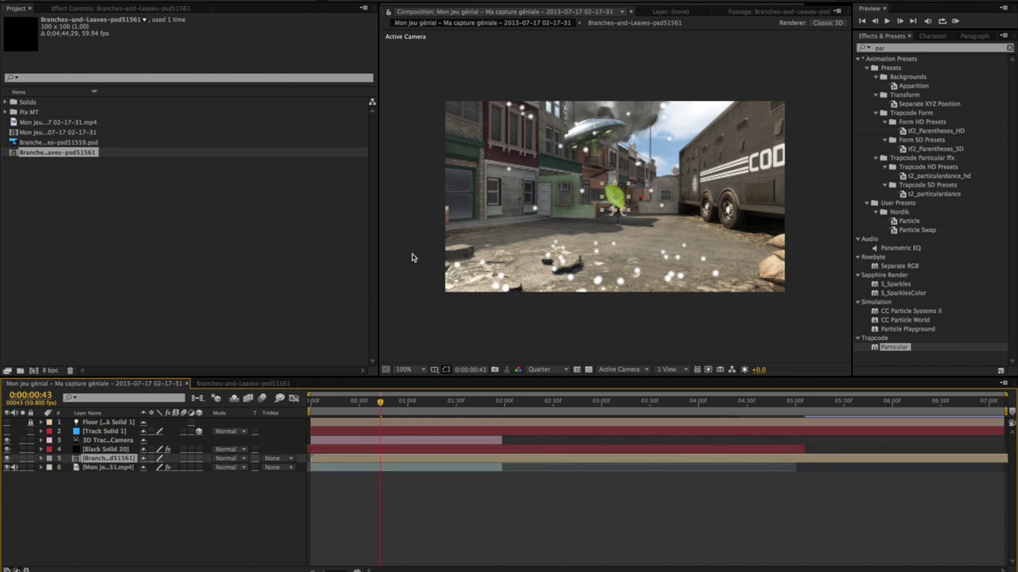
click(7, 458)
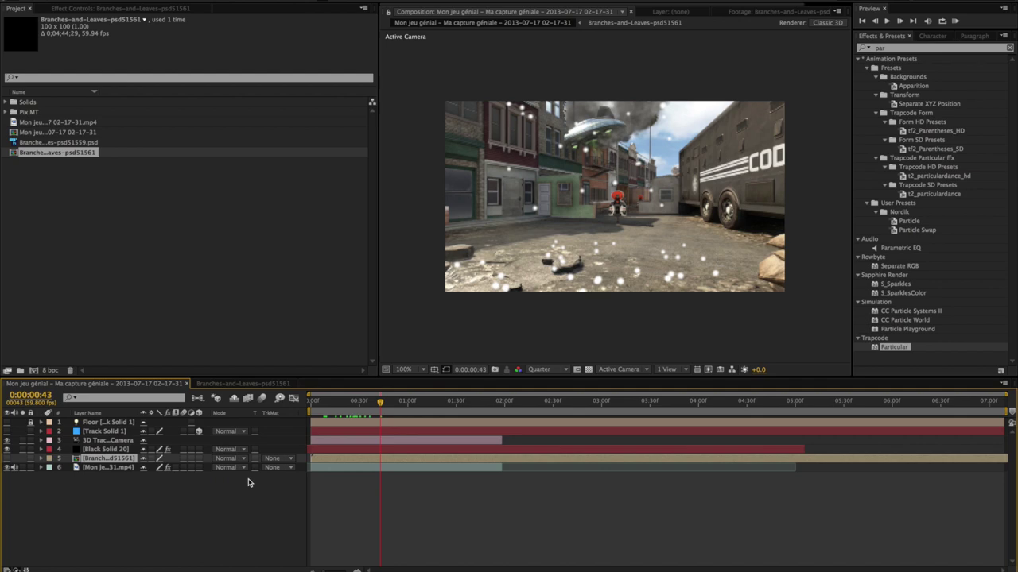
click(121, 451)
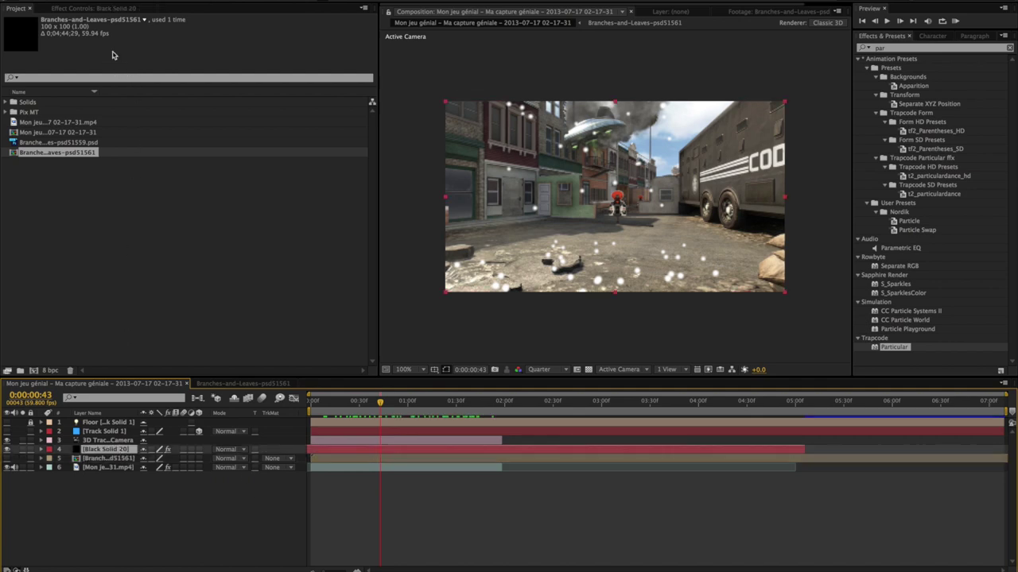
click(128, 10)
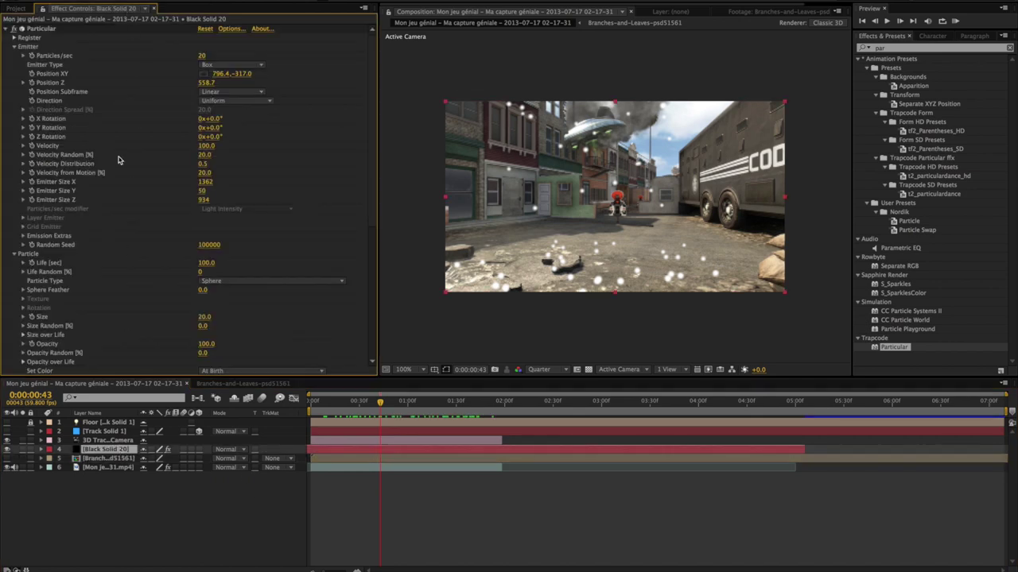
- Set Particle Type to Textured Polygon using layer 5. Branches-and-Leaves-psd51561 as texture
click(247, 283)
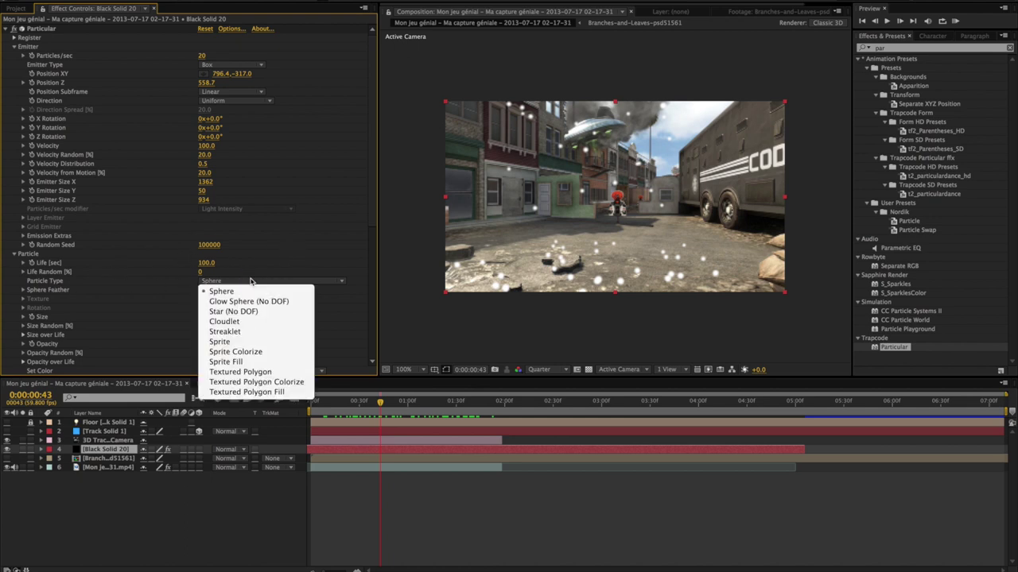
click(246, 372)
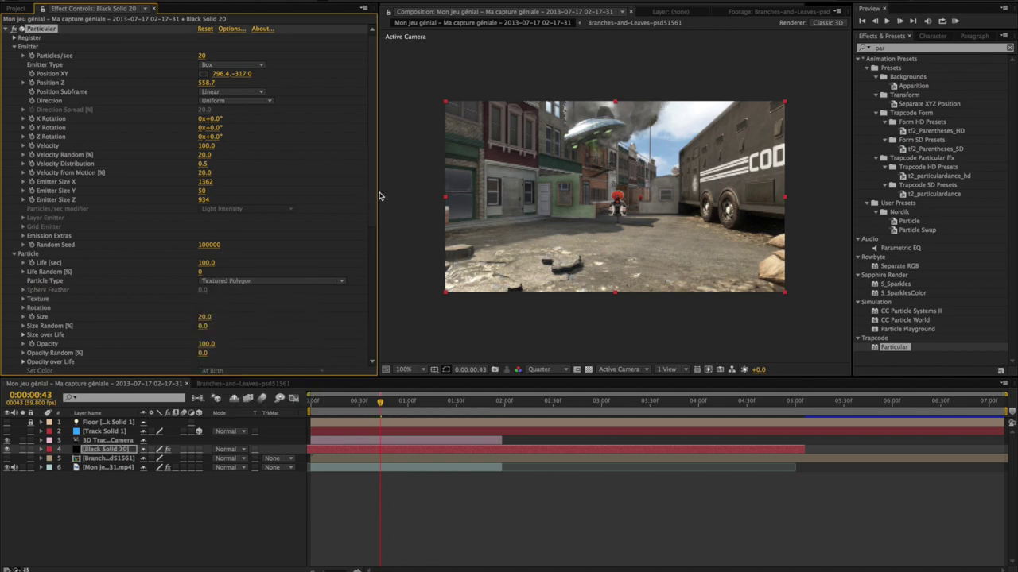
scroll(87, 244, down, 3)
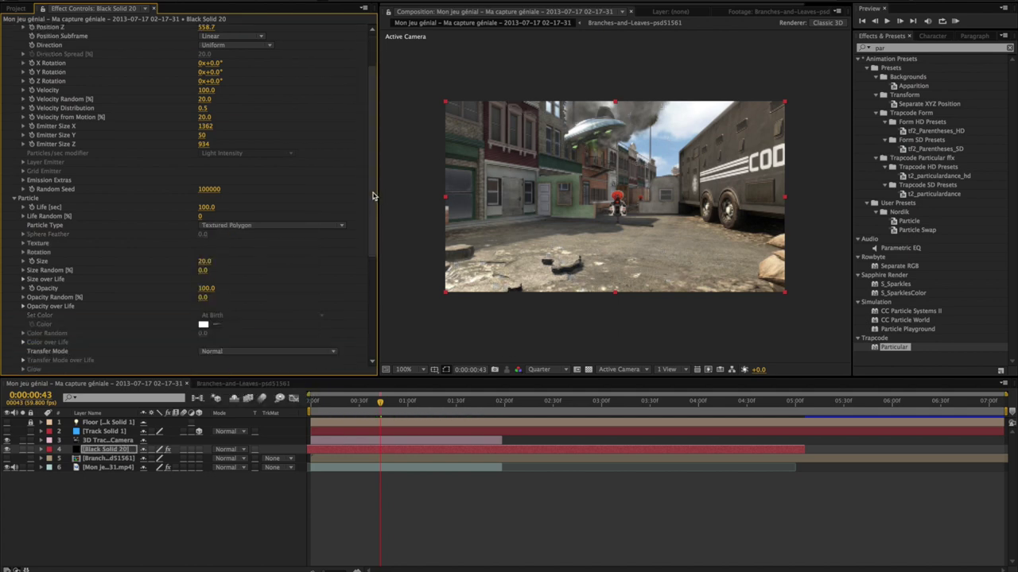
click(23, 243)
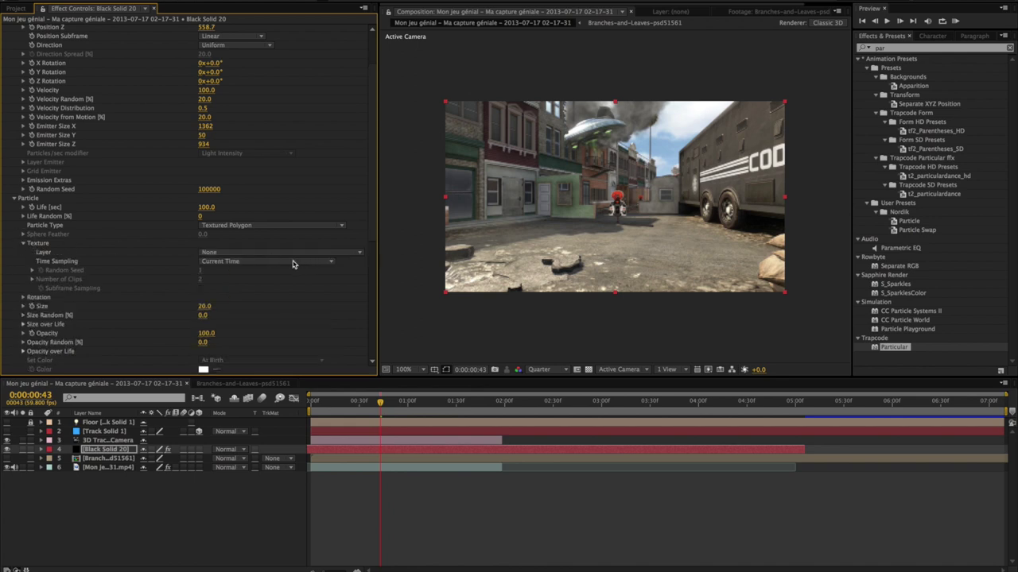
click(225, 253)
click(253, 300)
- Scrub the timeline to preview the falling leaves, then return to the start
mouse_move(381, 402)
mouse_down()
mouse_move(440, 414)
mouse_move(379, 429)
mouse_up()
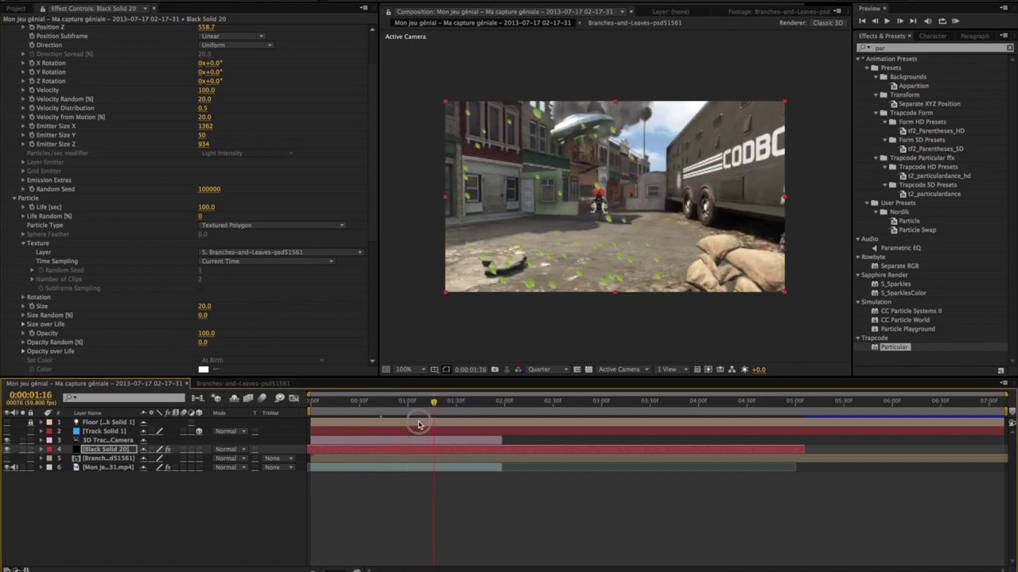
drag(379, 429, 448, 427)
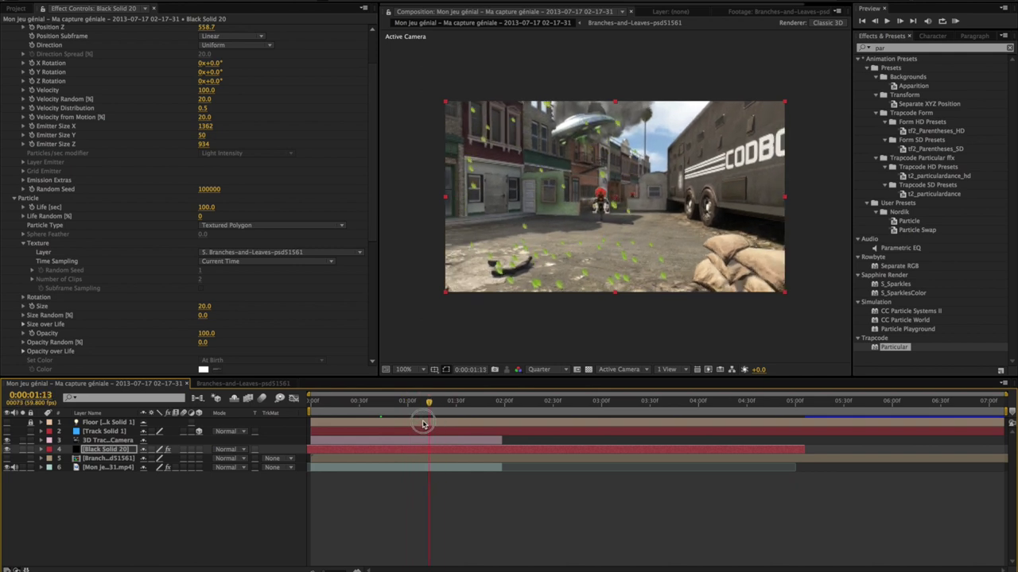
drag(447, 427, 422, 427)
key(Home)
- Set the leaf emitter's Particles/sec to 8
scroll(303, 258, up, 1)
scroll(303, 259, up, 2)
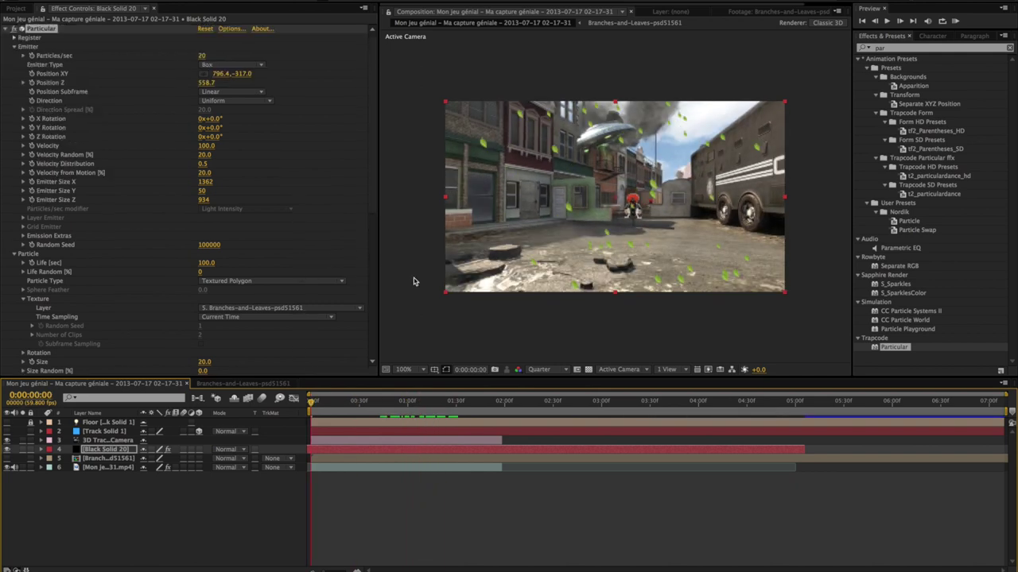
scroll(225, 251, down, 3)
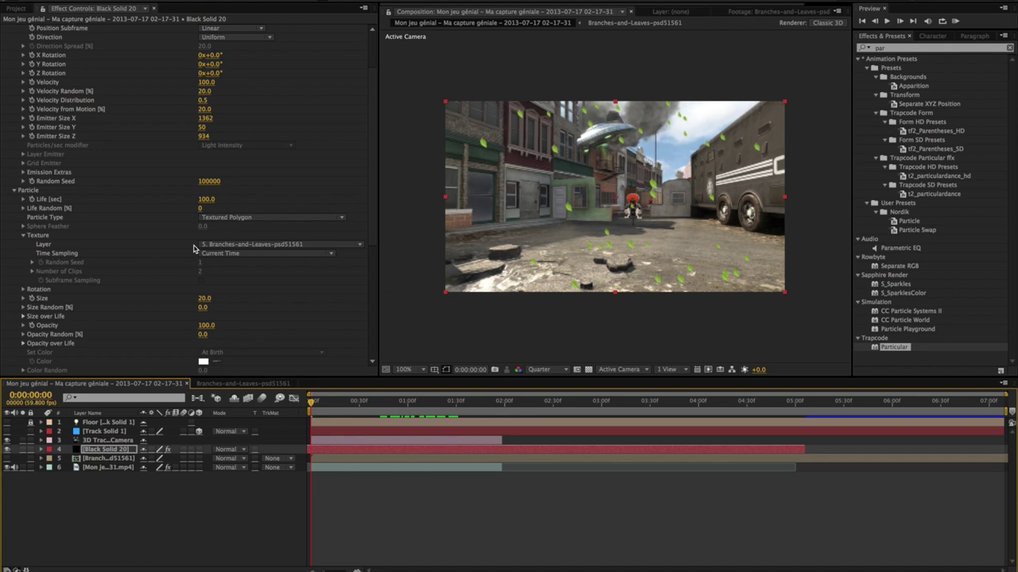
scroll(193, 248, down, 1)
scroll(191, 112, up, 2)
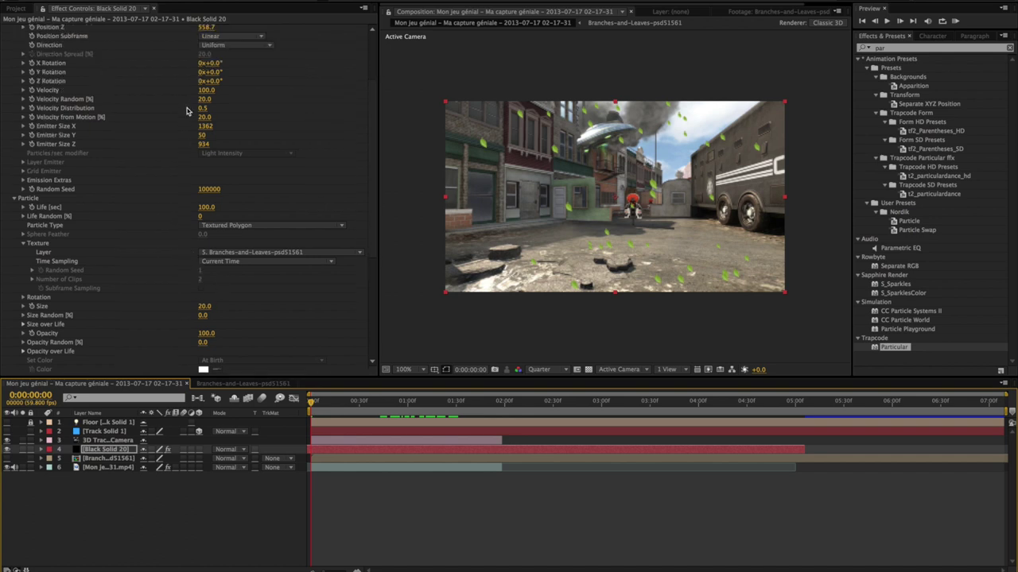
scroll(190, 112, up, 2)
click(206, 57)
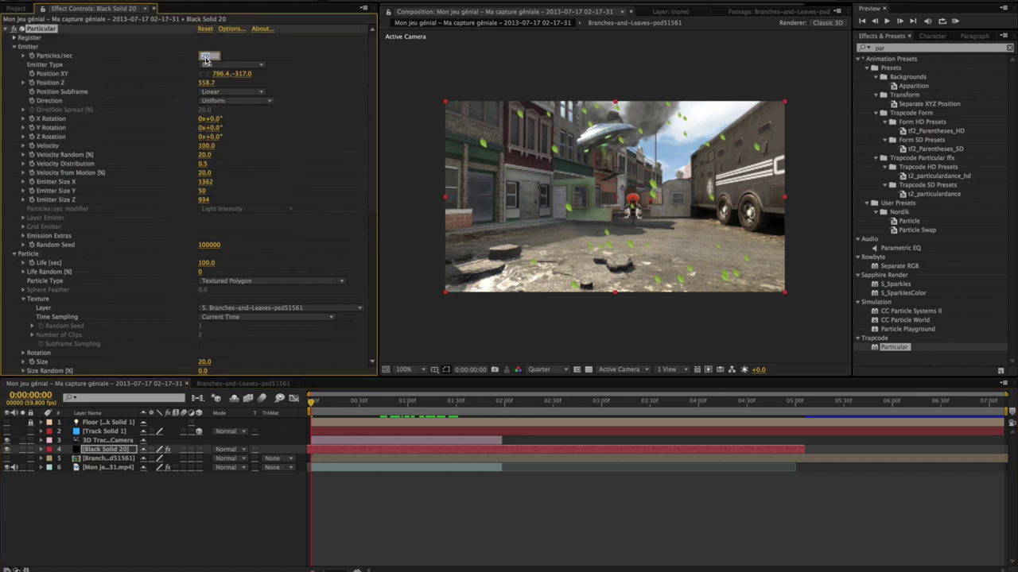
text(0)
text(8)
key(Return)
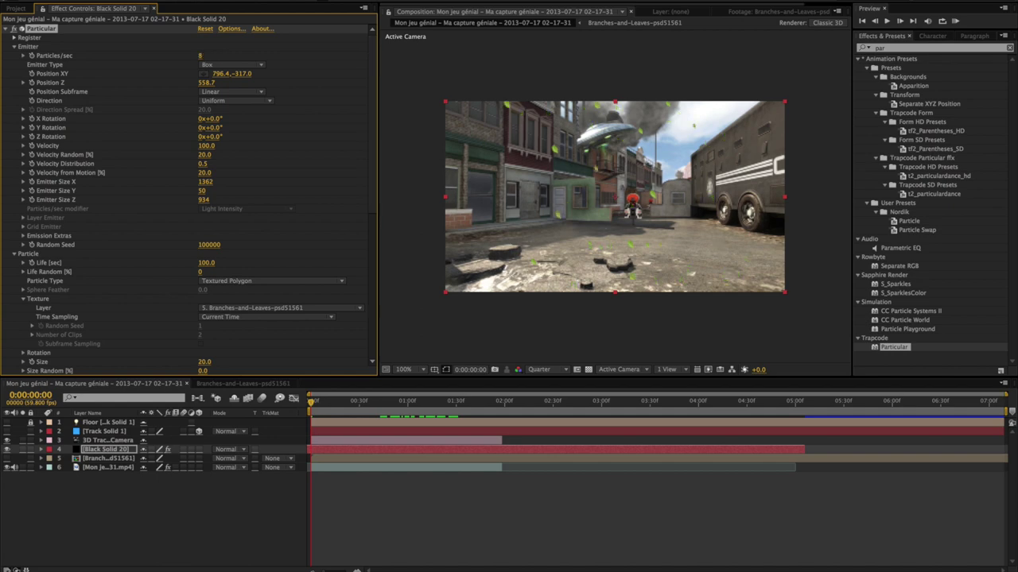
- Enlarge the leaf particles to Size 56, previewing them at a later frame
drag(312, 402, 403, 408)
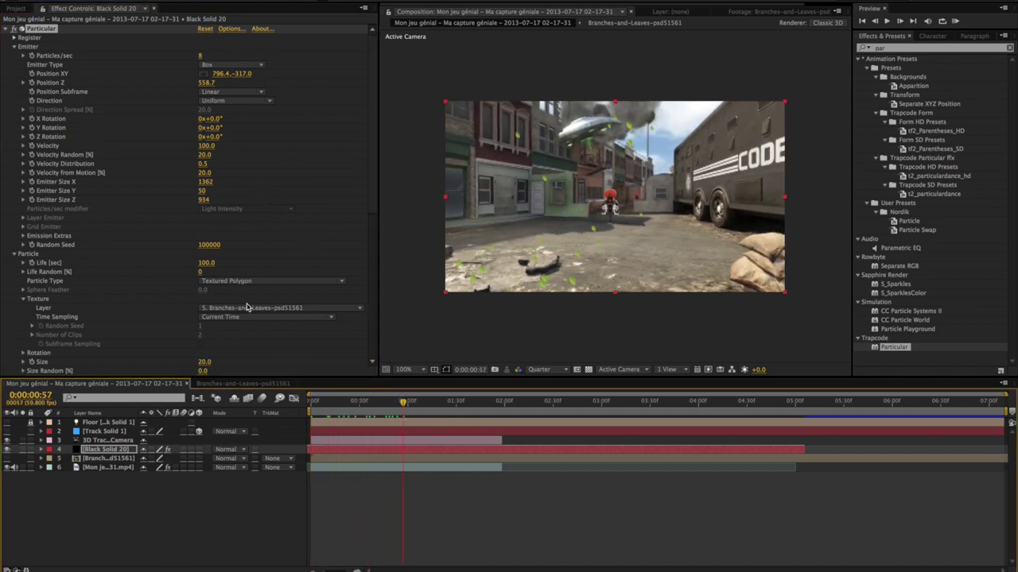
scroll(246, 306, down, 1)
scroll(247, 307, down, 2)
drag(205, 260, 231, 267)
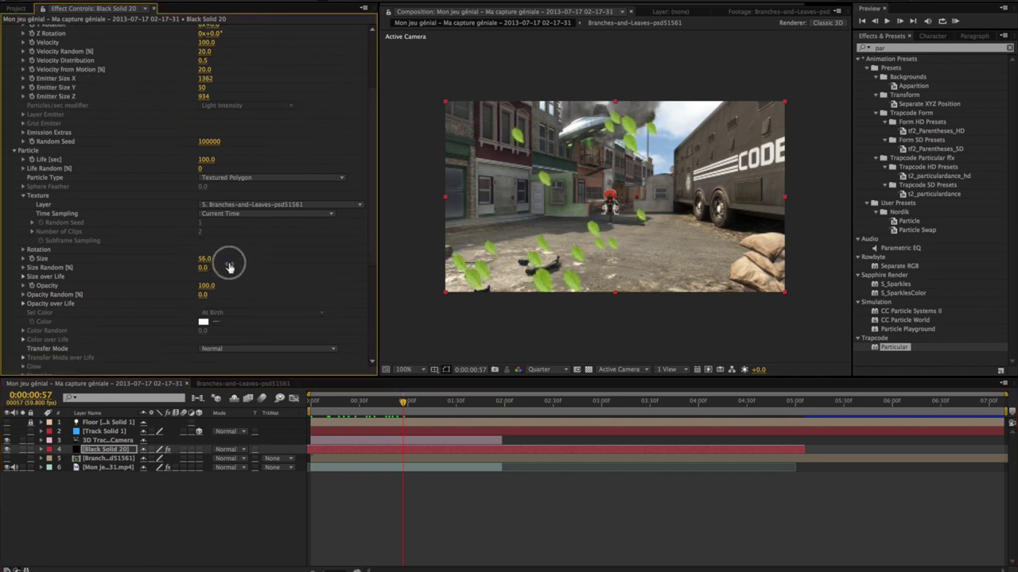
scroll(200, 253, down, 2)
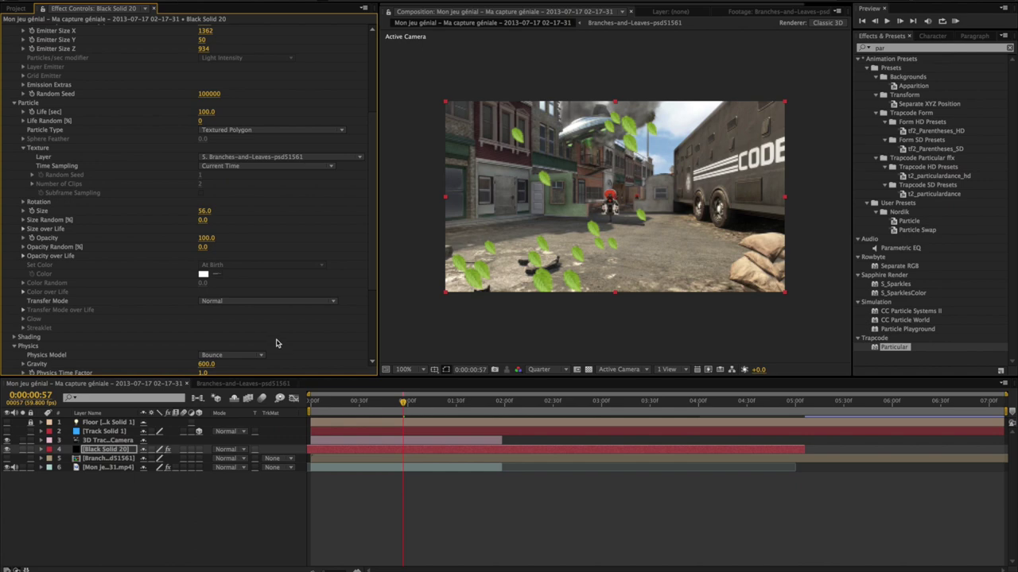
drag(321, 402, 422, 451)
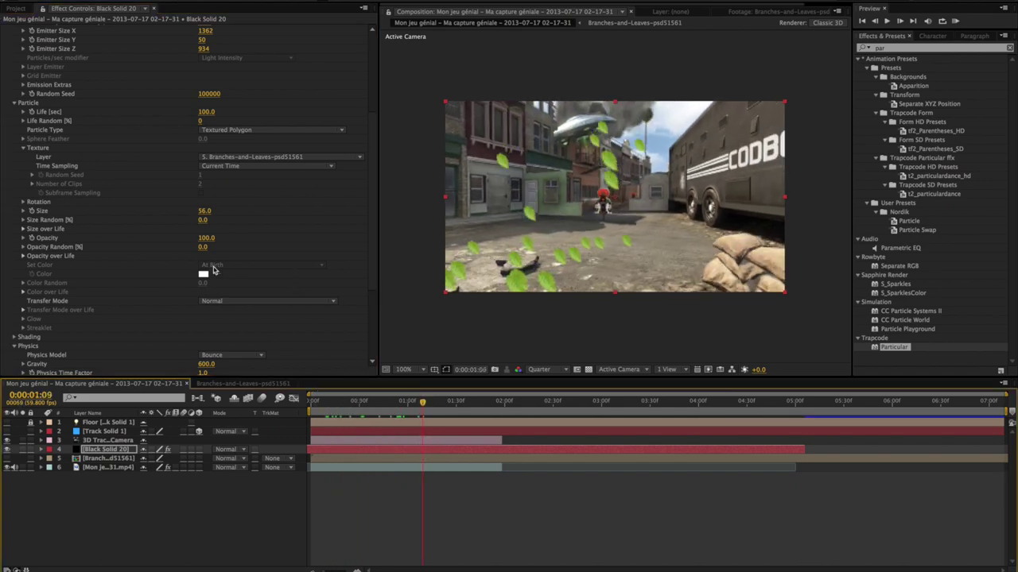
- Review Particular's Physics Bounce settings and expand the Rotation group
scroll(213, 271, down, 1)
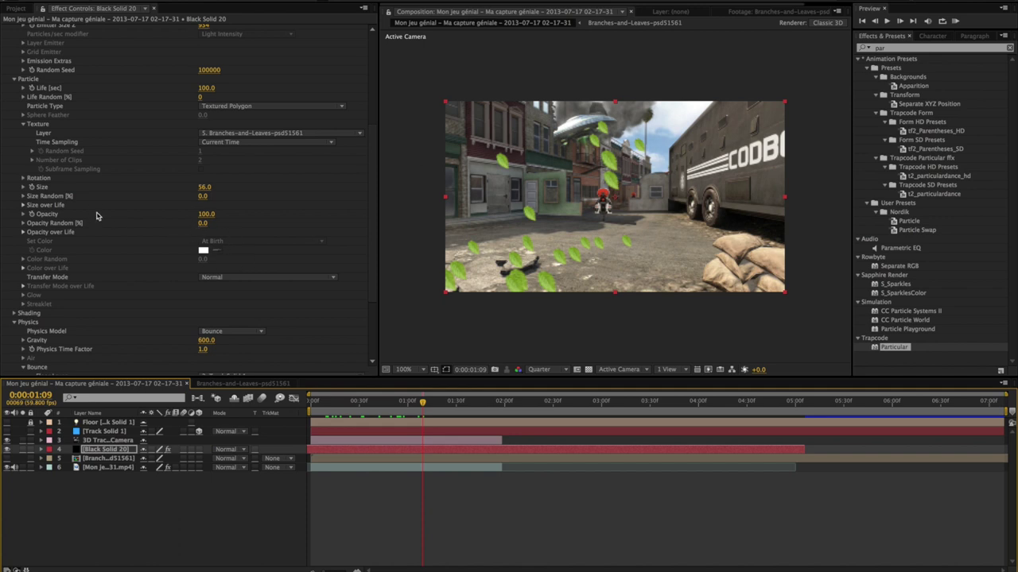
scroll(96, 216, down, 2)
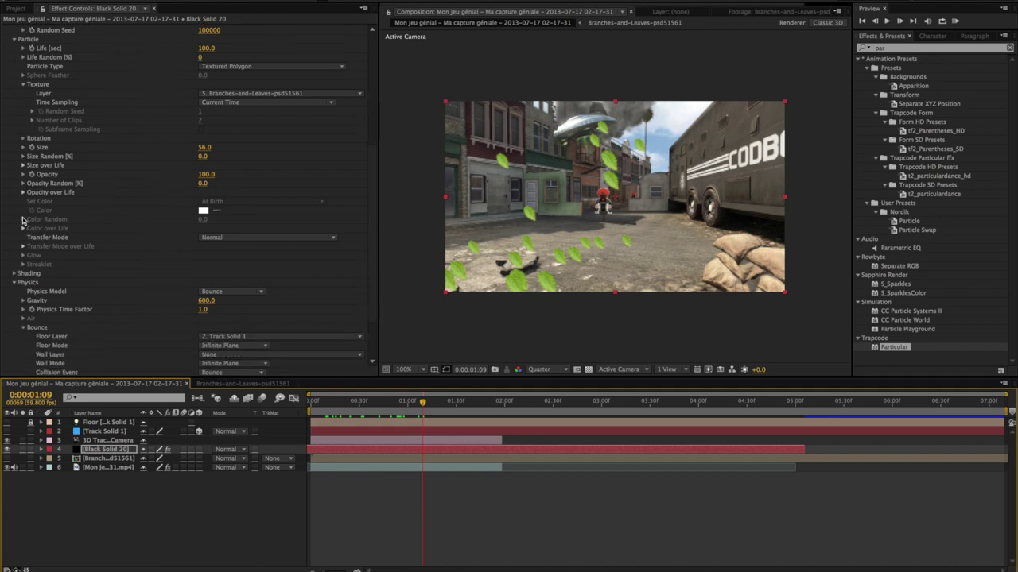
scroll(28, 203, down, 1)
scroll(28, 204, up, 3)
scroll(28, 203, up, 3)
scroll(27, 203, up, 3)
scroll(27, 204, up, 3)
scroll(27, 204, down, 2)
click(23, 313)
- Try different Random Rotation and Random Speed Distribution values while previewing the falling leaves
scroll(115, 288, down, 7)
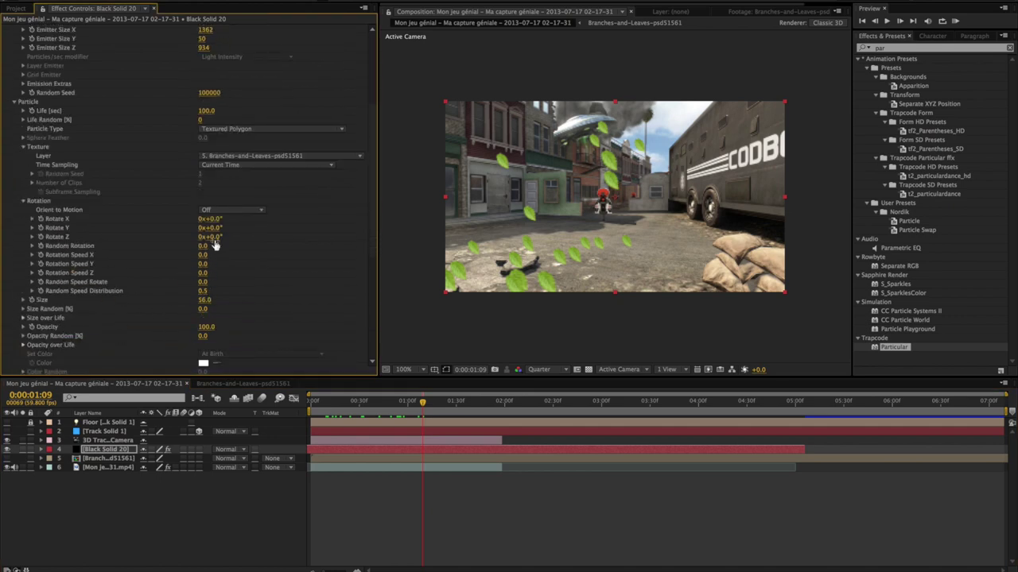
mouse_move(205, 246)
mouse_down()
mouse_move(294, 253)
mouse_move(182, 255)
mouse_up()
drag(205, 248, 230, 252)
key(ctrl+z)
drag(203, 293, 228, 295)
drag(228, 295, 272, 293)
click(344, 403)
drag(344, 403, 374, 404)
click(203, 292)
drag(203, 292, 330, 309)
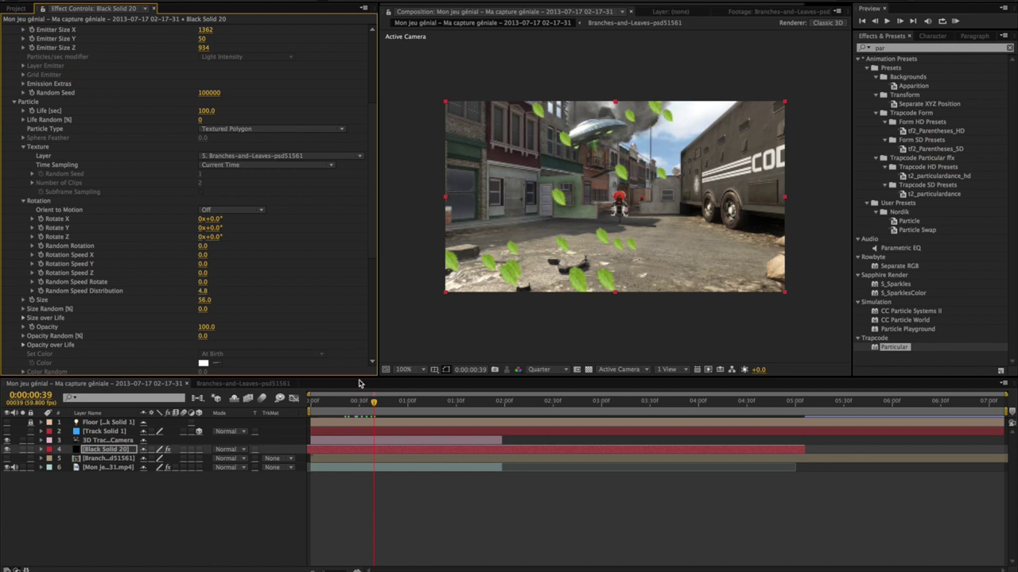
- Test Orient to Motion on, preview the leaves, then set it to Off
click(236, 210)
click(213, 228)
drag(325, 404, 443, 407)
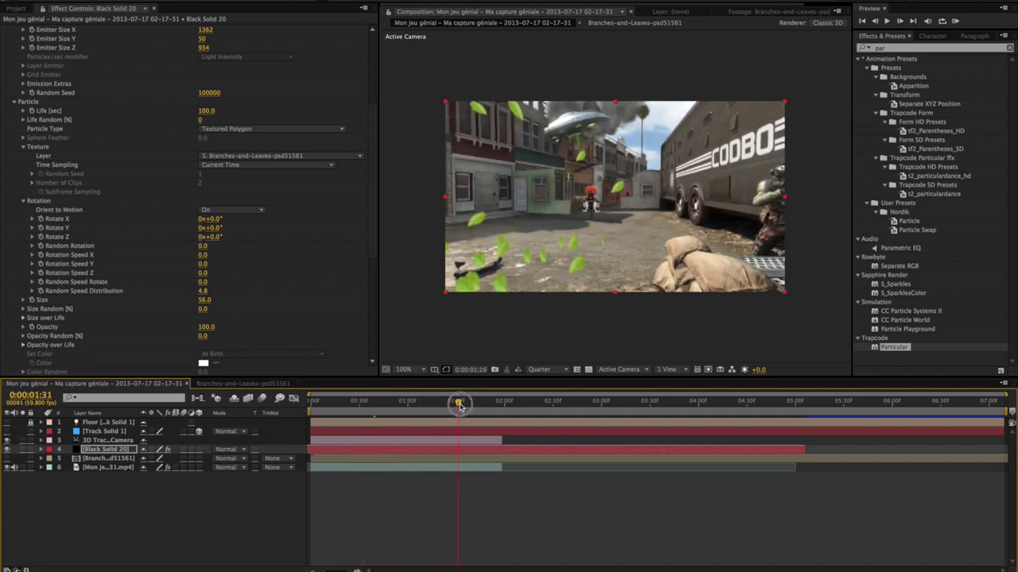
drag(443, 406, 462, 406)
click(258, 210)
click(226, 218)
- Set Random Speed Rotate and Random Speed Distribution to 0 and return to frame 0
click(204, 283)
click(203, 292)
text(0)
key(Return)
drag(325, 400, 308, 400)
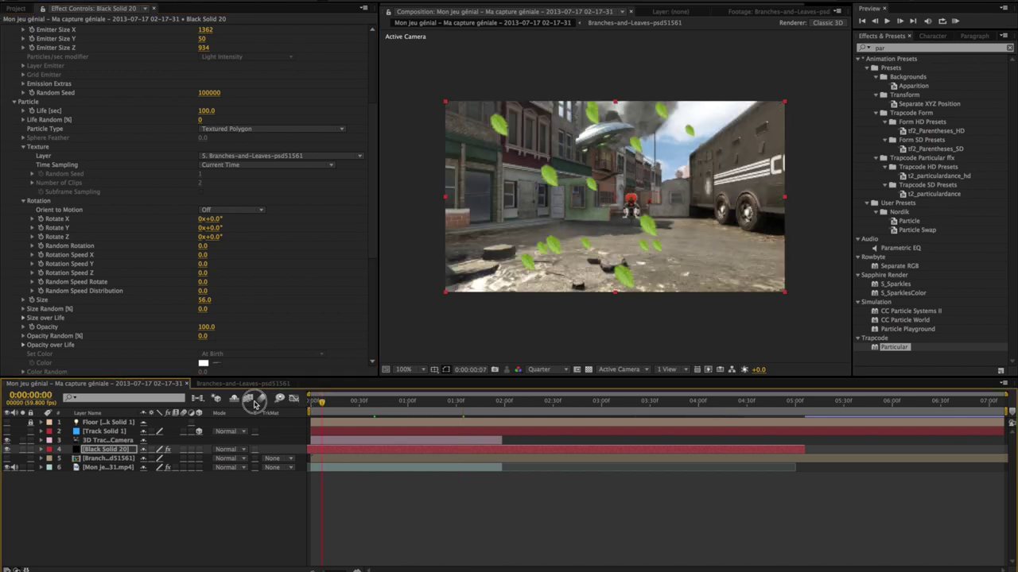
click(42, 248)
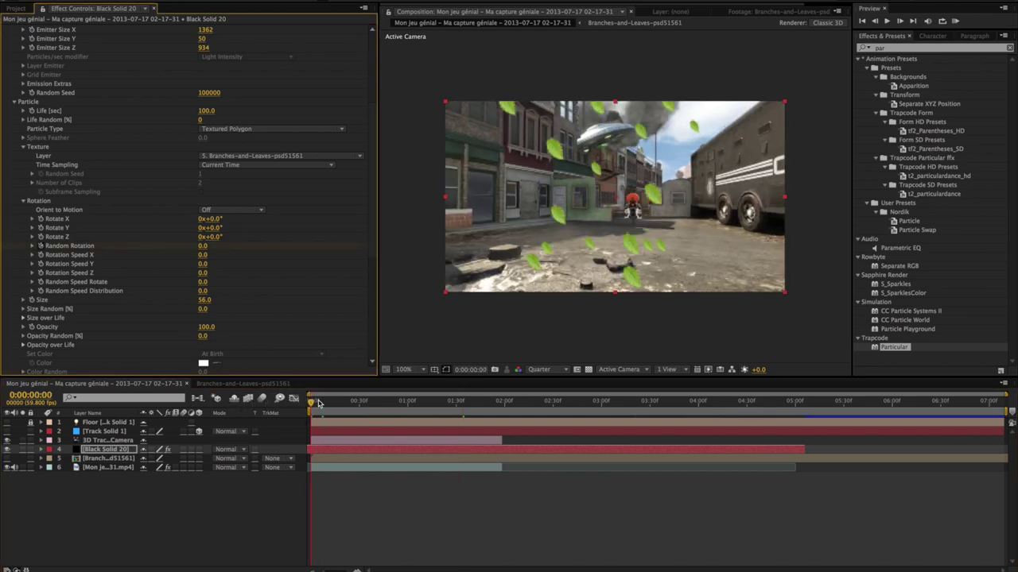
- Scrub the leaves' Random Rotation up to 82.1, checking it at several frames
drag(310, 404, 311, 401)
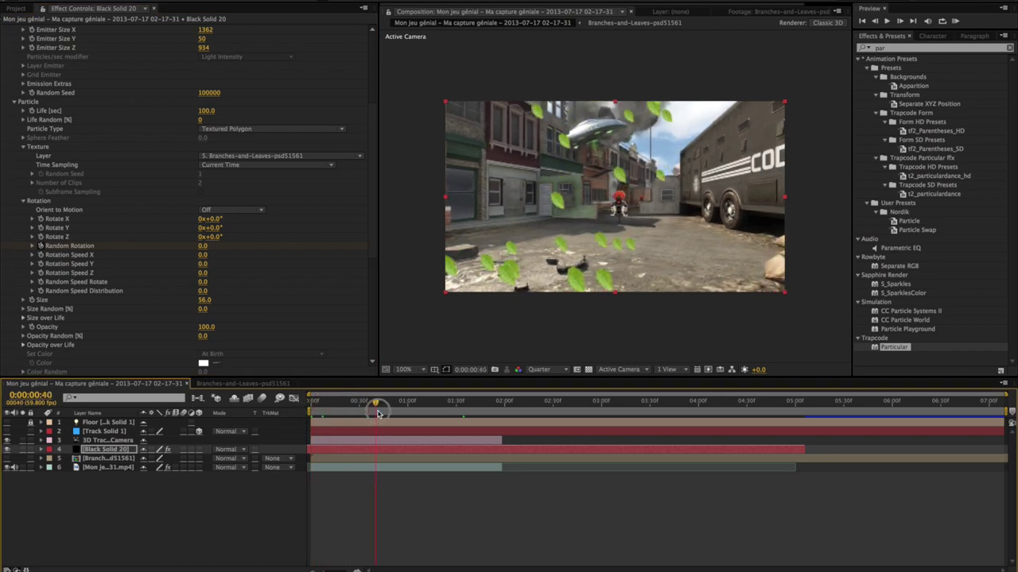
mouse_move(198, 249)
mouse_down()
mouse_move(221, 249)
mouse_move(203, 248)
mouse_up()
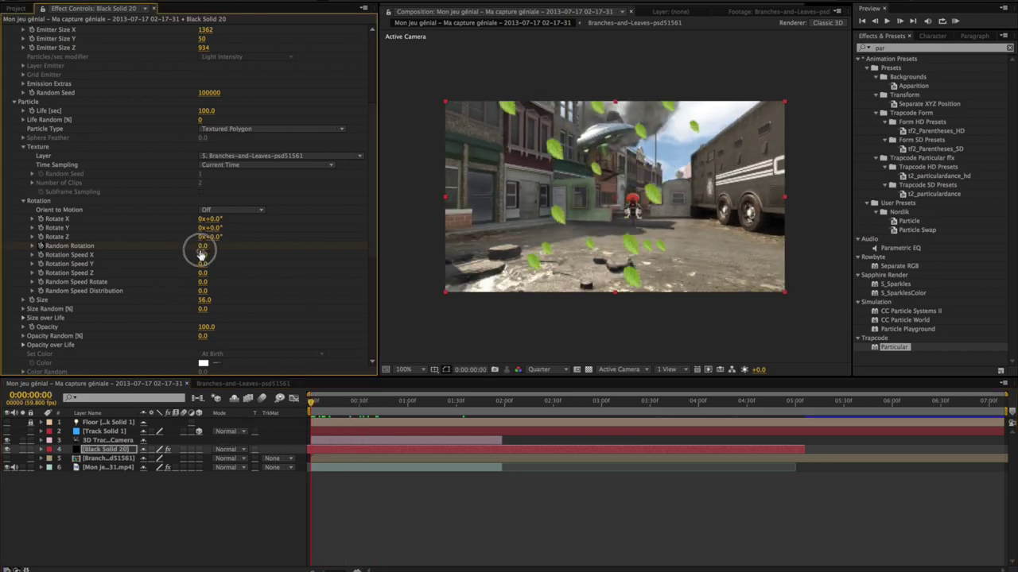
drag(330, 401, 482, 397)
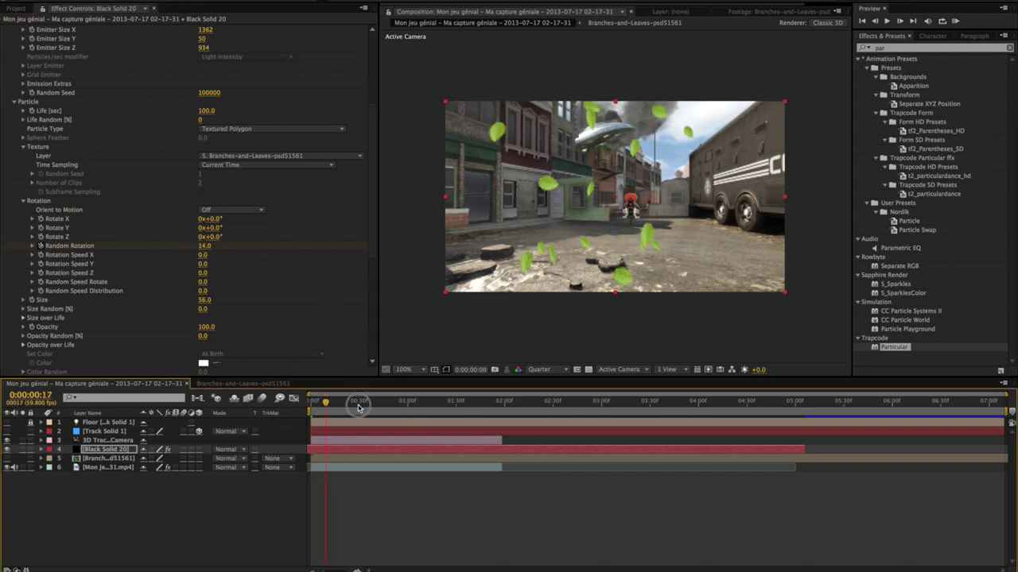
drag(481, 398, 497, 398)
drag(204, 251, 325, 279)
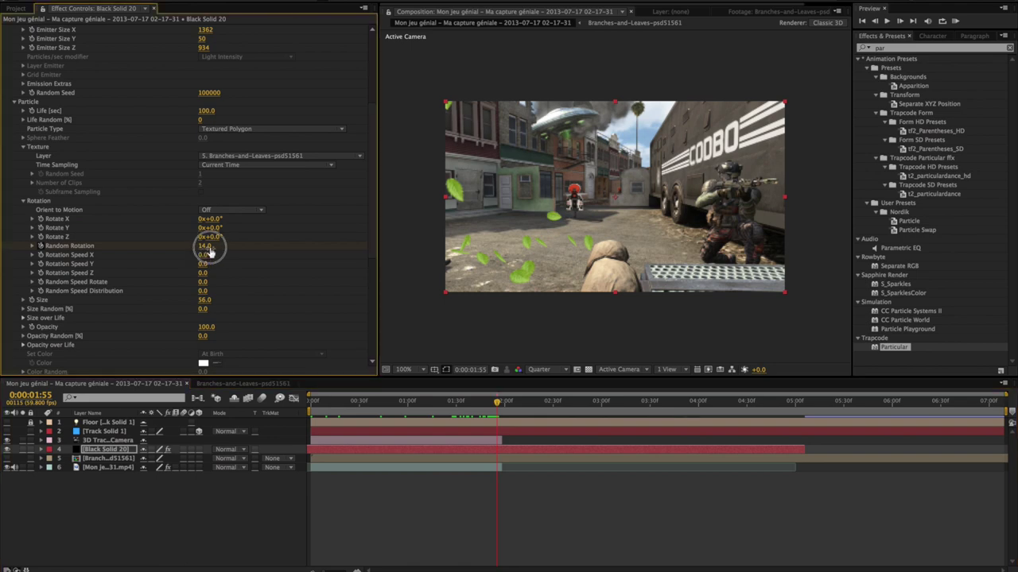
drag(325, 278, 401, 278)
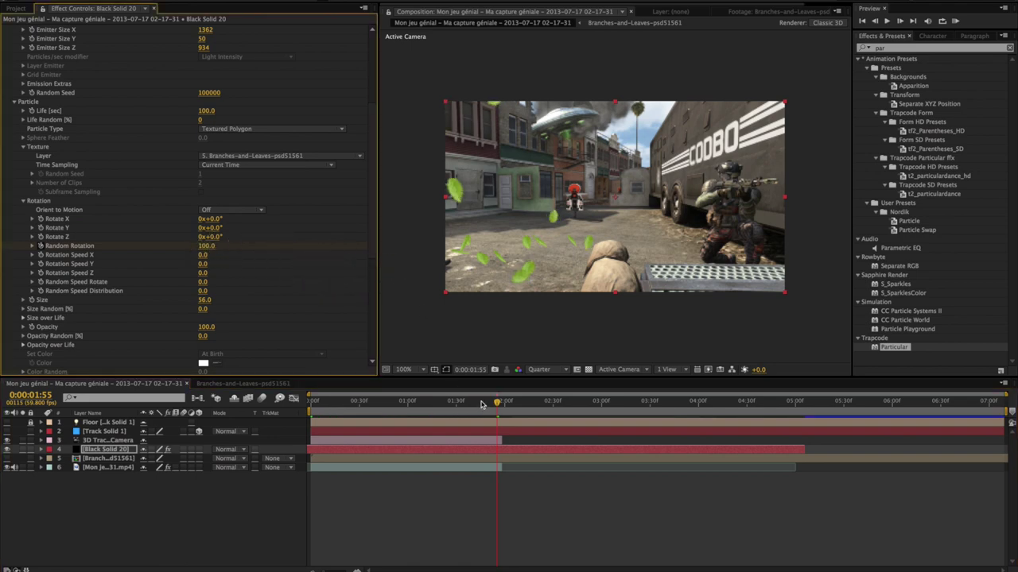
mouse_move(483, 408)
mouse_down()
mouse_move(325, 403)
mouse_move(436, 432)
mouse_up()
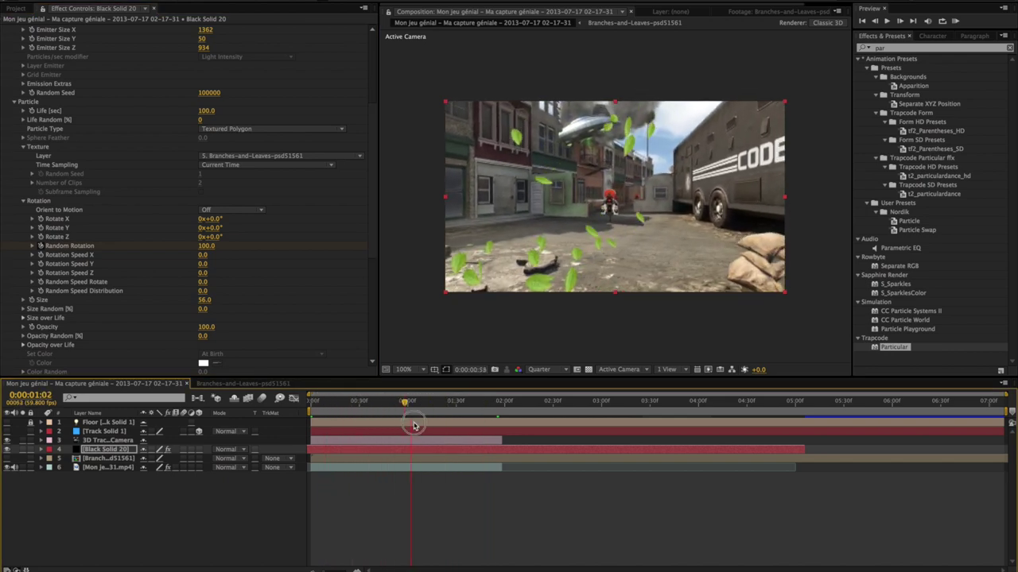
drag(435, 433, 459, 426)
scroll(607, 230, down, 2)
scroll(604, 227, up, 4)
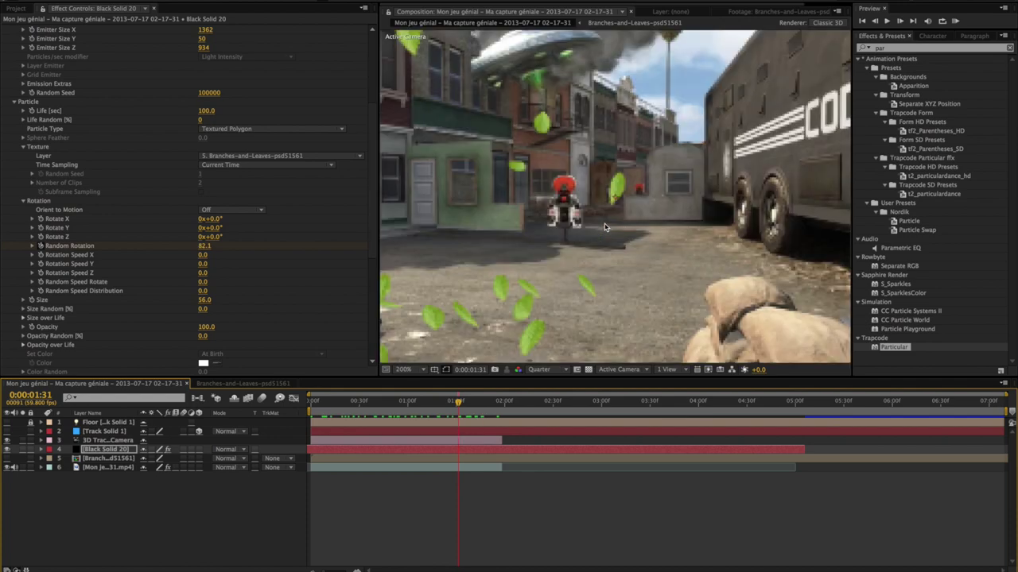
scroll(604, 227, down, 1)
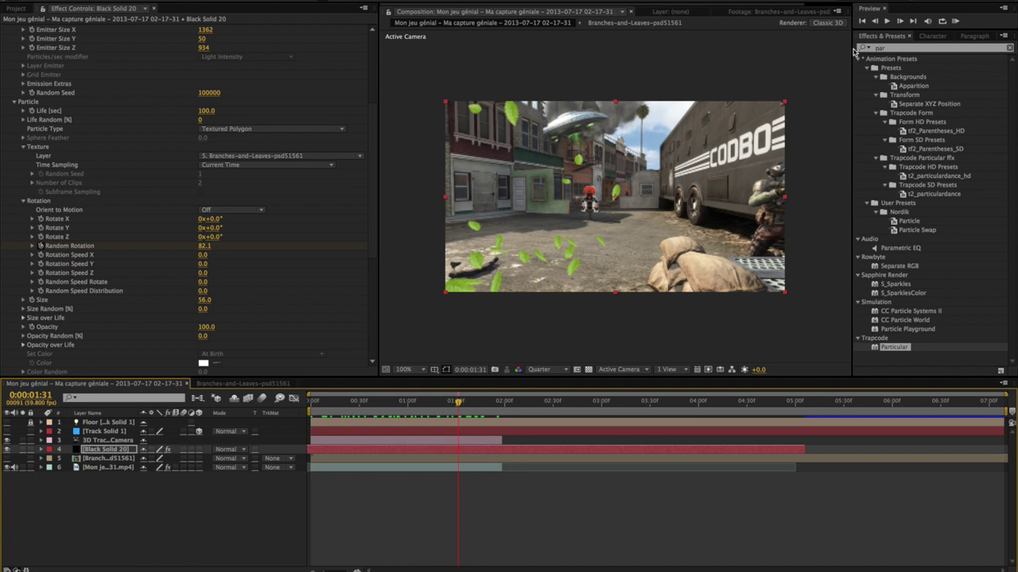
scroll(213, 192, up, 5)
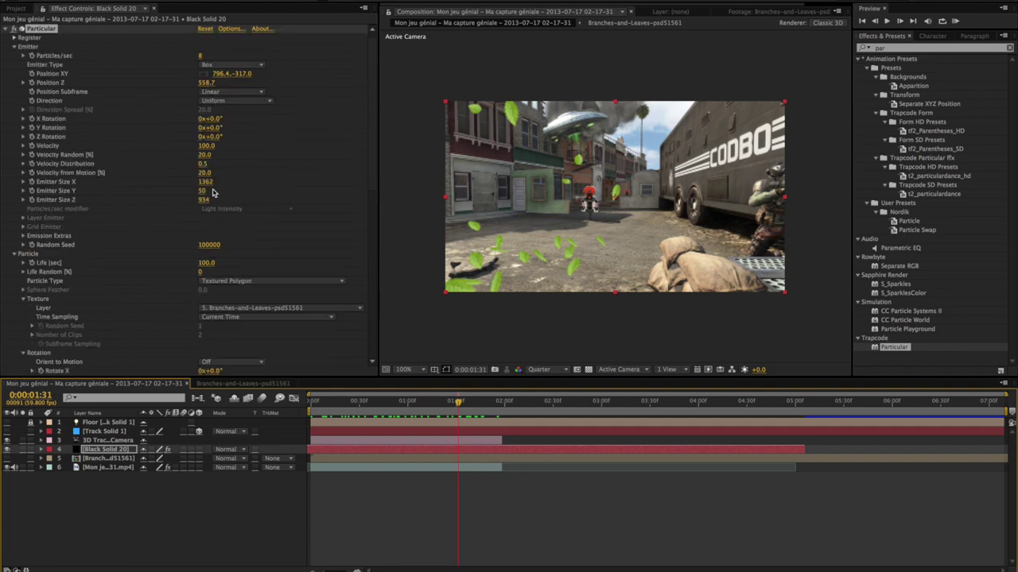
- Collapse Particular and apply Curves to the particle layer
click(6, 29)
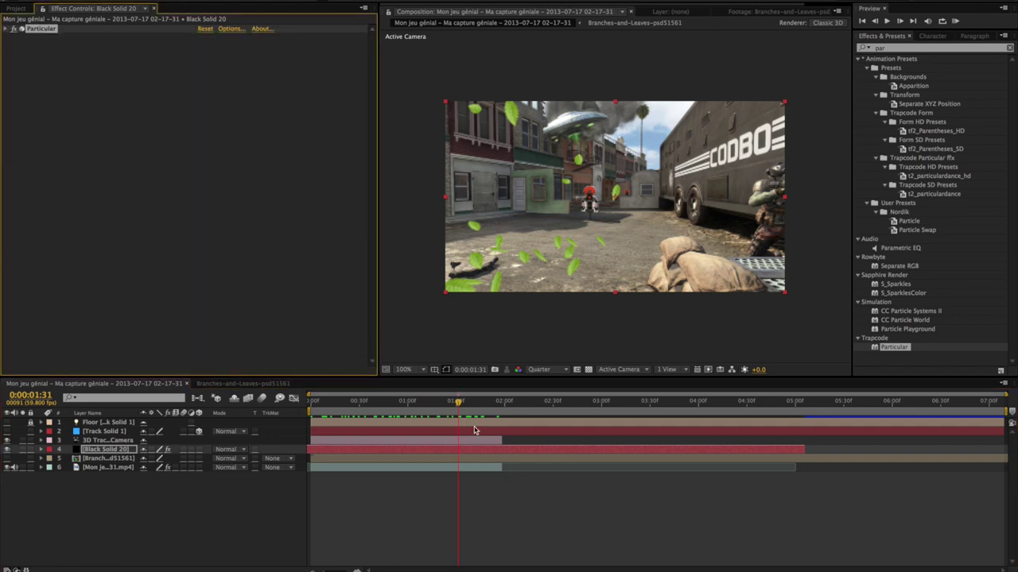
click(889, 49)
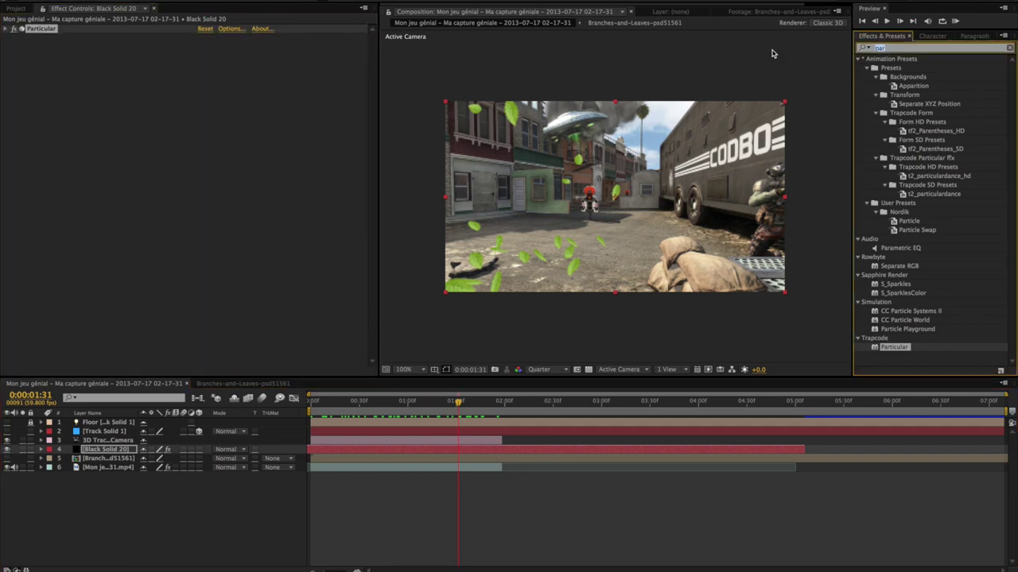
key(BackSpace)
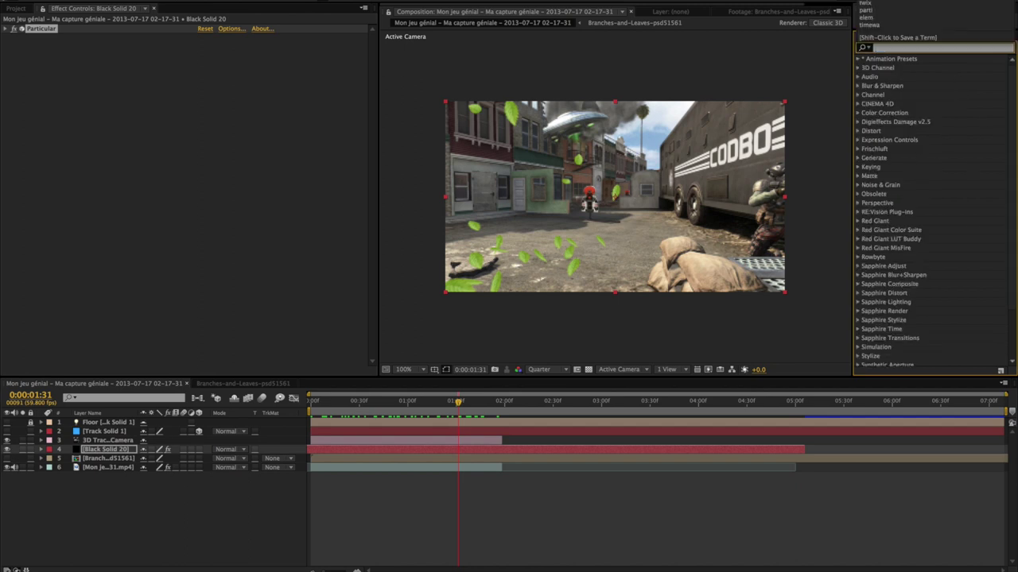
text(cur)
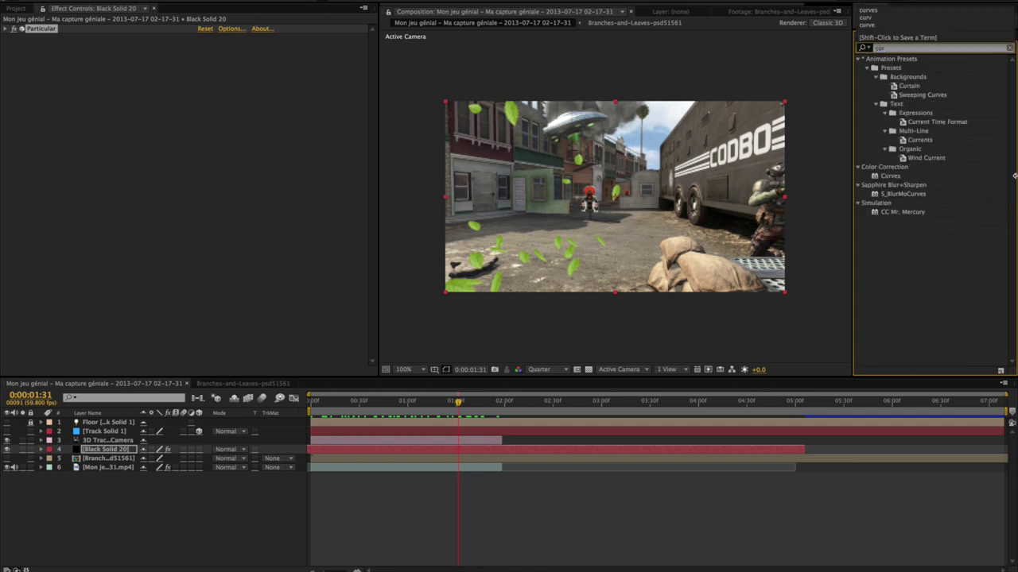
double_click(891, 176)
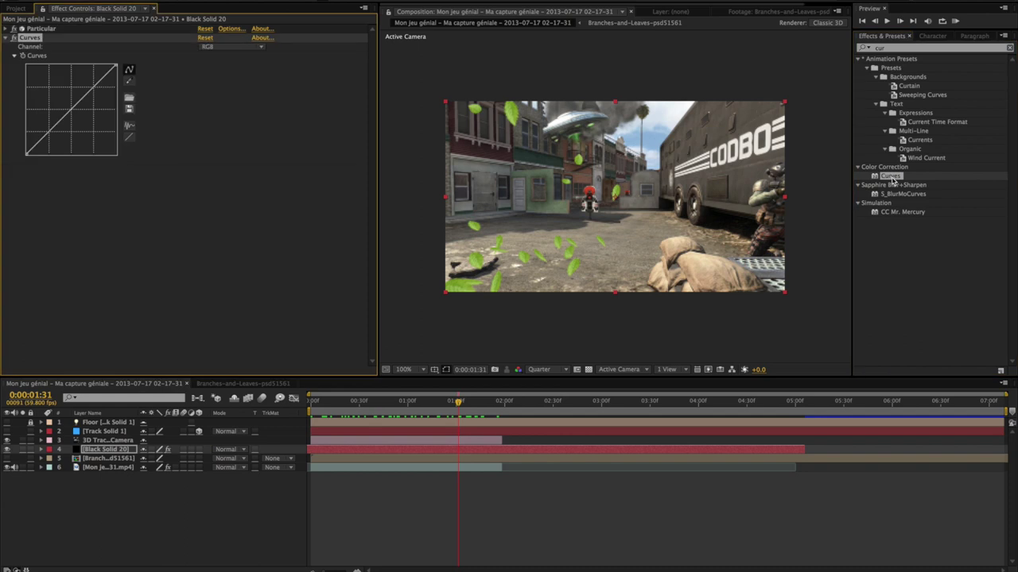
- Apply Color Balance to the particle layer
click(896, 48)
text(co)
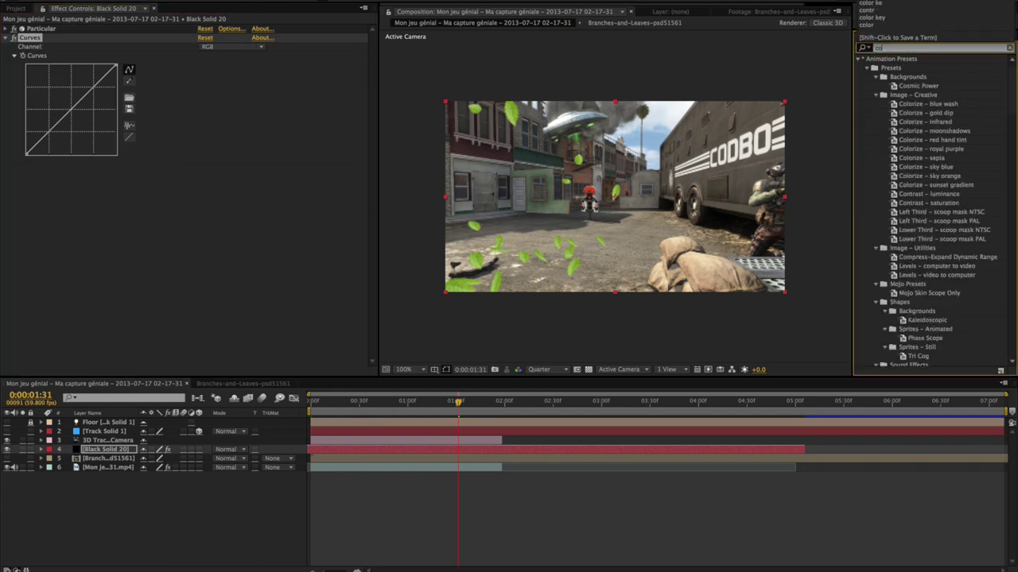
text(lor)
scroll(902, 355, down, 5)
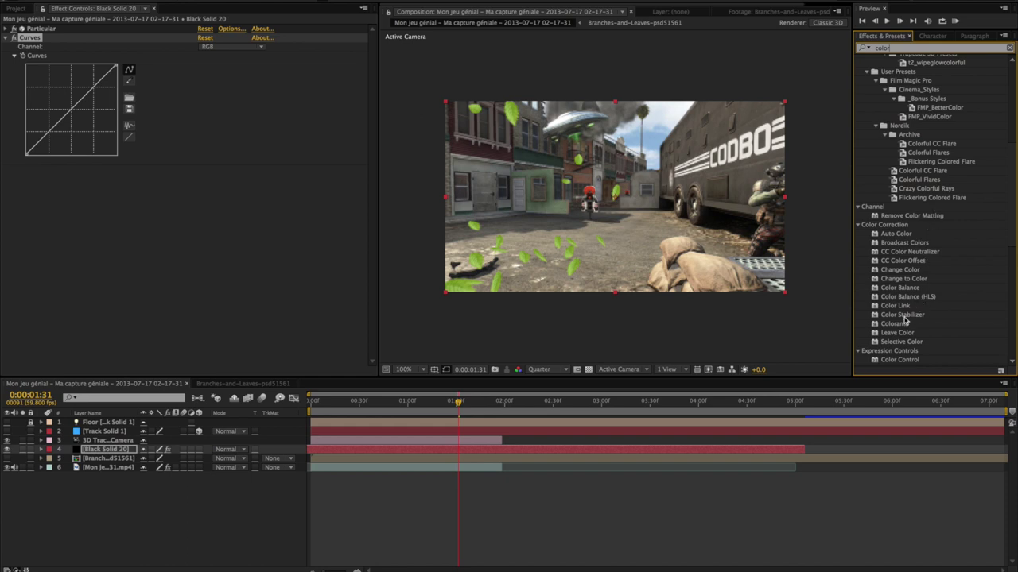
text(bal)
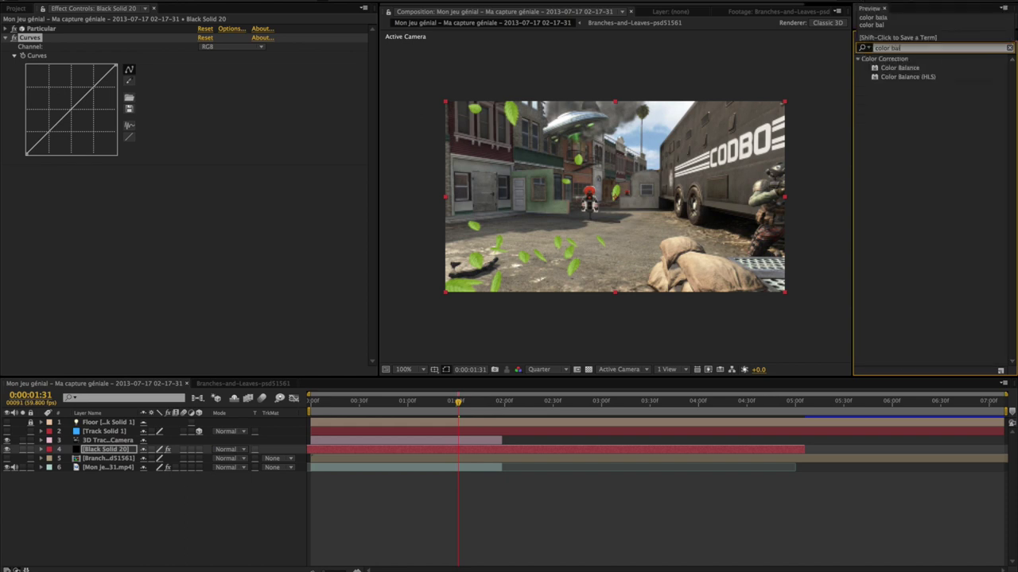
drag(904, 72, 226, 248)
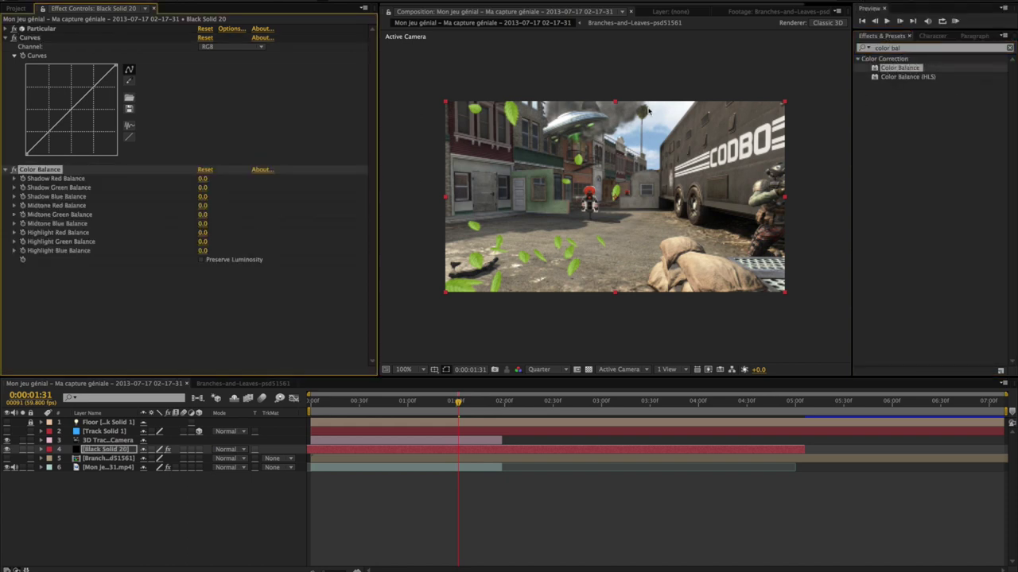
- Set Color Balance Shadow Red Balance to 100 and Shadow Green to 20
click(903, 48)
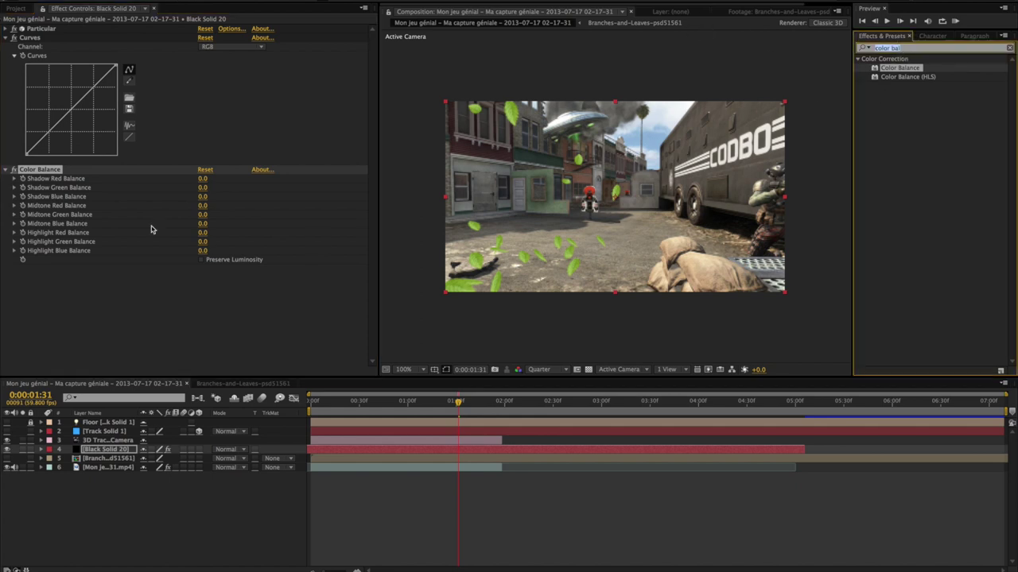
click(105, 326)
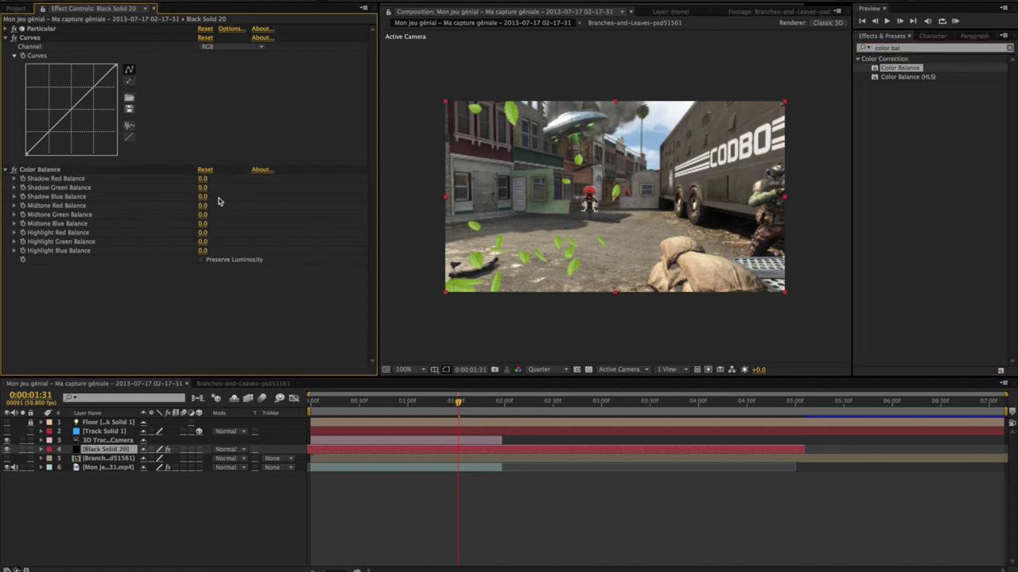
mouse_move(203, 179)
mouse_down()
mouse_move(229, 181)
mouse_move(183, 206)
mouse_up()
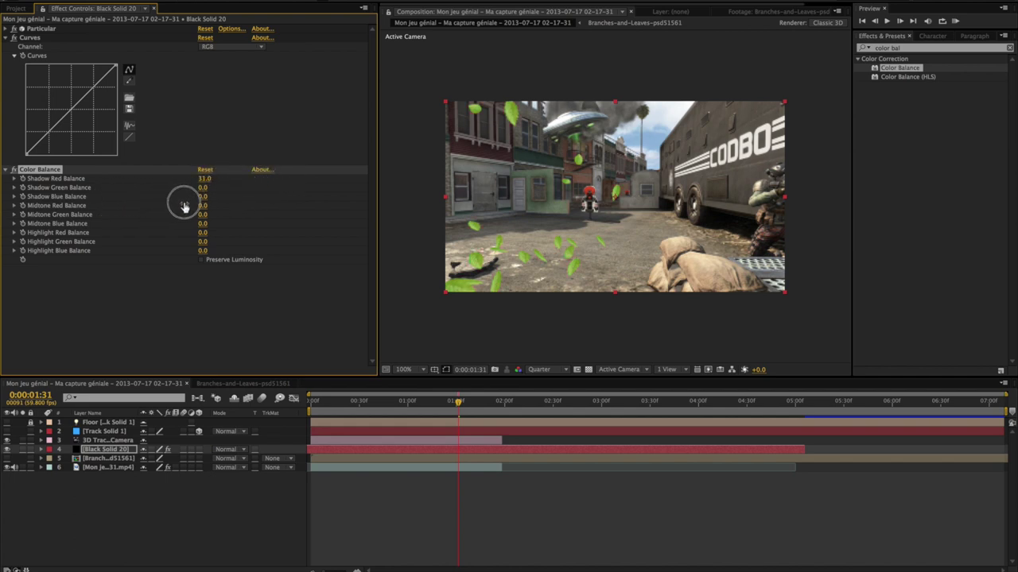
drag(184, 207, 237, 201)
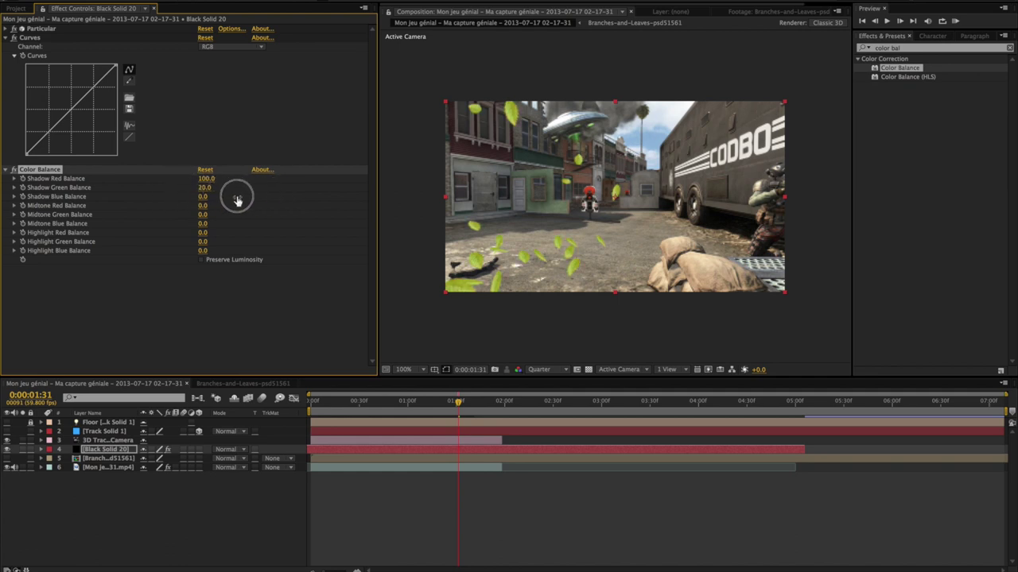
- Search 'hue' and apply Hue/Saturation to the particle layer
click(930, 48)
text(hue)
double_click(906, 113)
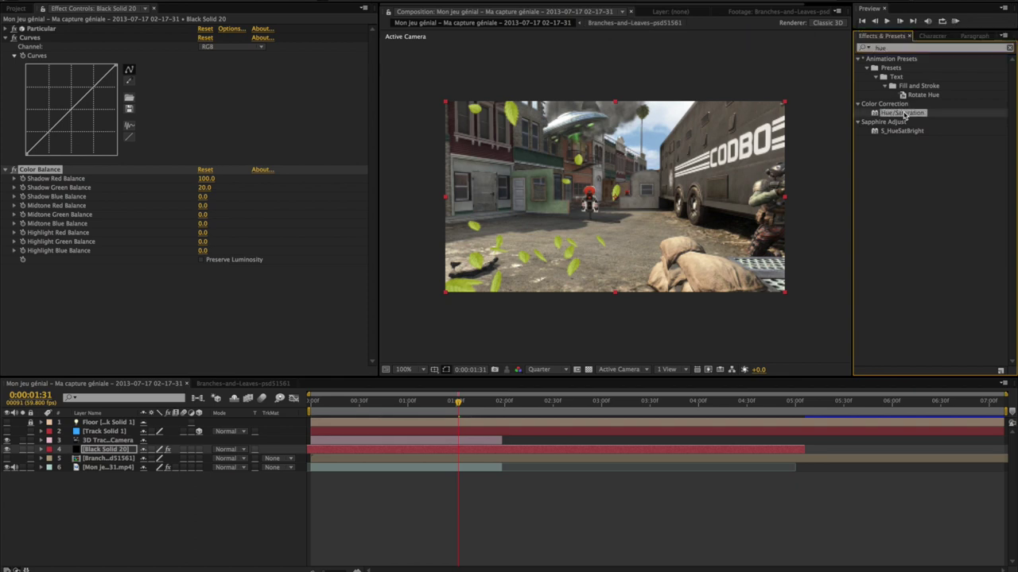
- Set Master Saturation to -31, then Color Balance midtones 17/−17/38 and highlights −13/13
drag(159, 312, 141, 312)
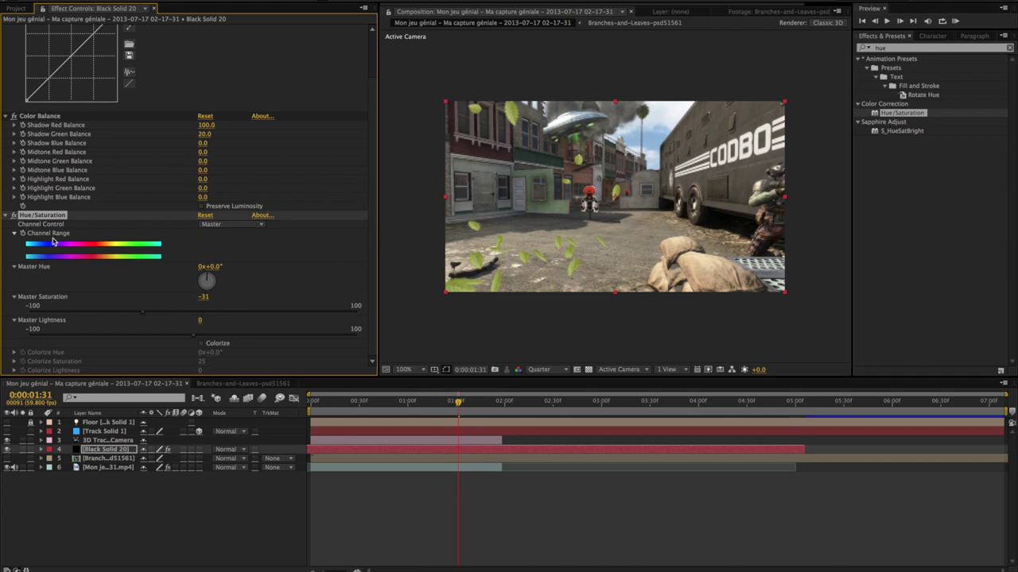
click(6, 215)
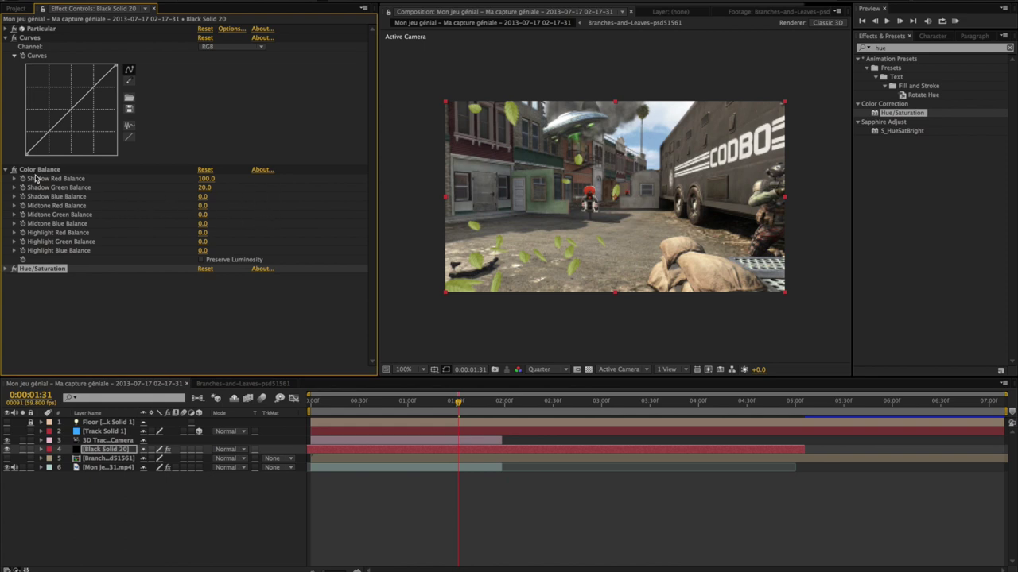
mouse_move(204, 198)
mouse_down()
mouse_move(276, 207)
mouse_move(230, 207)
mouse_up()
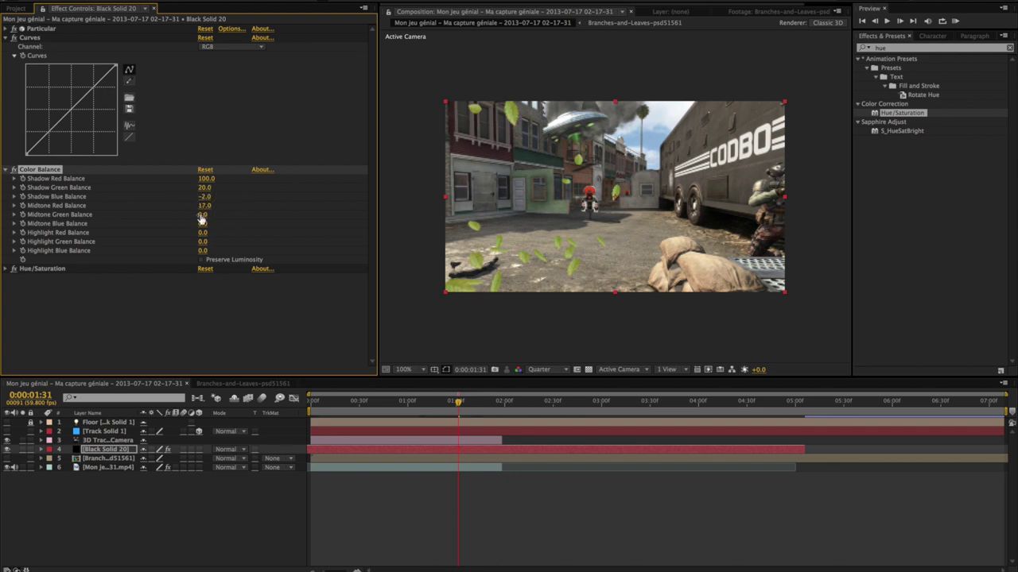
mouse_move(203, 215)
mouse_down()
mouse_move(191, 220)
mouse_move(224, 229)
mouse_move(202, 246)
mouse_move(225, 252)
mouse_move(202, 258)
mouse_up()
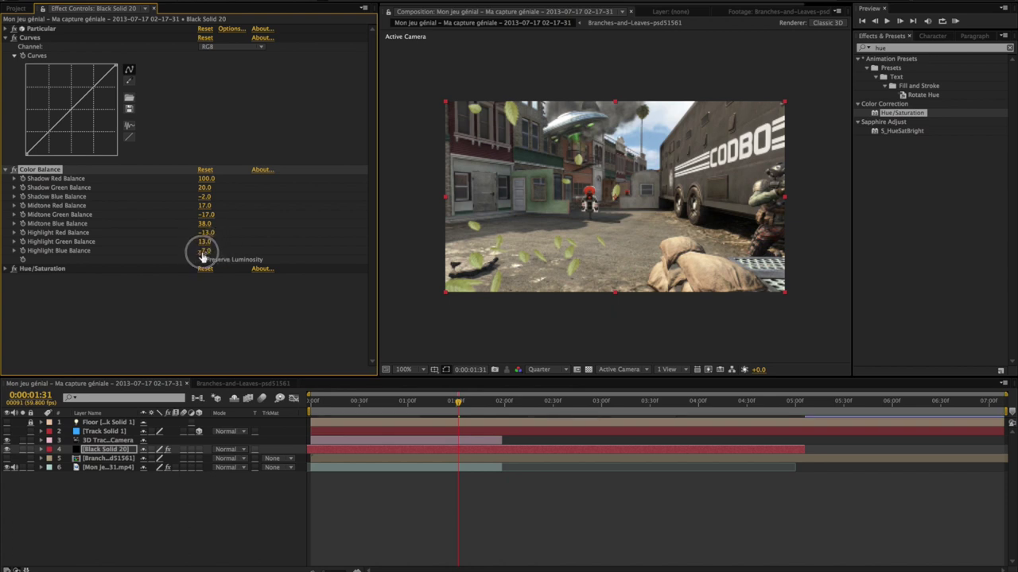
click(6, 170)
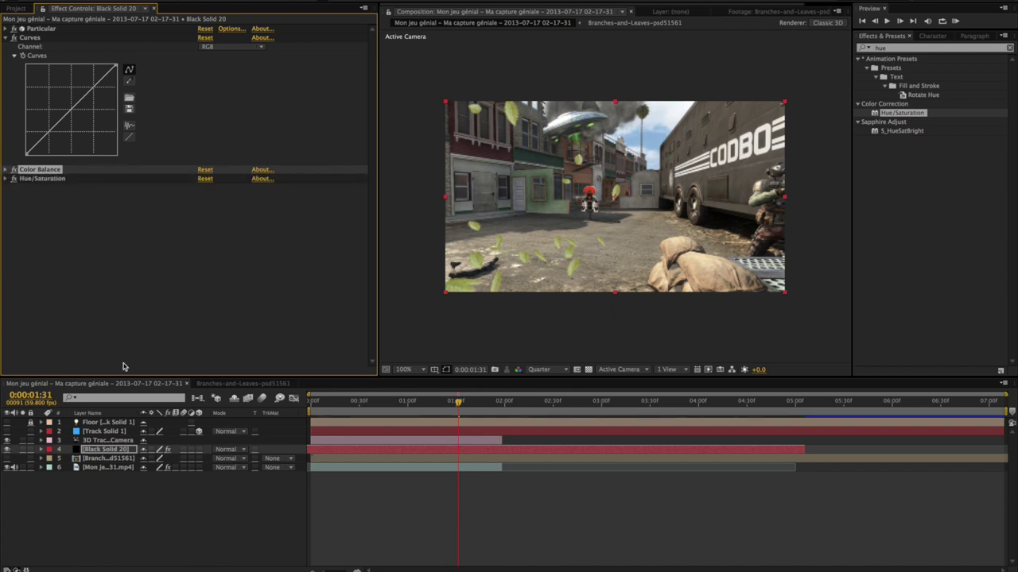
- Toggle off Color Balance and Hue/Saturation, gently bend the RGB Curves, and search effects for 'drop'
drag(13, 169, 13, 178)
drag(47, 131, 48, 136)
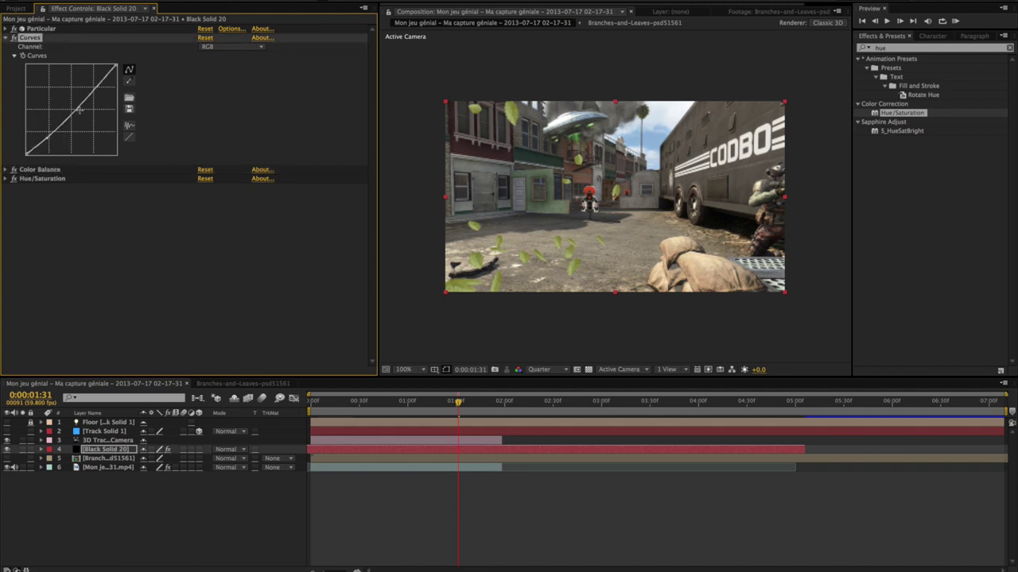
drag(95, 92, 97, 91)
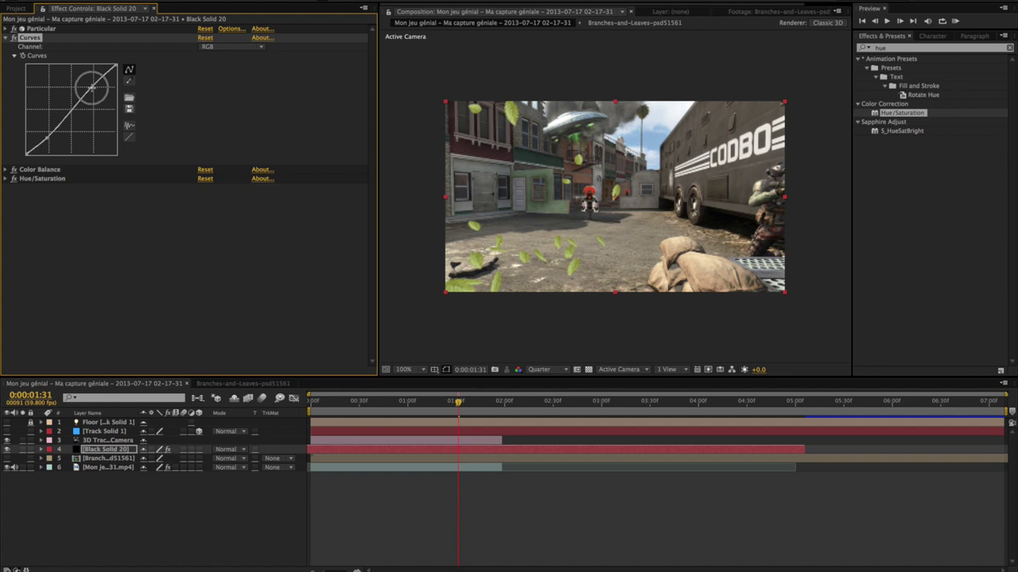
drag(96, 92, 96, 90)
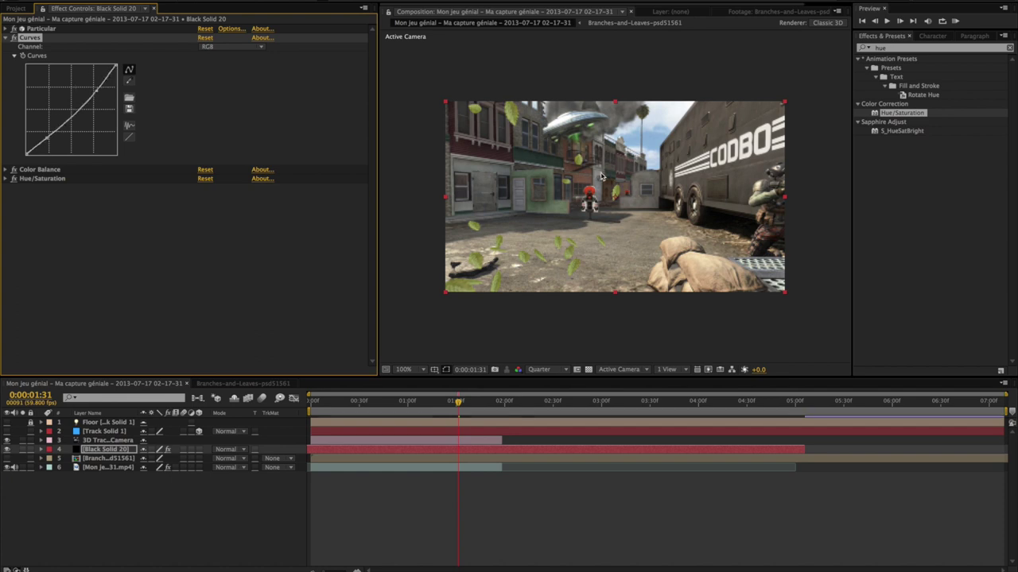
click(881, 48)
text(drop)
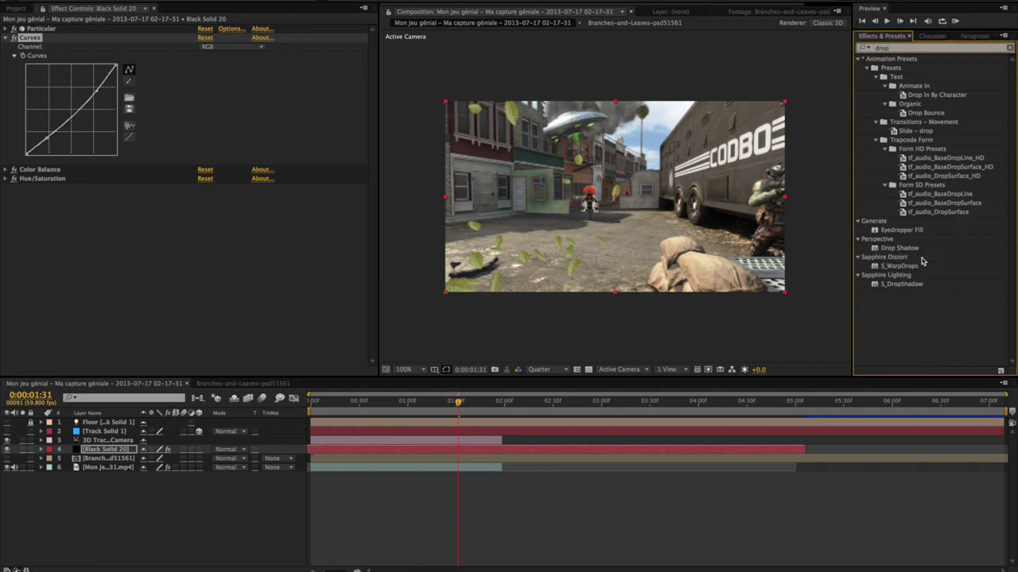
- Add Drop Shadow to the leaves with Opacity 33%, Distance 4.0 and Softness 16.0
text( sh)
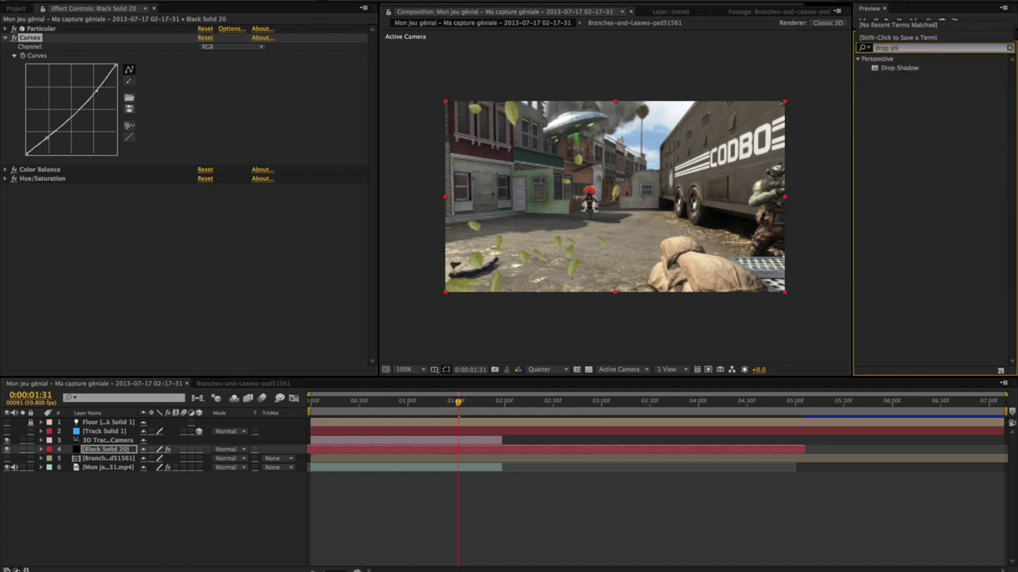
drag(906, 69, 220, 334)
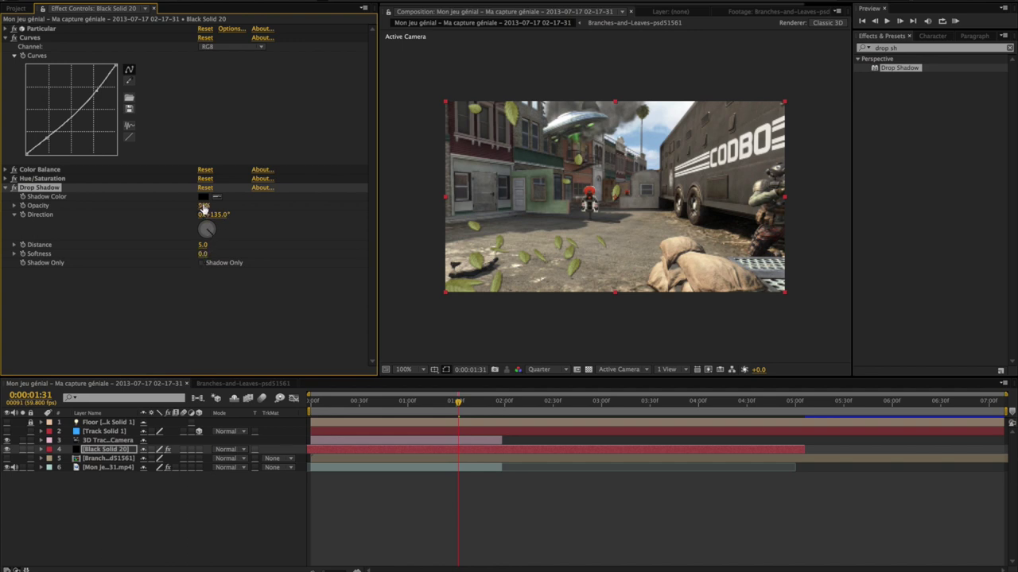
drag(203, 255, 237, 269)
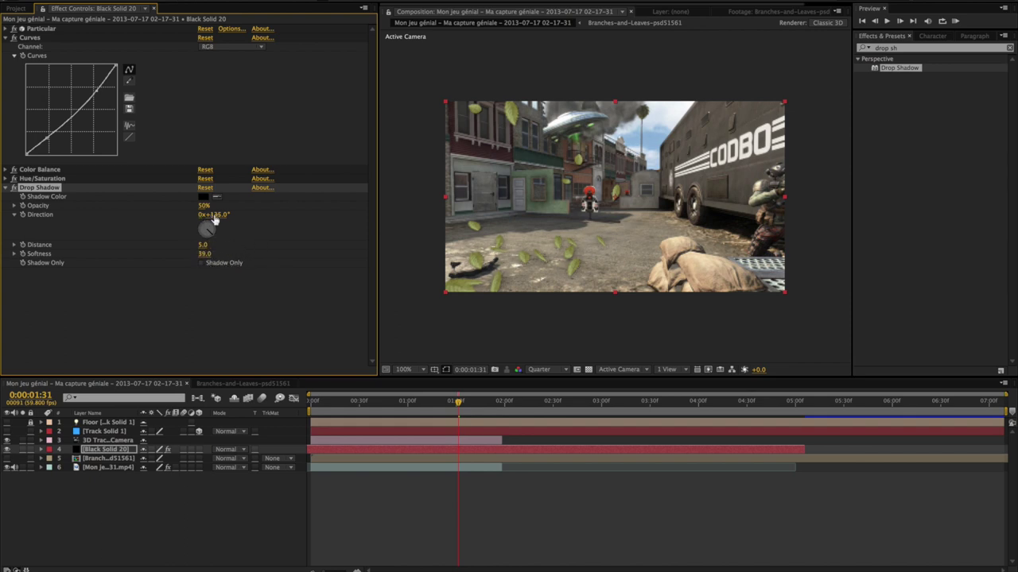
drag(203, 247, 205, 247)
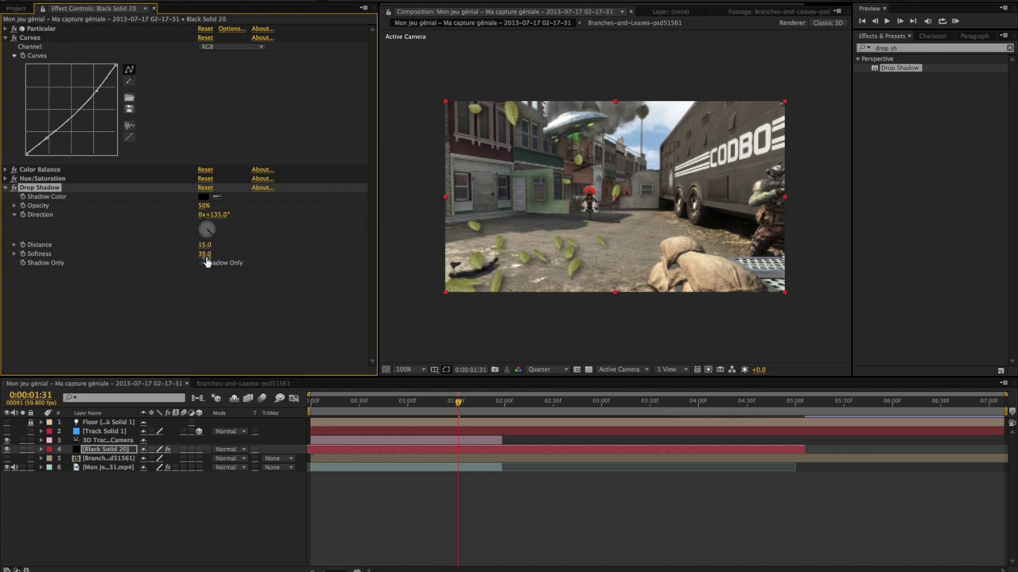
drag(204, 254, 191, 254)
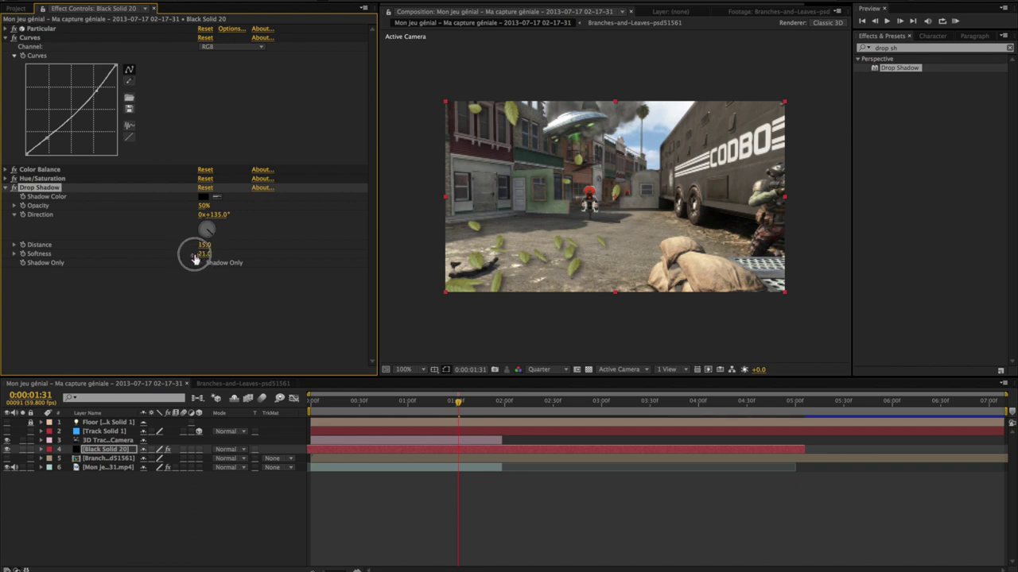
mouse_move(202, 211)
mouse_down()
mouse_move(182, 216)
mouse_move(198, 248)
mouse_up()
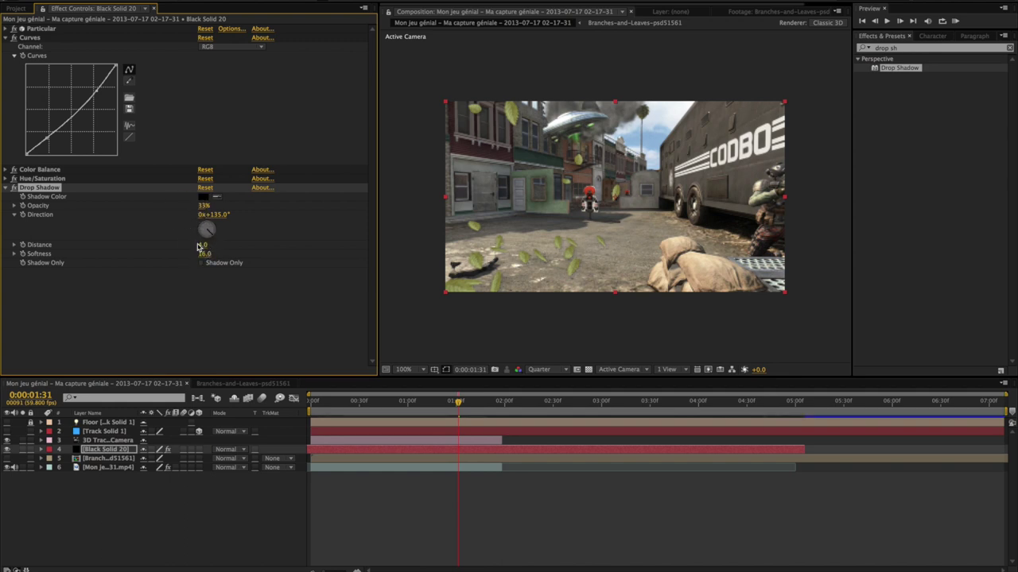
click(366, 408)
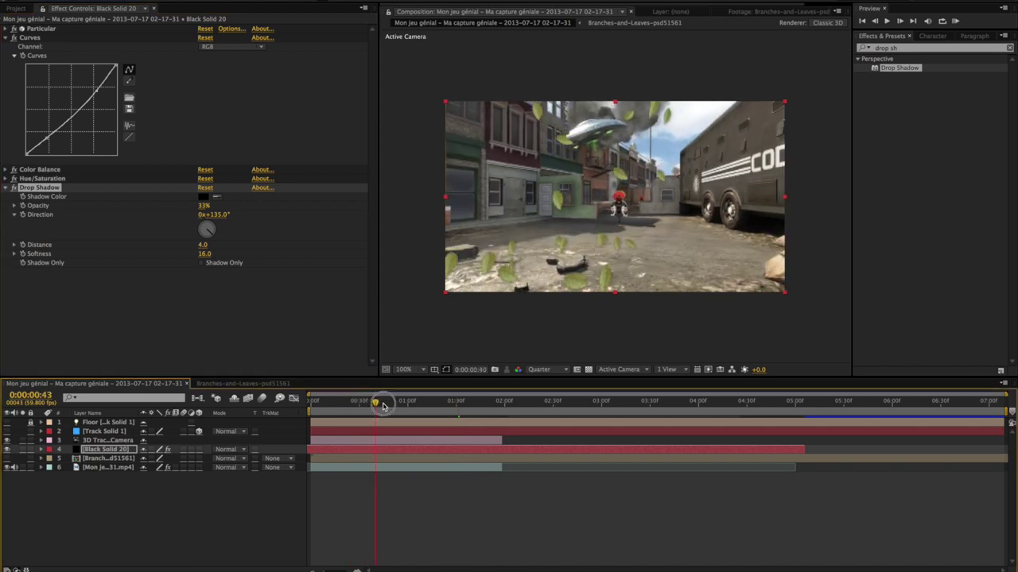
- Check the viewer at 200%, 50% and 100% zoom, then widen the composition viewer
mouse_move(366, 408)
mouse_down()
mouse_move(440, 401)
mouse_move(382, 406)
mouse_up()
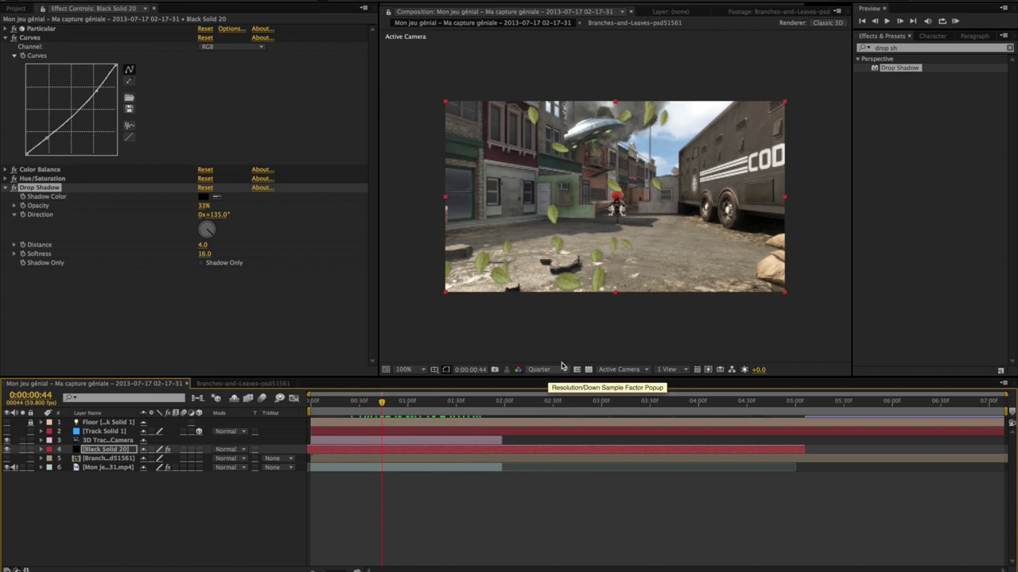
key(period)
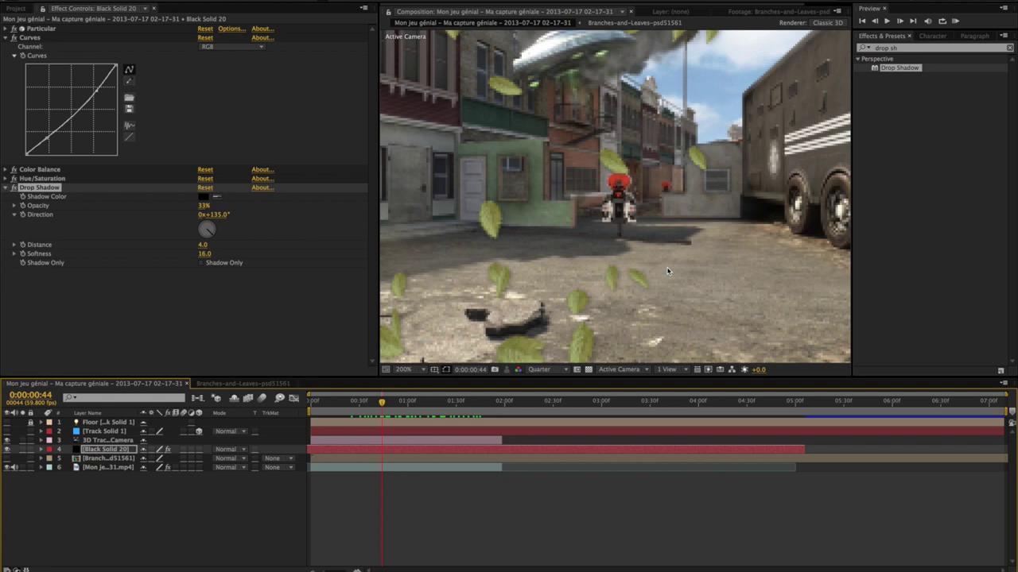
key(comma)
key(comma)
key(period)
key(period)
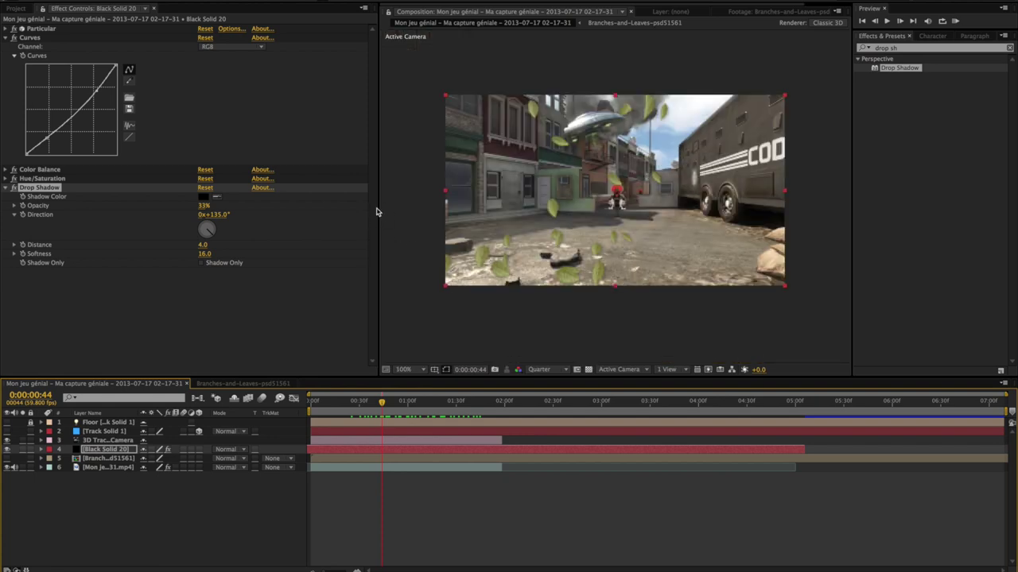
drag(380, 202, 299, 215)
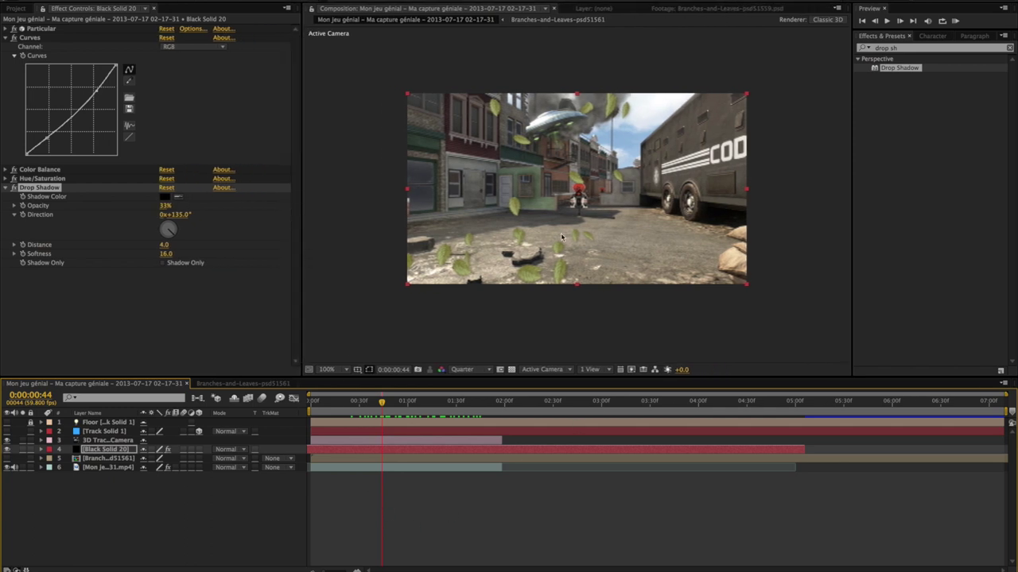
- Play a preview of the shadowed leaves and park the playhead at 0:00:01:08
scroll(562, 237, down, 3)
scroll(561, 237, up, 7)
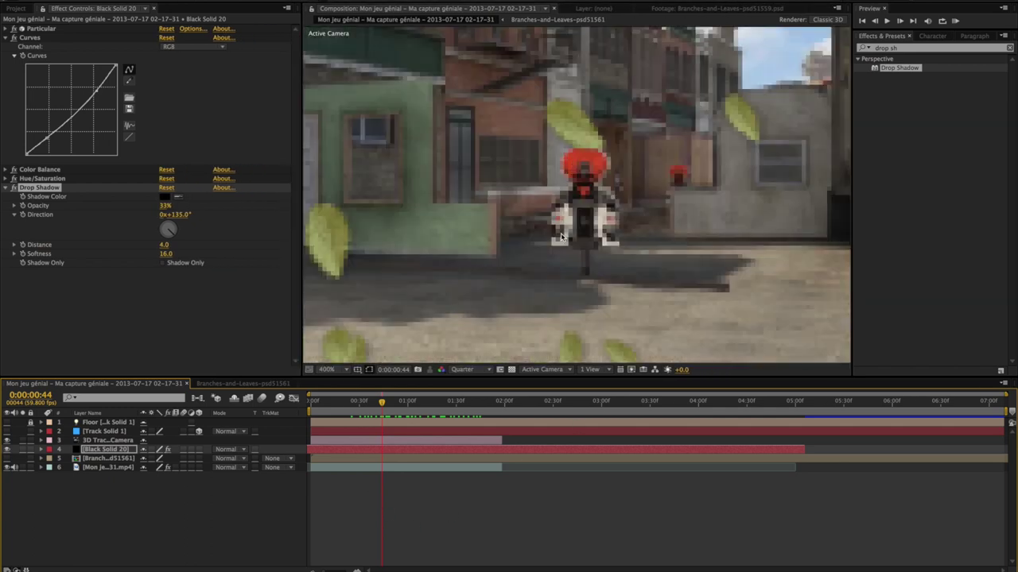
scroll(562, 237, down, 4)
scroll(561, 236, down, 2)
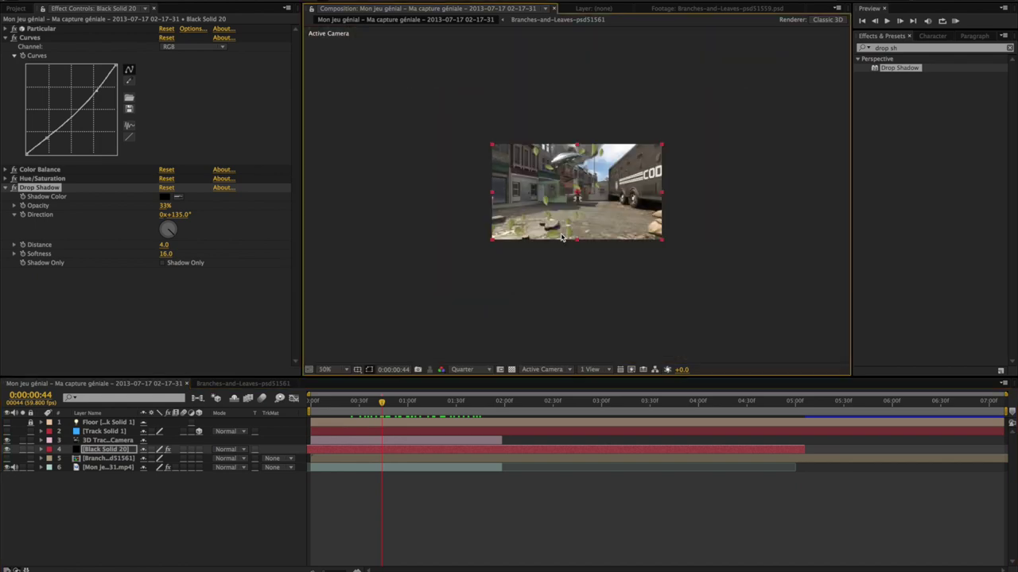
scroll(561, 237, up, 2)
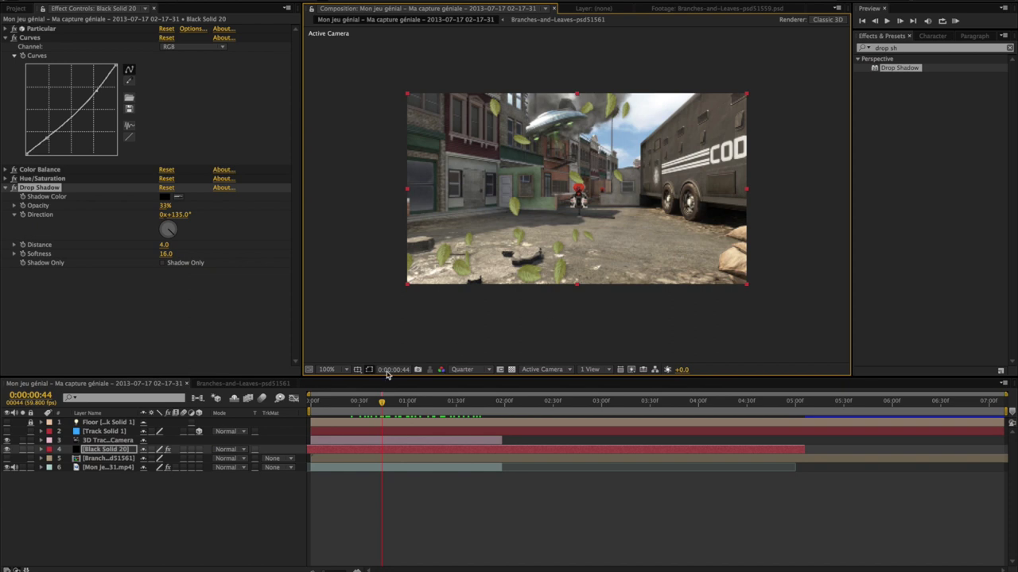
key(space)
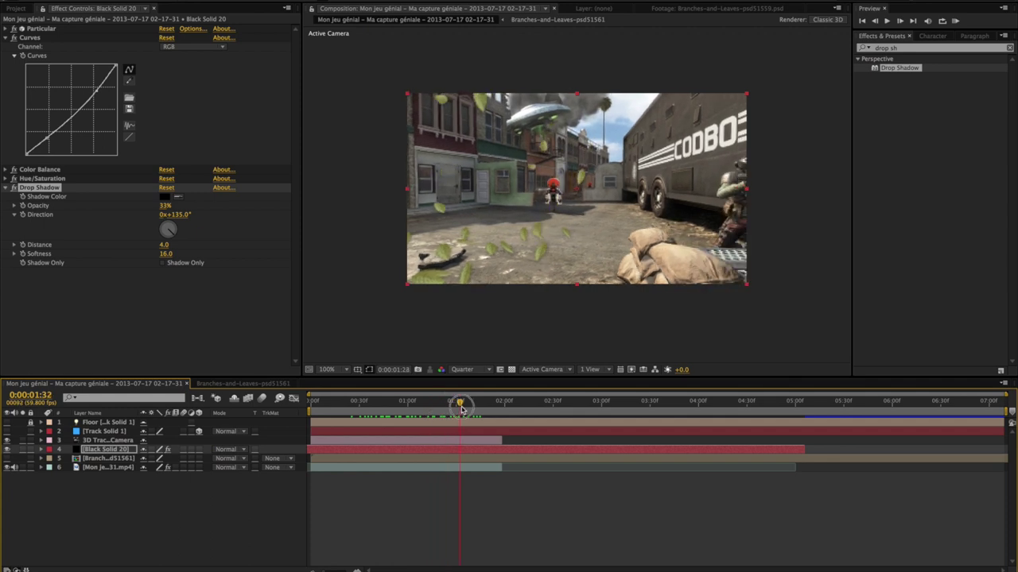
key(space)
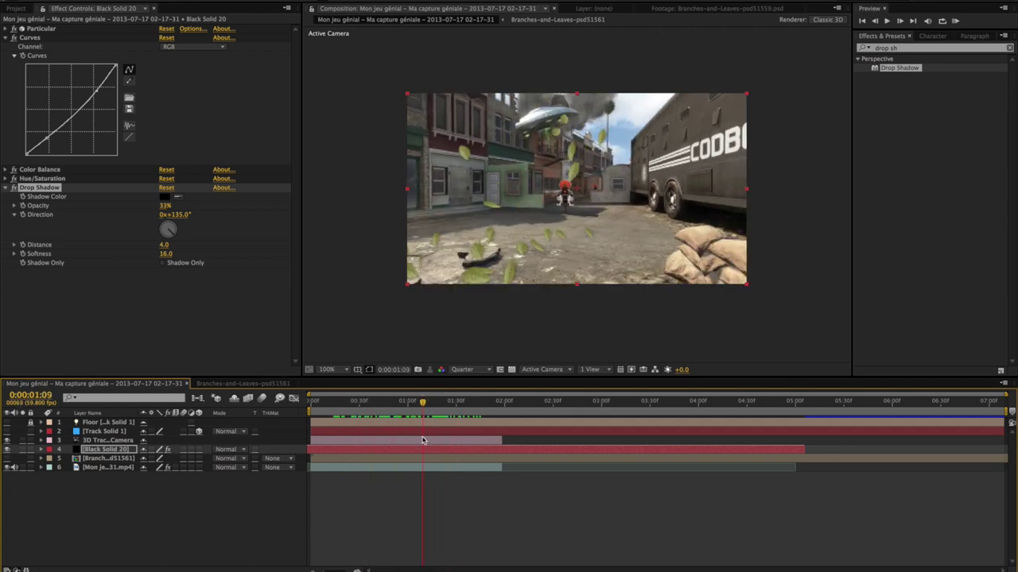
drag(422, 403, 430, 404)
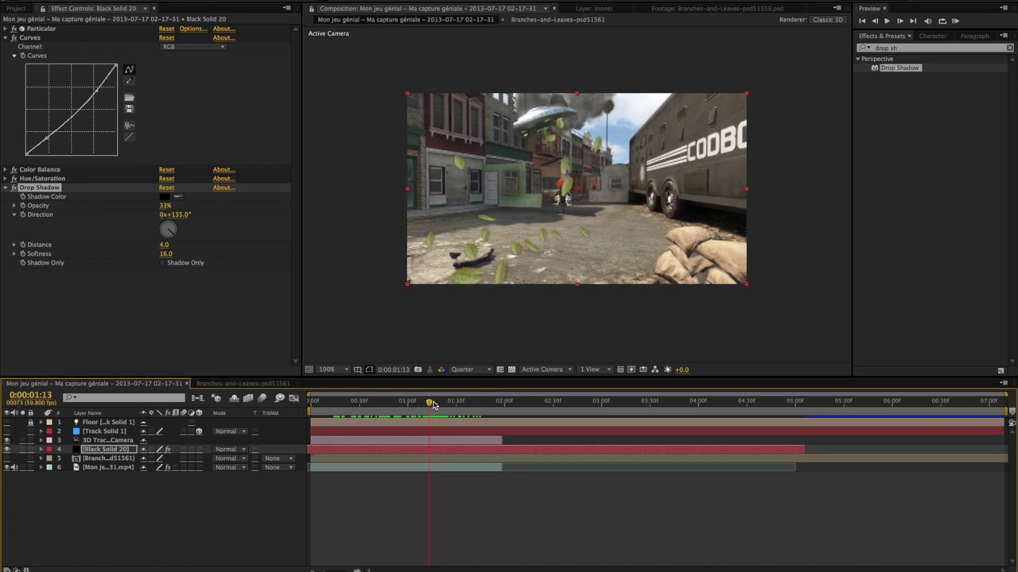
click(420, 407)
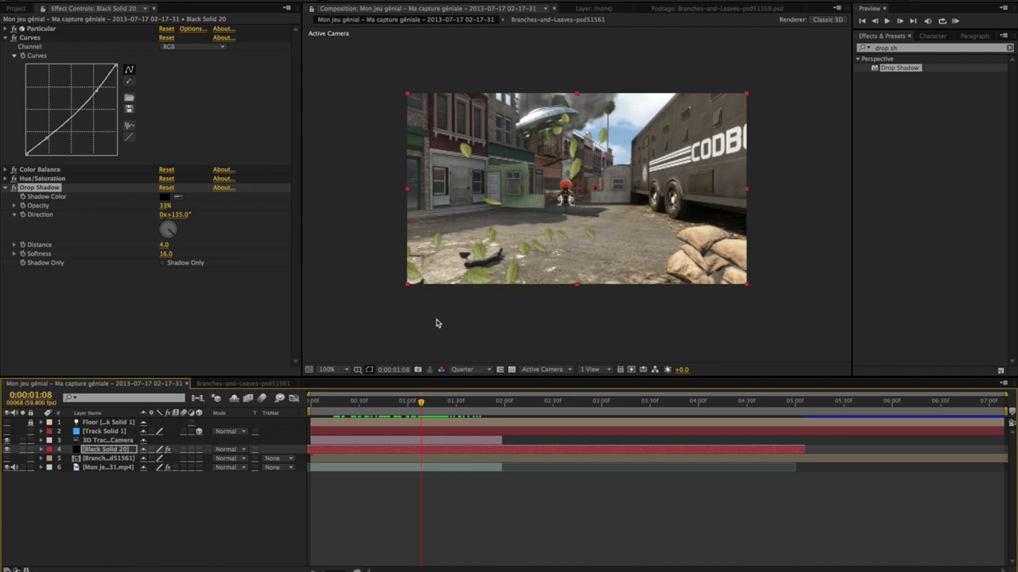
- Keep the preview resolution at Quarter and make the timeline panel taller
click(477, 371)
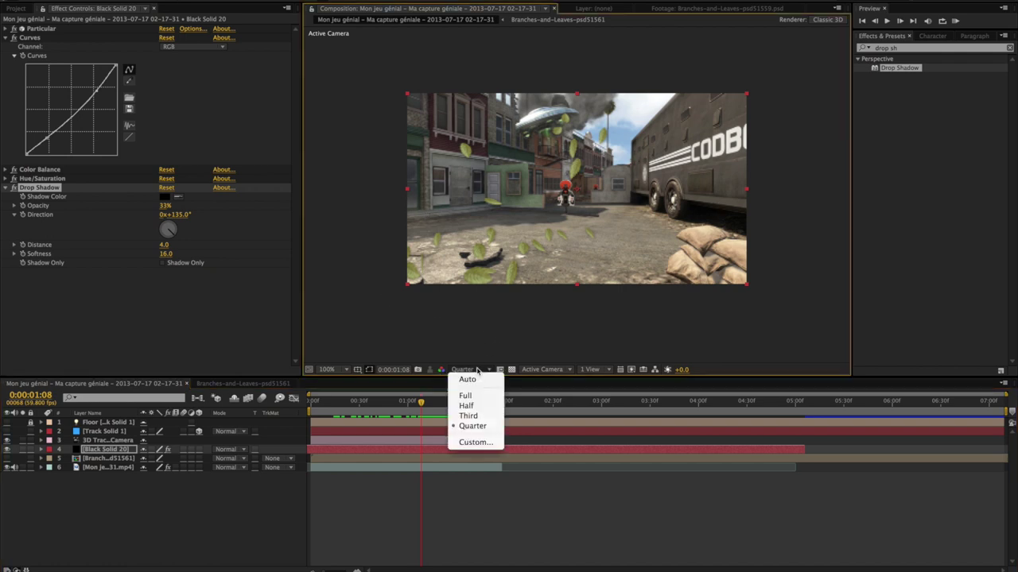
click(477, 370)
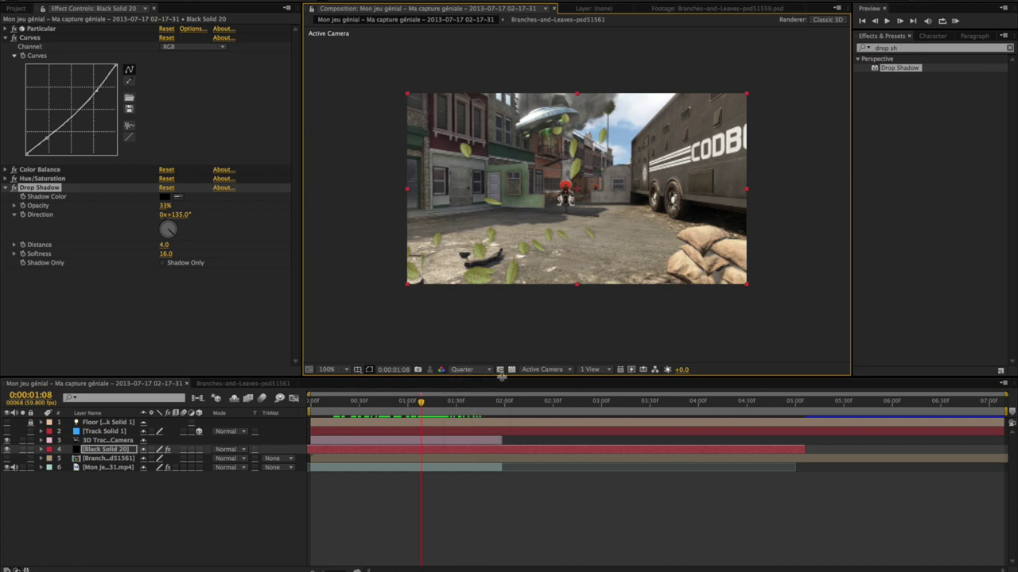
drag(500, 377, 527, 315)
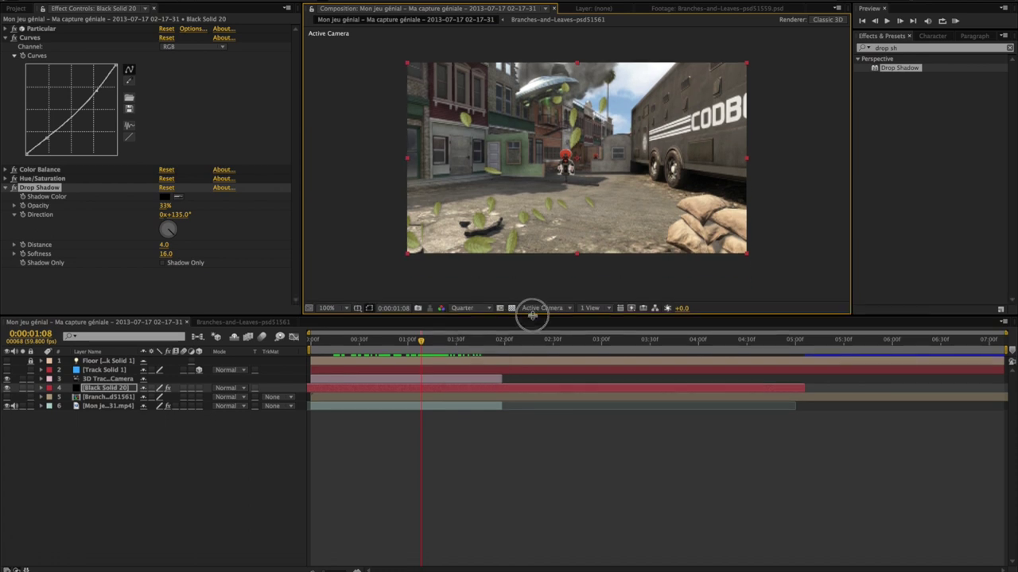
drag(607, 194, 611, 200)
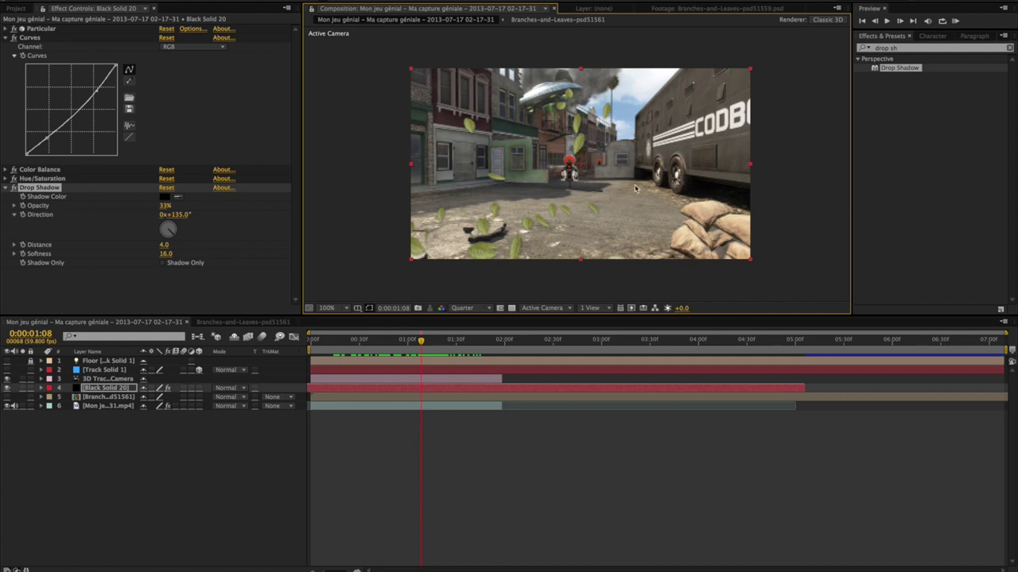
scroll(579, 151, up, 4)
scroll(579, 151, down, 4)
scroll(579, 151, down, 1)
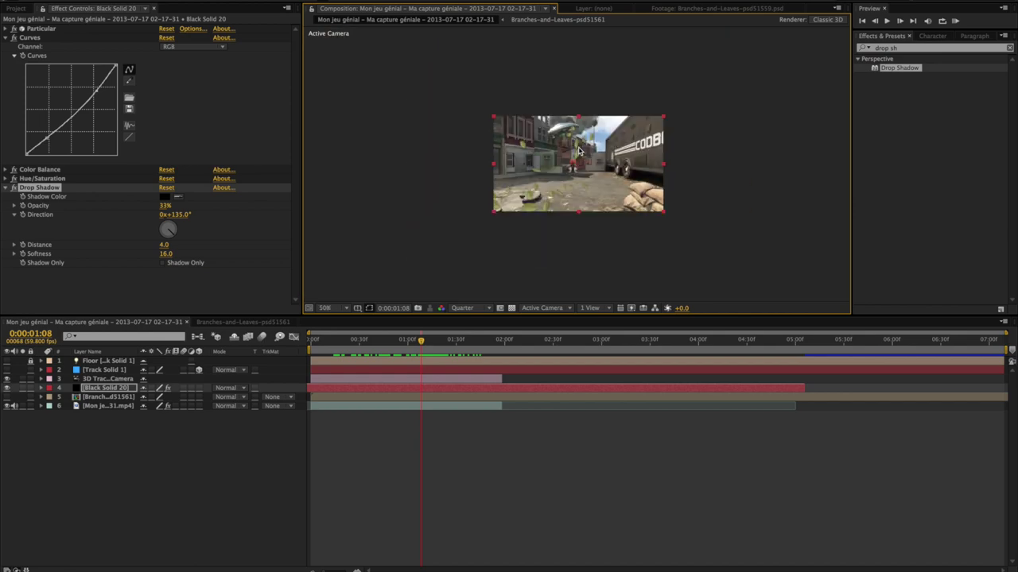
- Zoom the viewer back to 100% and switch to Finder
scroll(612, 159, up, 1)
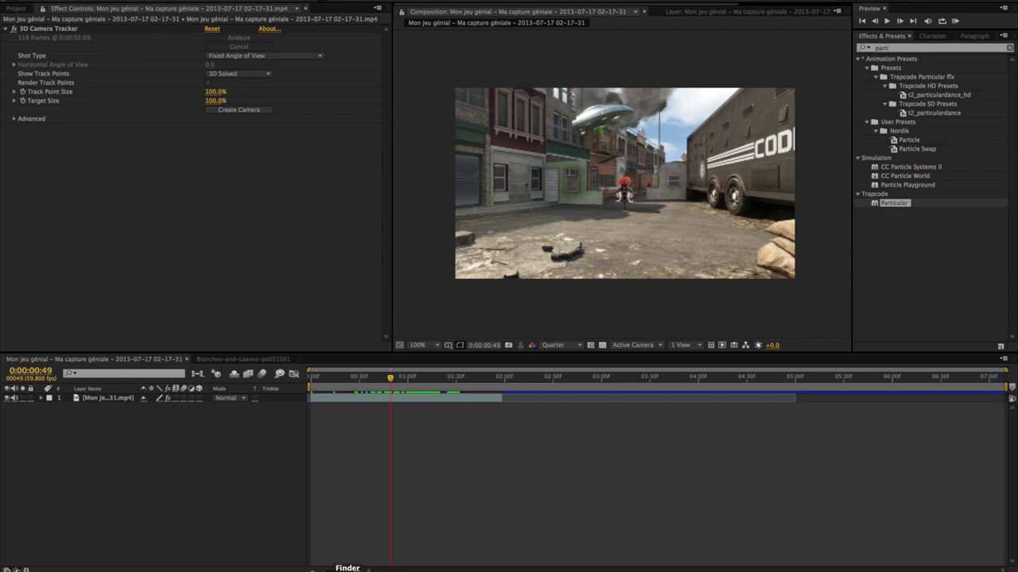
click(348, 571)
- Play the Pix.mov reference clip in Quick Look up to the forest-leaves shot, then close it
key(space)
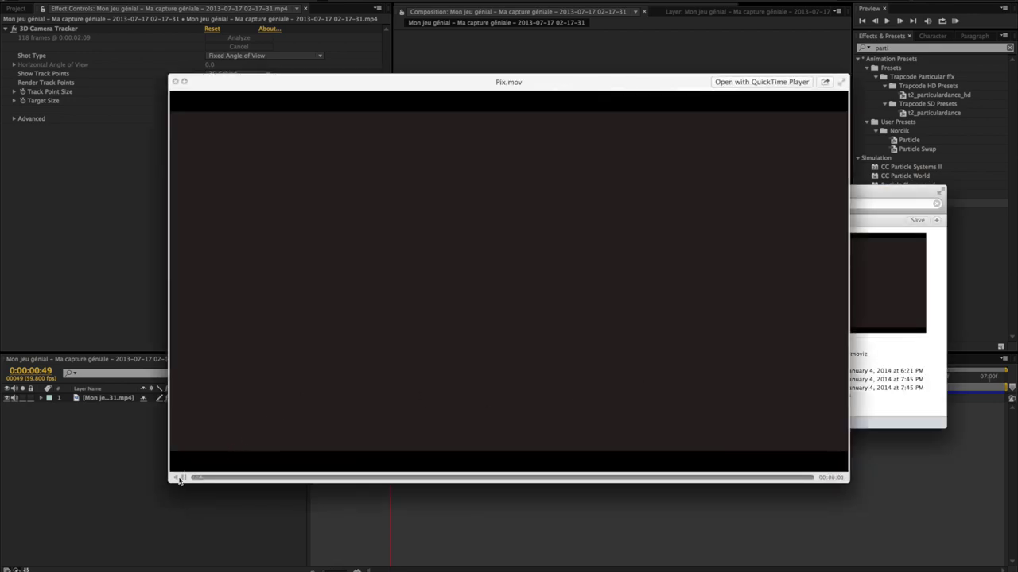
click(180, 478)
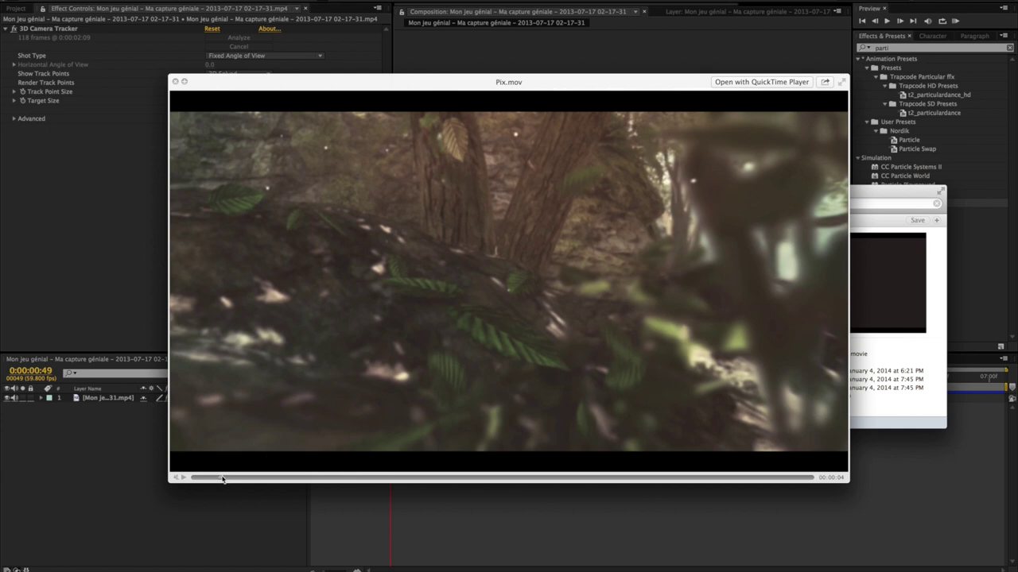
click(216, 480)
drag(216, 480, 219, 480)
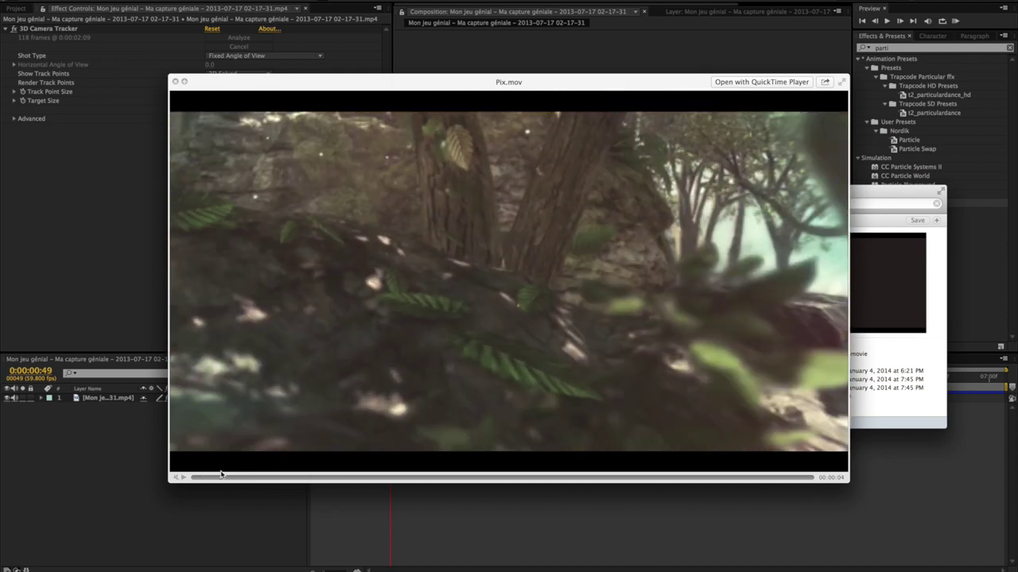
key(space)
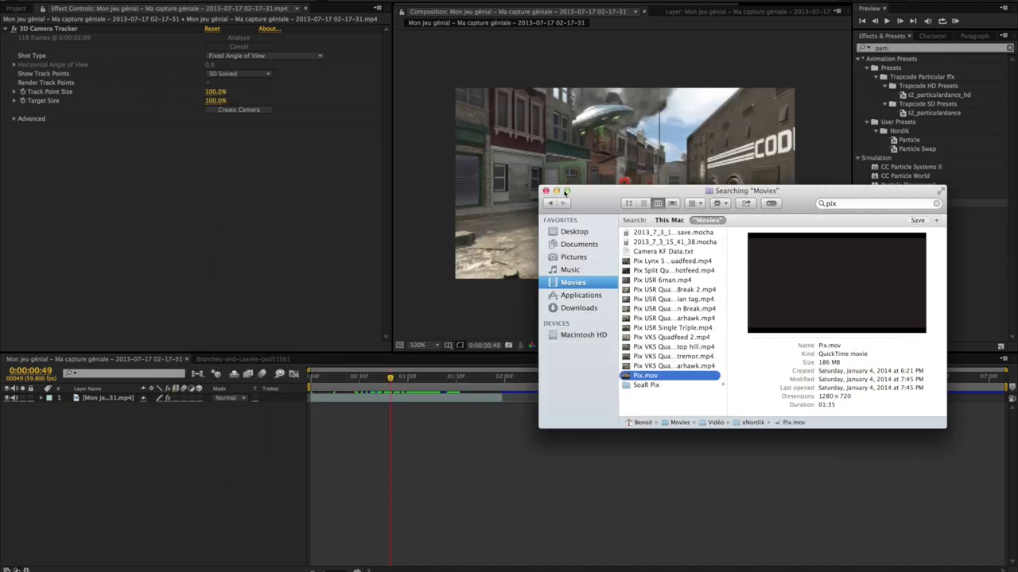
click(557, 192)
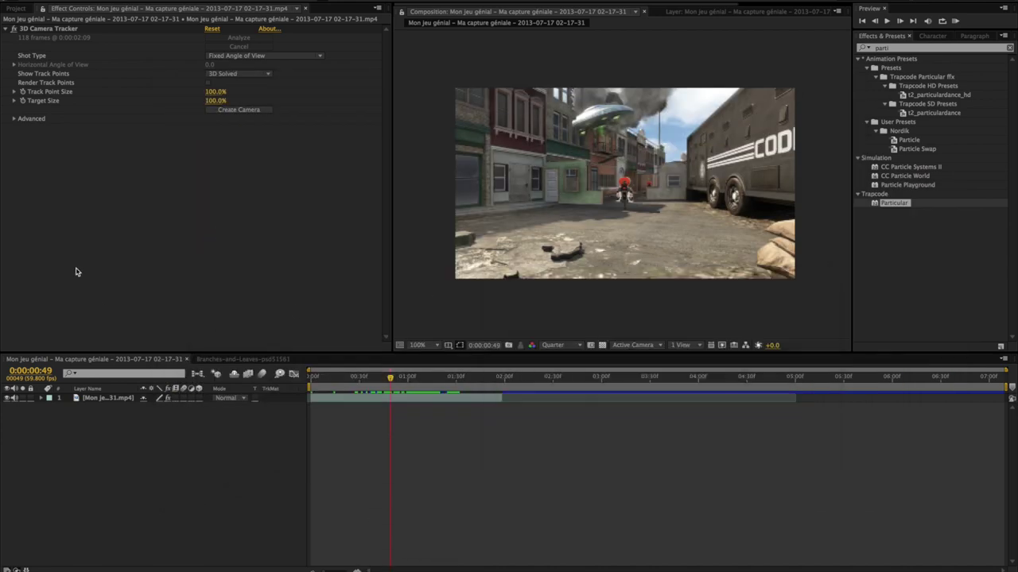
- Run Track Camera on the game-capture footage layer
click(12, 9)
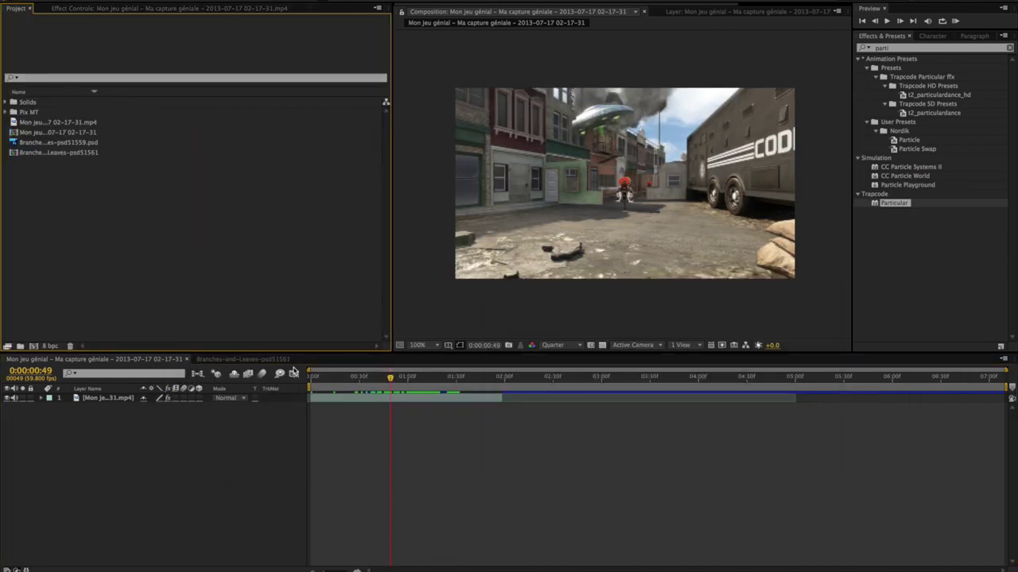
right_click(322, 403)
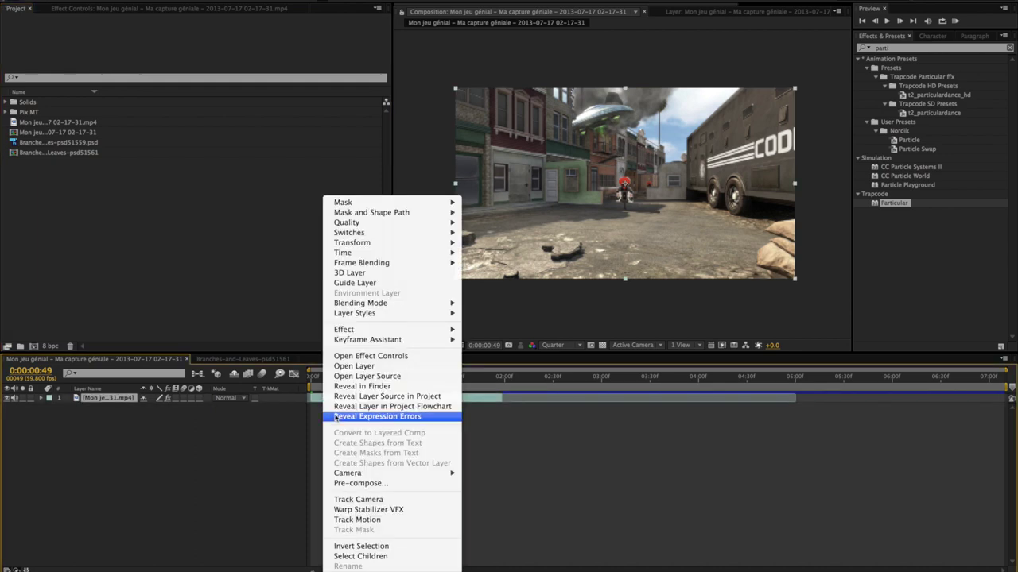
click(371, 500)
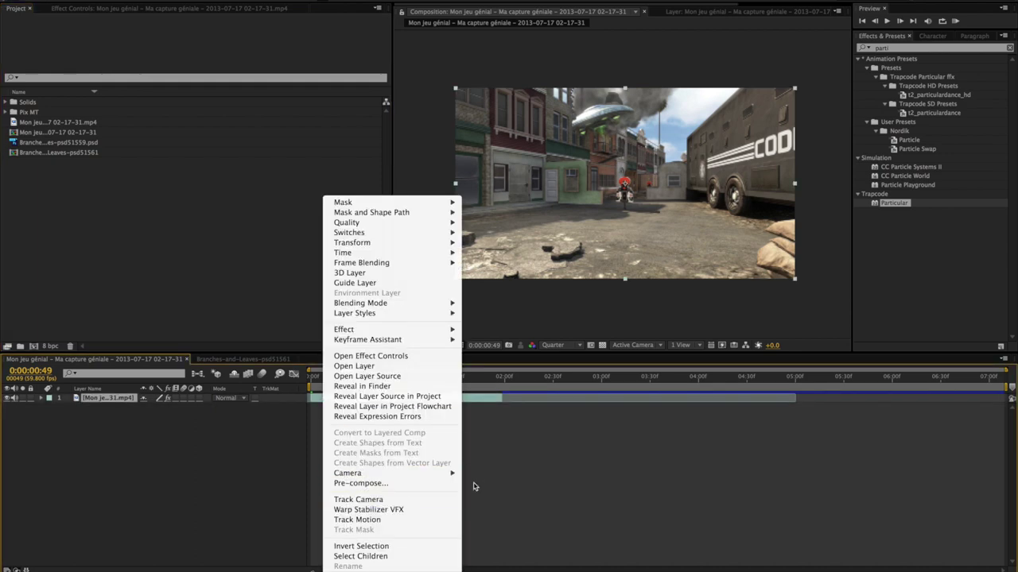
- Create a solid and camera from the selected ground track points
click(109, 8)
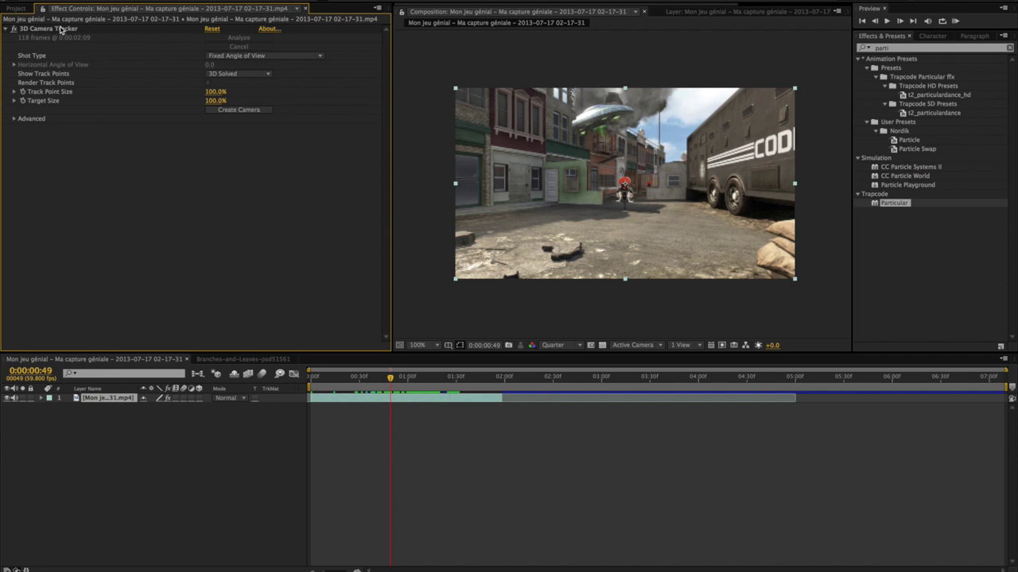
mouse_move(619, 252)
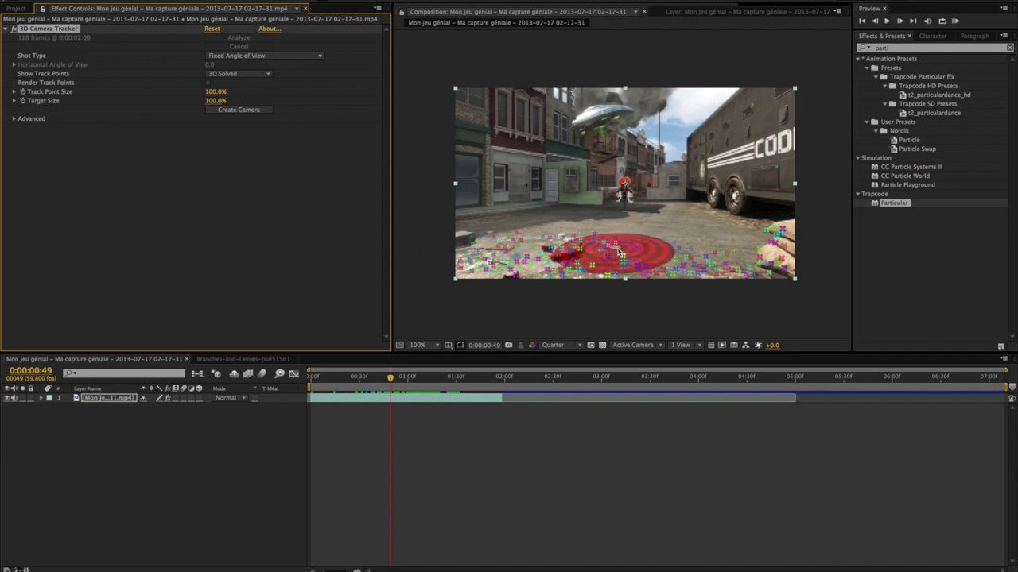
right_click(619, 252)
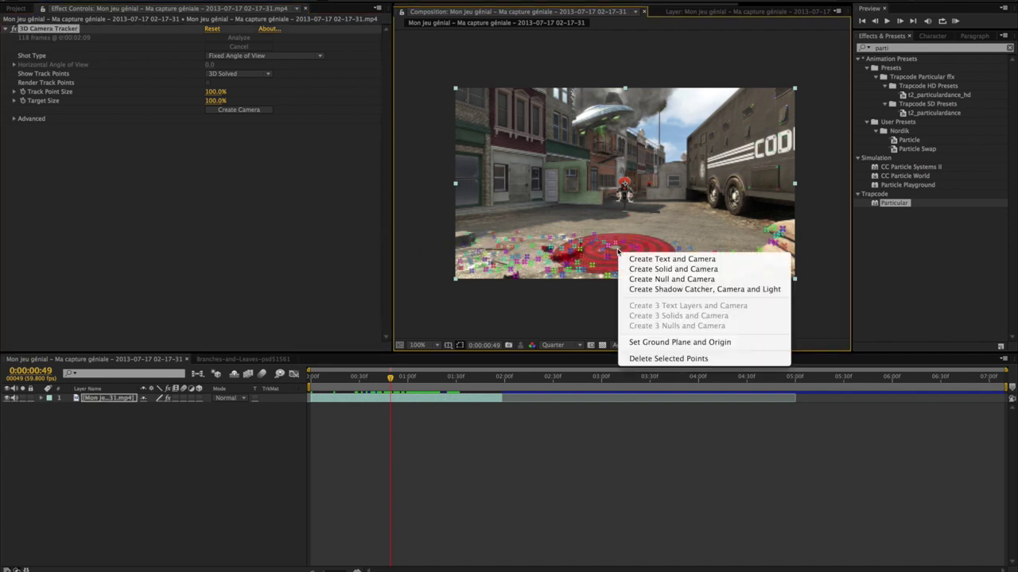
click(636, 270)
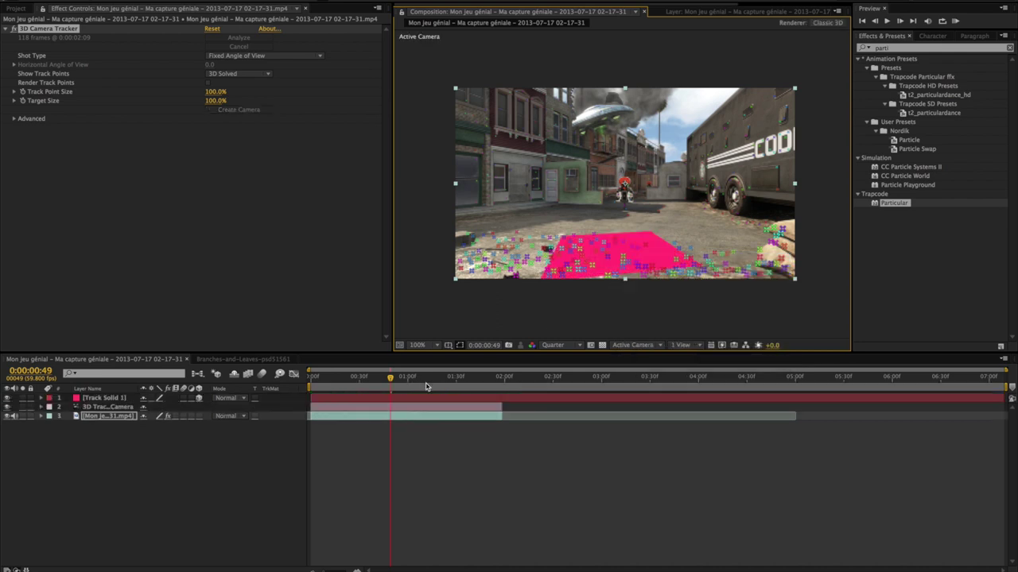
click(397, 398)
- Rename Track Solid 1 to Plane and turn off its visibility
key(Return)
text(Plane)
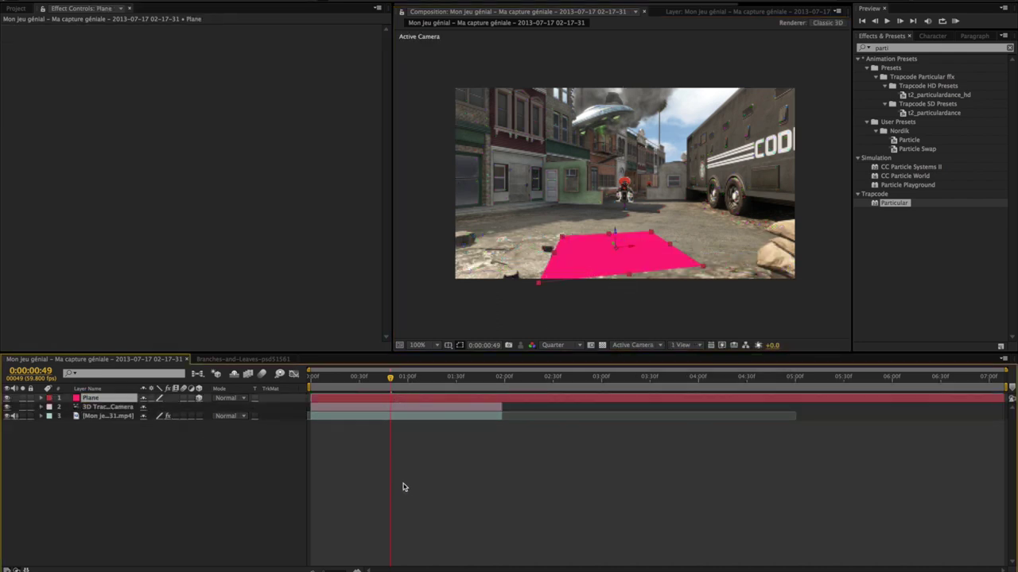
click(7, 398)
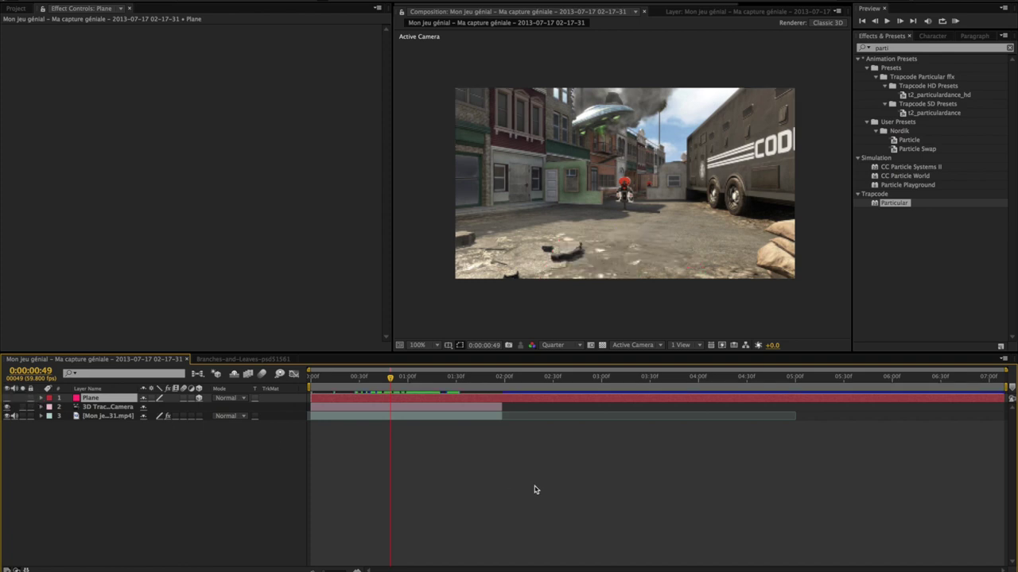
- Add a new 1280×720 black solid layer to the composition
right_click(441, 496)
mouse_move(481, 469)
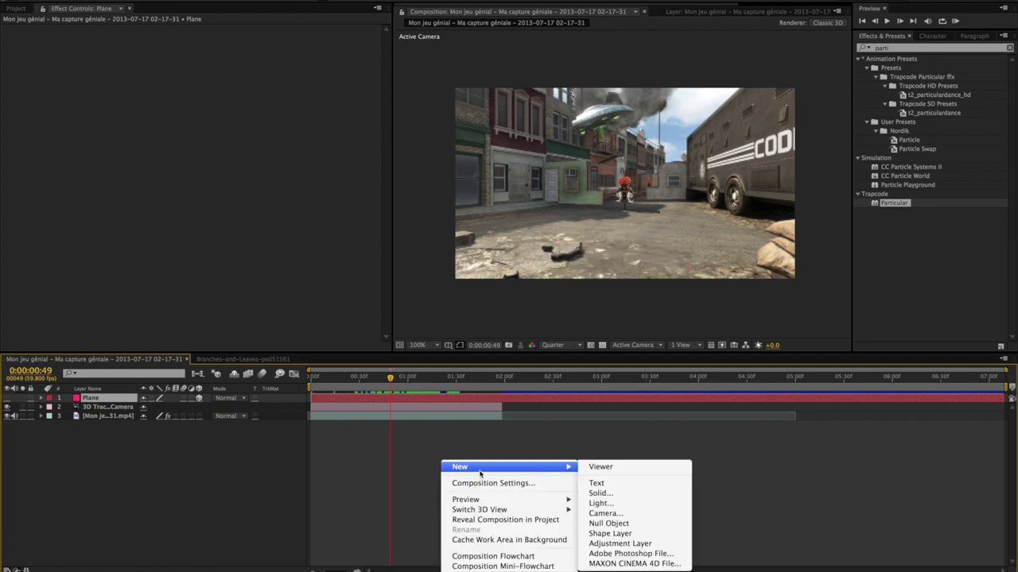
click(615, 494)
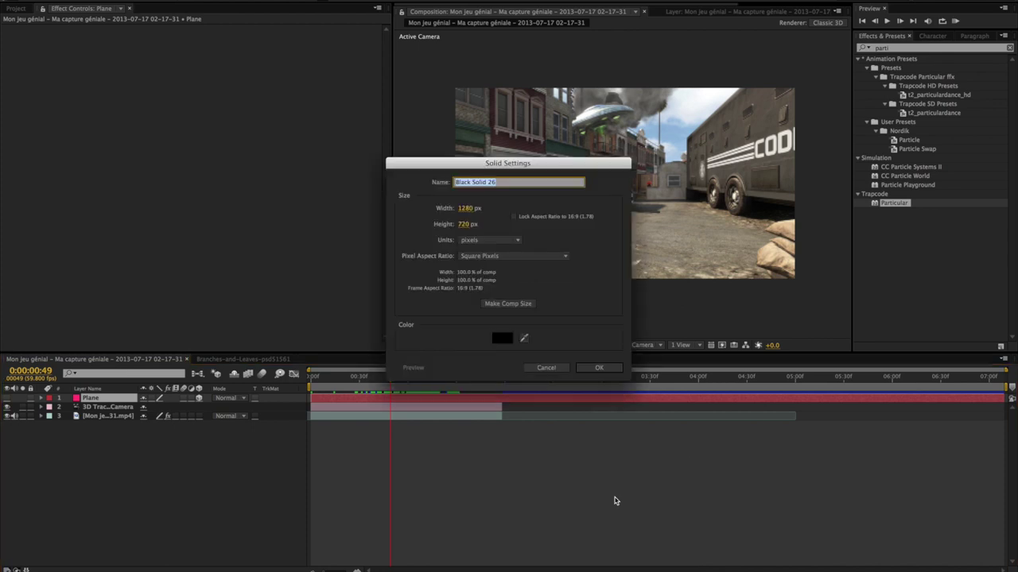
key(Return)
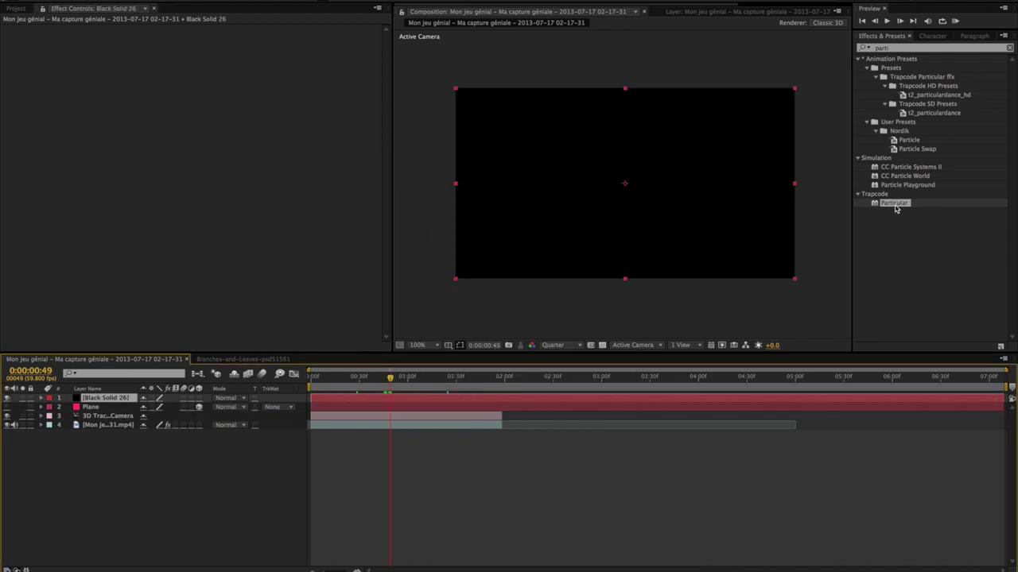
- Apply Particular to Black Solid 26 and set the emitter's X position to the Plane's 922.5
drag(900, 204, 633, 202)
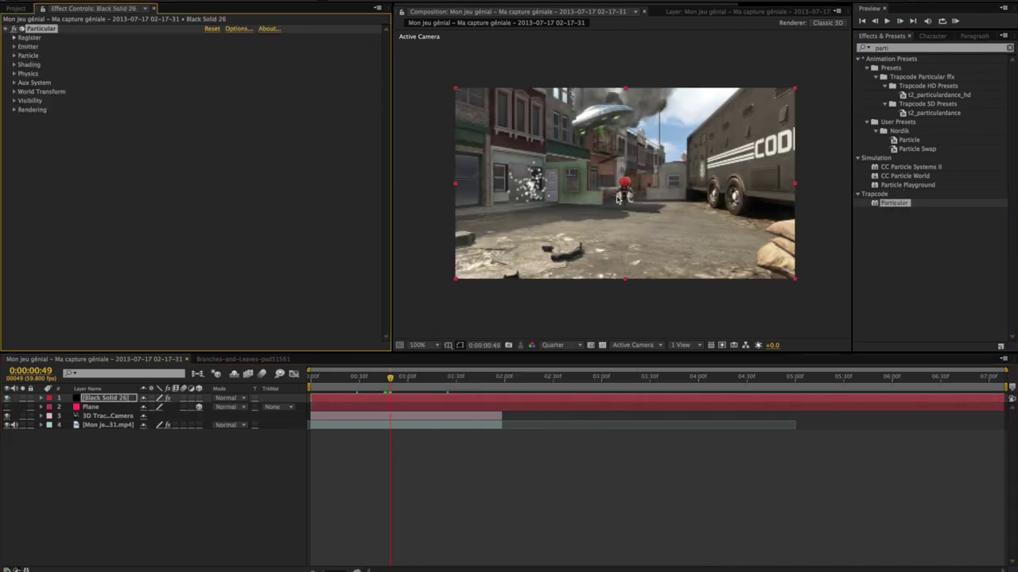
click(14, 47)
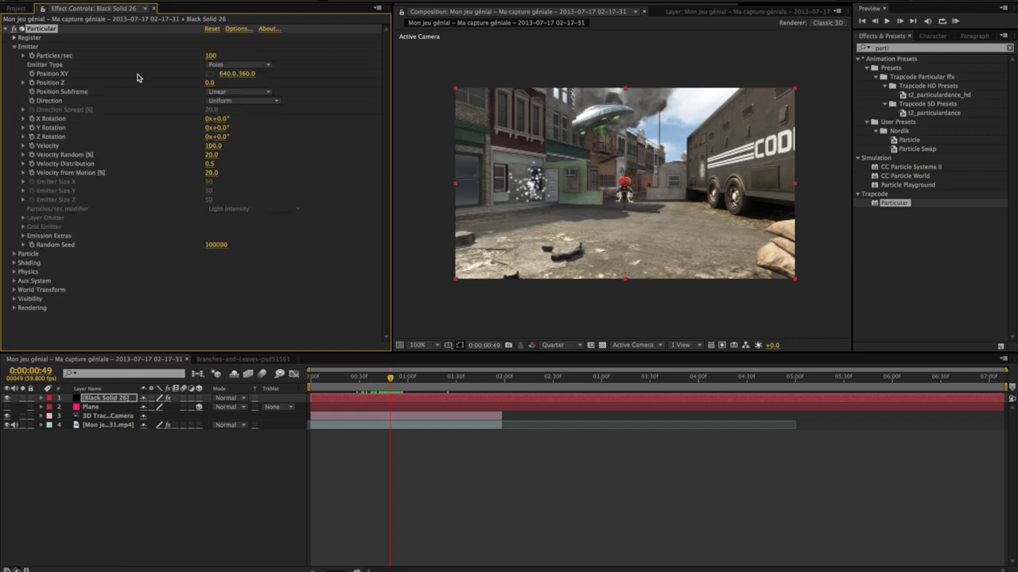
click(97, 407)
key(p)
click(154, 417)
click(120, 397)
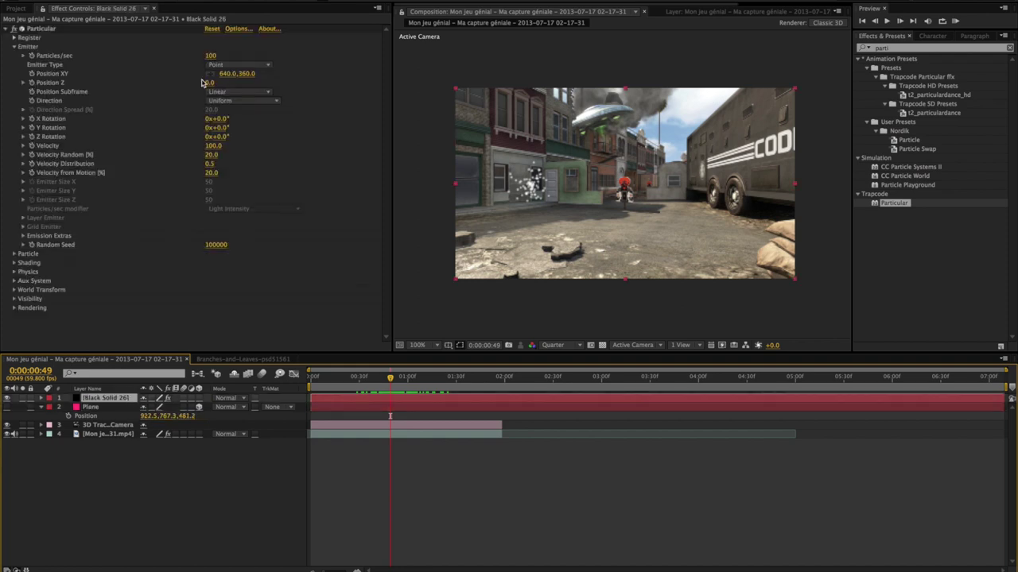
click(227, 73)
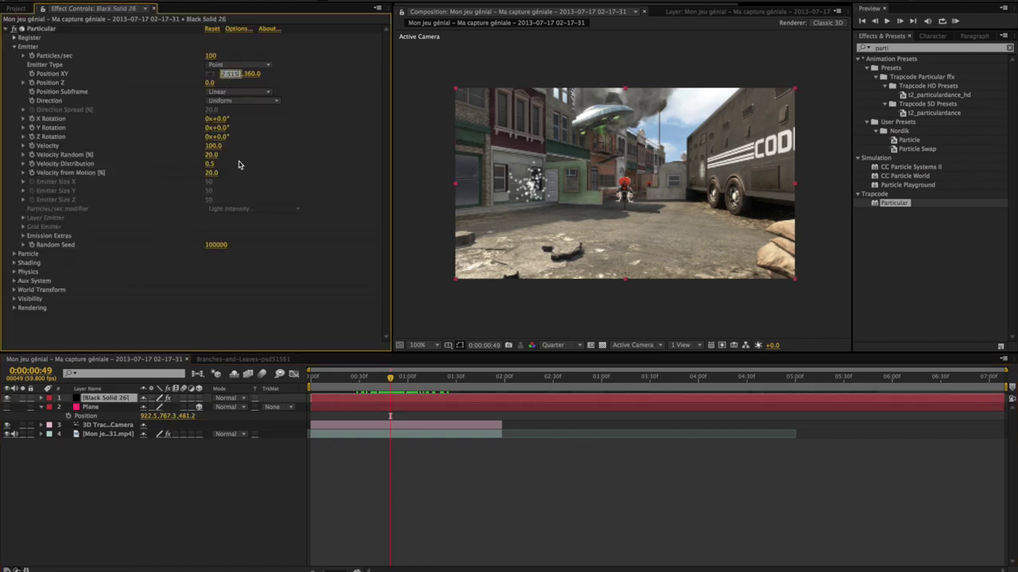
- Paste the Plane's depth 481.2 into the emitter's Position Z
click(189, 416)
key(ctrl+c)
click(209, 84)
key(ctrl+v)
key(Return)
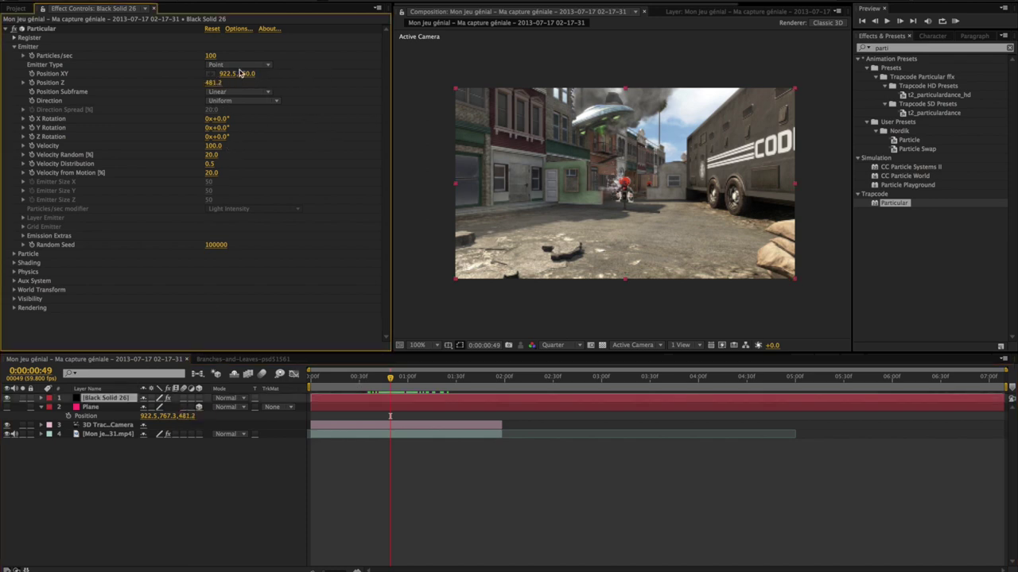
mouse_move(245, 73)
mouse_down()
mouse_move(163, 86)
mouse_move(325, 66)
mouse_up()
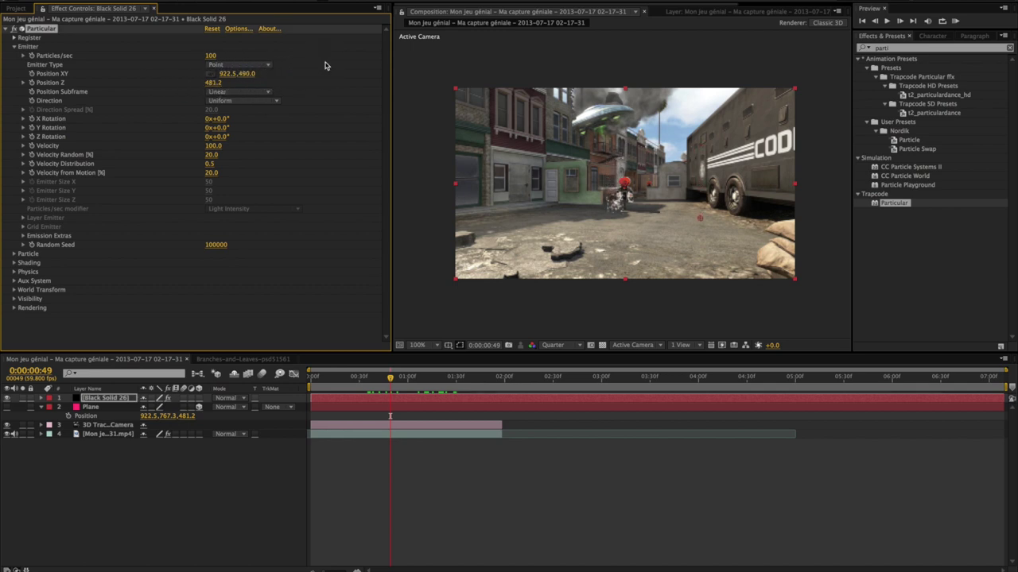
key(ctrl+z)
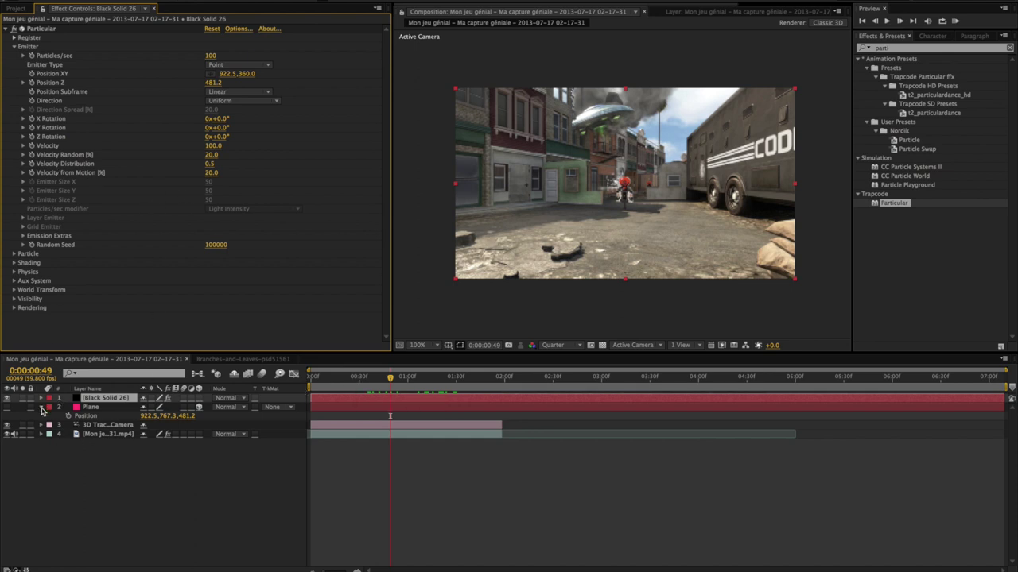
- Set Particular's Physics Gravity to 600 and preview the opening frames
click(42, 408)
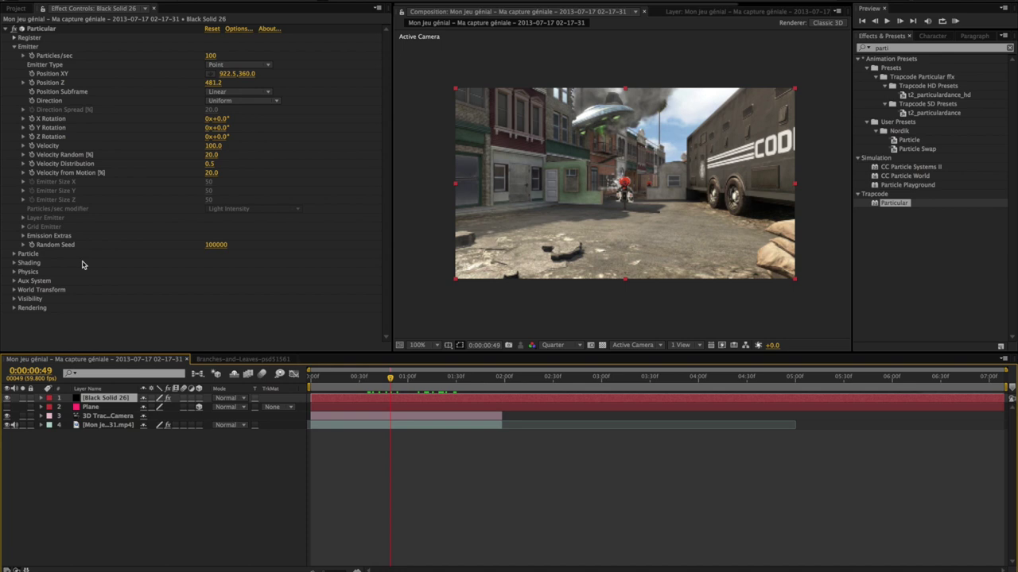
click(14, 272)
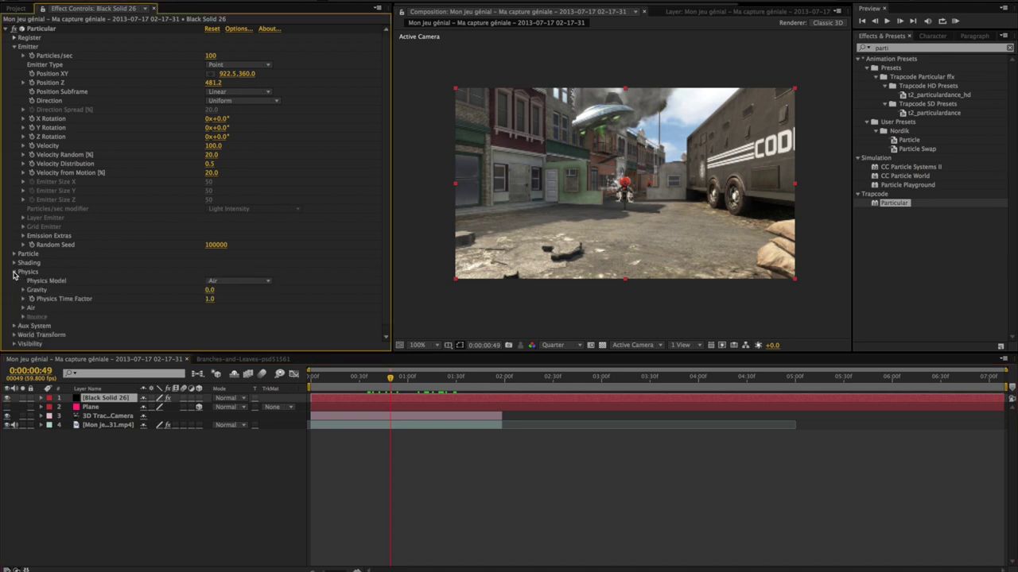
click(209, 291)
text(600)
key(Return)
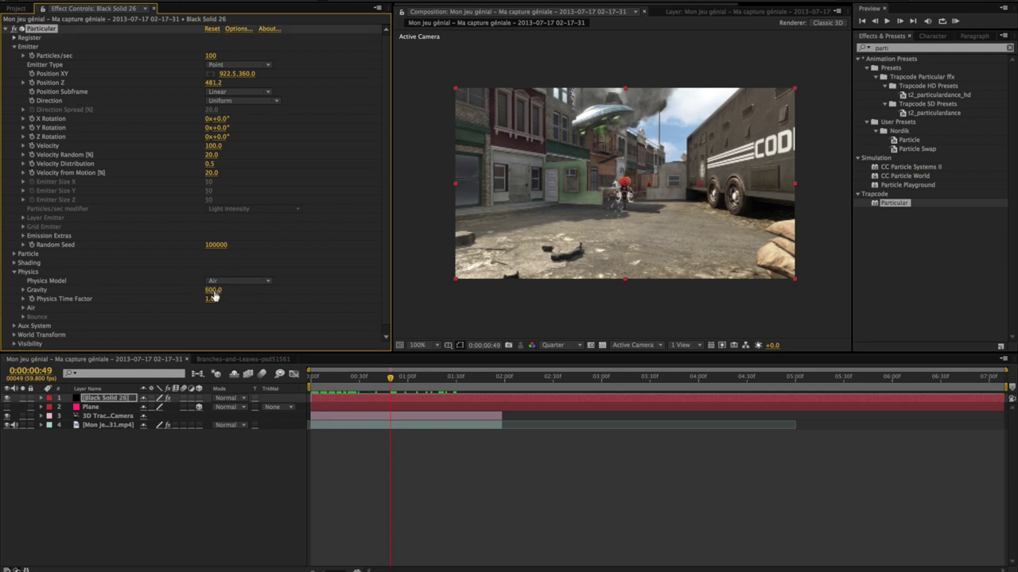
click(306, 384)
mouse_move(305, 385)
mouse_down()
mouse_move(326, 403)
mouse_move(295, 408)
mouse_move(332, 411)
mouse_move(289, 422)
mouse_move(381, 422)
mouse_move(292, 447)
mouse_up()
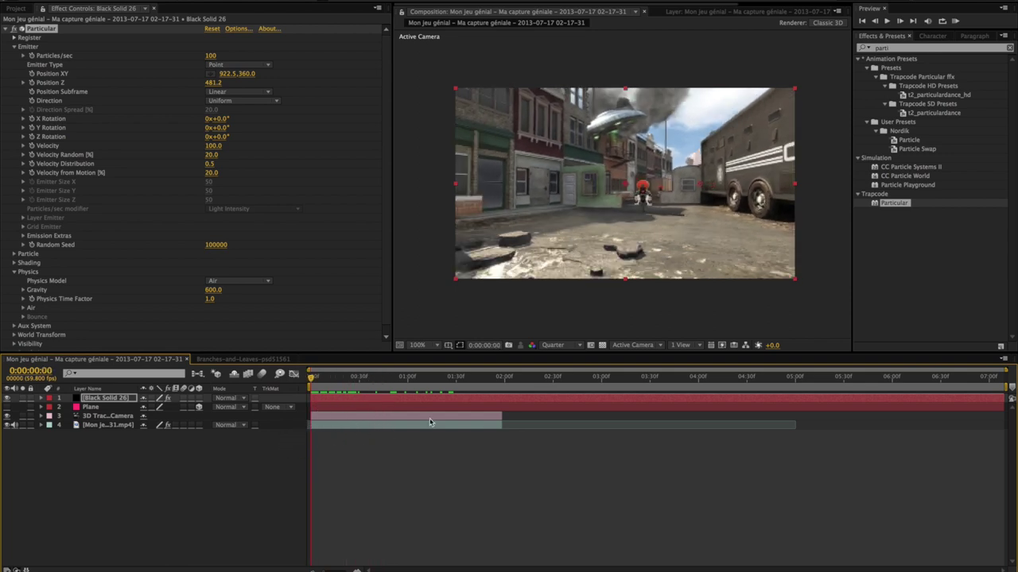
- Drag Black Solid 26's out point left so the particle layer ends earlier
drag(483, 398, 433, 410)
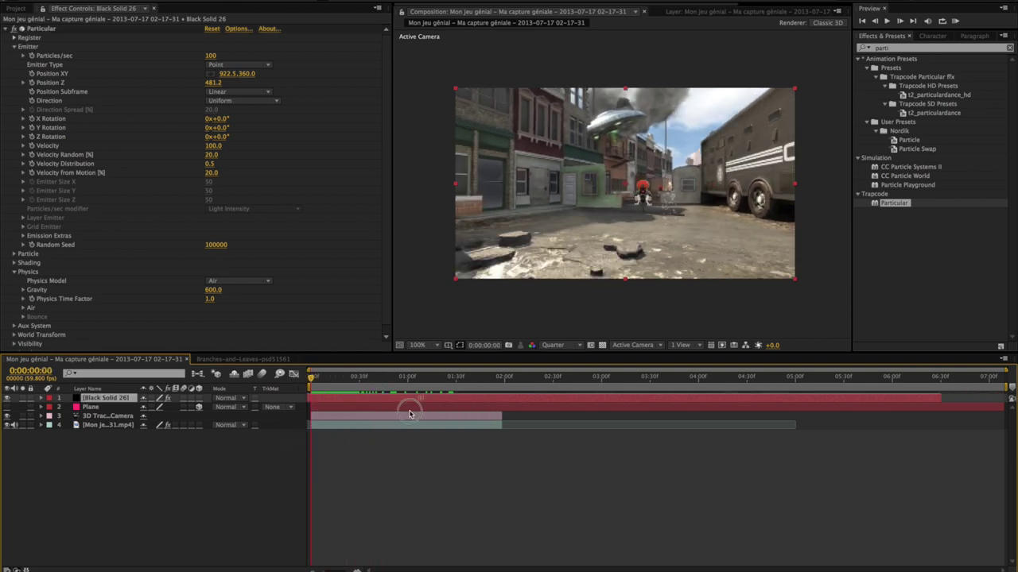
drag(433, 410, 359, 421)
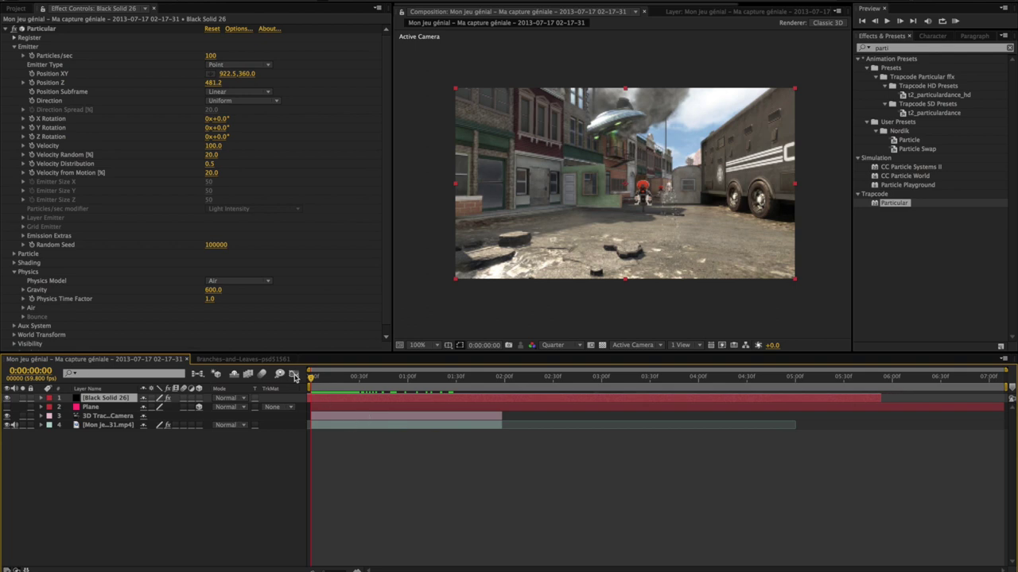
mouse_move(313, 378)
mouse_down()
mouse_move(433, 398)
mouse_move(287, 397)
mouse_up()
scroll(220, 169, down, 1)
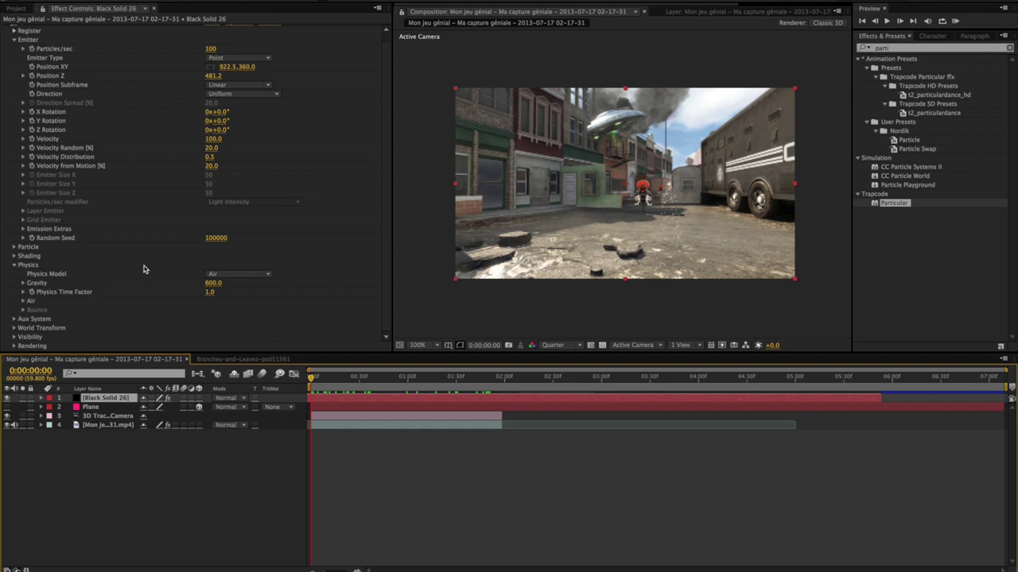
click(228, 275)
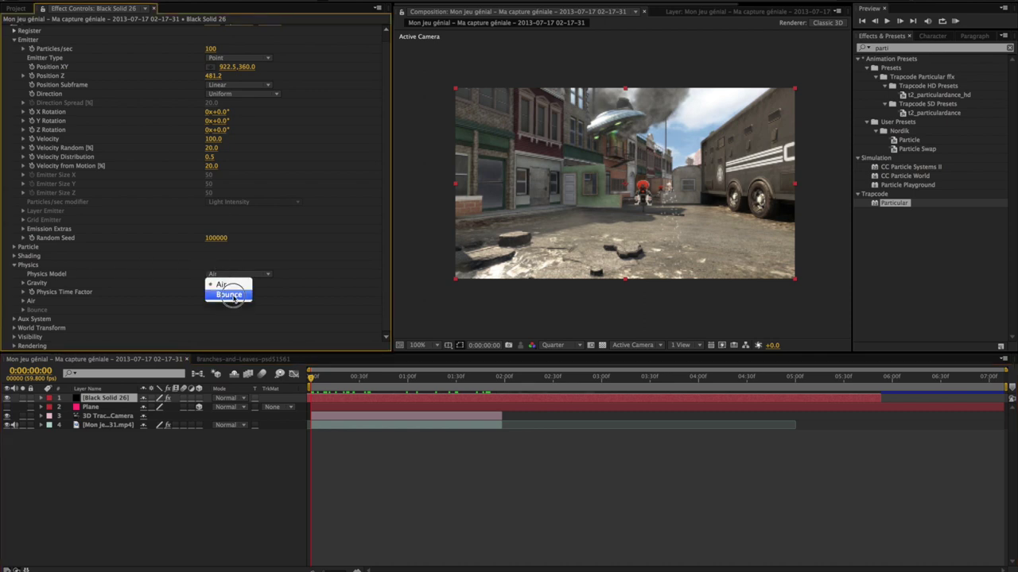
- Switch Particular's Physics Model to Bounce
click(229, 295)
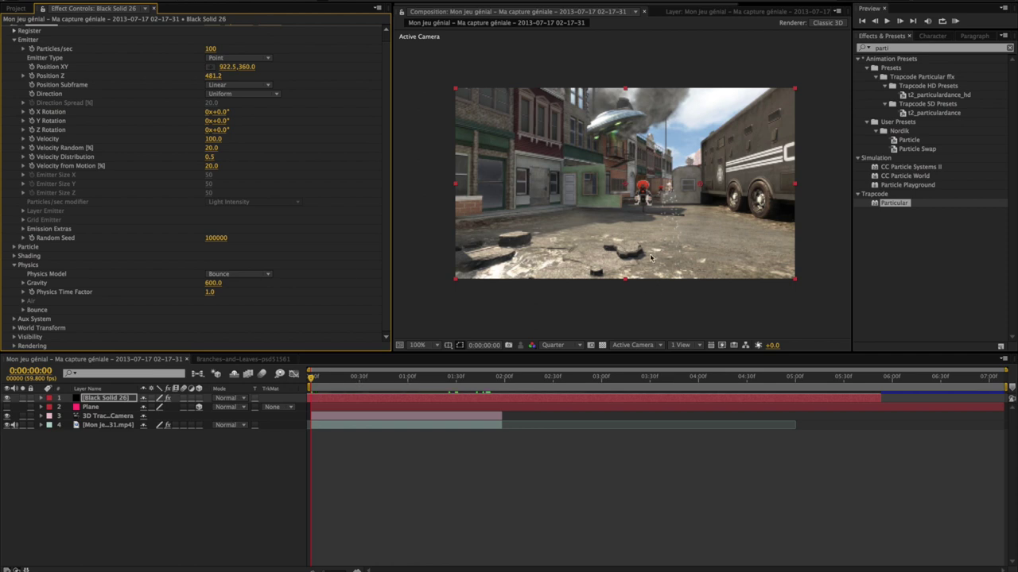
scroll(164, 58, up, 1)
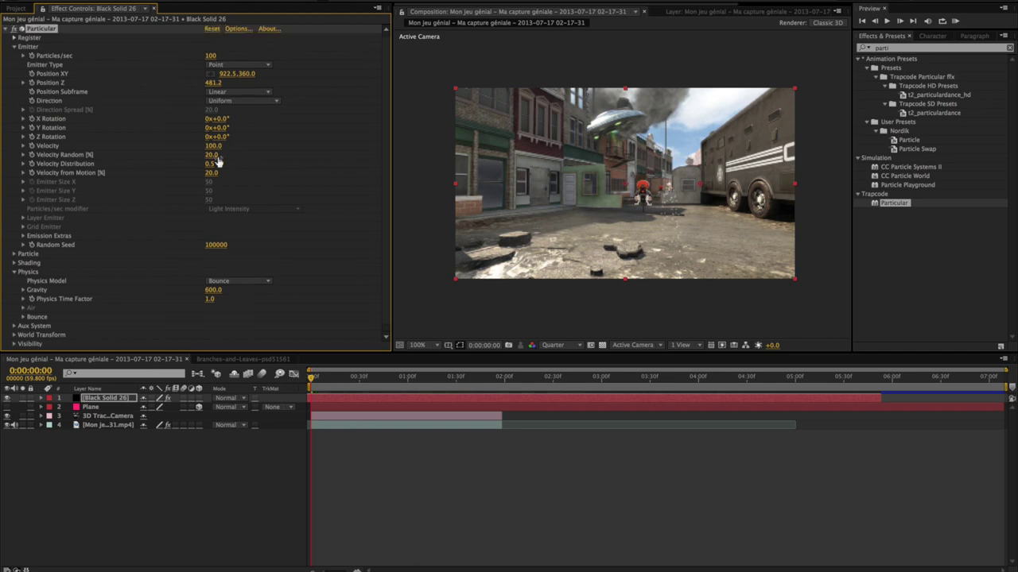
scroll(256, 138, down, 1)
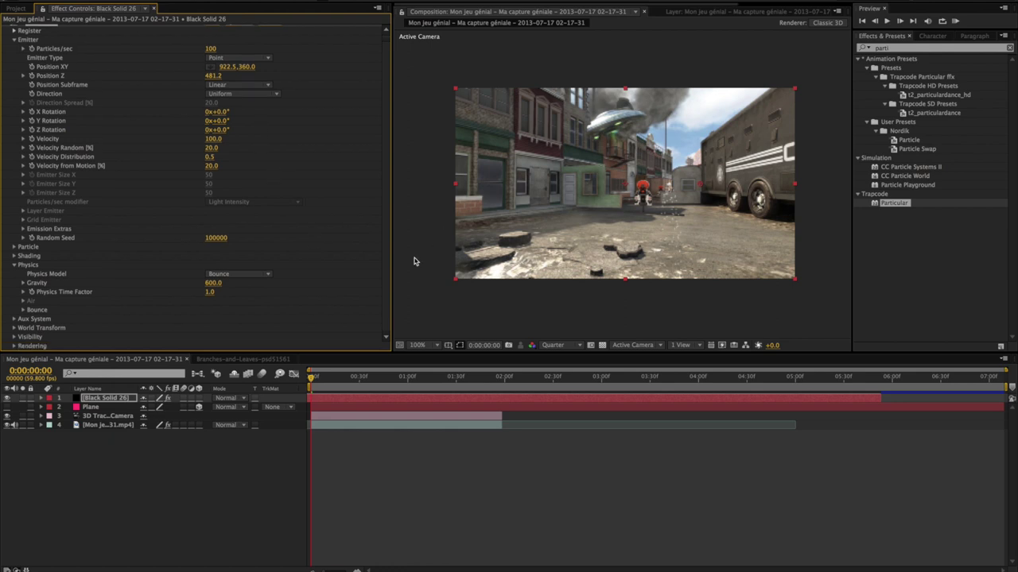
drag(376, 352, 386, 335)
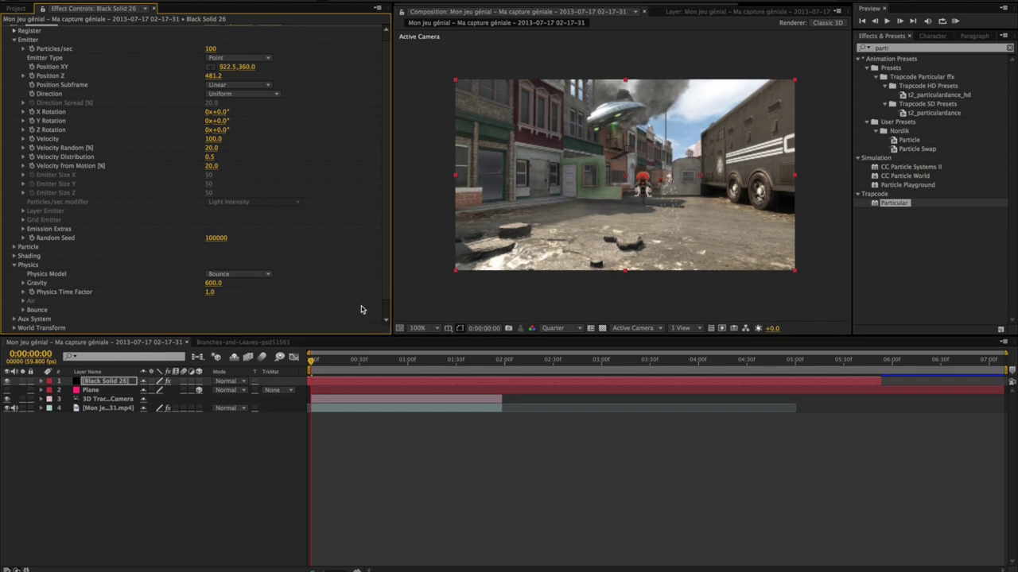
scroll(332, 277, down, 2)
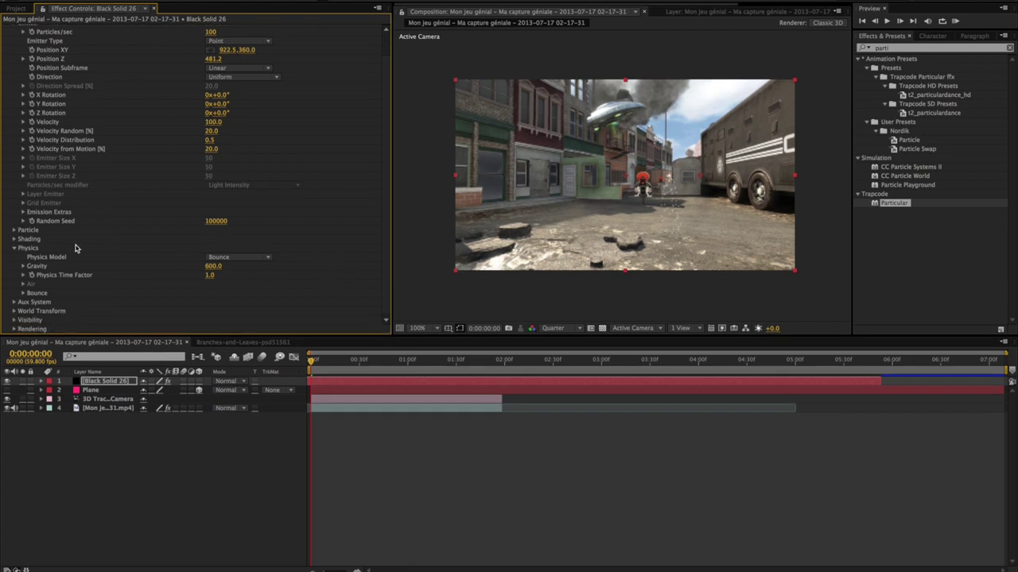
click(236, 259)
click(99, 259)
click(230, 259)
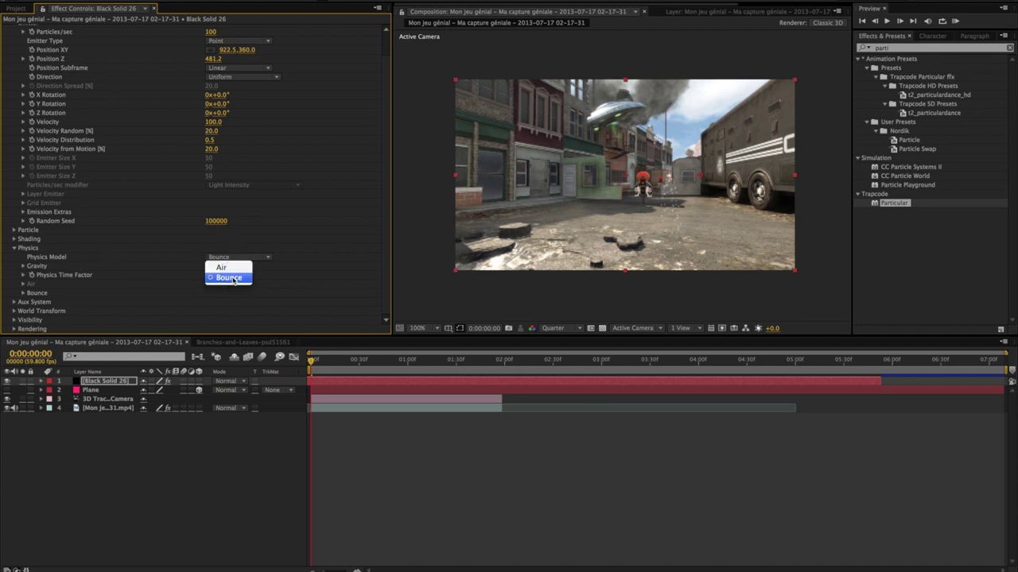
click(14, 286)
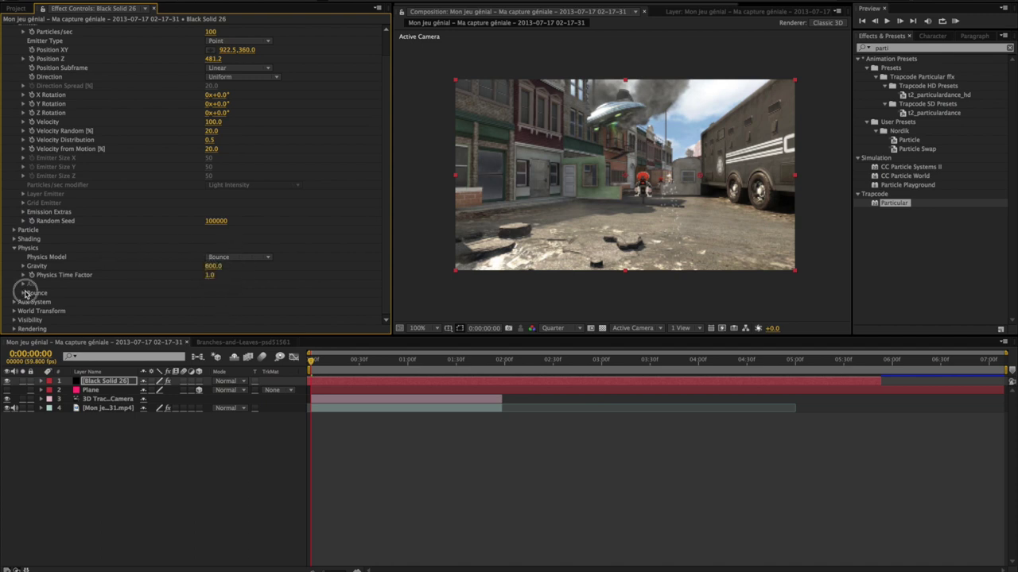
- Set the Bounce Floor Layer to the Plane layer and scrub ahead to preview
click(23, 293)
scroll(24, 299, down, 2)
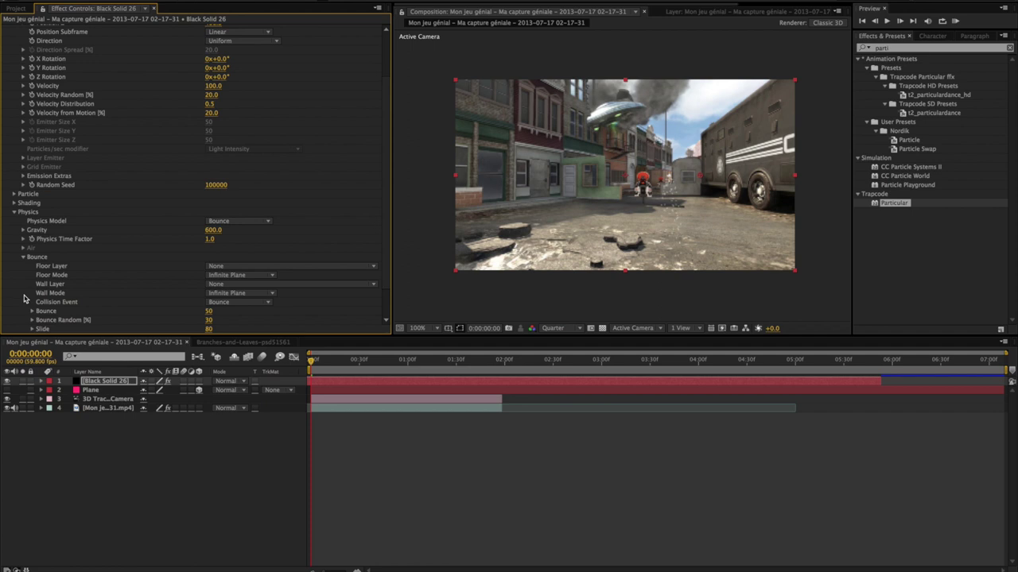
click(262, 268)
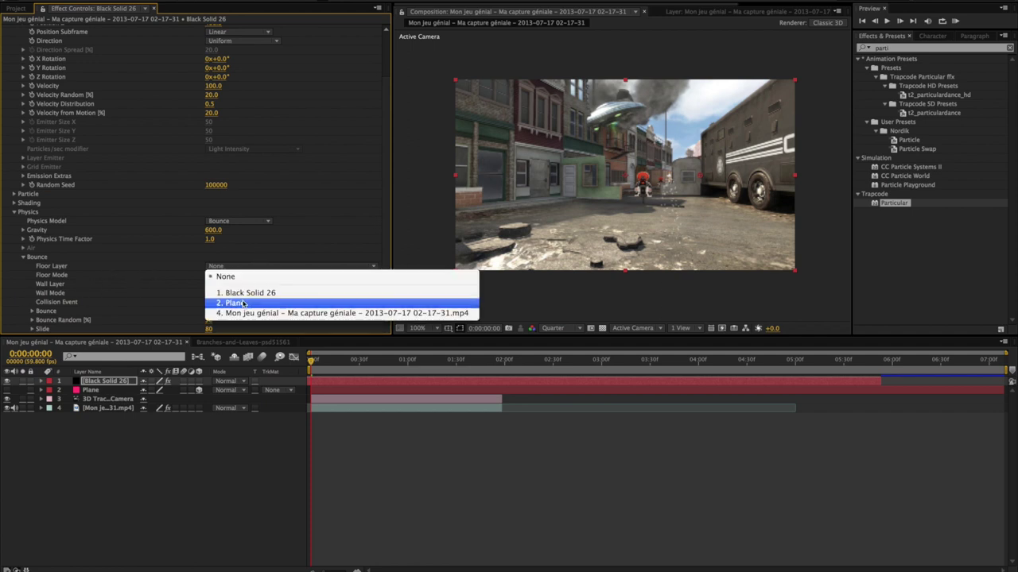
click(243, 304)
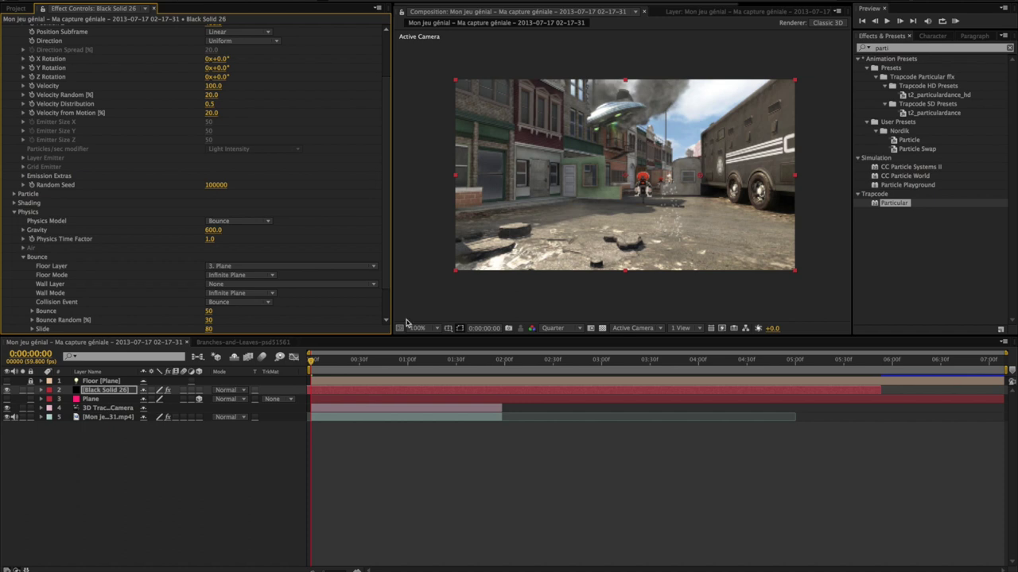
drag(313, 372, 468, 373)
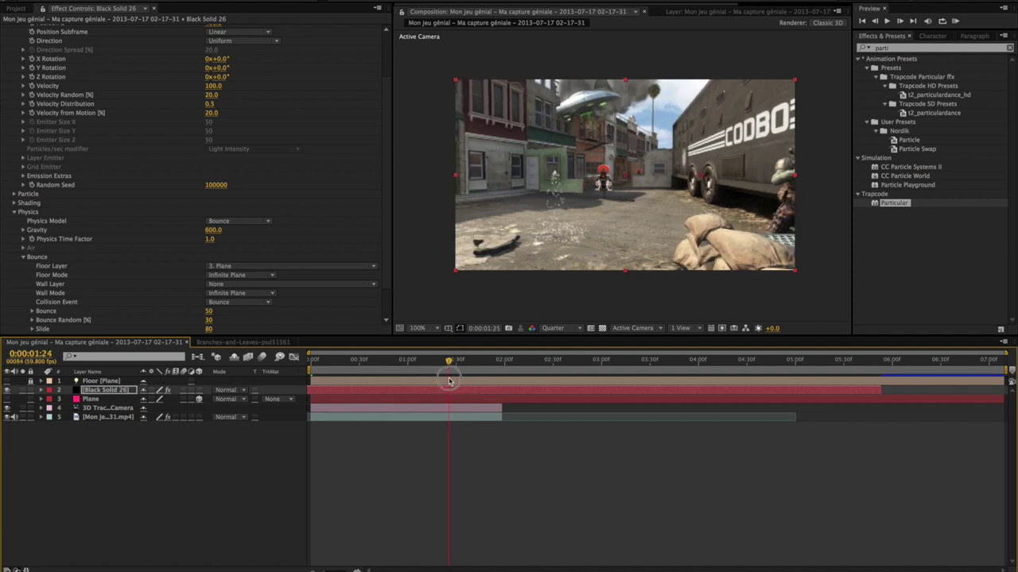
- After reviewing the bouncing particles, set the emitter's Particles/sec to 8
drag(468, 374, 423, 372)
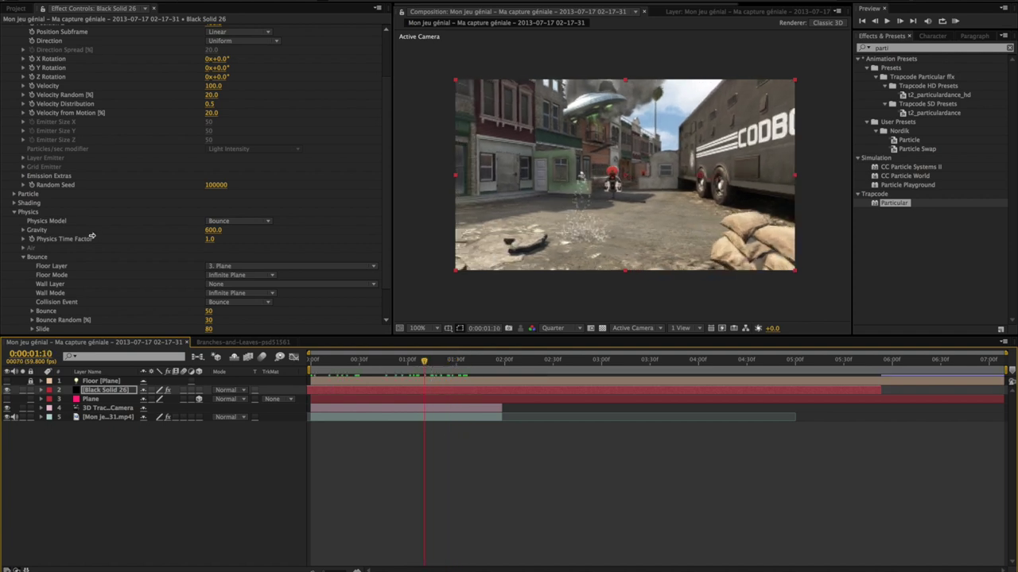
scroll(232, 134, up, 3)
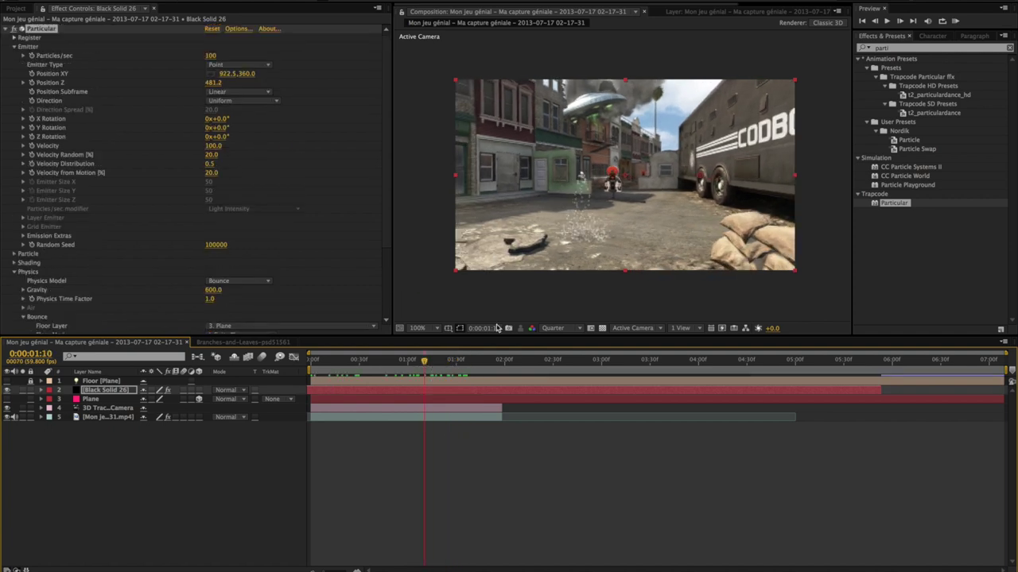
mouse_move(424, 360)
mouse_down()
mouse_move(368, 385)
mouse_move(408, 387)
mouse_up()
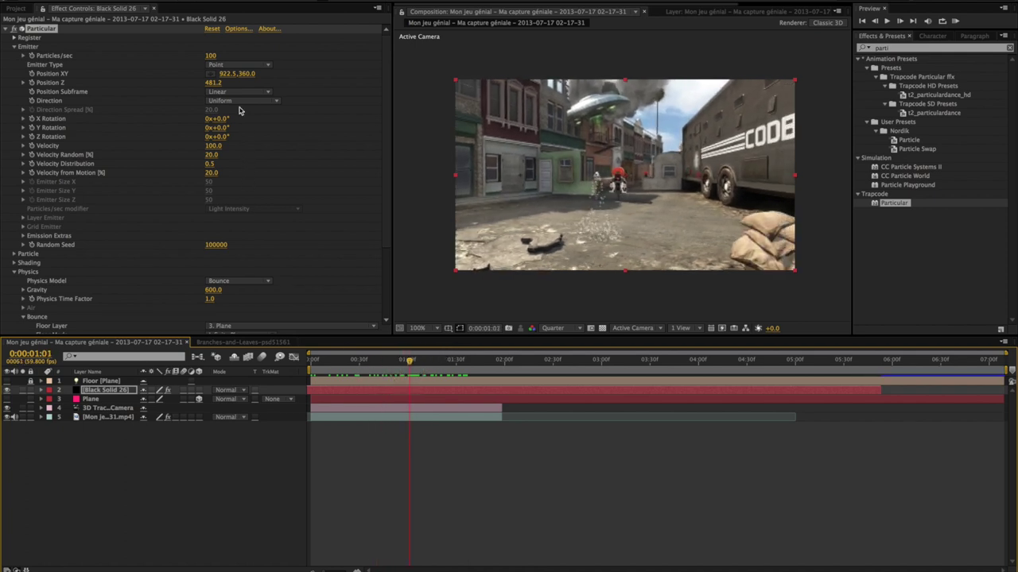
click(212, 63)
click(214, 57)
text(8)
key(Return)
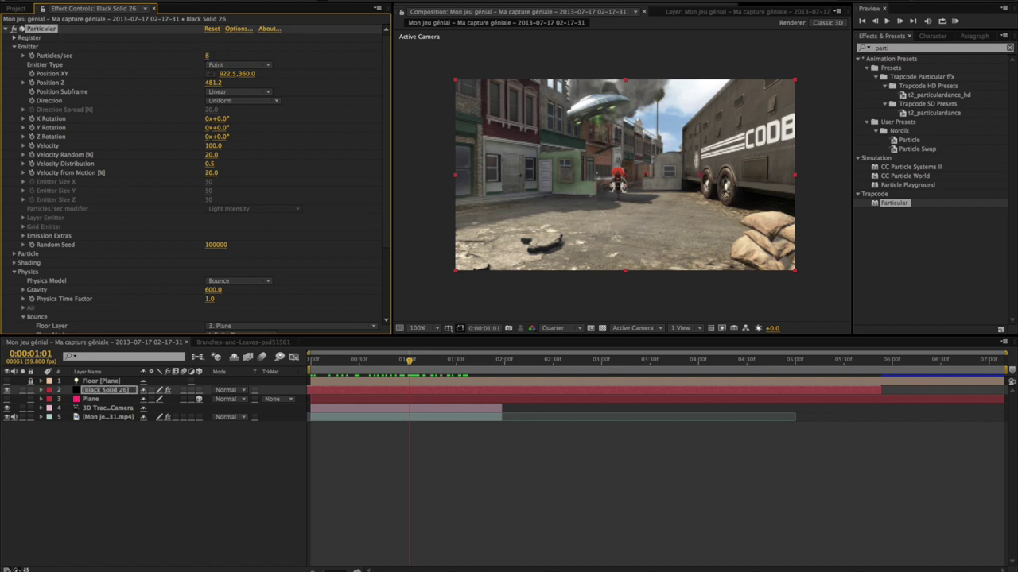
scroll(198, 216, down, 4)
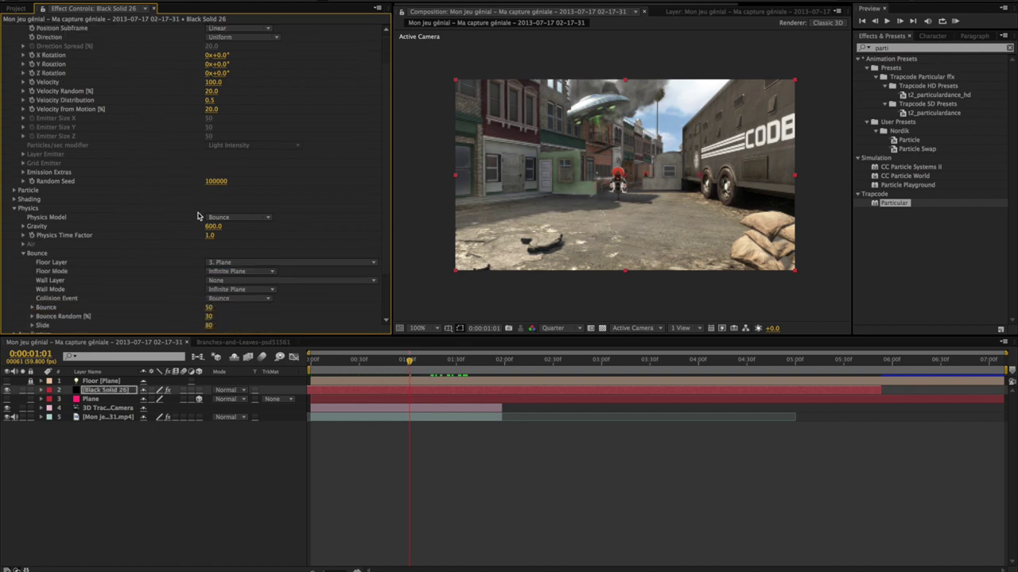
scroll(199, 216, down, 2)
scroll(182, 182, up, 3)
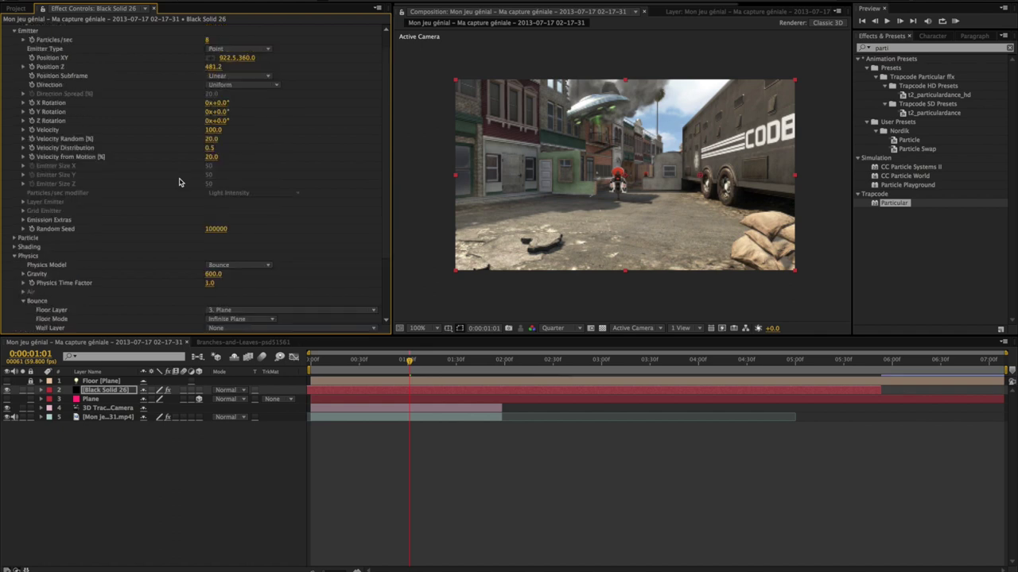
scroll(182, 182, up, 3)
- Set the particle Size to 50 and Sphere Feather to 0
click(13, 254)
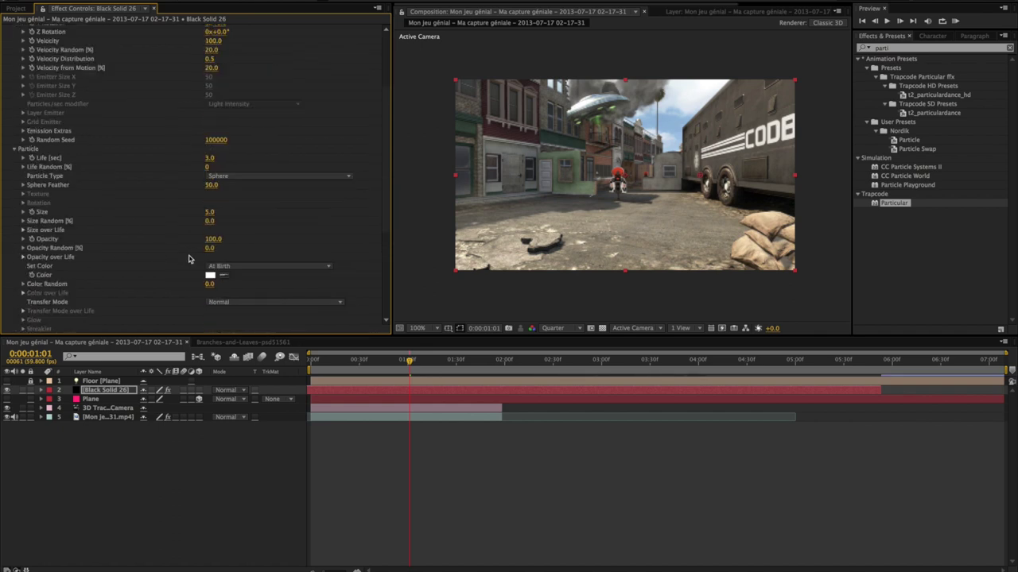
drag(210, 213, 205, 217)
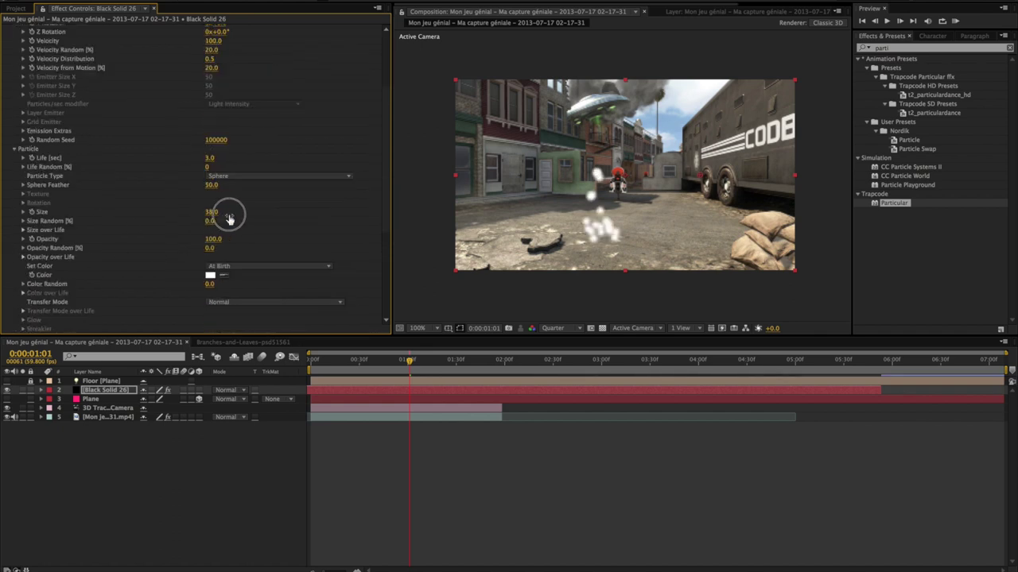
click(210, 213)
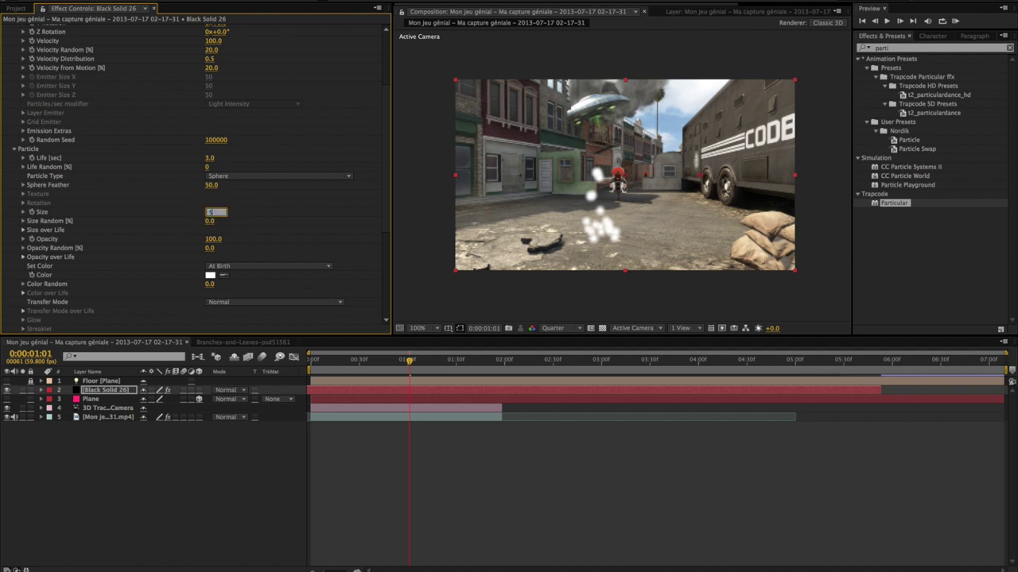
text(50)
key(Return)
drag(213, 185, 191, 185)
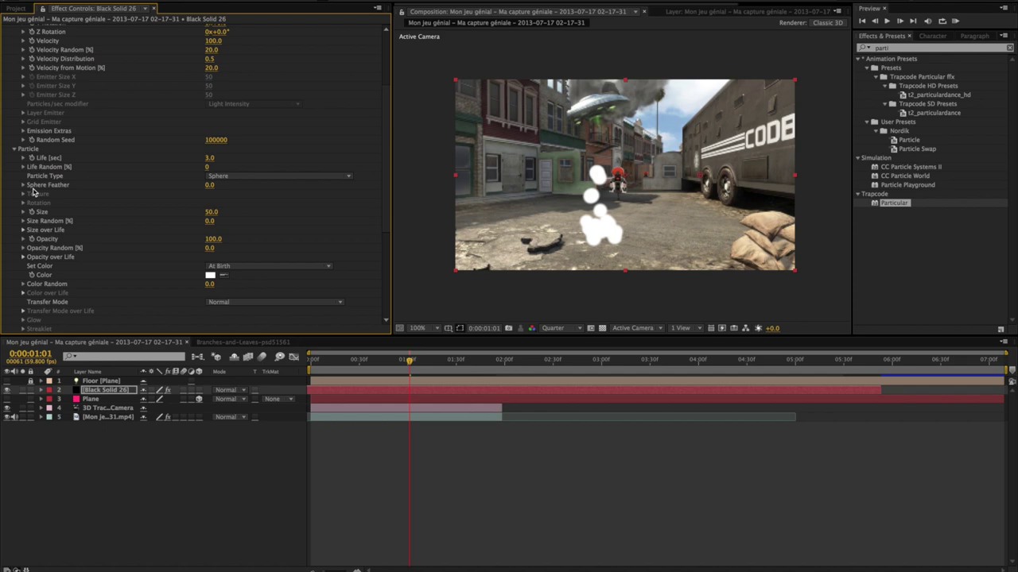
scroll(33, 191, down, 5)
- Raise the emitter's Position XY to 922.5, -273 so spheres drop from above the frame
drag(348, 363, 440, 364)
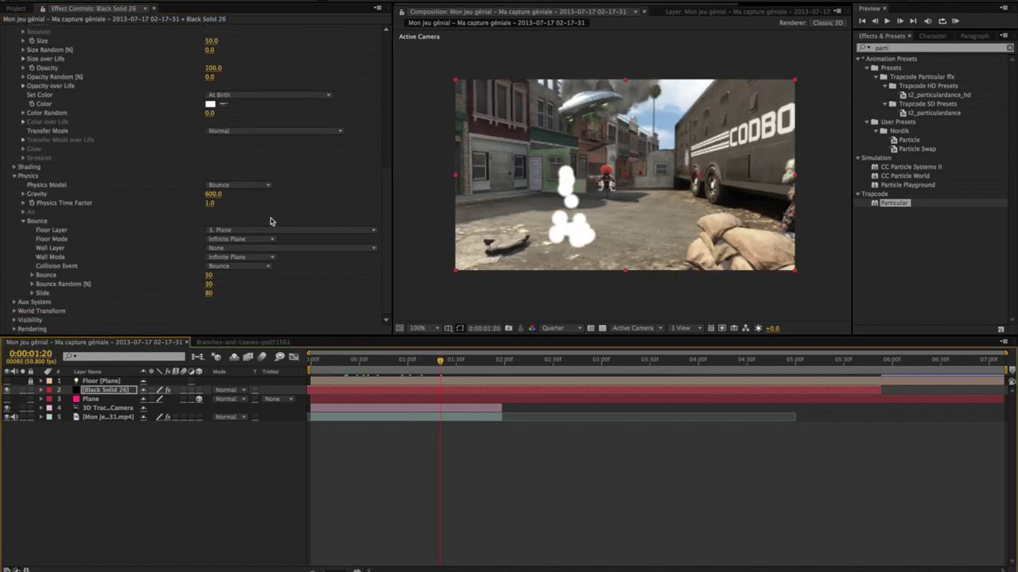
scroll(272, 221, up, 5)
scroll(272, 221, up, 5)
mouse_move(247, 74)
mouse_down()
mouse_move(4, 60)
mouse_move(182, 66)
mouse_up()
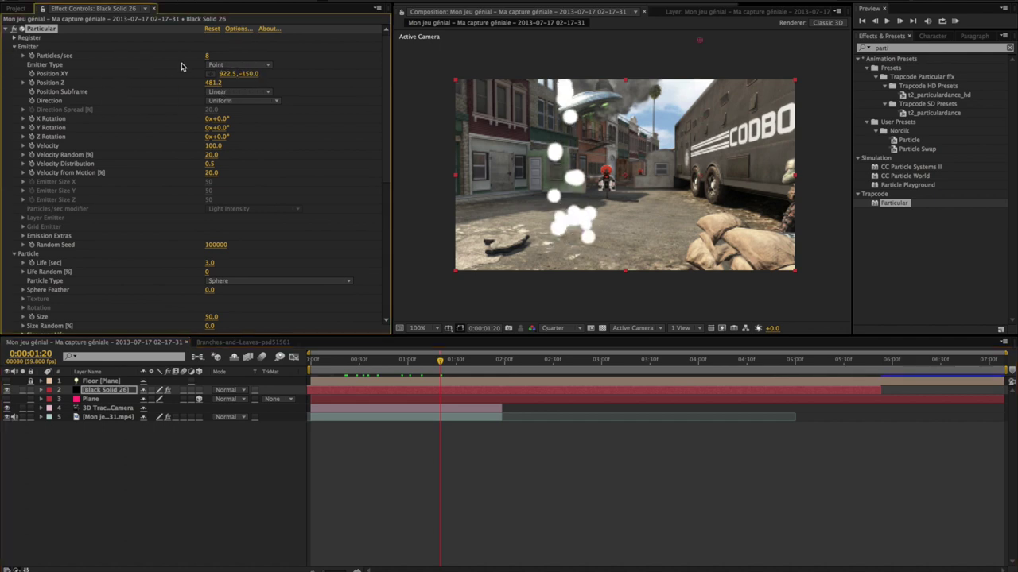
drag(251, 73, 170, 94)
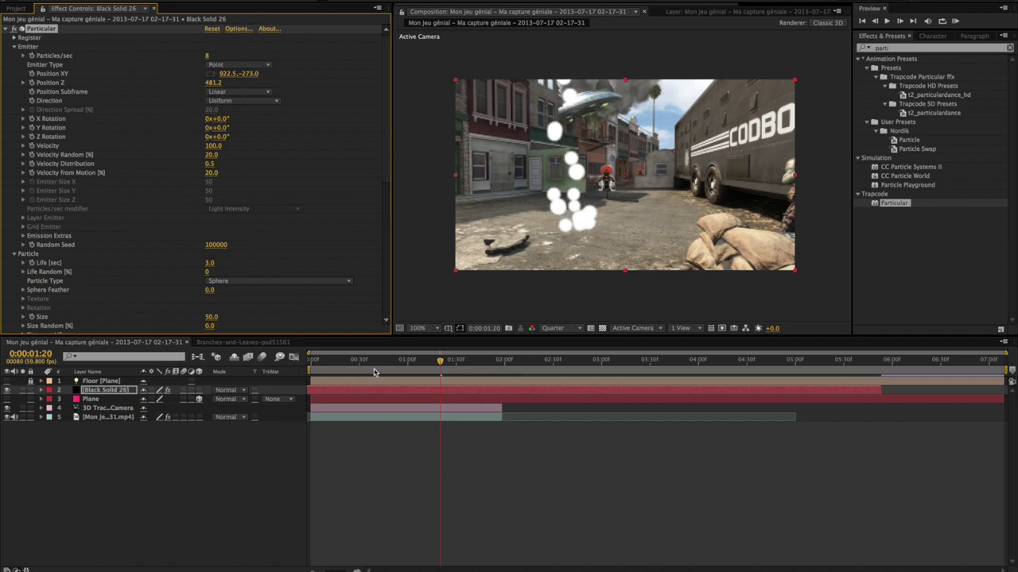
mouse_move(350, 363)
mouse_down()
mouse_move(396, 377)
mouse_move(350, 404)
mouse_move(391, 410)
mouse_up()
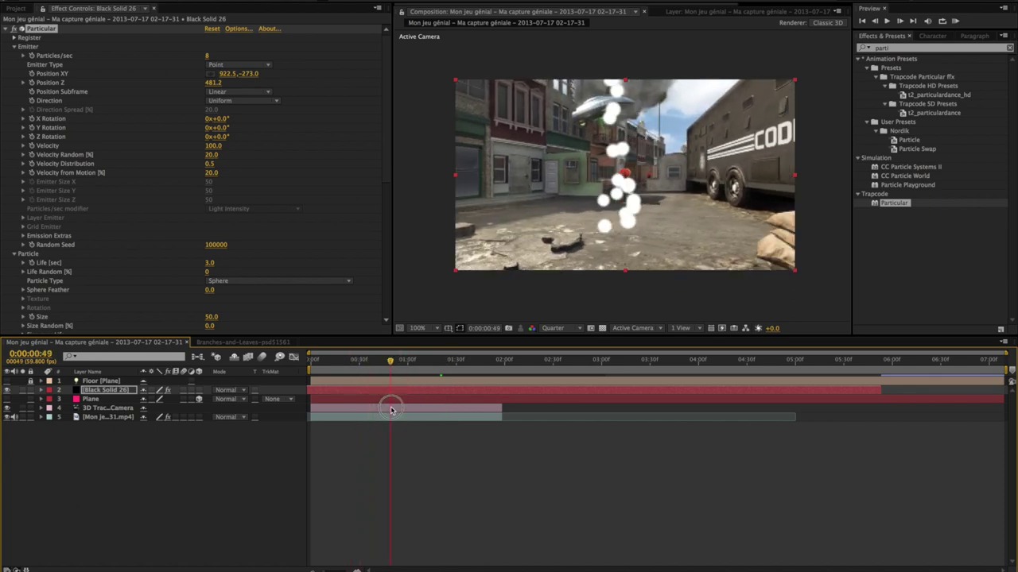
- Make the emitter a Box sized 1680 wide and 1161 deep
click(250, 64)
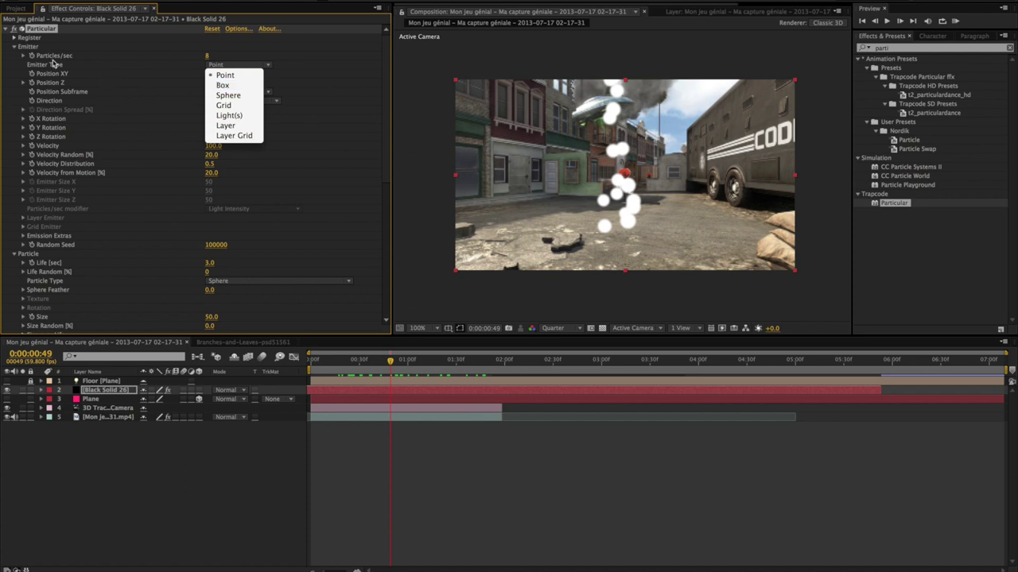
click(223, 85)
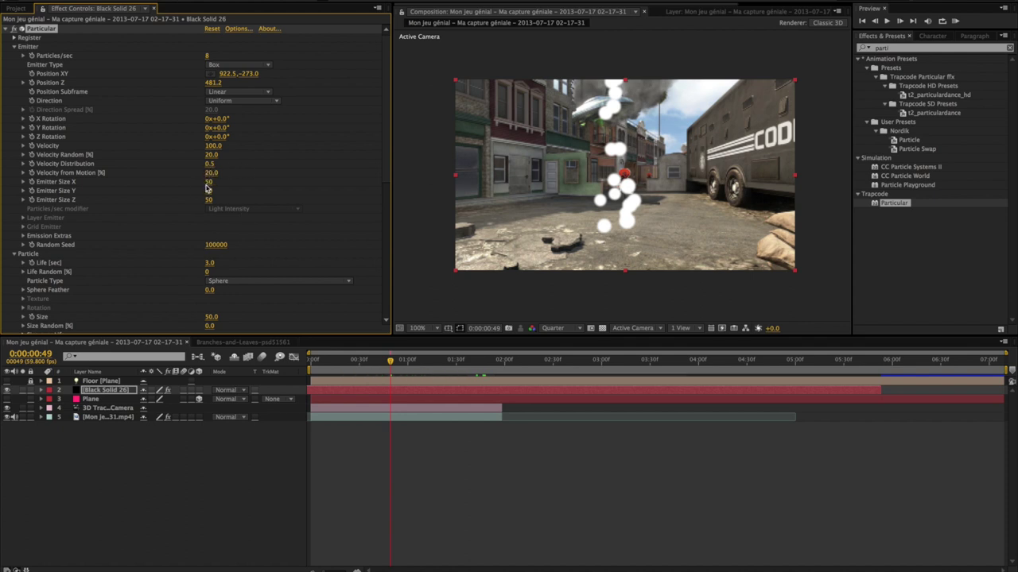
mouse_move(210, 182)
mouse_down()
mouse_move(525, 205)
mouse_move(176, 189)
mouse_up()
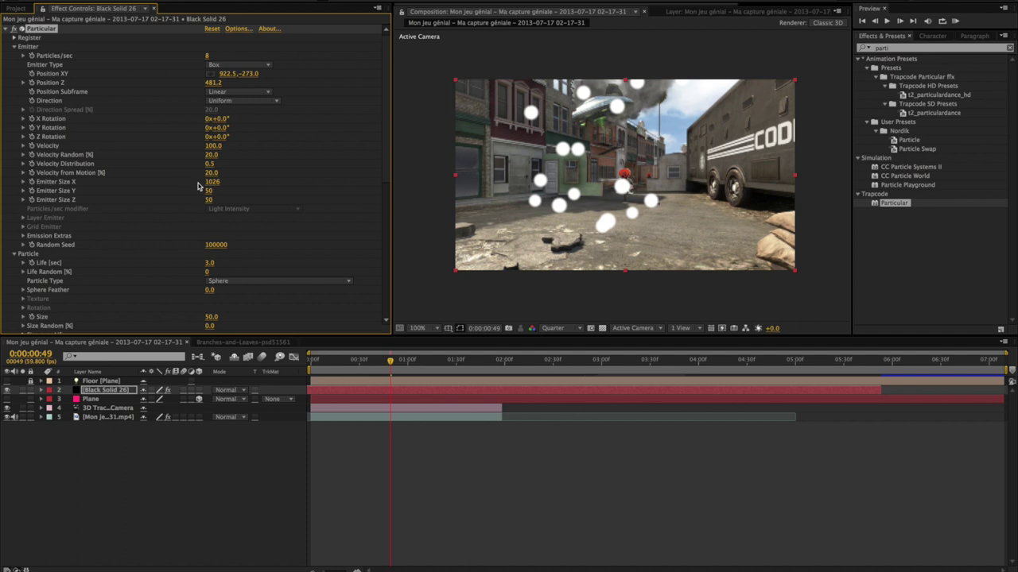
drag(210, 182, 572, 202)
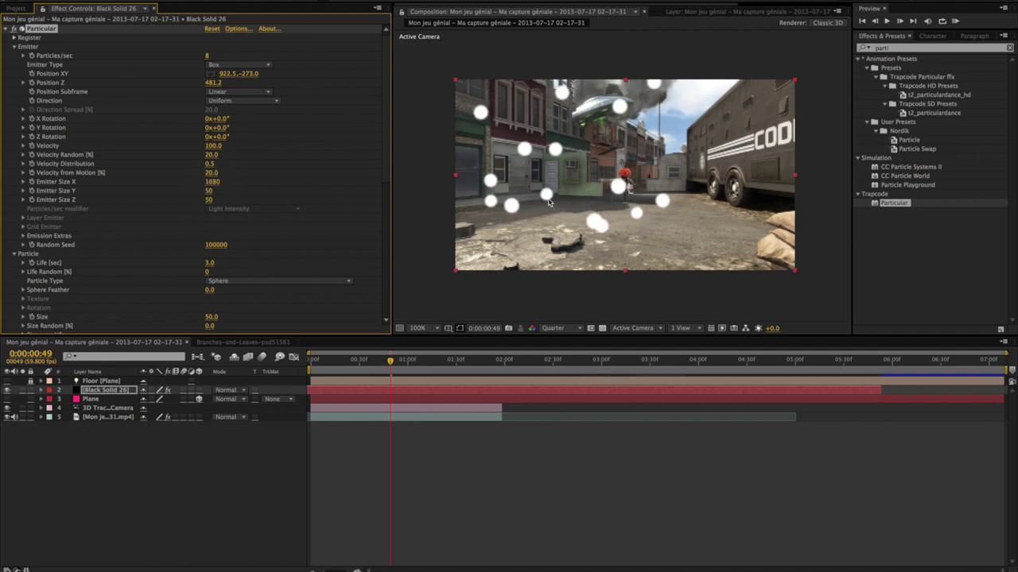
mouse_move(207, 199)
mouse_down()
mouse_move(741, 166)
mouse_move(338, 368)
mouse_move(526, 382)
mouse_up()
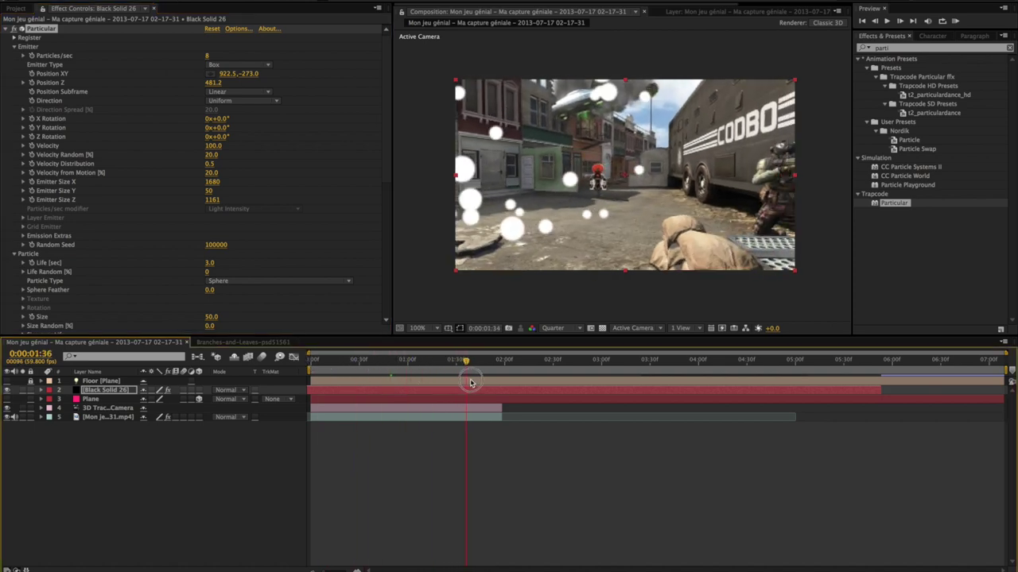
- Scrub through the shot to watch the spheres bounce across the street
drag(525, 381, 372, 381)
scroll(253, 260, down, 5)
scroll(190, 220, down, 5)
drag(352, 367, 418, 370)
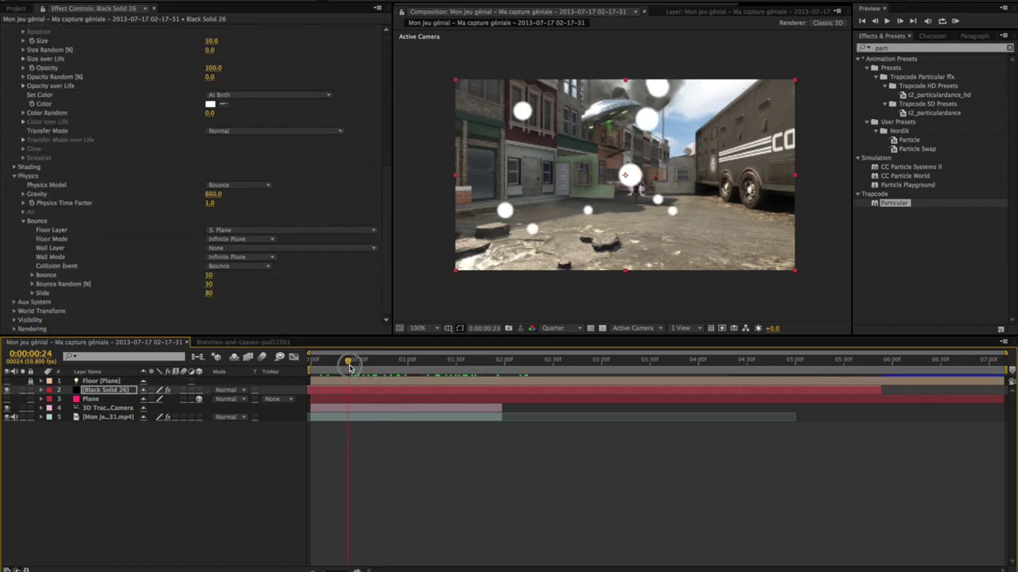
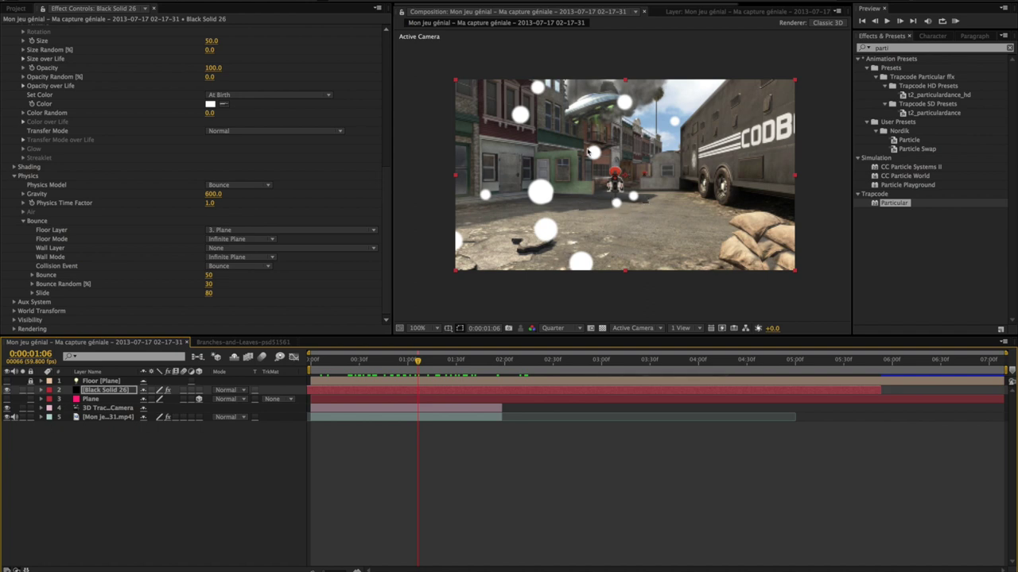
- Set Bounce to 10 and scrub the timeline to watch the lower bounce
drag(391, 368, 422, 376)
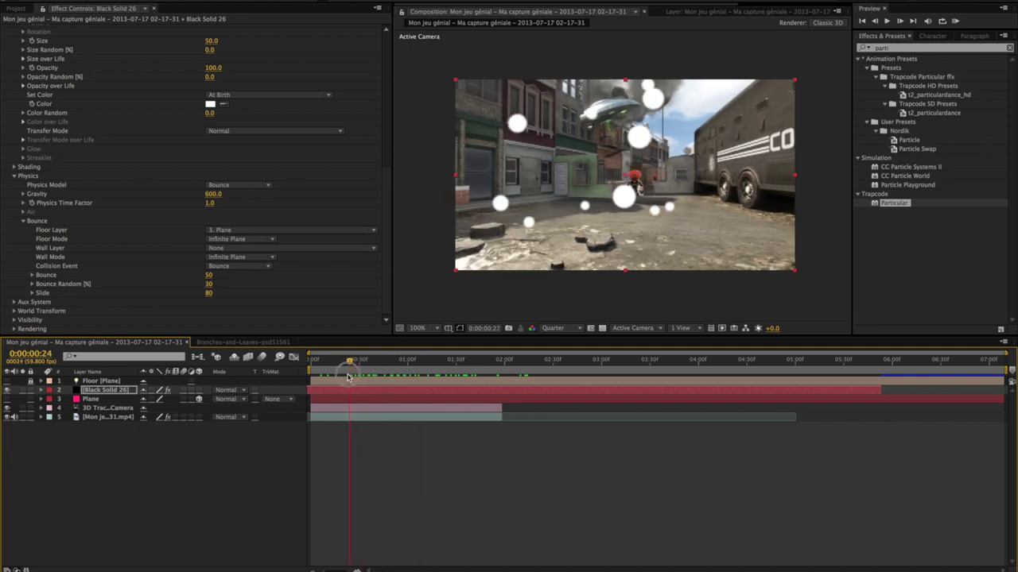
key(space)
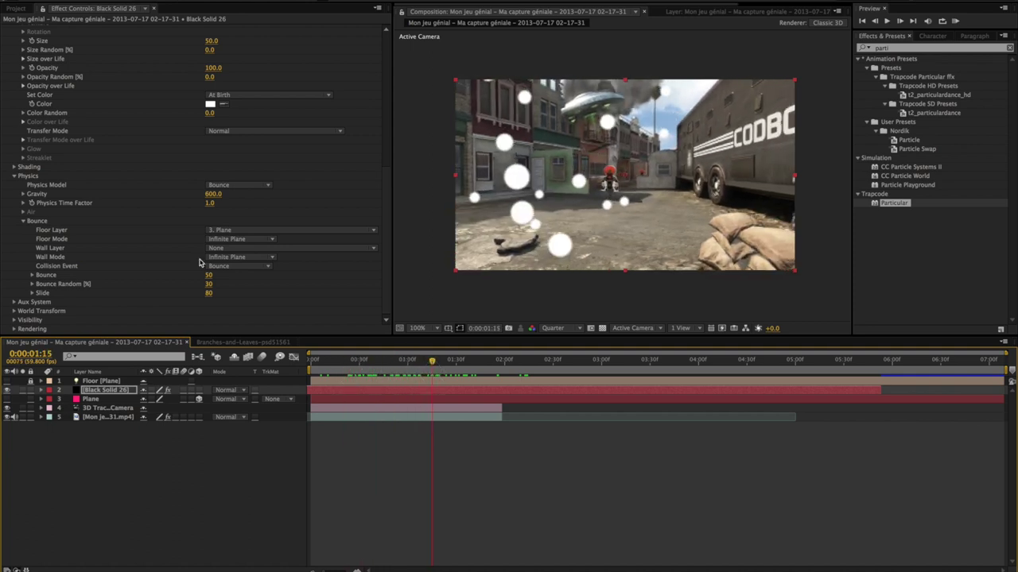
click(210, 275)
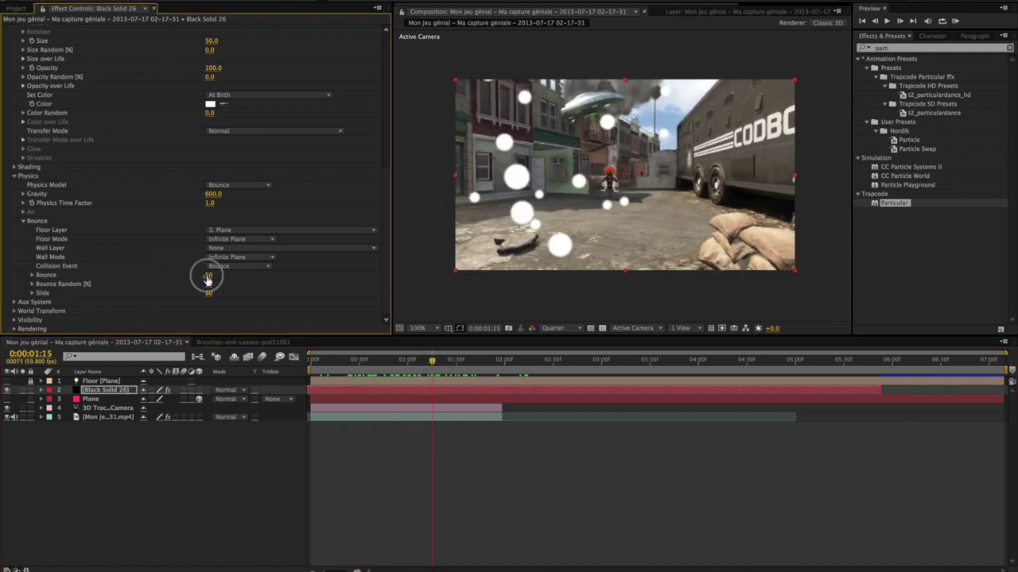
text(10)
key(Return)
drag(346, 367, 444, 400)
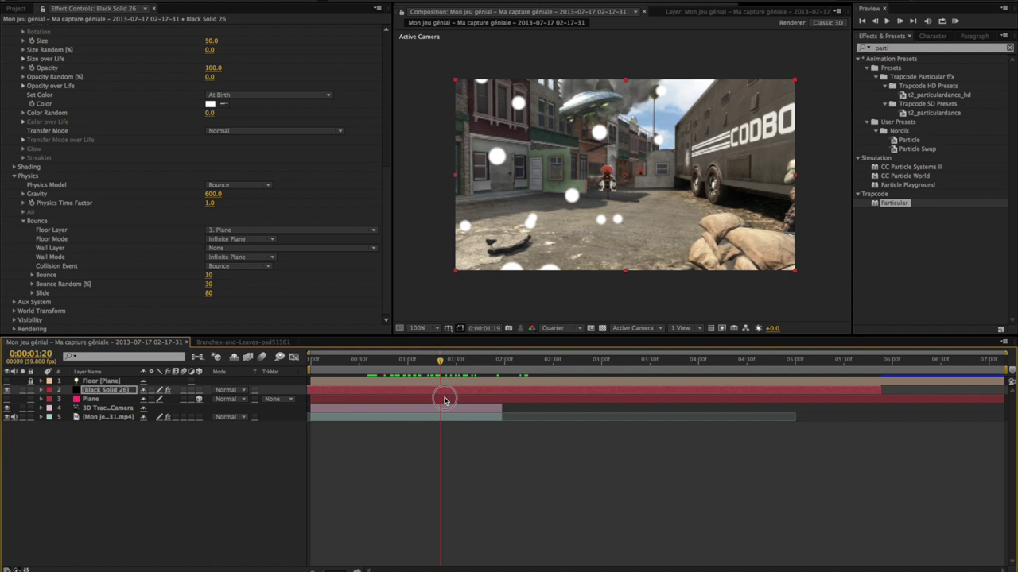
drag(445, 400, 380, 401)
drag(380, 400, 378, 400)
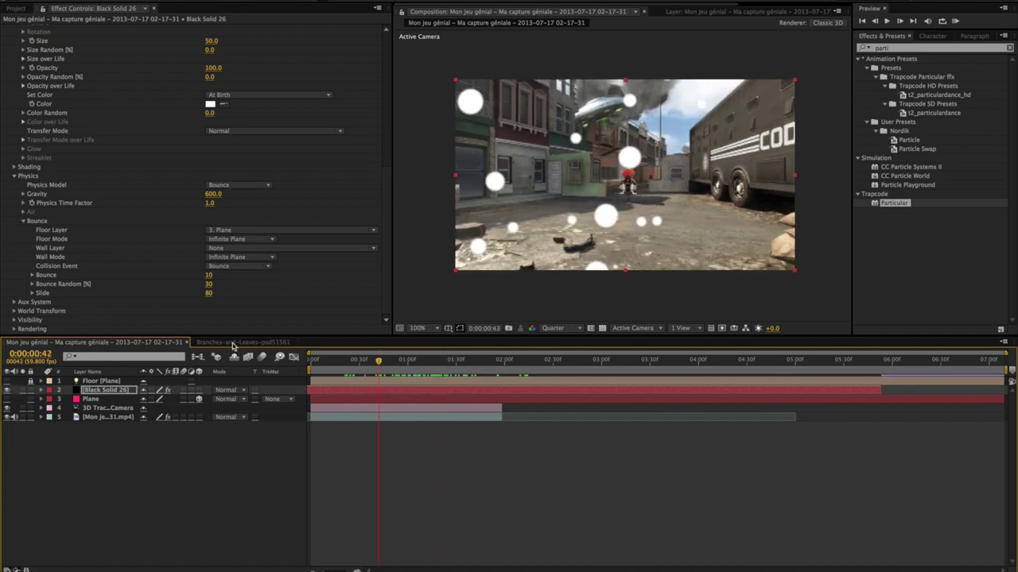
- Try higher Slide values, then set Slide back to 10 and review the result
click(209, 294)
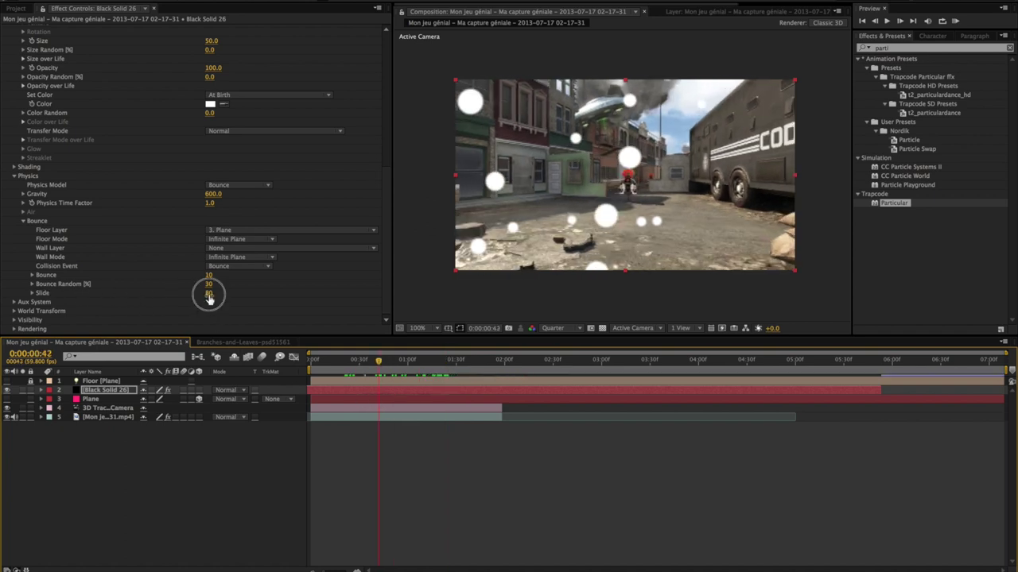
text(10)
key(Return)
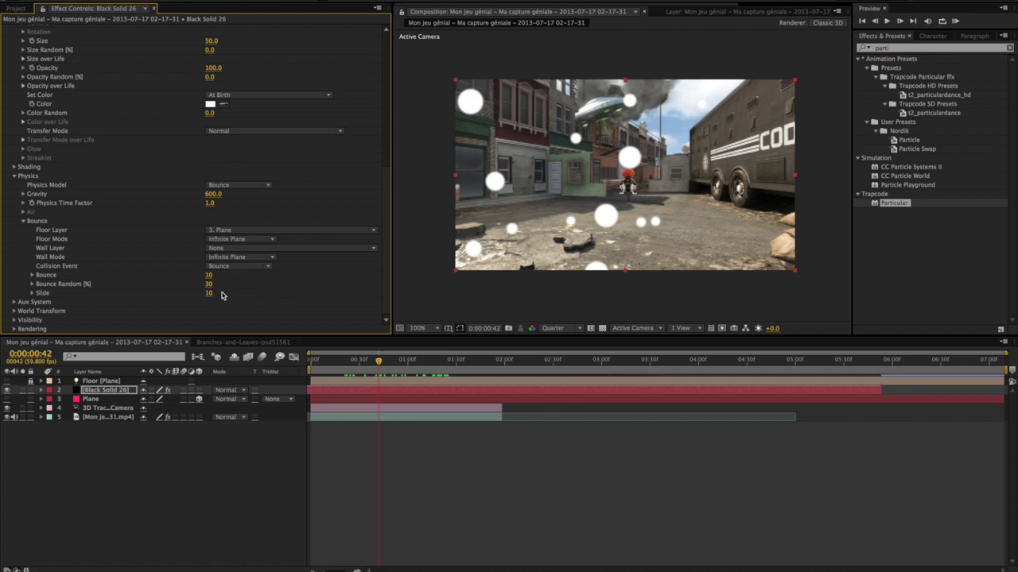
drag(208, 294, 250, 293)
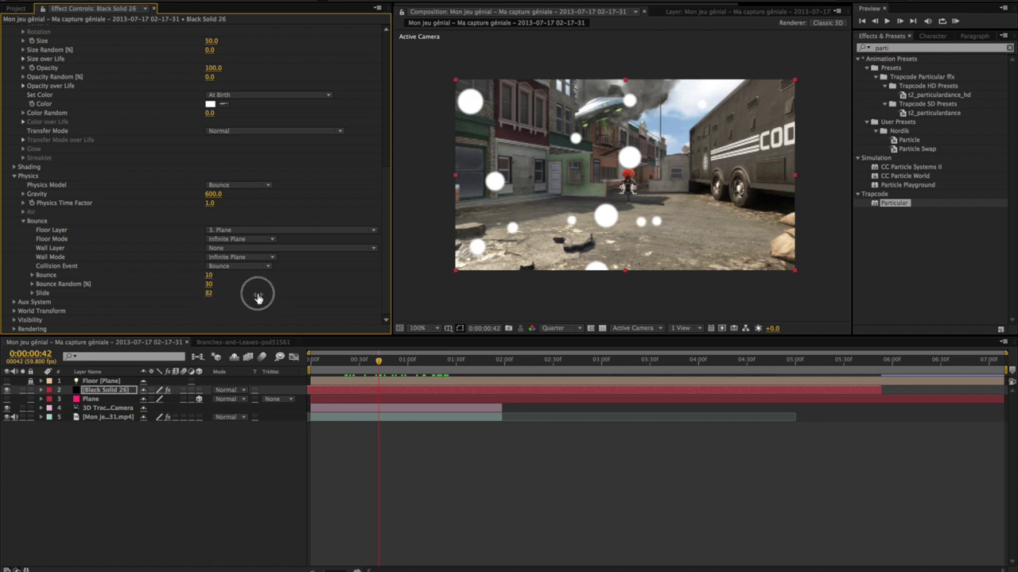
drag(487, 344, 386, 353)
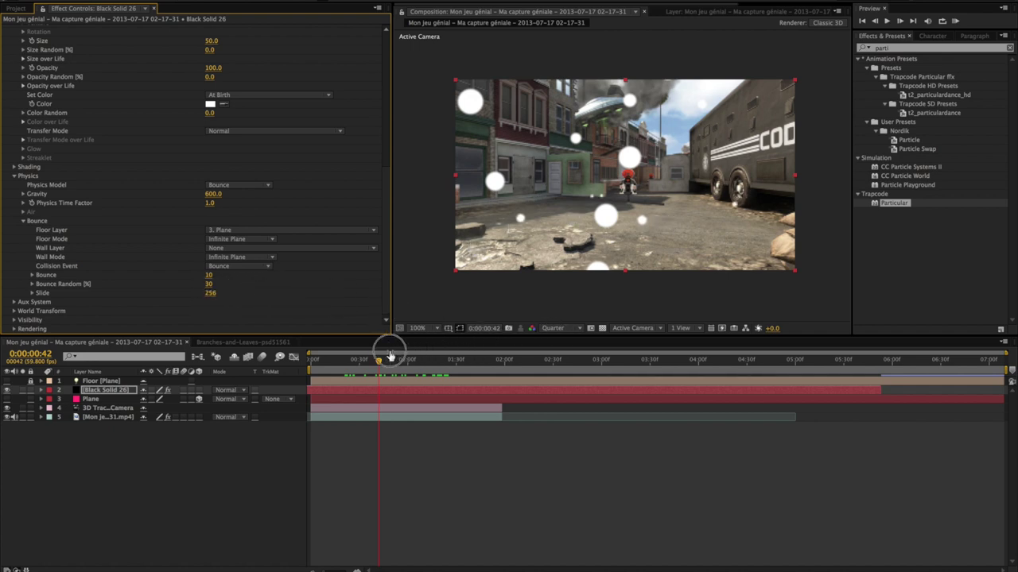
drag(379, 359, 412, 362)
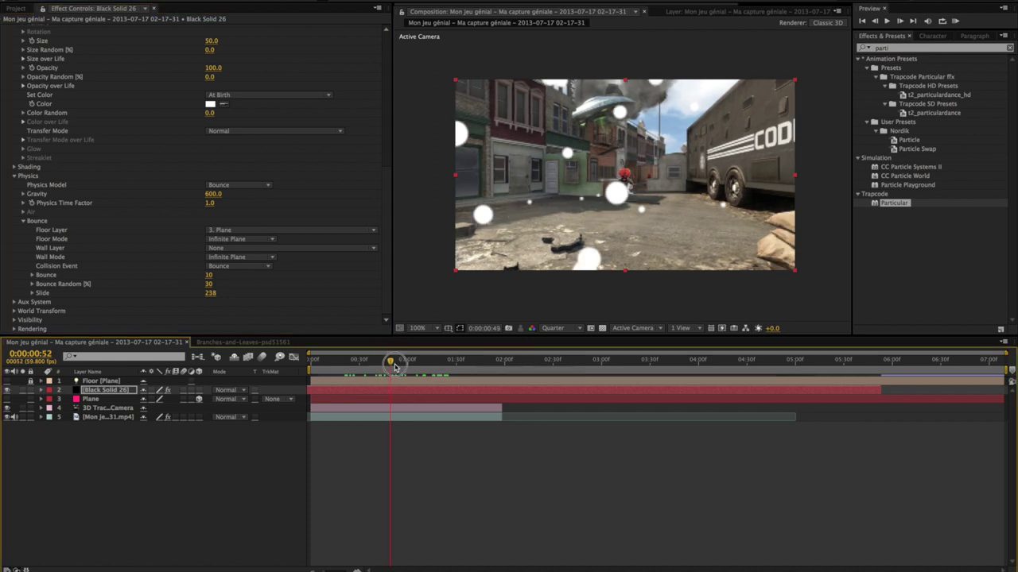
drag(422, 369, 372, 364)
click(214, 293)
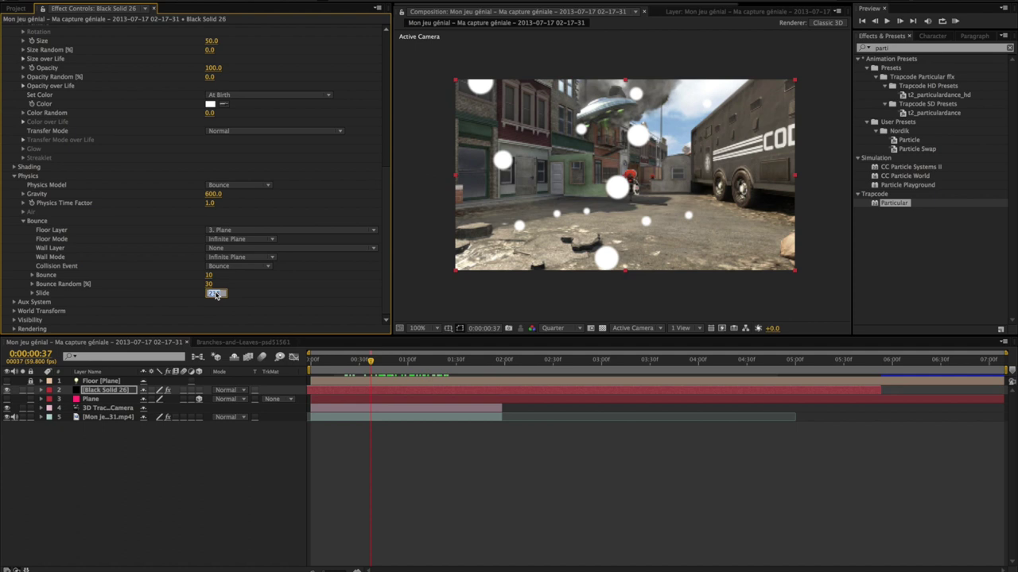
text(10)
key(Return)
drag(351, 369, 432, 372)
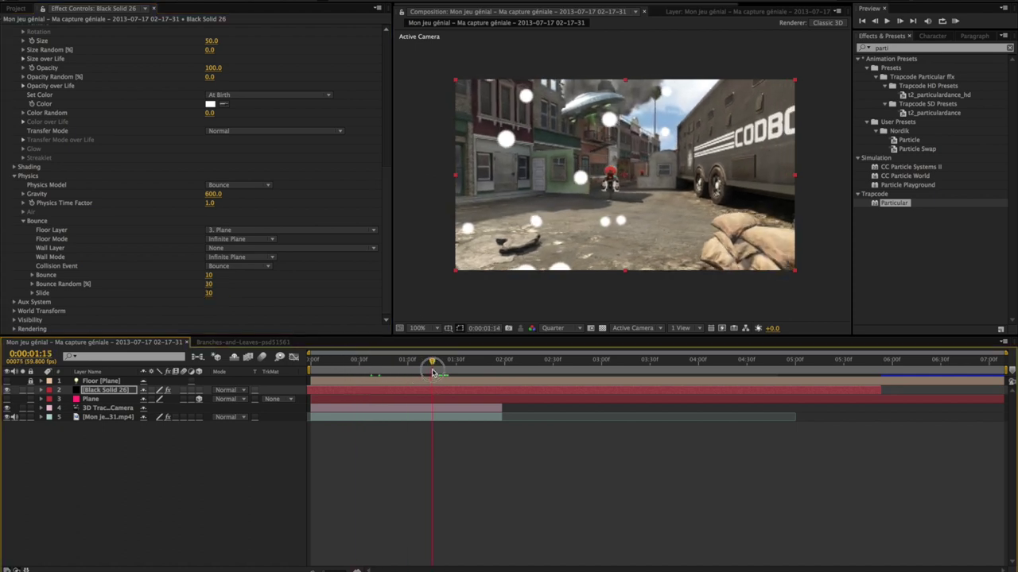
- Show the Project list, enlarge the timeline, widen the Name column and select Branches-and-Leaves-psd51559.psd
click(20, 9)
drag(406, 361, 422, 361)
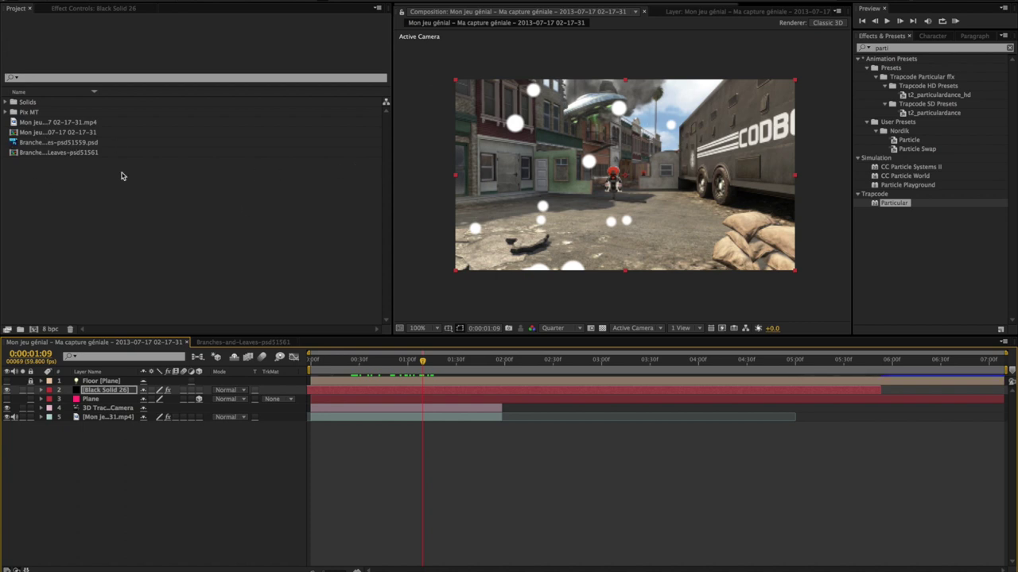
mouse_move(278, 335)
mouse_down()
mouse_move(312, 276)
mouse_move(358, 315)
mouse_up()
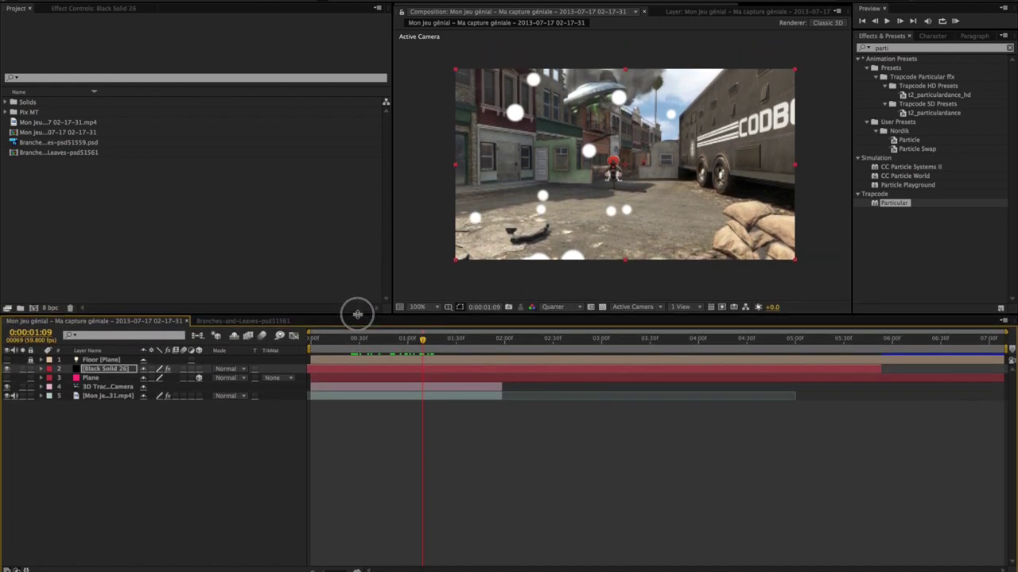
click(71, 142)
drag(99, 93, 182, 98)
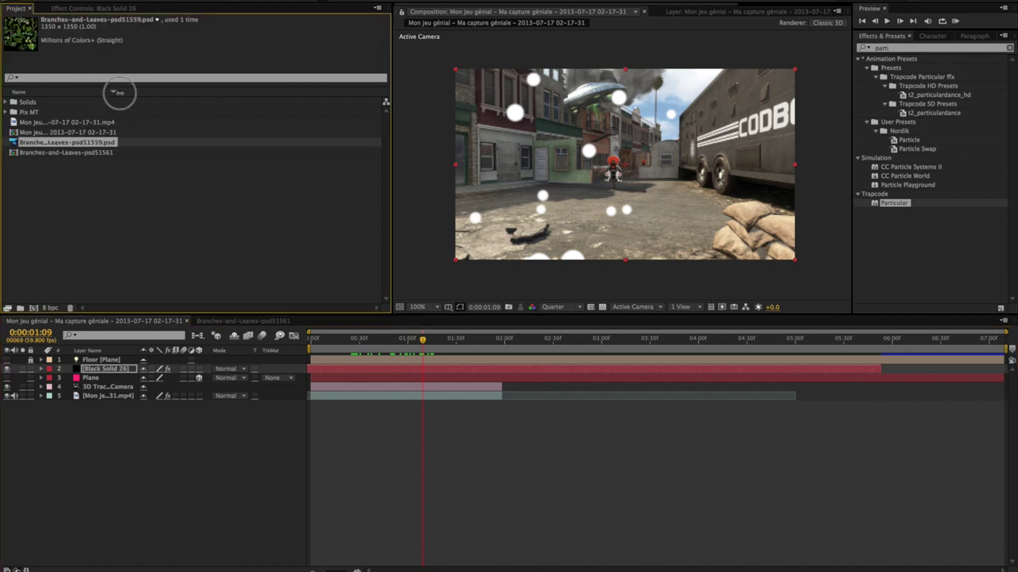
drag(181, 98, 235, 99)
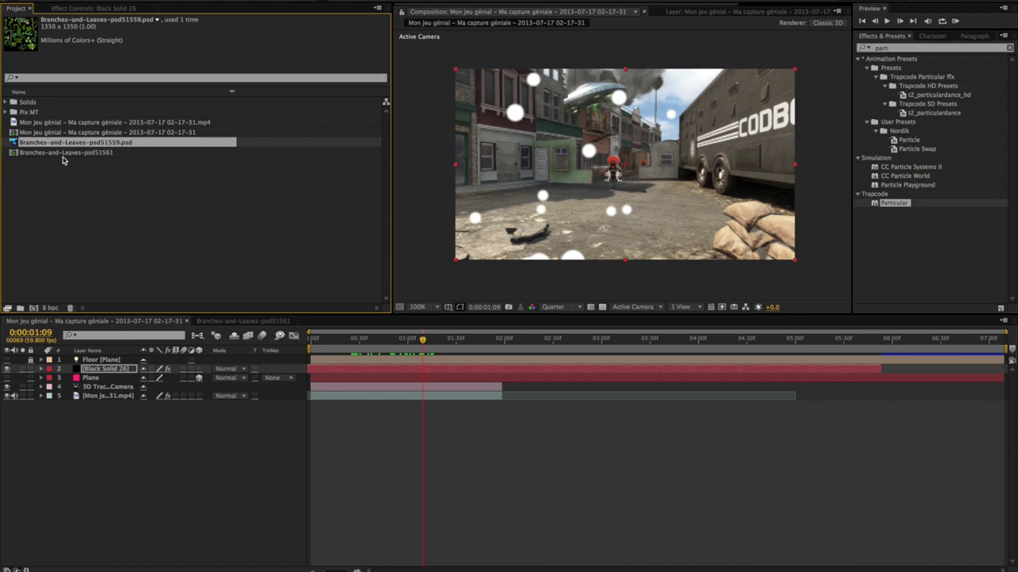
click(224, 236)
click(103, 143)
- Cancel the new composition and delete the unwanted Branches-and-Leaves-psd51561 composition
click(33, 307)
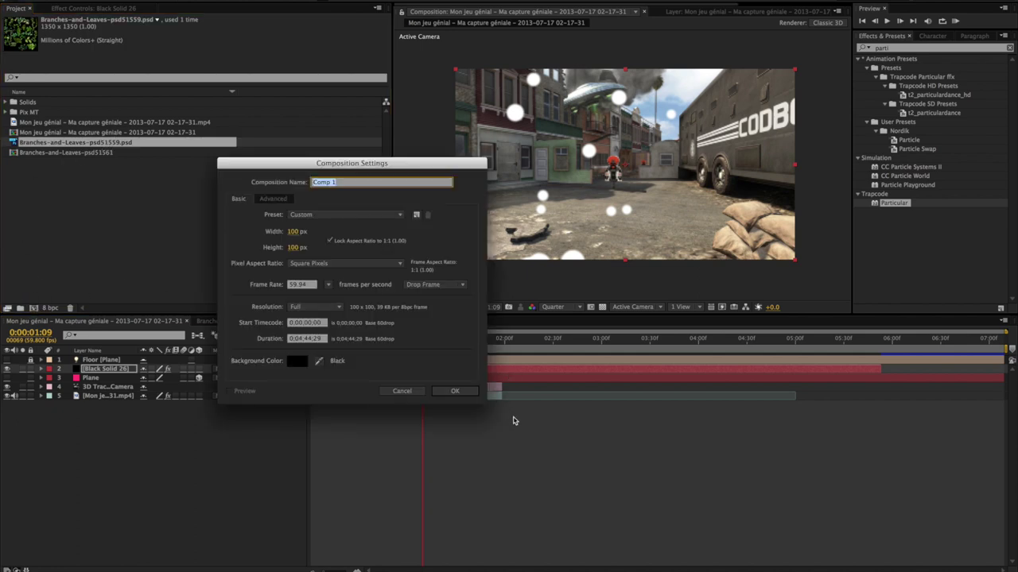
click(402, 391)
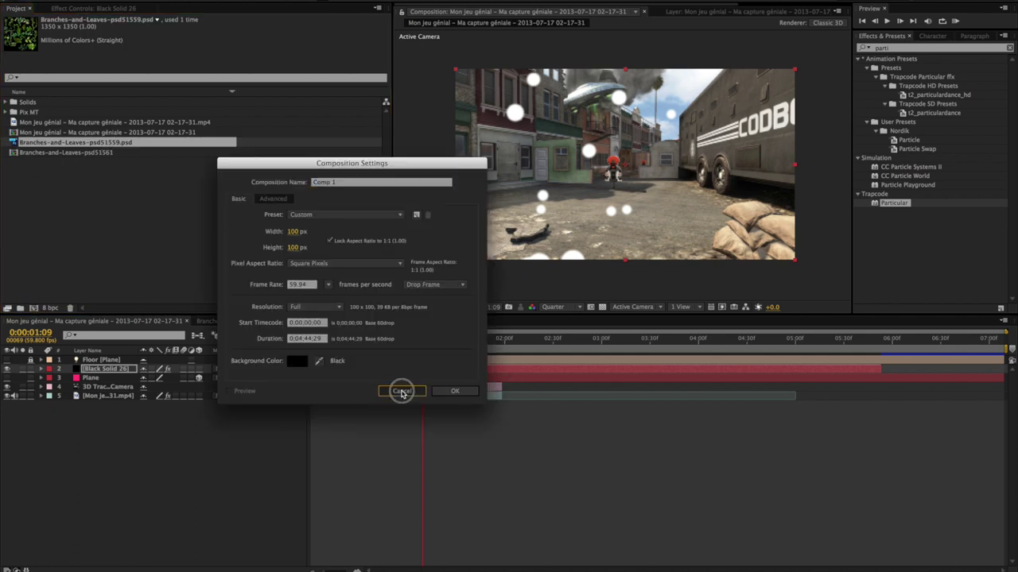
click(86, 152)
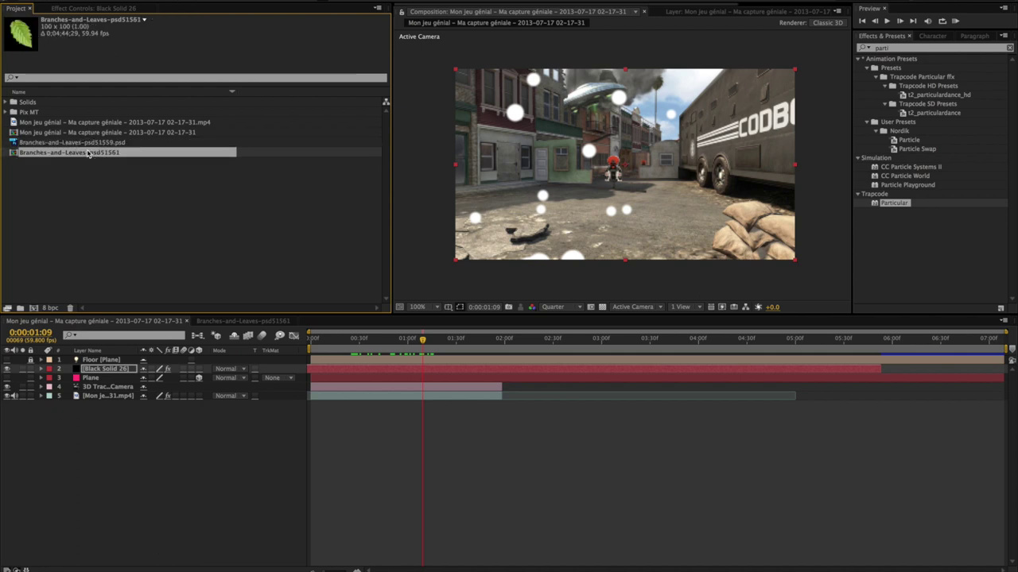
key(Delete)
click(617, 296)
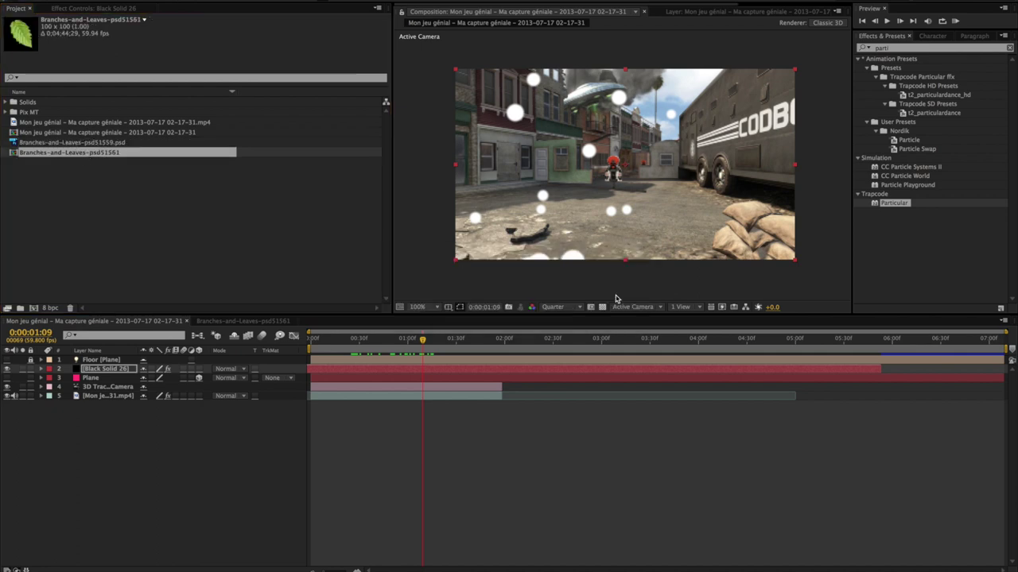
- Create a 1350 px square composition from Branches-and-Leaves-psd51559.psd
click(125, 142)
click(36, 307)
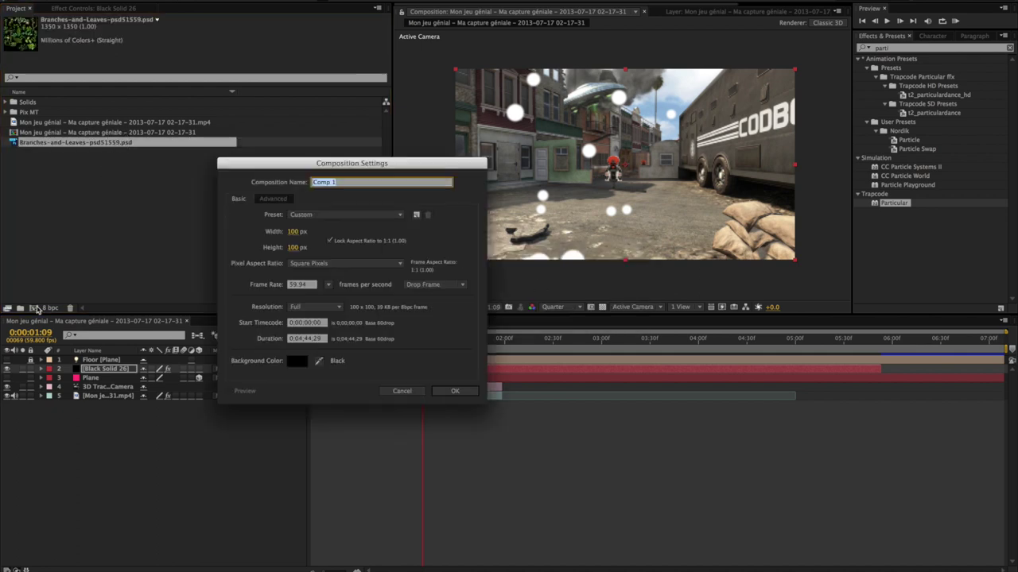
click(293, 231)
text(13)
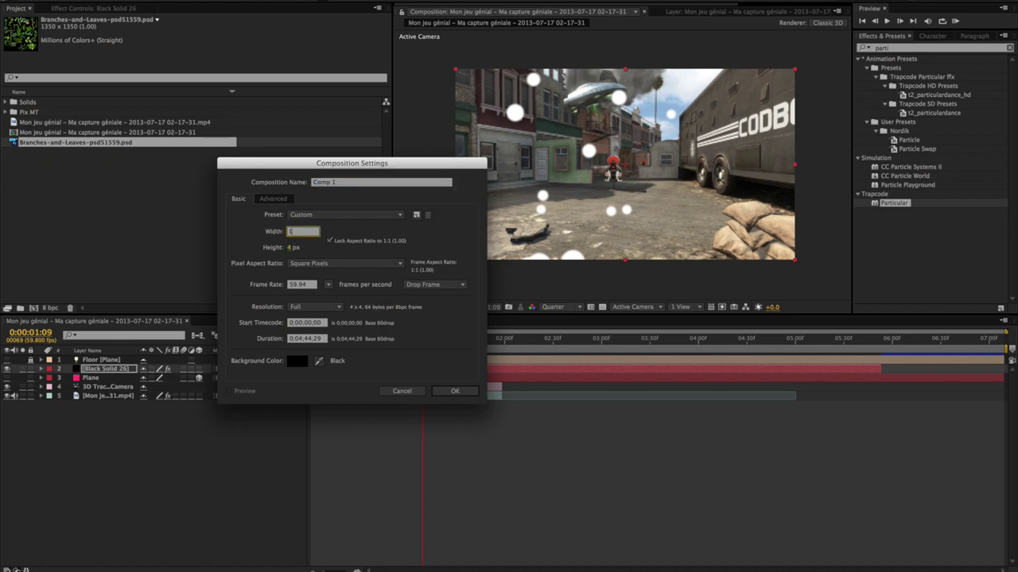
text(50)
key(Return)
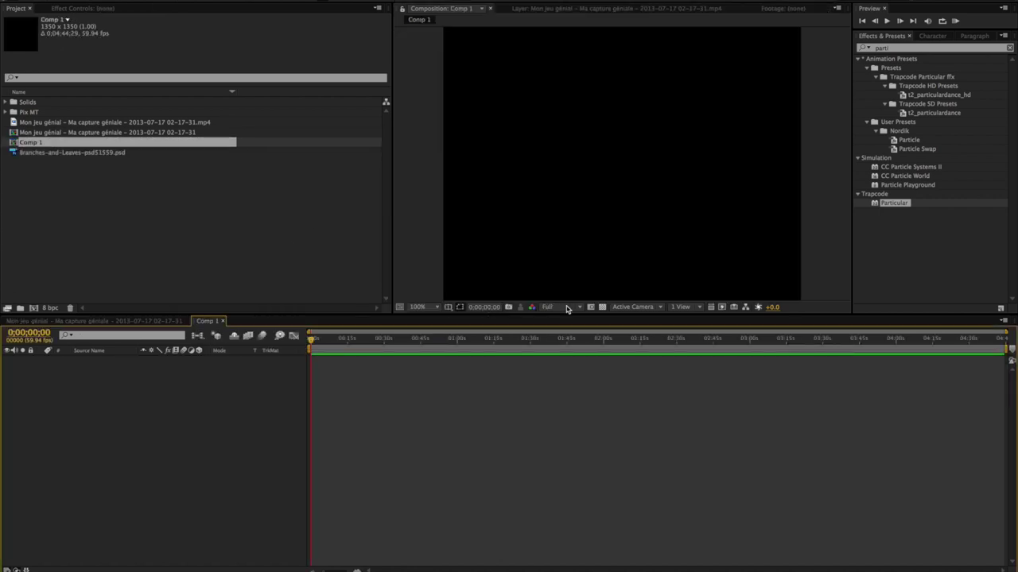
- Delete the unused Comp 1 and make a new composition from the Branches-and-Leaves image
scroll(609, 174, down, 4)
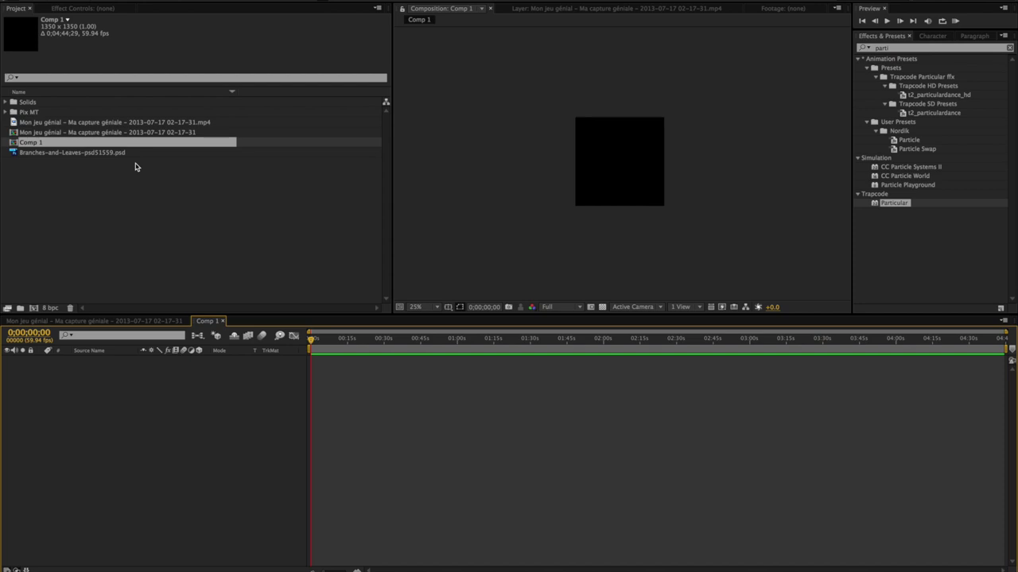
key(Delete)
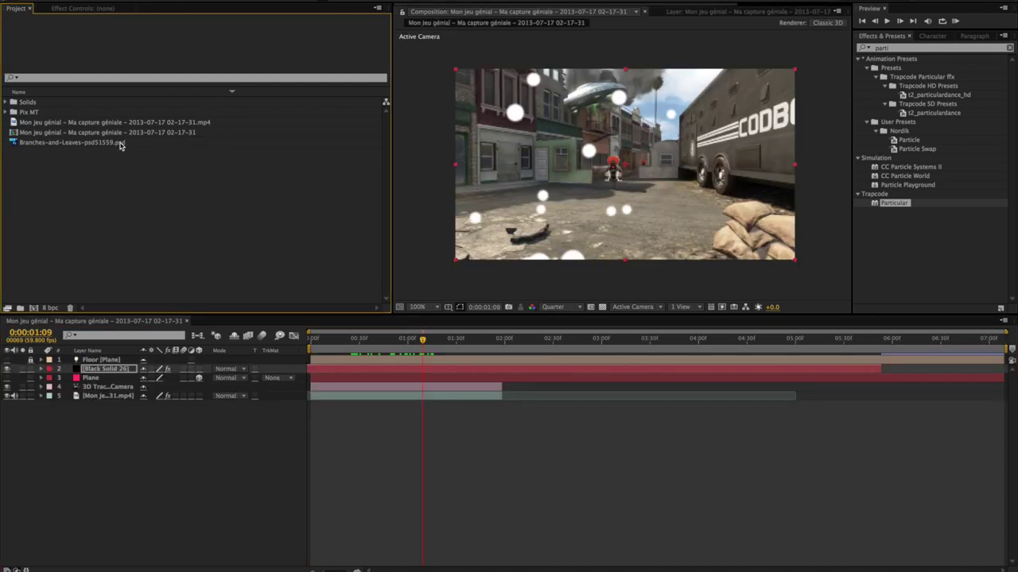
click(98, 146)
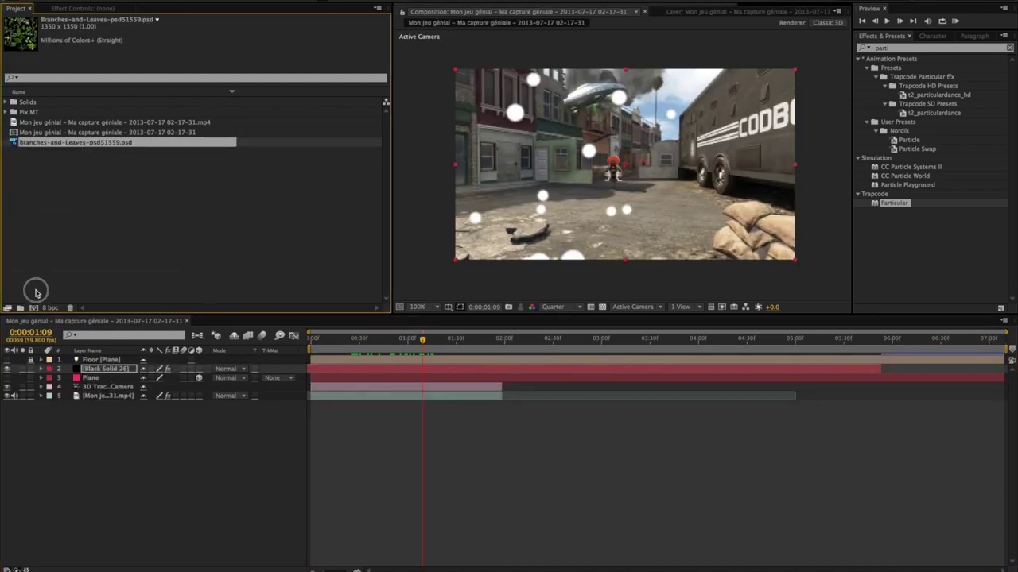
click(34, 308)
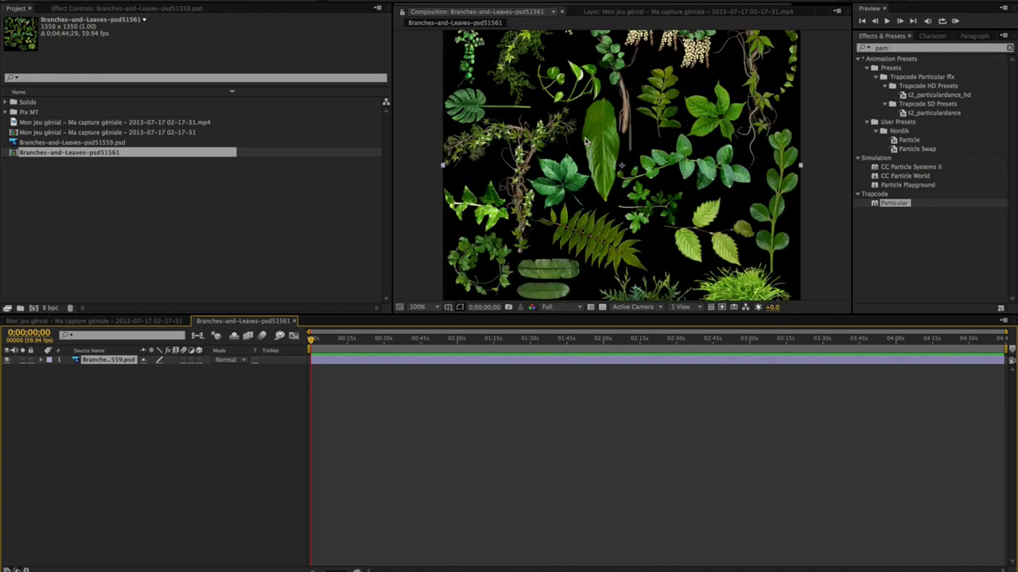
- Zoom in on a serrated leaf and draw a closed Pen mask around it
mouse_move(585, 139)
mouse_down()
mouse_move(530, 85)
mouse_move(477, 178)
mouse_move(546, 199)
mouse_up()
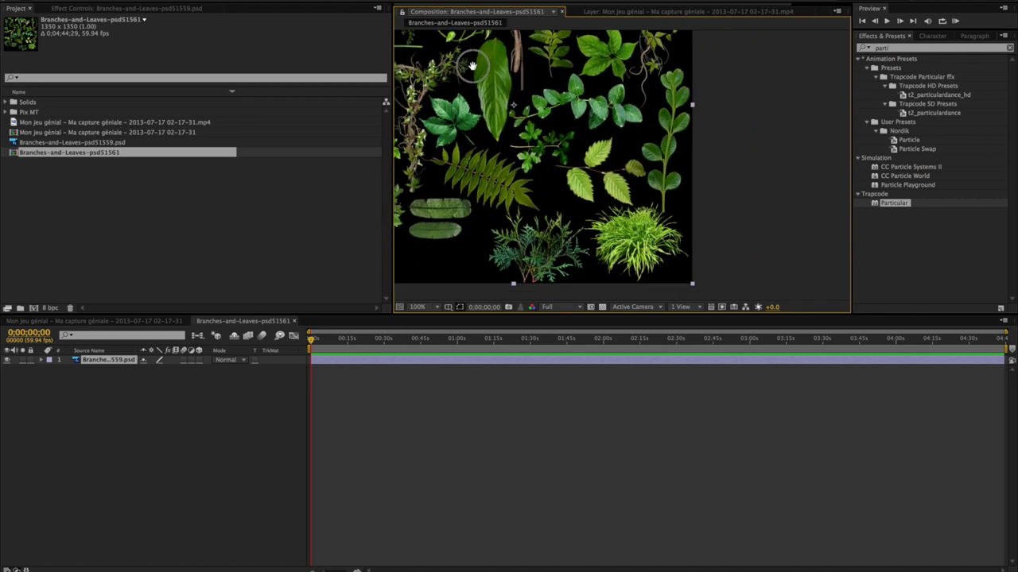
drag(547, 199, 419, 66)
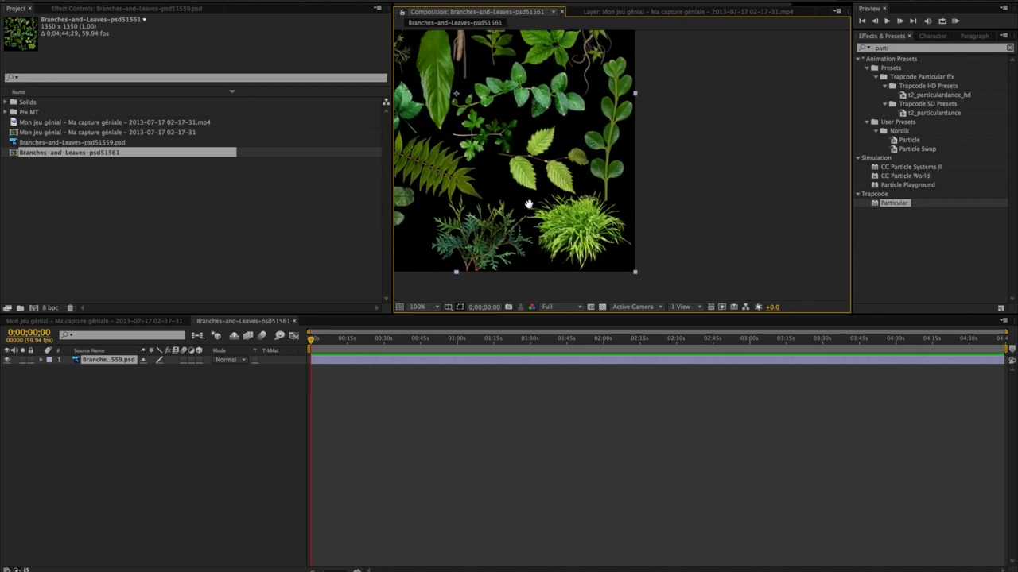
scroll(528, 153, up, 4)
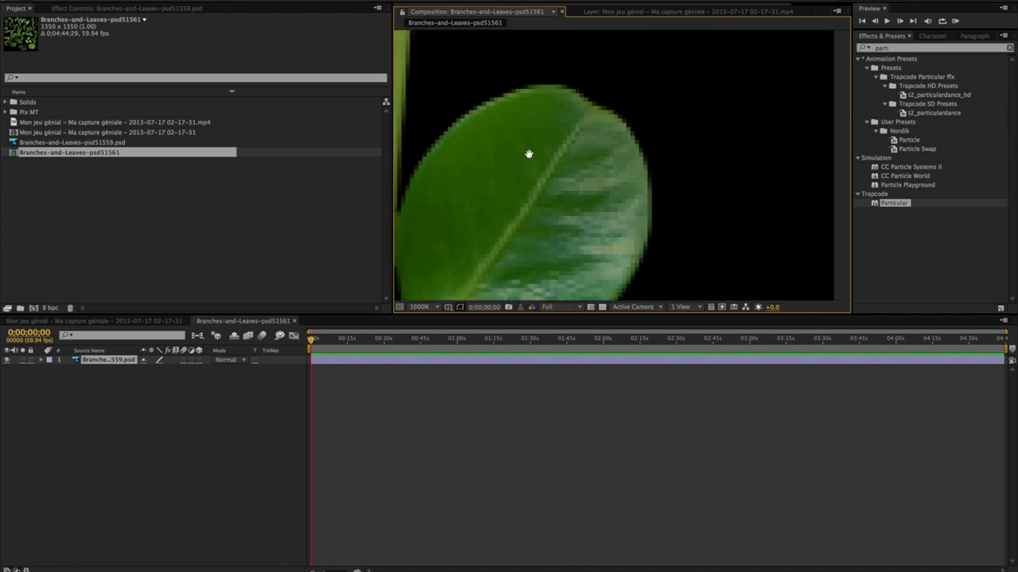
drag(527, 152, 844, 72)
drag(602, 109, 637, 180)
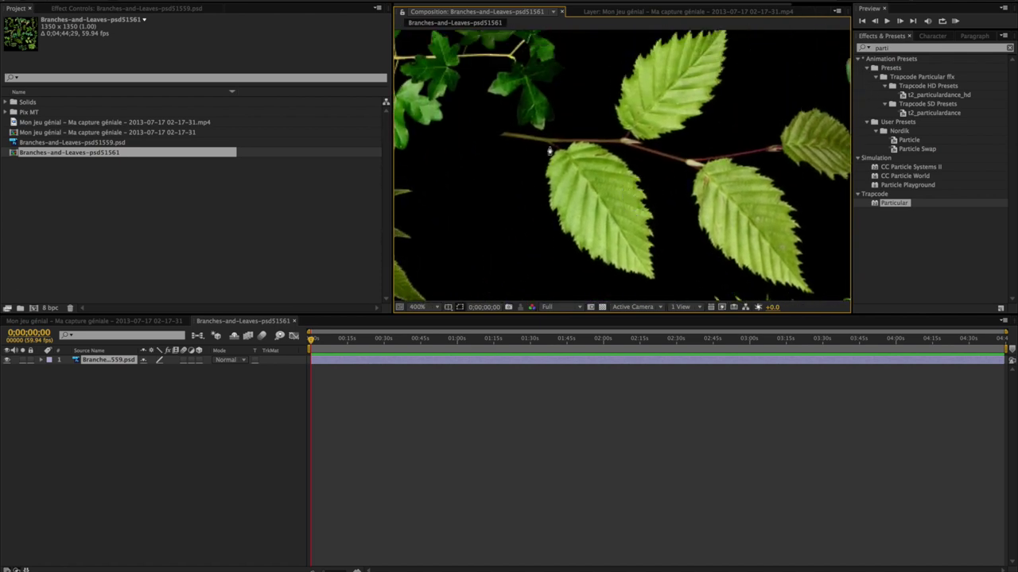
click(529, 153)
drag(554, 238, 581, 267)
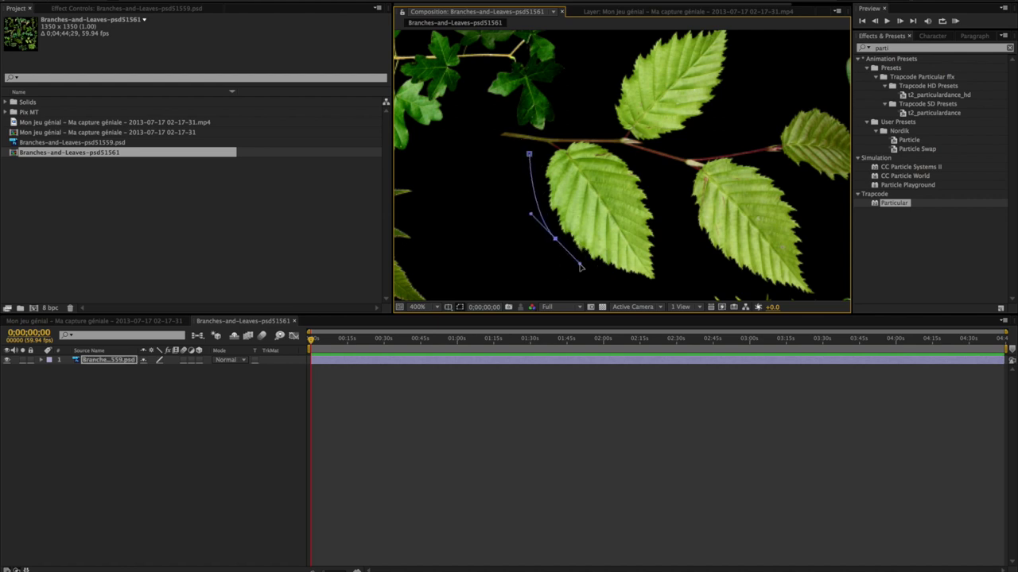
click(663, 291)
click(664, 199)
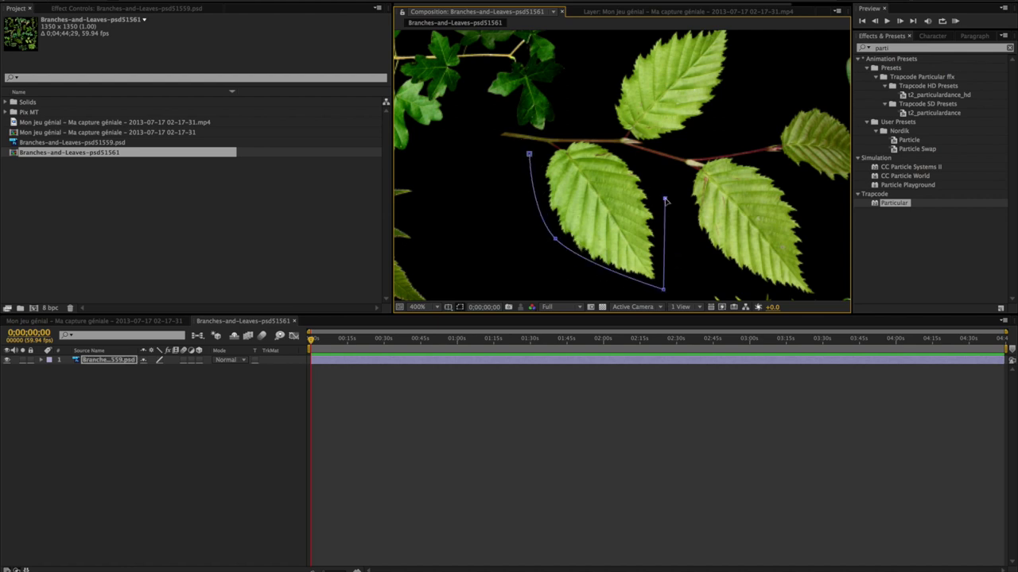
drag(613, 144, 561, 145)
click(530, 154)
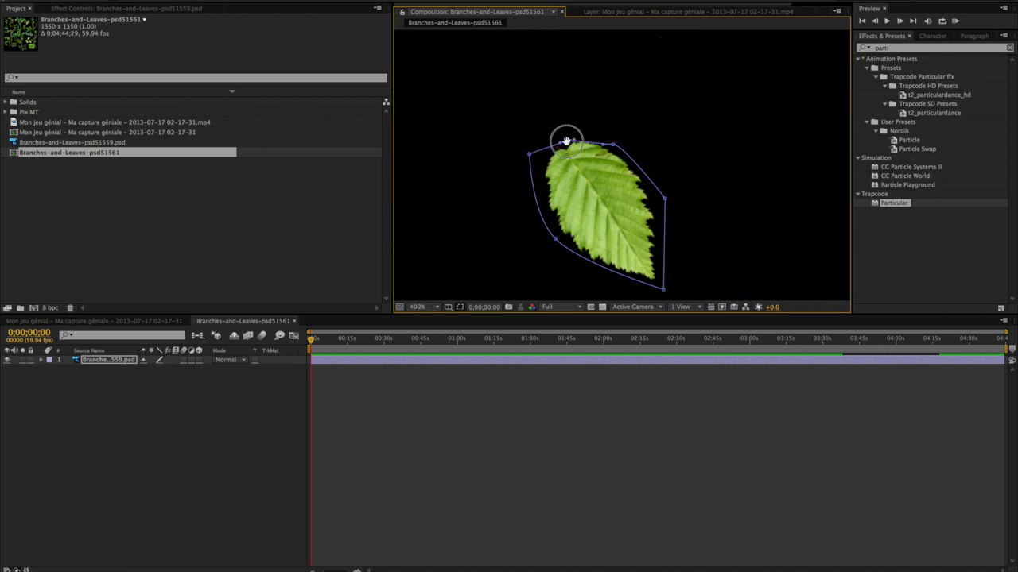
- Deselect the layer and return the playhead to the start to check the isolated leaf
click(540, 338)
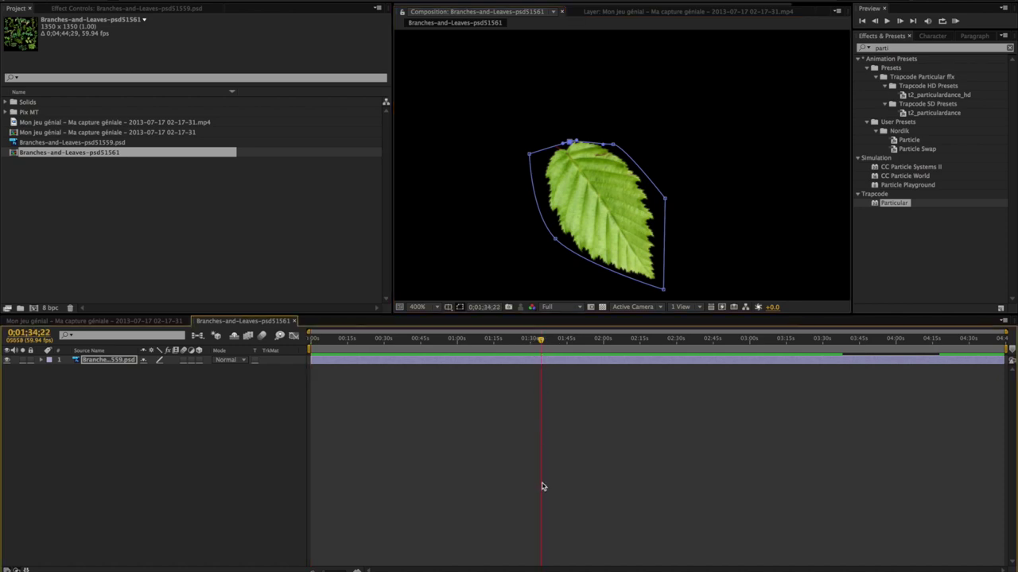
click(540, 492)
click(314, 339)
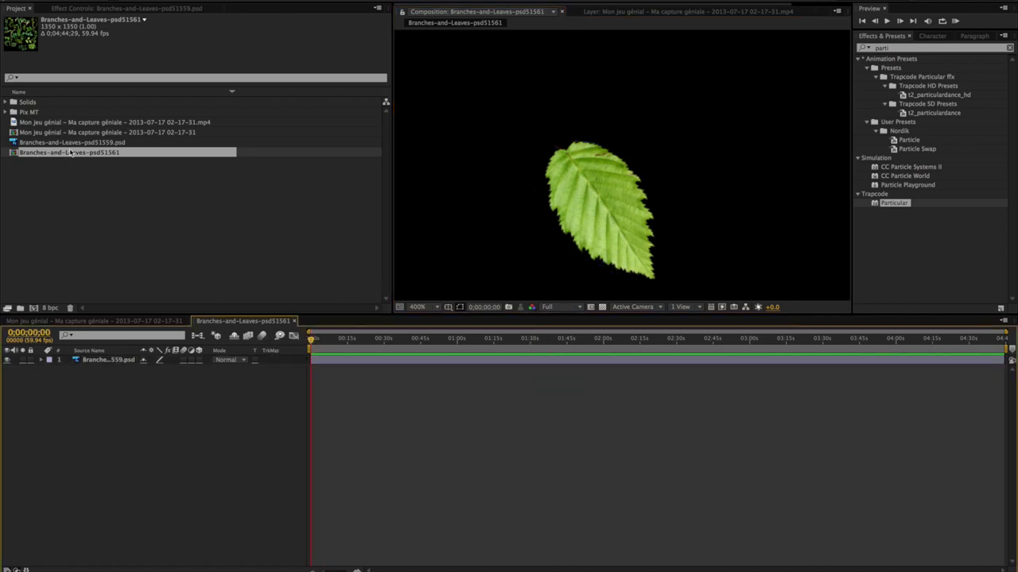
- Set Branches-and-Leaves-psd51561's Composition Settings width to 100, making it 100 × 100 px
right_click(70, 152)
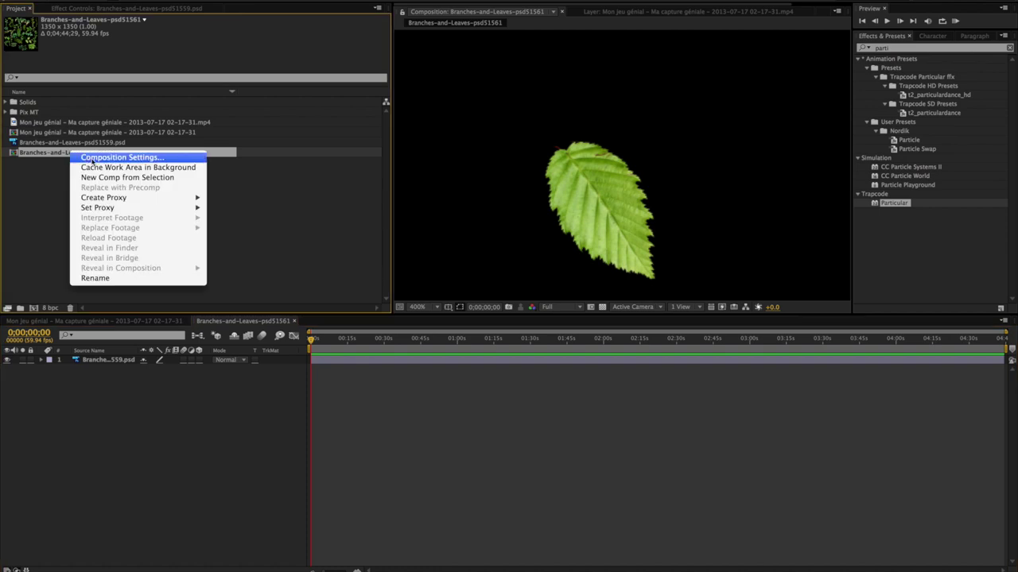
click(96, 157)
drag(345, 165, 235, 166)
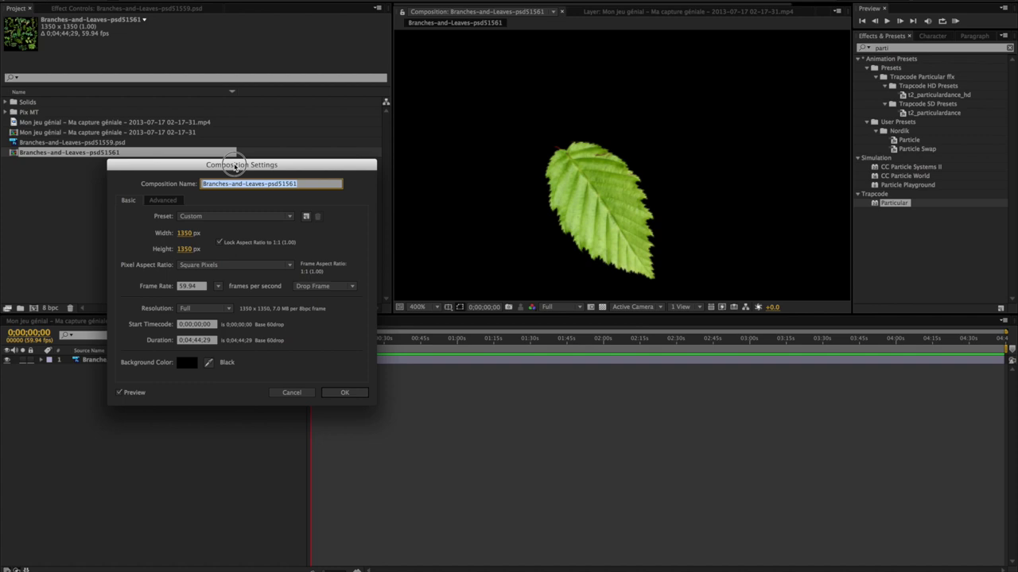
drag(235, 166, 323, 169)
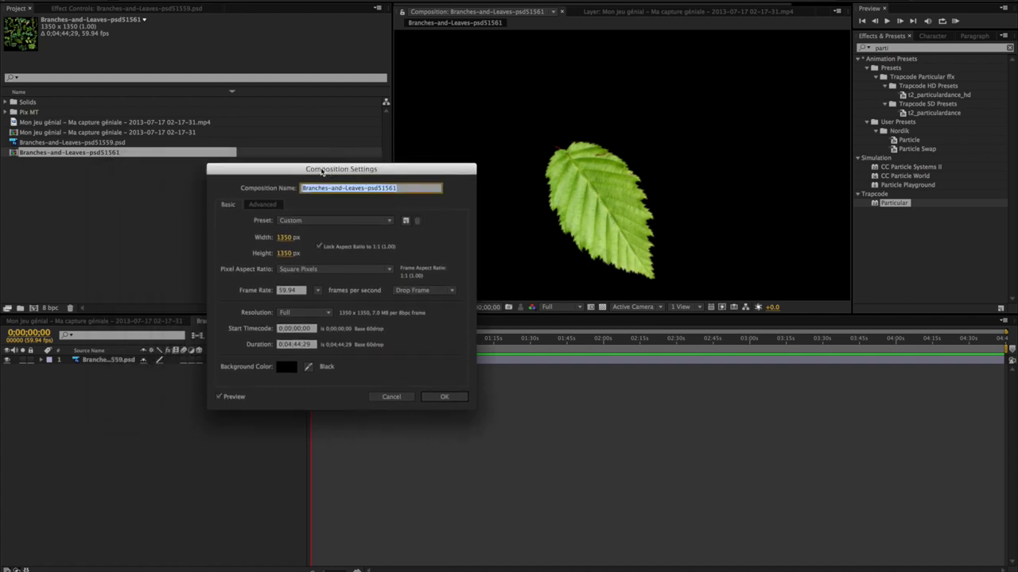
click(287, 237)
text(100)
key(Return)
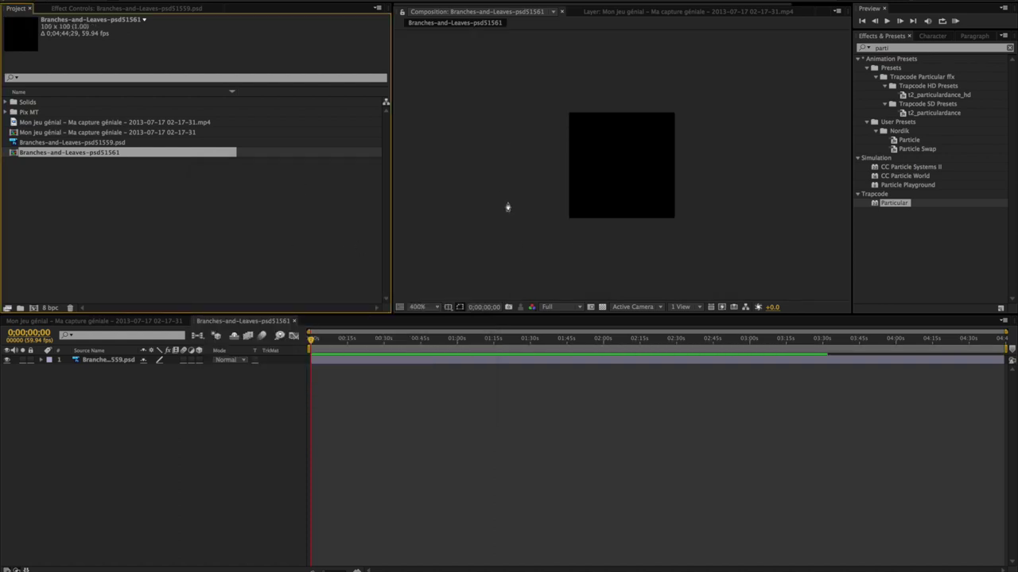
scroll(653, 188, down, 10)
scroll(656, 188, up, 6)
scroll(656, 188, up, 2)
click(681, 245)
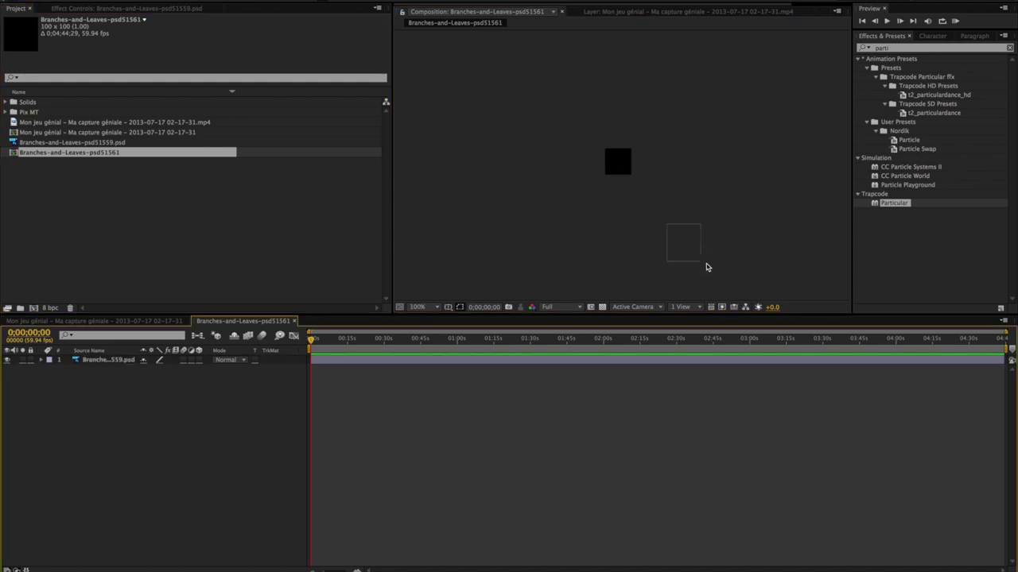
- Scale the masked leaf down to 72% and move it inside the 100 × 100 frame
drag(686, 243, 620, 164)
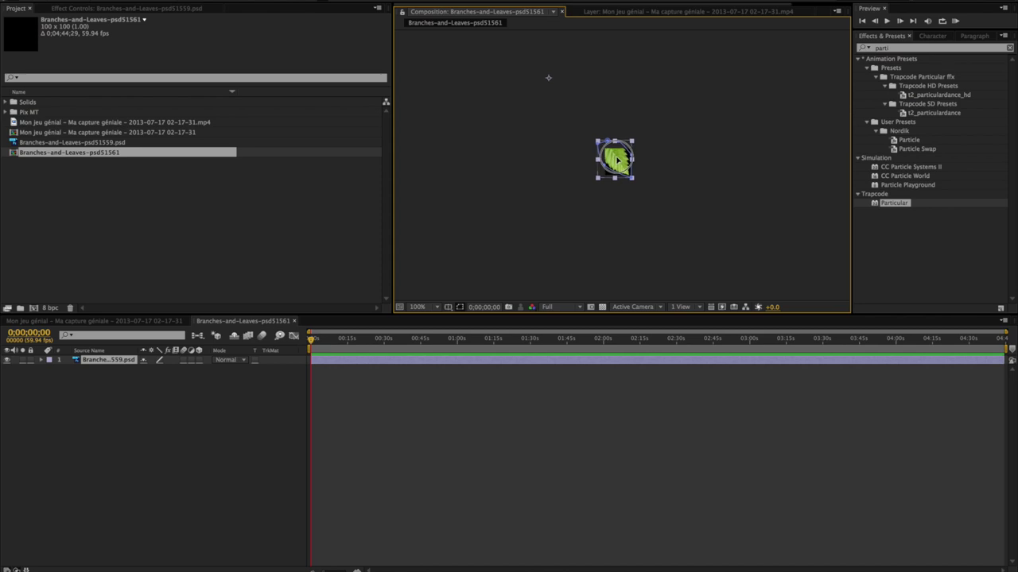
scroll(619, 165, up, 1)
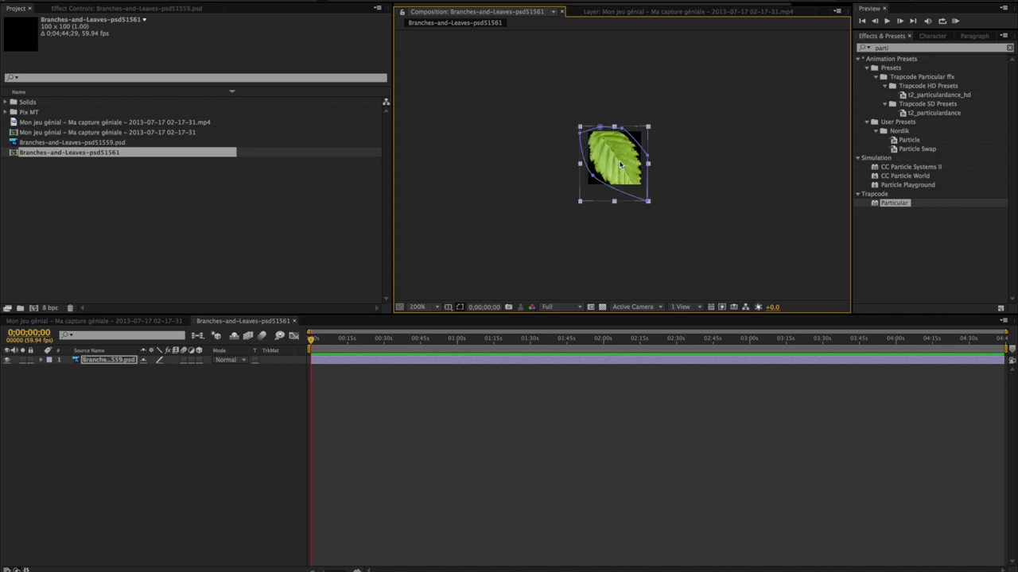
scroll(619, 165, up, 2)
key(s)
drag(163, 369, 149, 369)
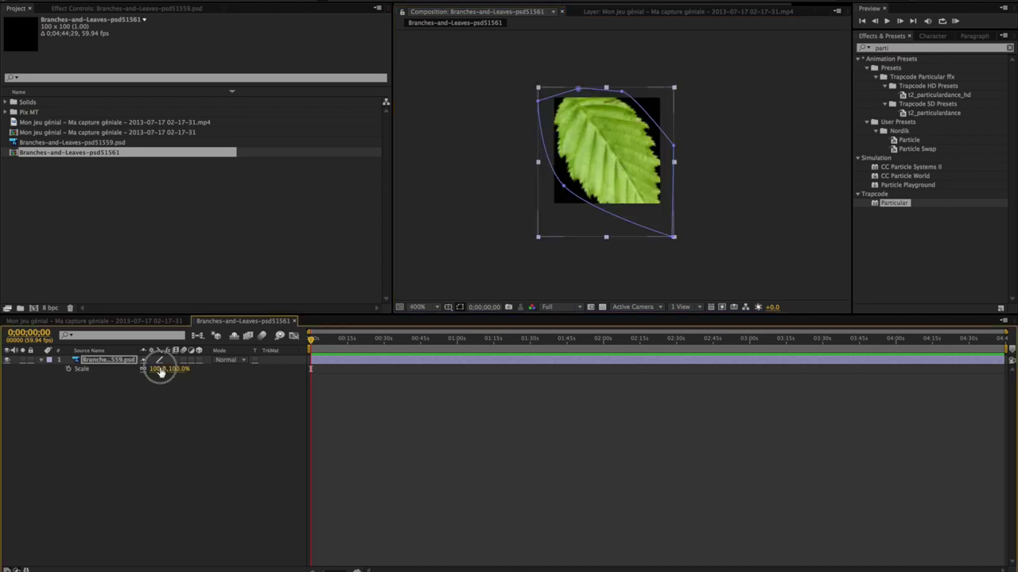
drag(568, 124, 615, 183)
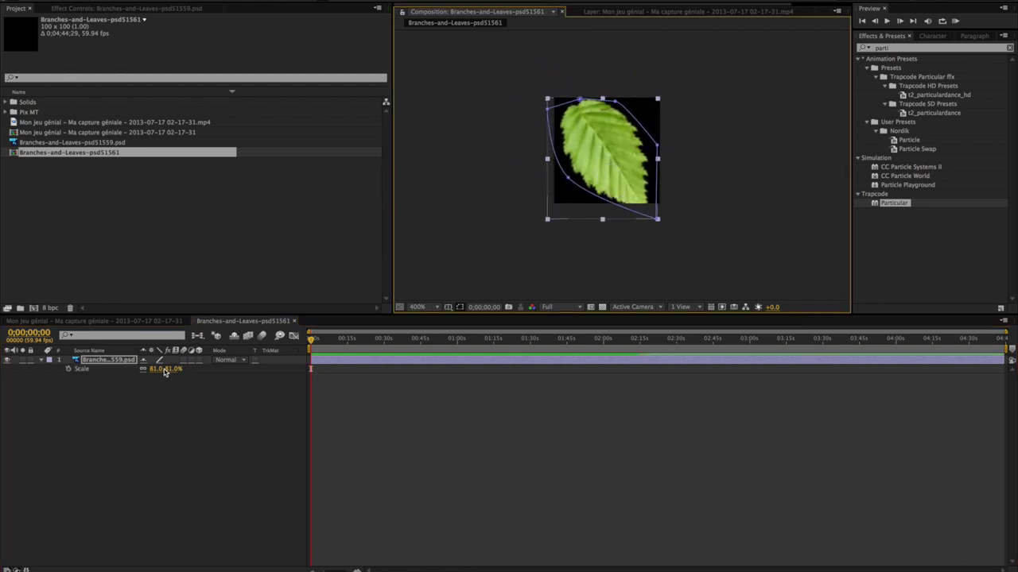
drag(168, 369, 145, 370)
drag(602, 154, 608, 152)
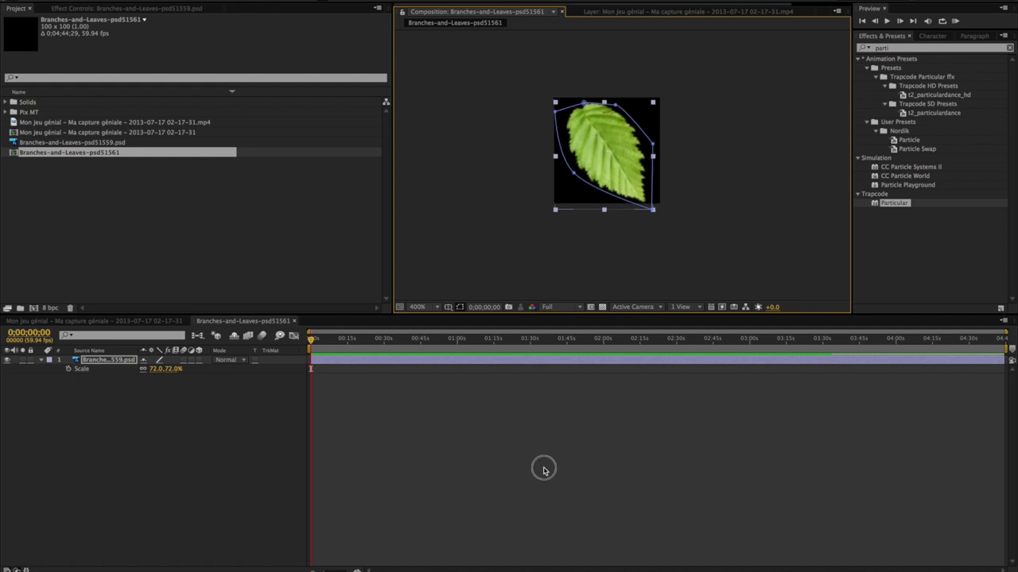
click(544, 471)
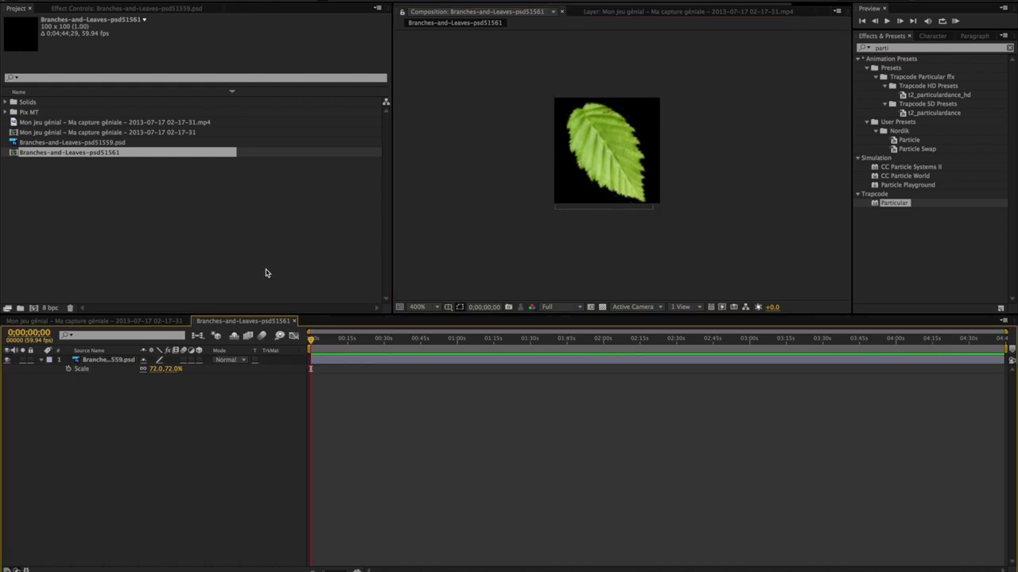
- Add the leaf composition to Mon jeu génial as a hidden layer and show Black Solid 26's Particular settings
click(105, 321)
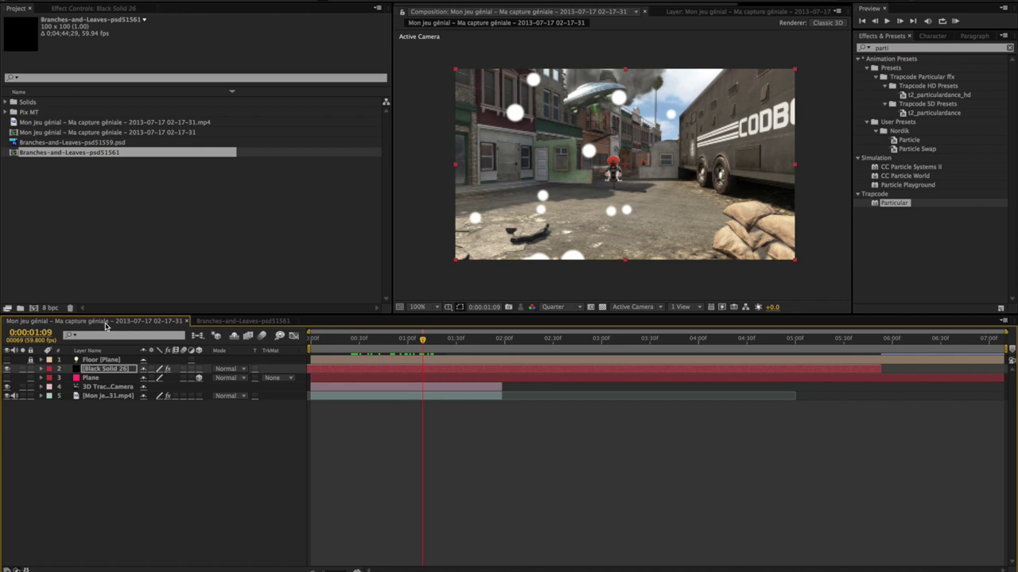
drag(79, 156, 104, 384)
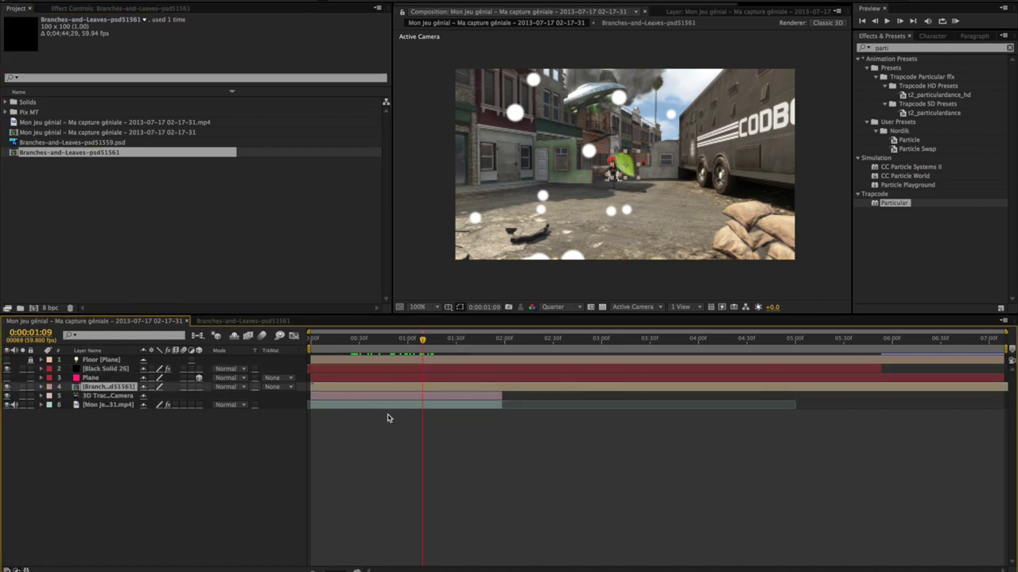
click(7, 386)
click(114, 370)
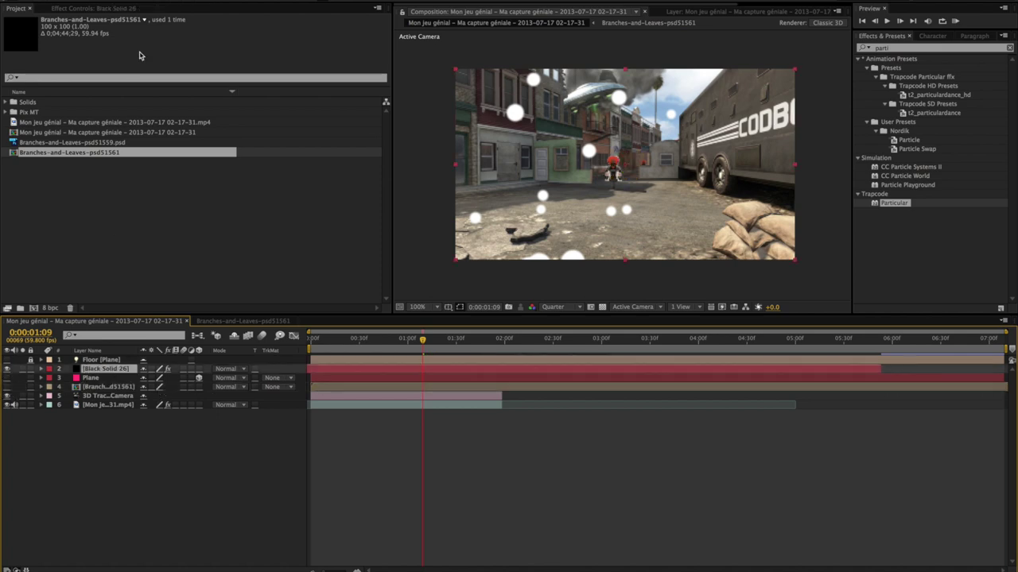
click(118, 9)
- Set Particle Type to Textured Polygon with the Branches-and-Leaves-psd51561 layer as texture
scroll(80, 152, down, 3)
scroll(80, 152, down, 2)
scroll(81, 152, up, 5)
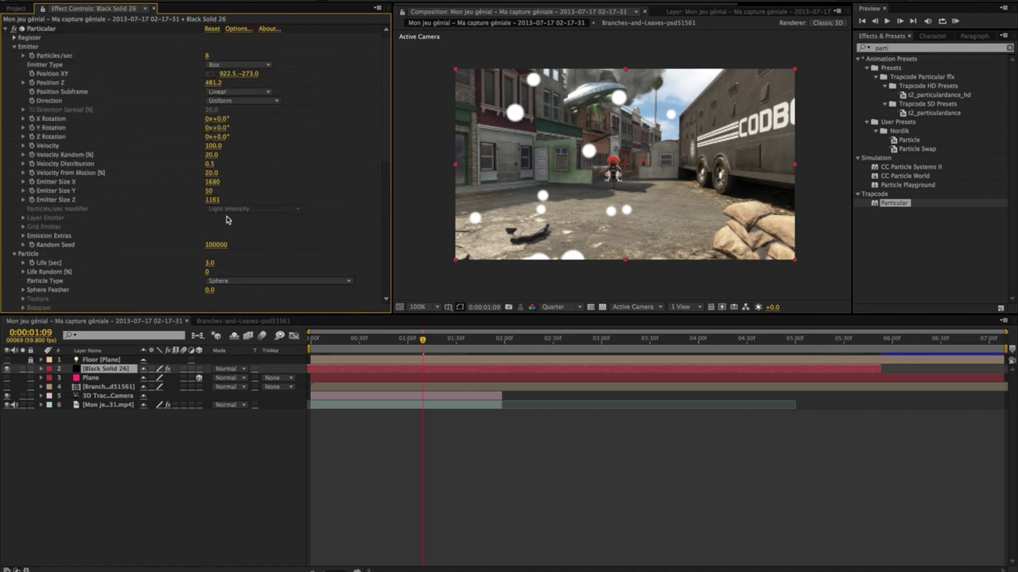
scroll(227, 219, down, 2)
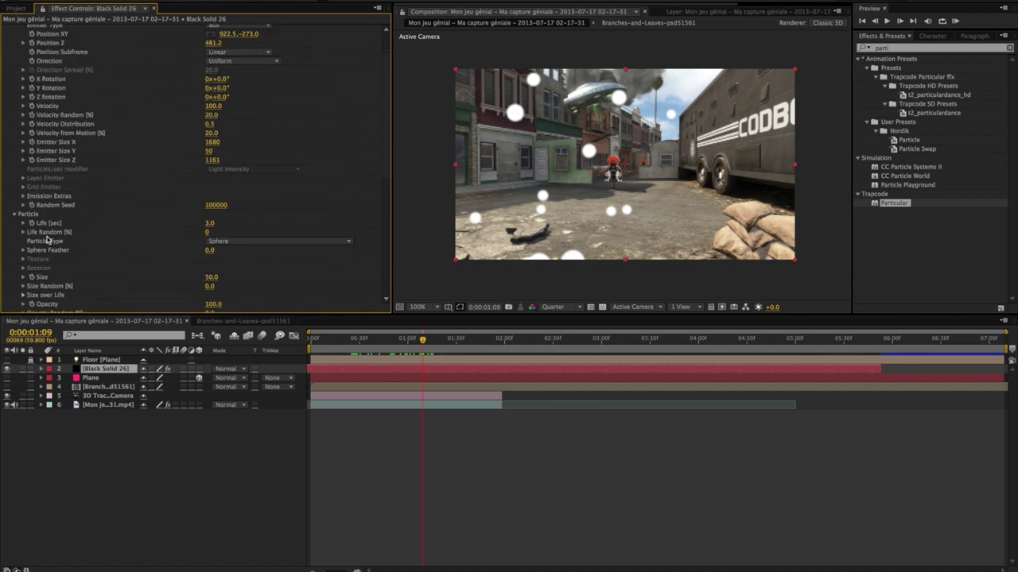
click(222, 241)
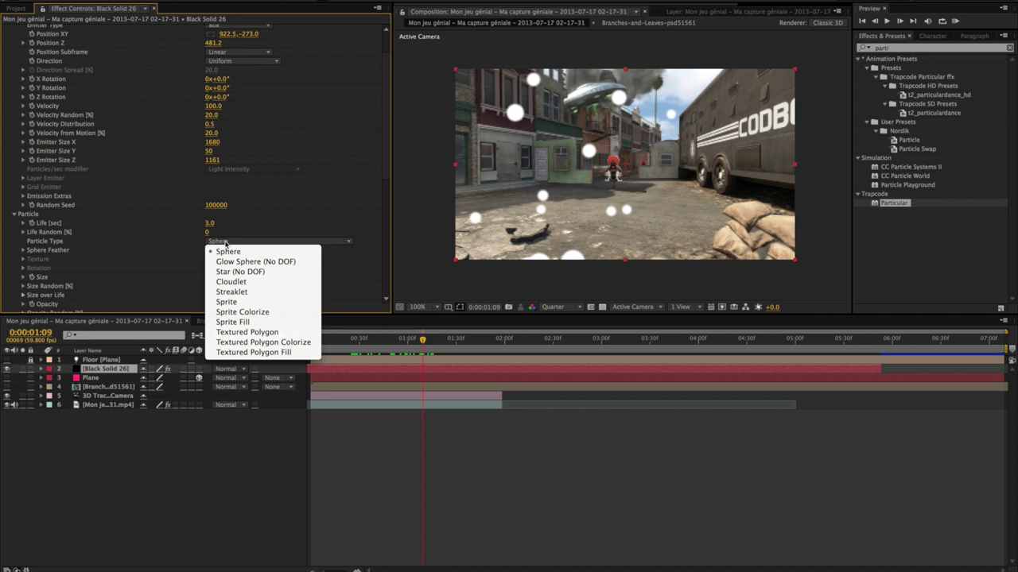
click(244, 332)
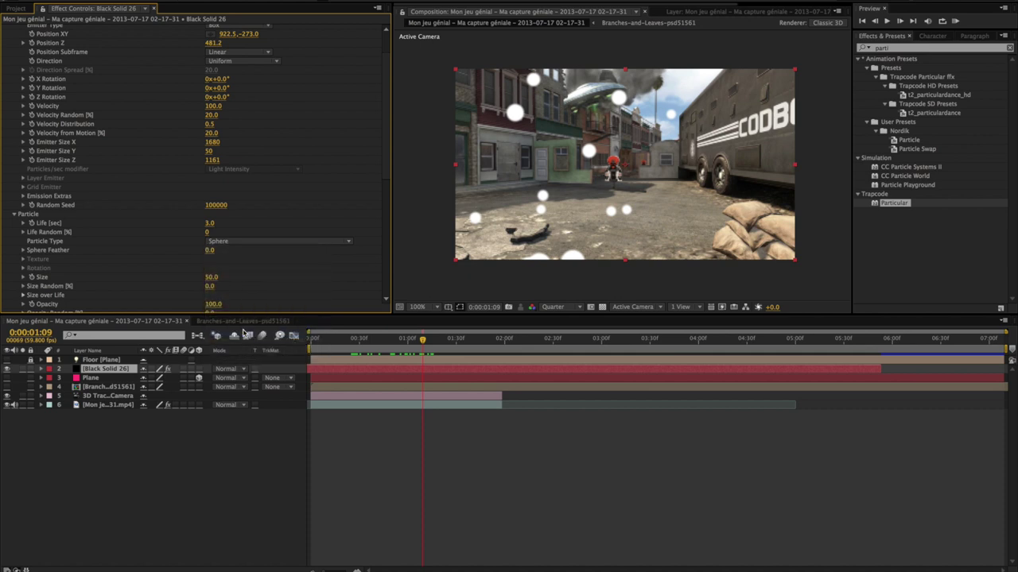
scroll(42, 228, down, 4)
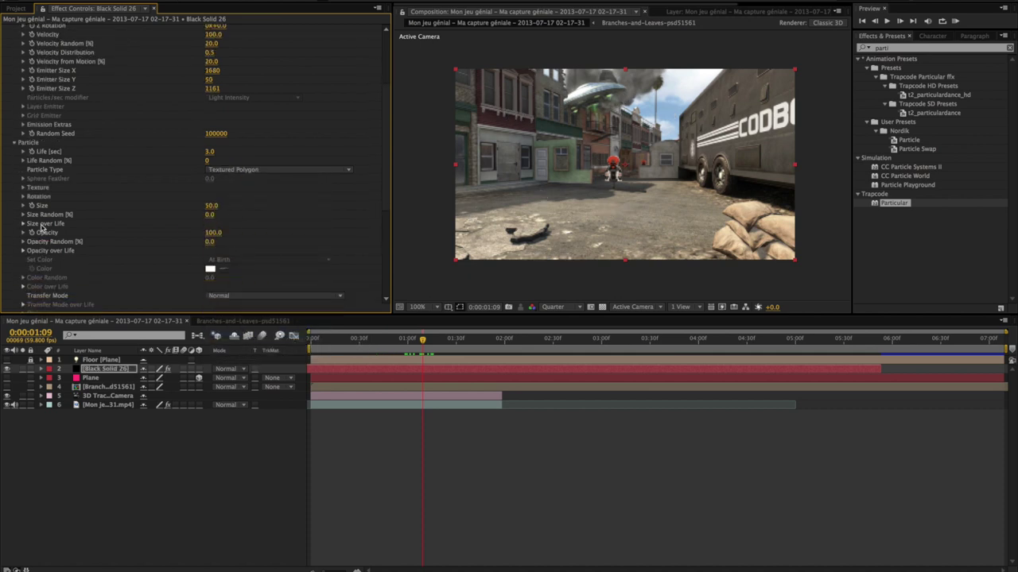
click(24, 189)
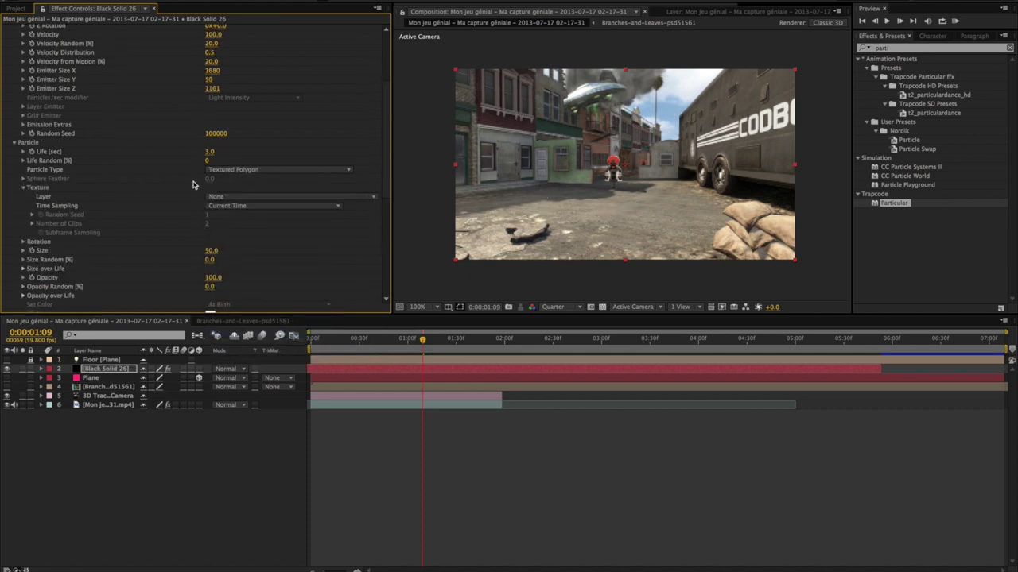
click(255, 199)
click(259, 244)
mouse_move(315, 341)
mouse_down()
mouse_move(461, 372)
mouse_move(450, 370)
mouse_up()
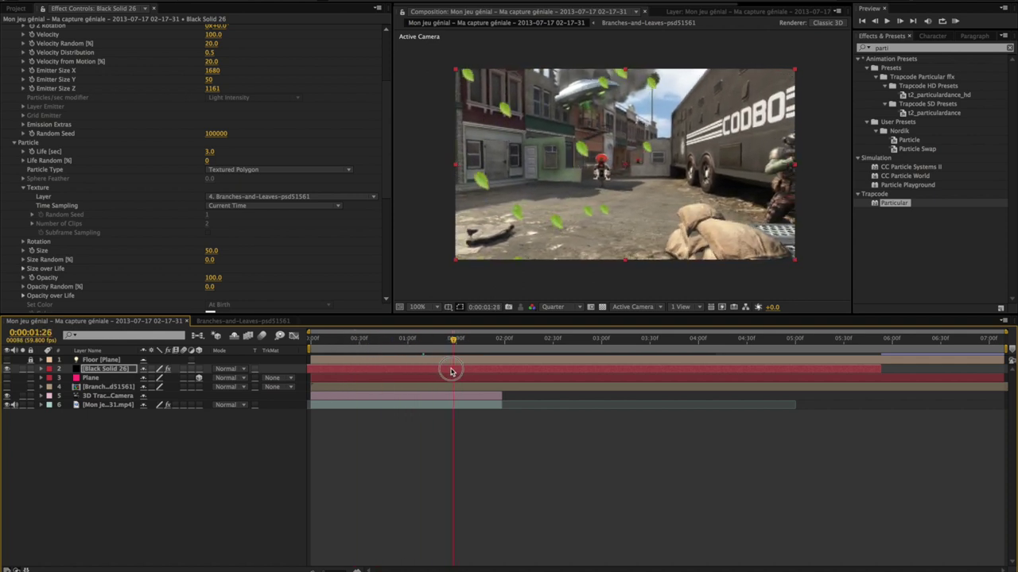
- Set particle Life to 100 seconds and slide the Black Solid 26 layer earlier in time
click(210, 152)
text(100)
key(Return)
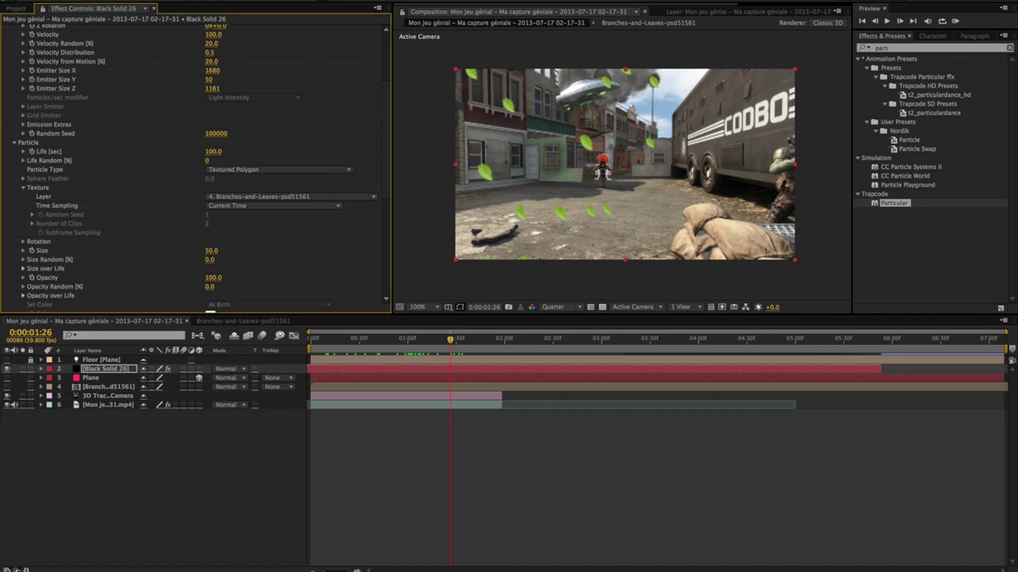
drag(332, 344, 425, 359)
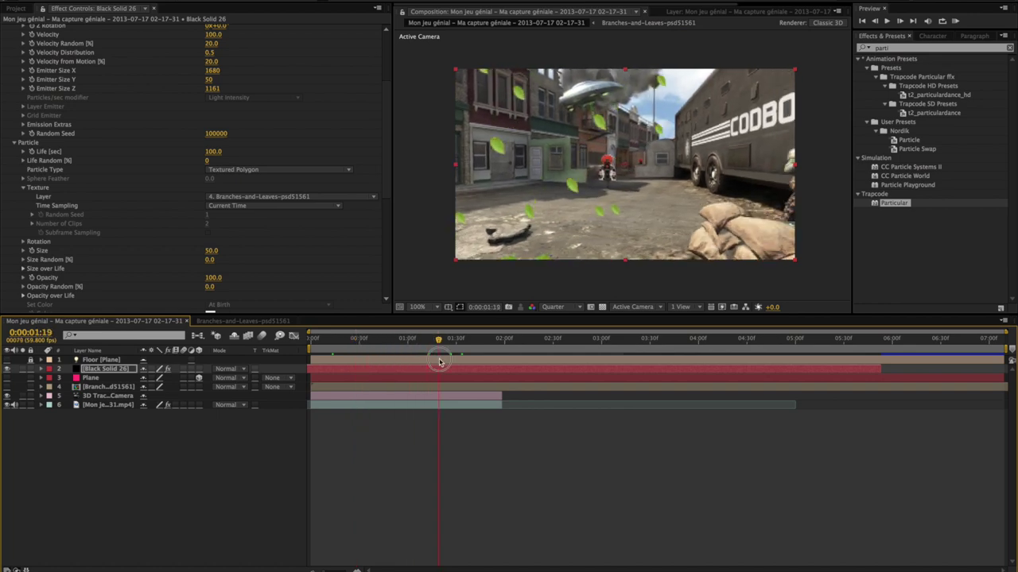
mouse_move(425, 359)
mouse_down()
mouse_move(322, 369)
mouse_move(242, 360)
mouse_up()
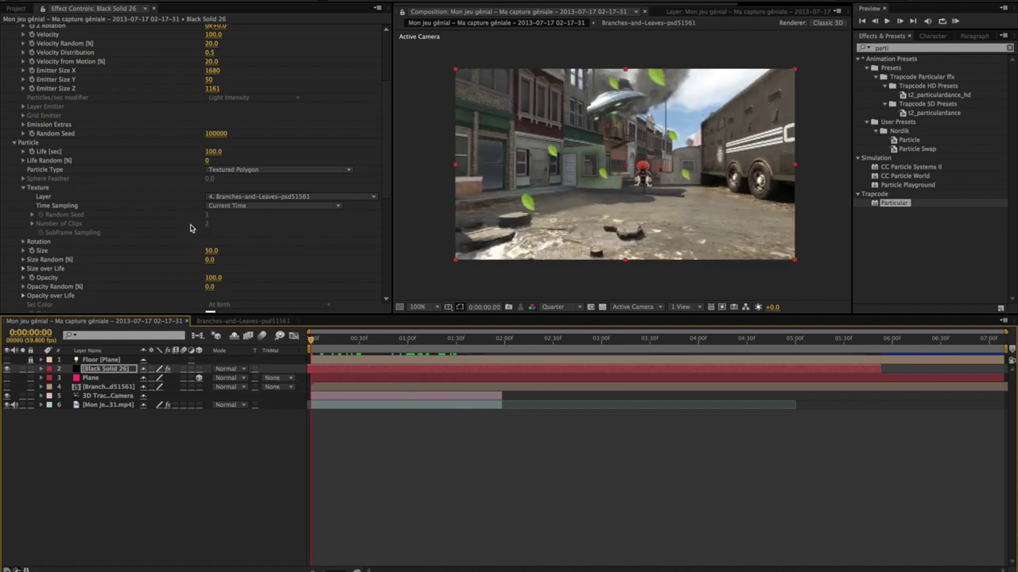
drag(333, 368, 288, 376)
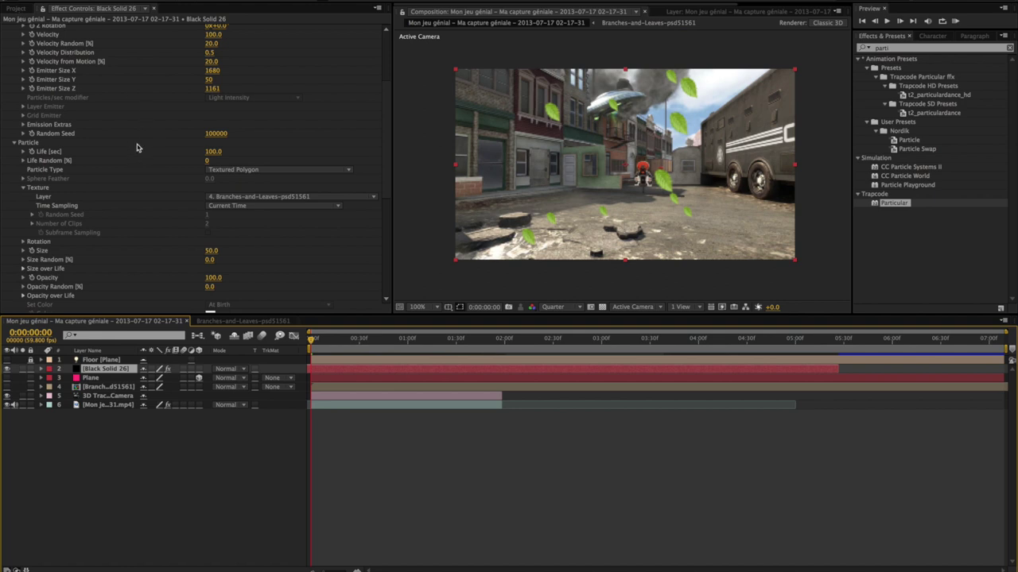
scroll(137, 148, up, 5)
scroll(22, 275, down, 1)
scroll(21, 274, down, 2)
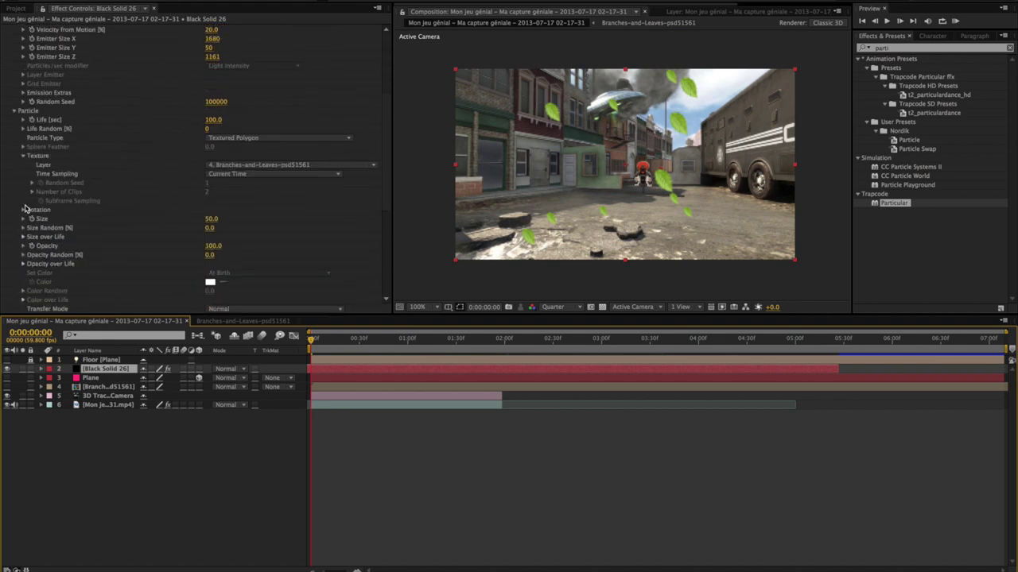
- Raise Particular's Random Rotation to 69.5, checking the tumbling leaves at several frames
click(24, 209)
scroll(191, 274, down, 1)
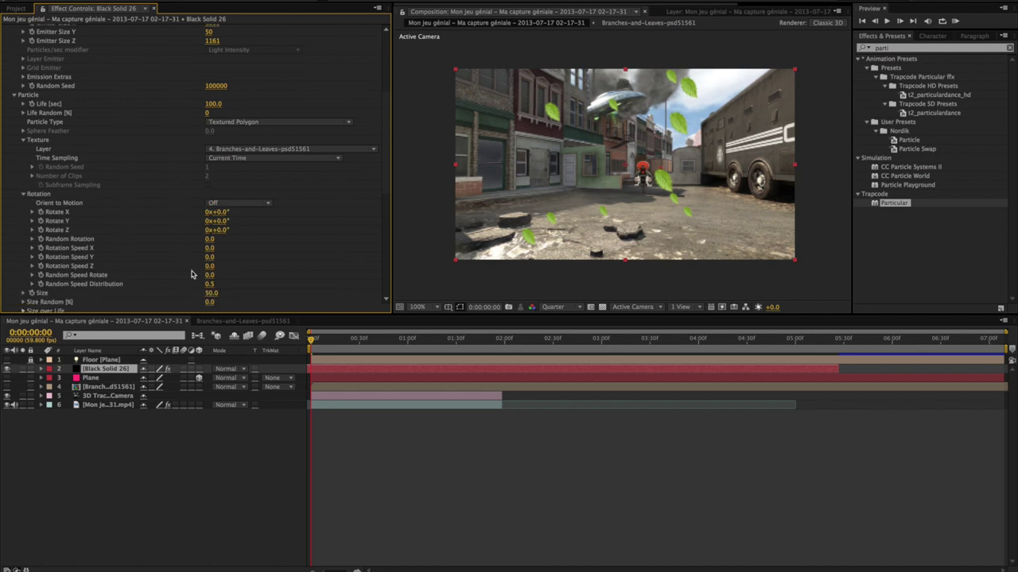
mouse_move(205, 243)
mouse_down()
mouse_move(195, 247)
mouse_move(205, 252)
mouse_up()
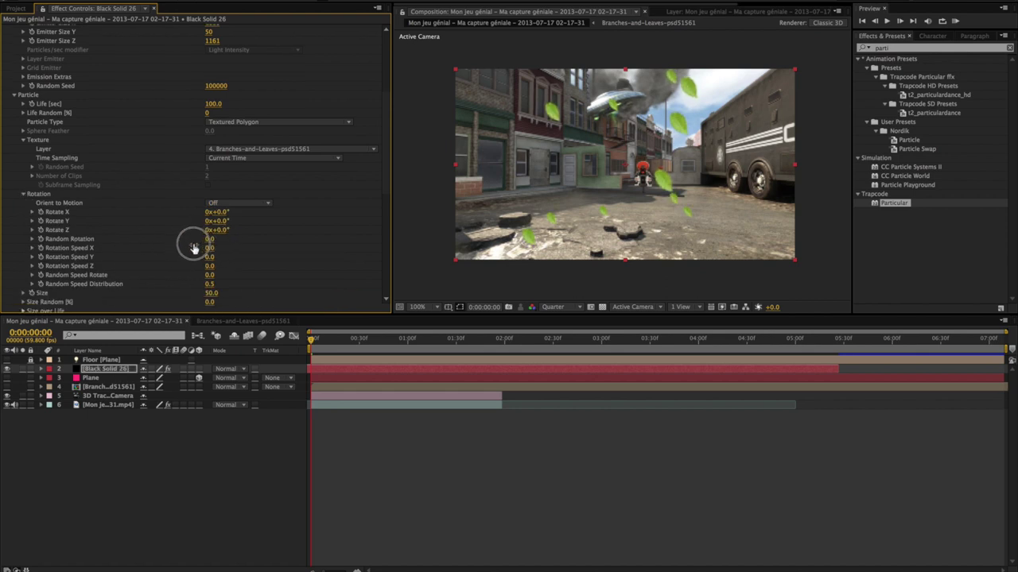
drag(205, 251, 219, 242)
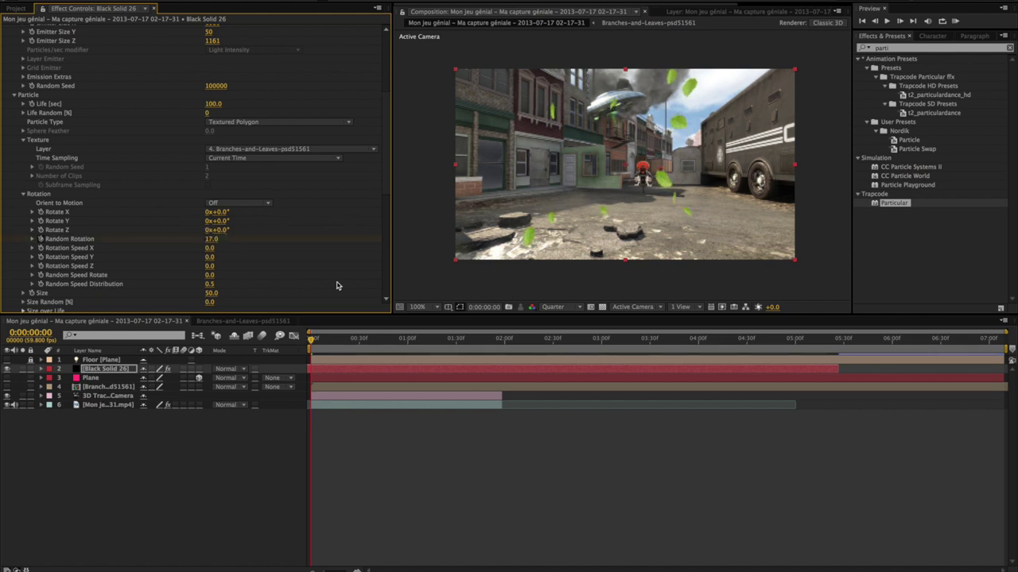
drag(487, 348, 502, 346)
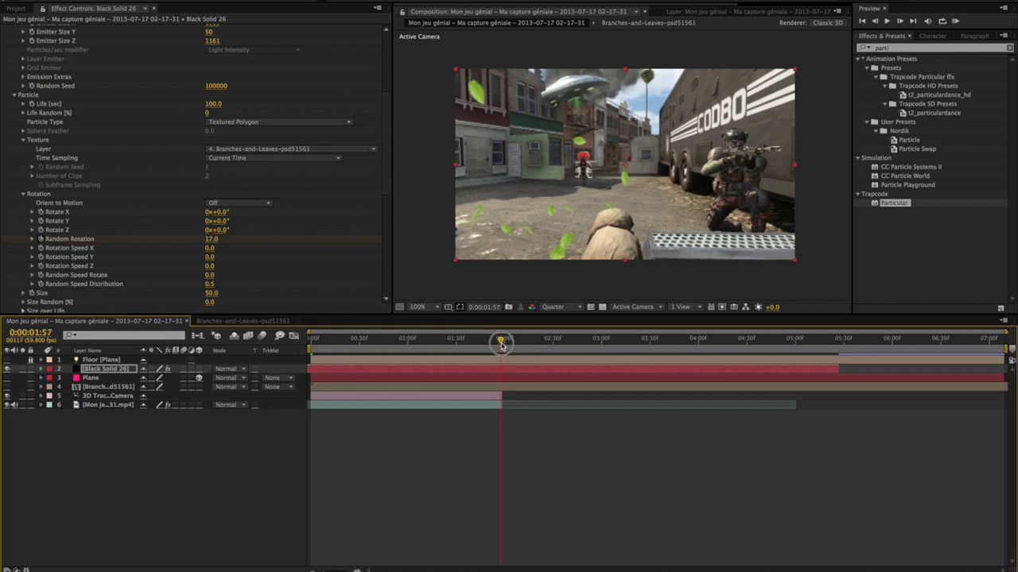
drag(213, 244, 421, 291)
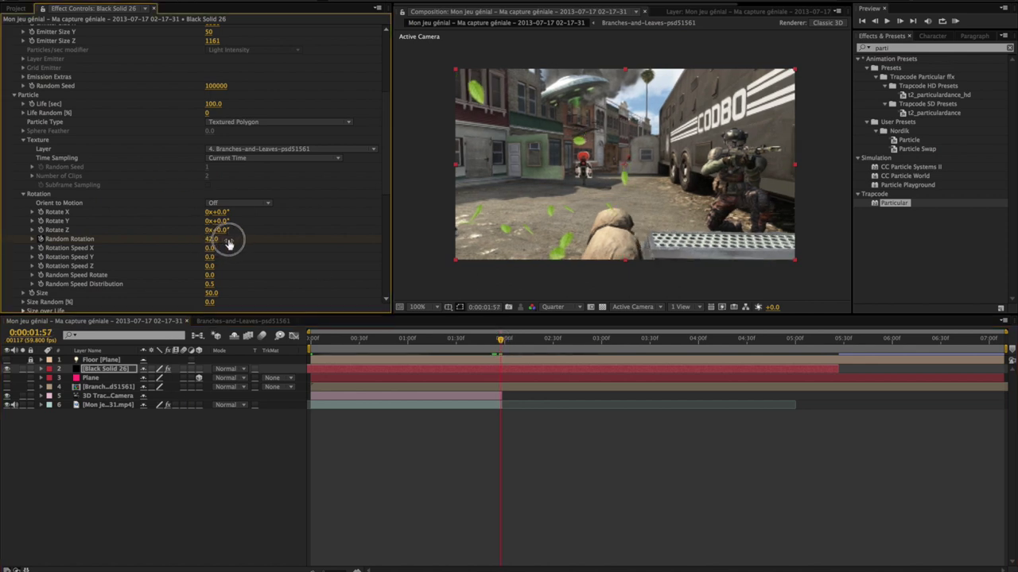
mouse_move(503, 342)
mouse_down()
mouse_move(351, 360)
mouse_move(465, 389)
mouse_move(416, 372)
mouse_move(434, 371)
mouse_up()
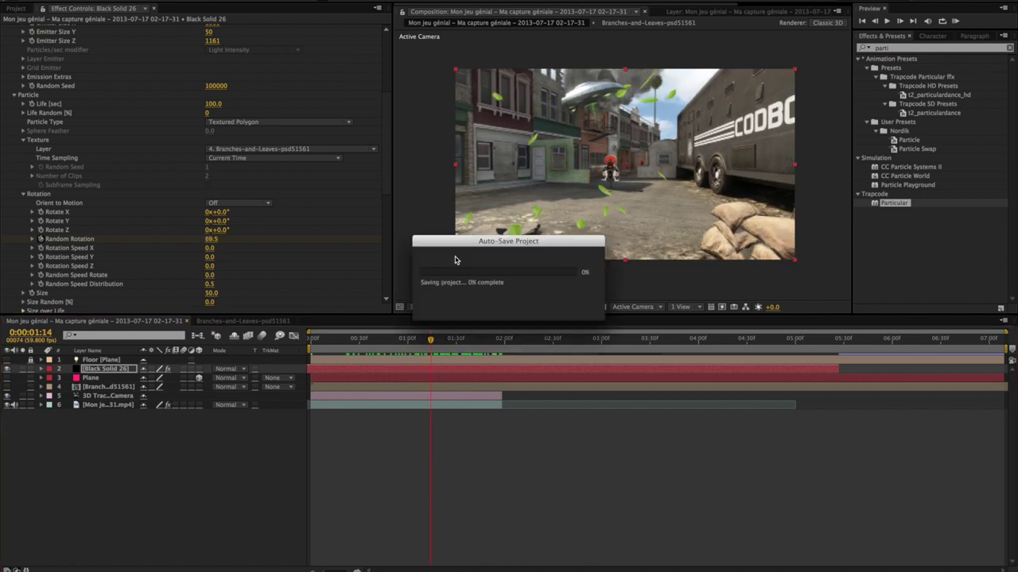
- Search Effects & Presets for 'curves' and apply Curves to the particle layer
click(888, 48)
key(BackSpace)
click(862, 48)
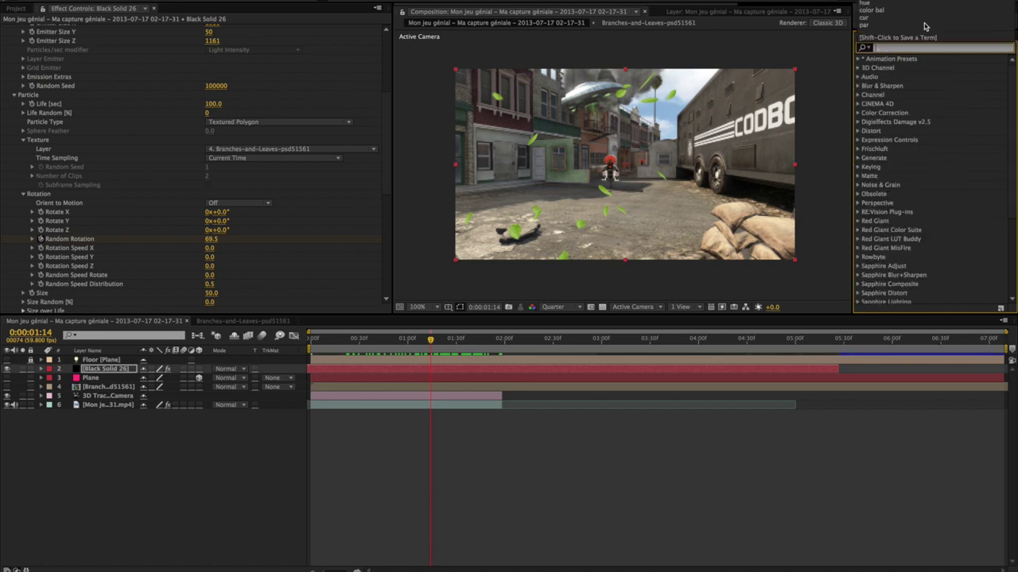
text(curves)
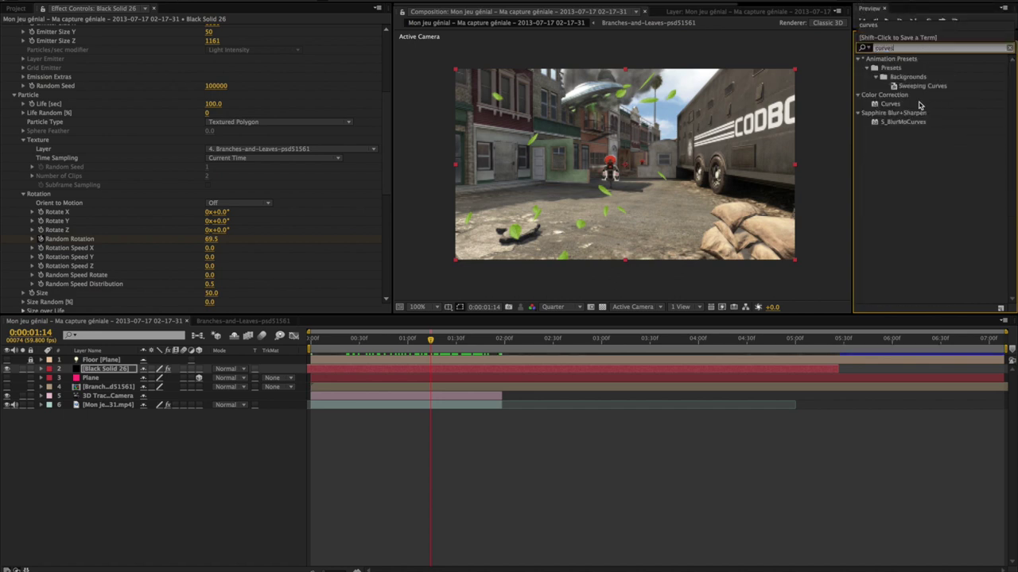
double_click(890, 103)
- Search 'hue' and apply Hue/Saturation to the particle layer
click(906, 49)
text(hue)
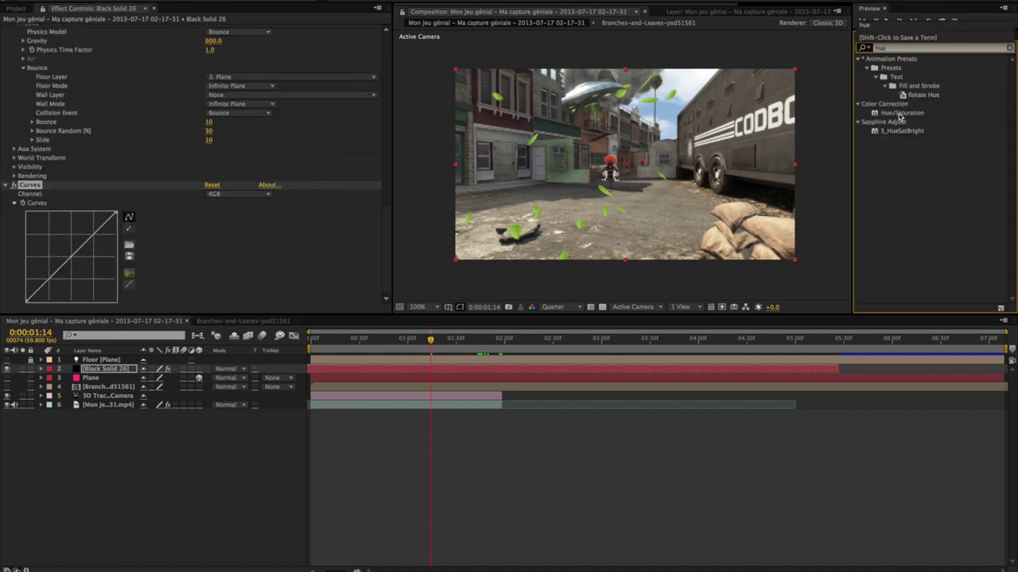
double_click(901, 113)
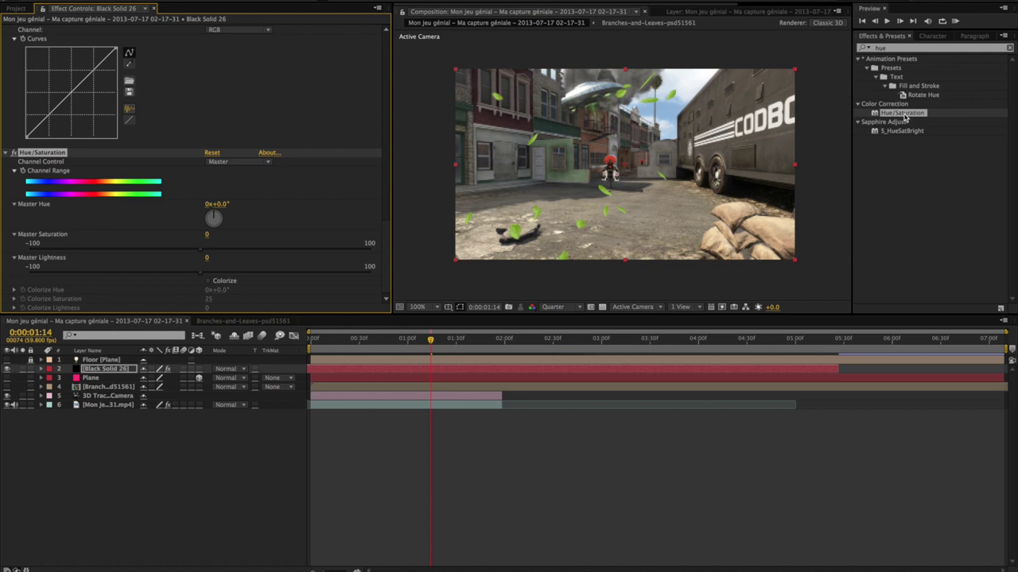
- Search 'color b' and drag Color Balance onto the particle layer
click(905, 47)
key(BackSpace)
click(863, 47)
text(olor)
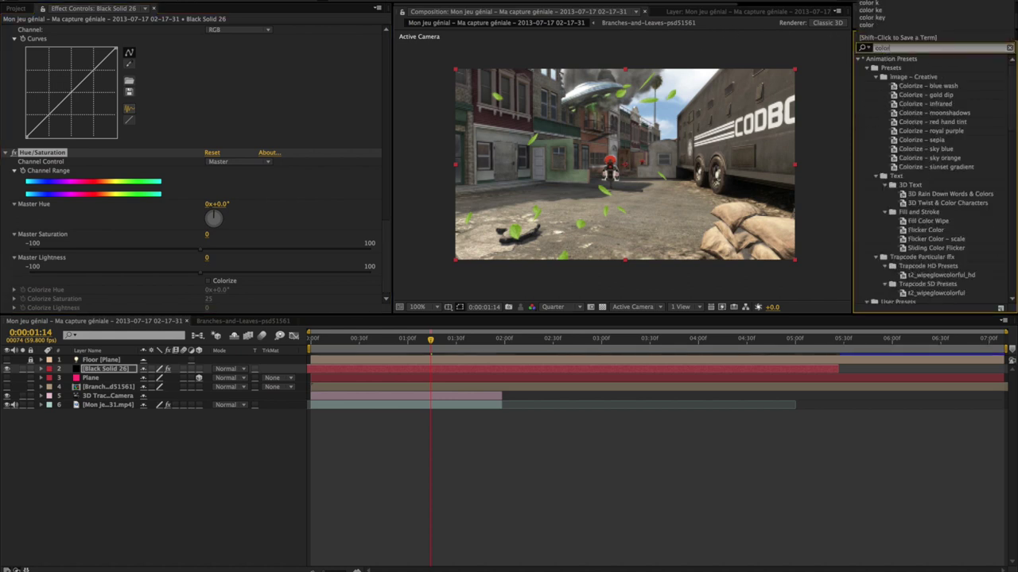
text( b)
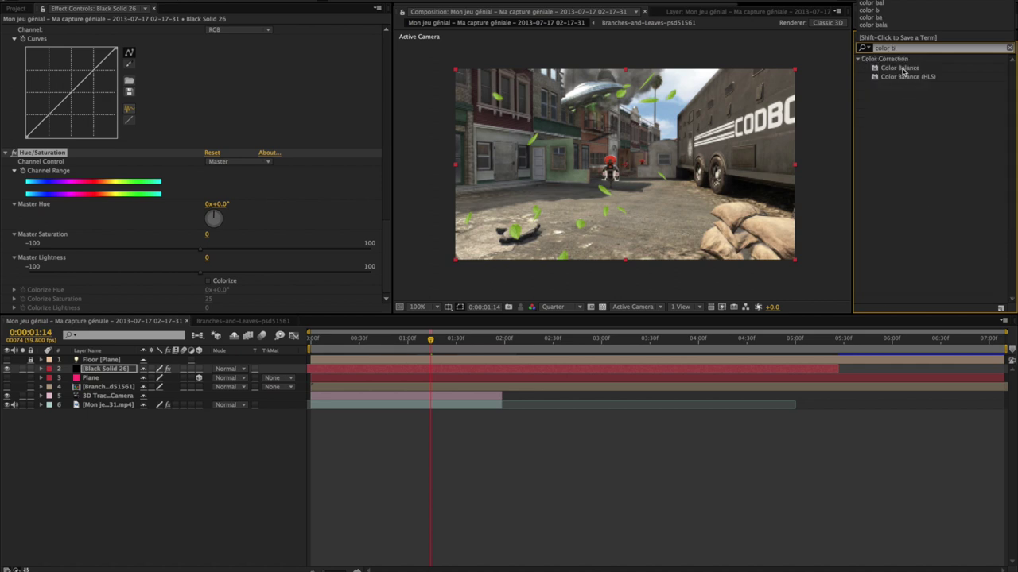
drag(903, 69, 229, 267)
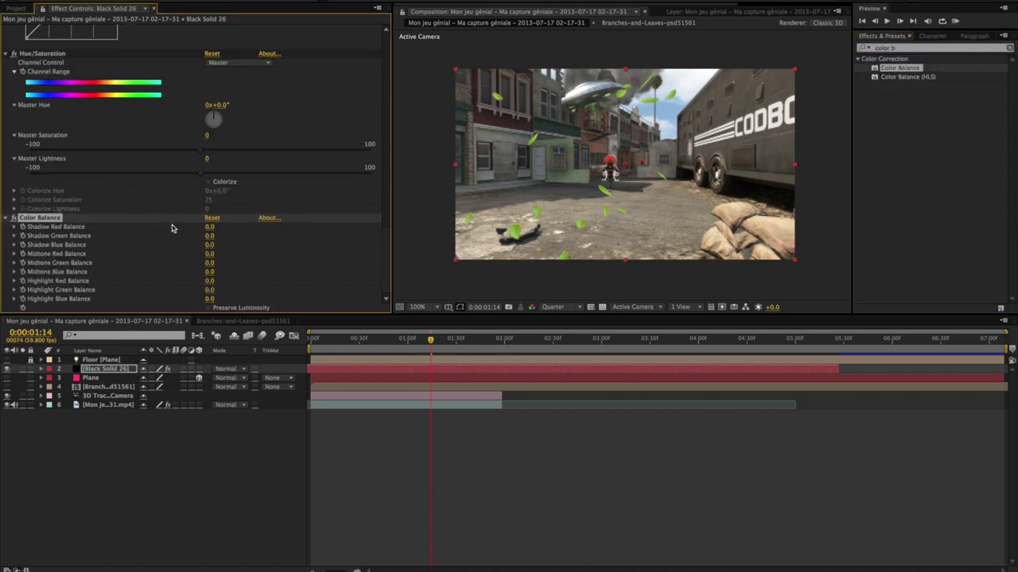
- Set Color Balance shadows to red 100, green −23 and blue 67
mouse_move(207, 228)
mouse_down()
mouse_move(288, 236)
mouse_move(341, 220)
mouse_up()
mouse_move(210, 236)
mouse_down()
mouse_move(217, 244)
mouse_move(207, 259)
mouse_move(221, 257)
mouse_up()
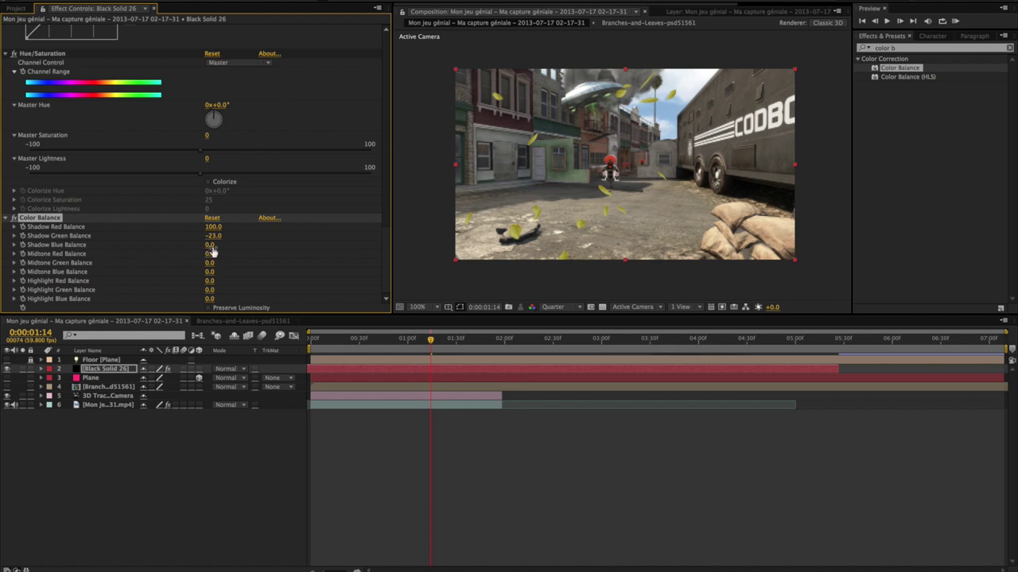
click(211, 248)
text(-100)
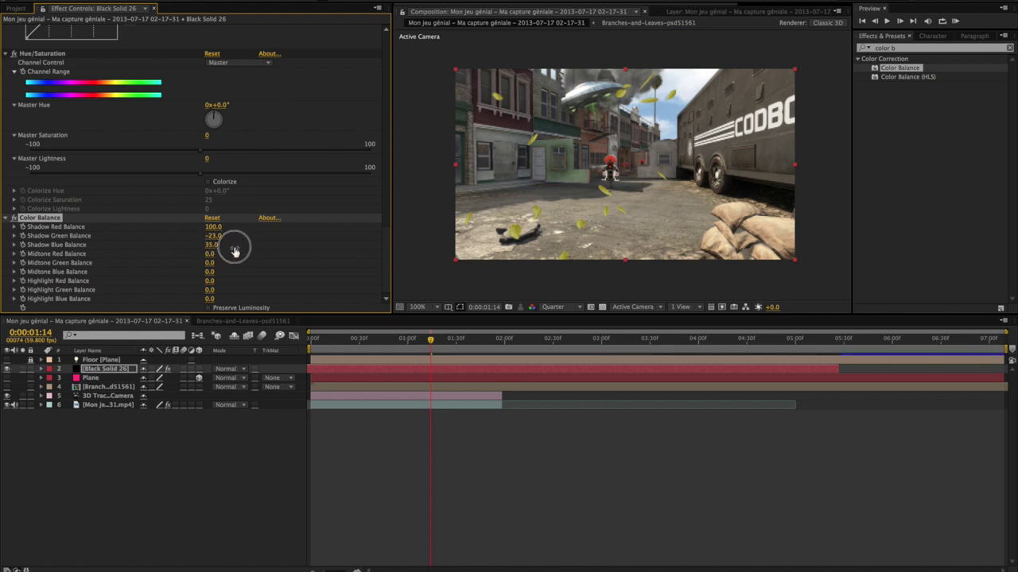
click(146, 271)
mouse_move(145, 271)
mouse_down()
mouse_move(233, 268)
mouse_move(215, 263)
mouse_up()
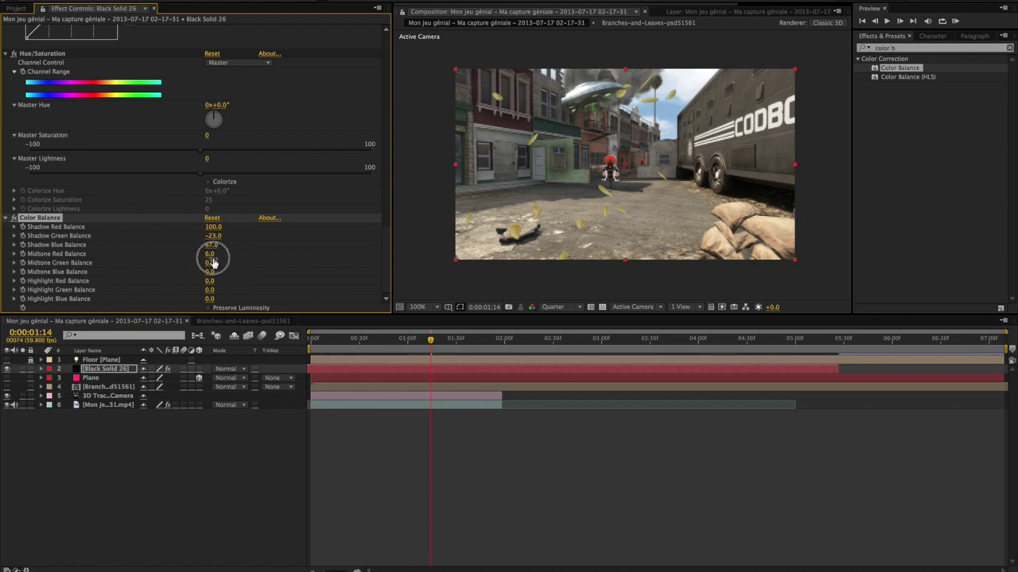
- Set midtone red to 6 and blue to 30, then collapse Hue/Saturation
mouse_move(216, 262)
mouse_down()
mouse_move(232, 261)
mouse_move(228, 279)
mouse_up()
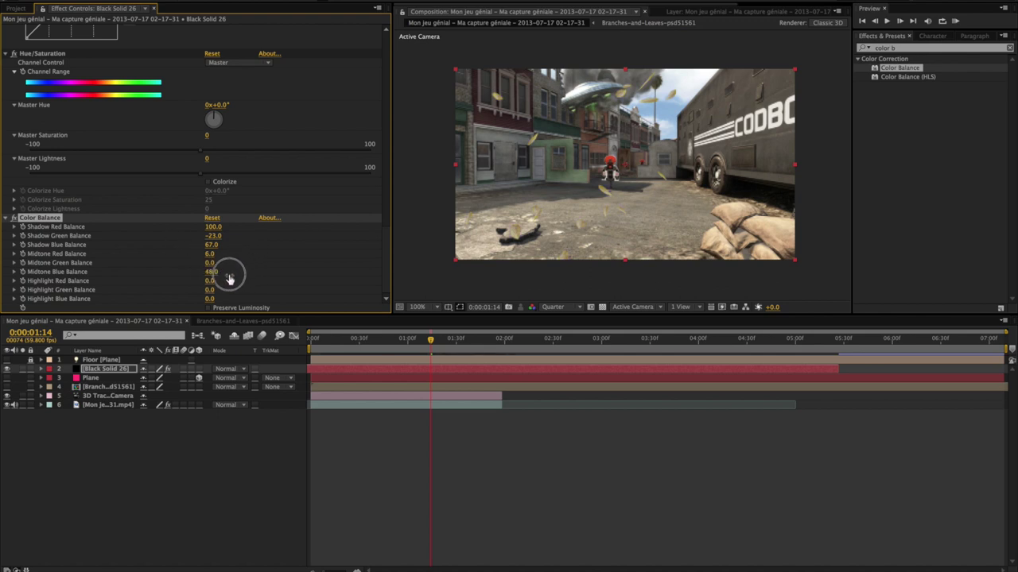
drag(228, 278, 227, 278)
click(6, 54)
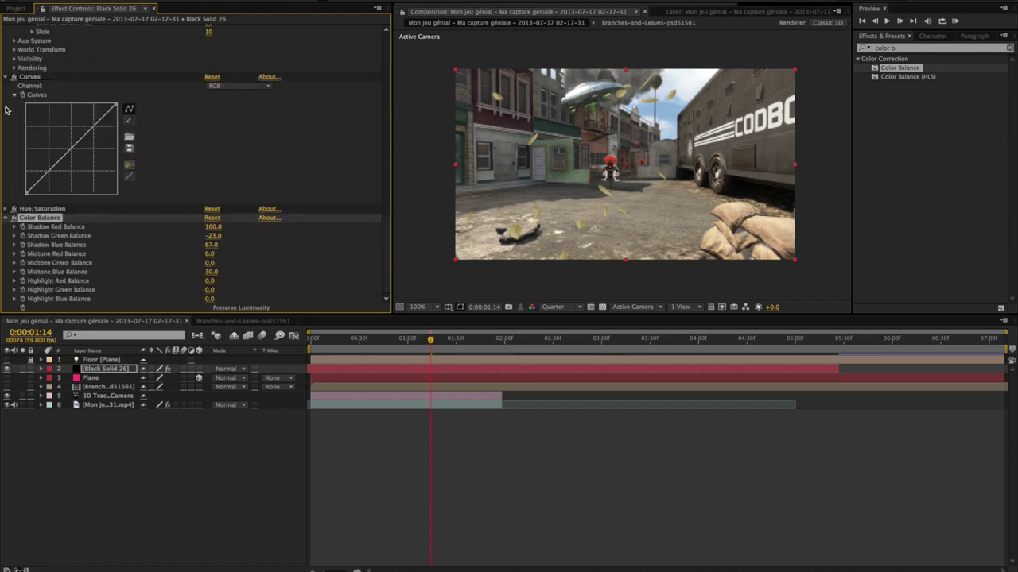
- Delete the Hue/Saturation effect and bend the RGB curve near the shadows
click(54, 210)
key(Delete)
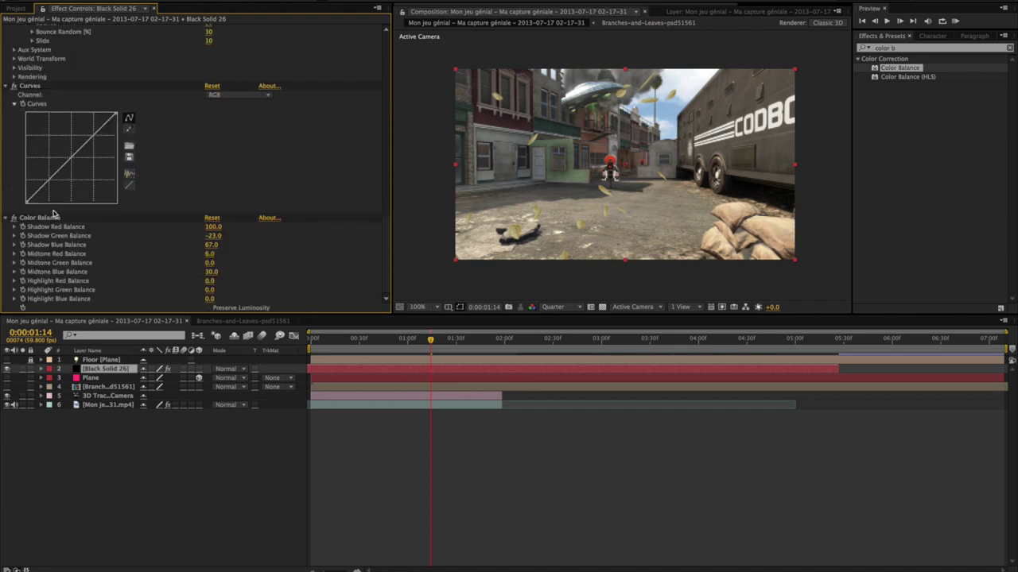
drag(44, 183, 48, 186)
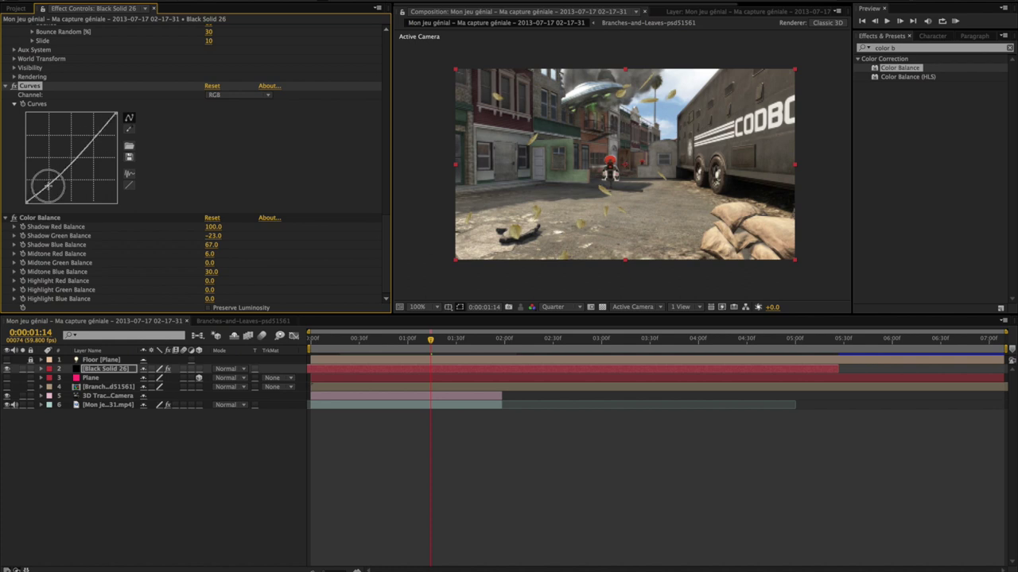
- Raise Color Balance Midtone Green to 27 and fine-tune the curve point
drag(208, 263, 221, 270)
drag(55, 177, 52, 188)
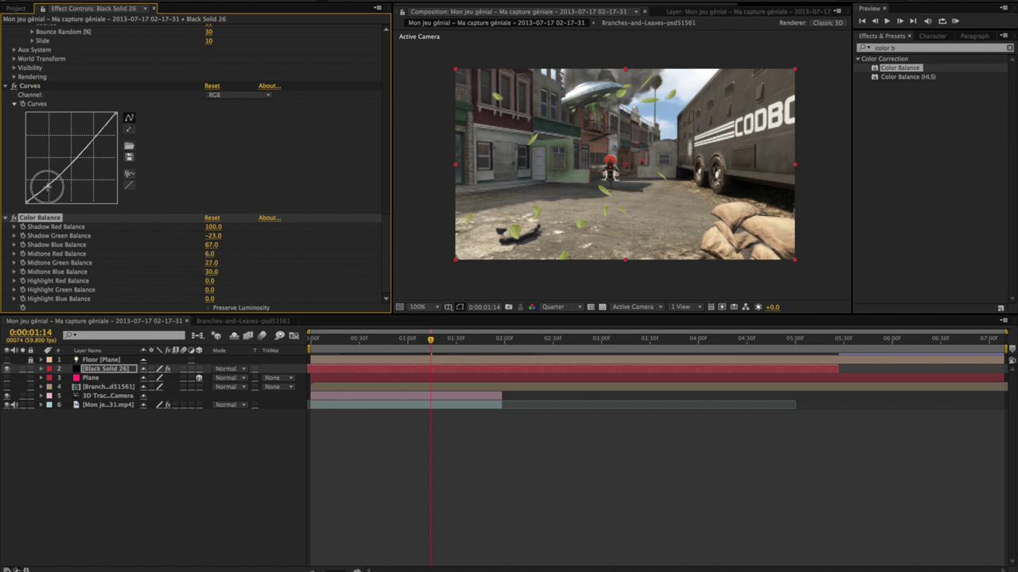
drag(51, 187, 50, 188)
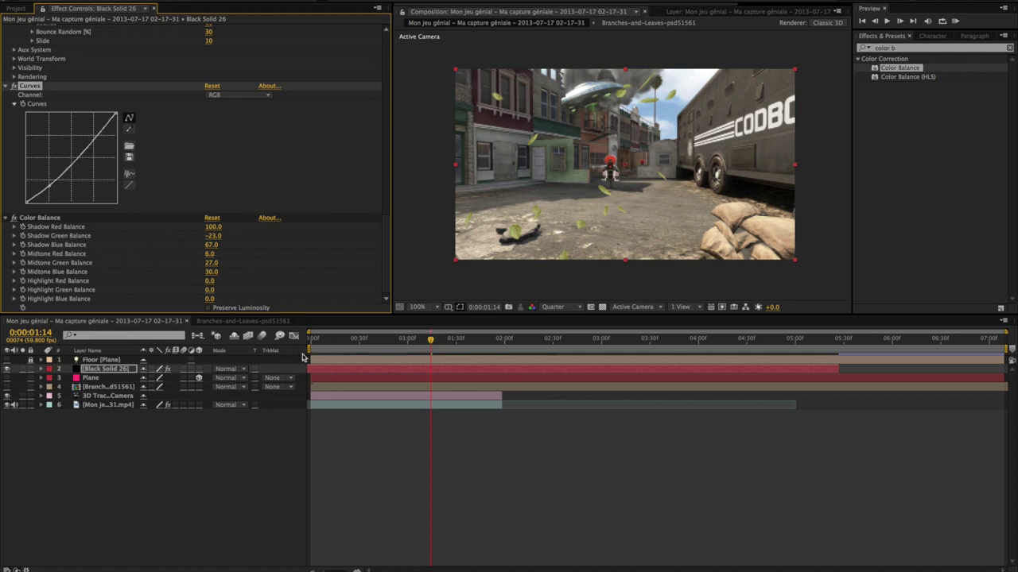
- Search 'drop' and apply Drop Shadow to the leaf layer
click(902, 50)
key(BackSpace)
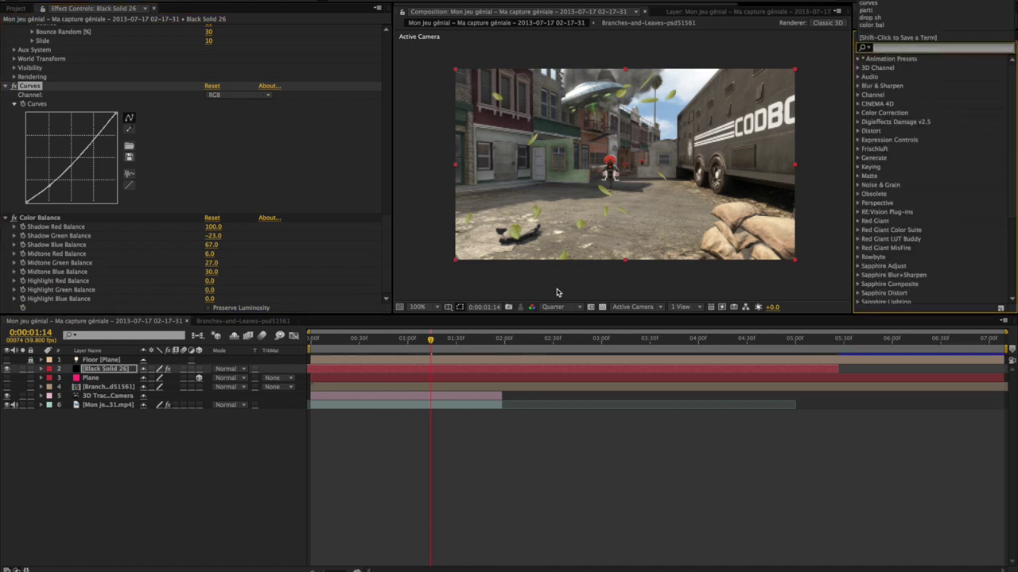
click(912, 50)
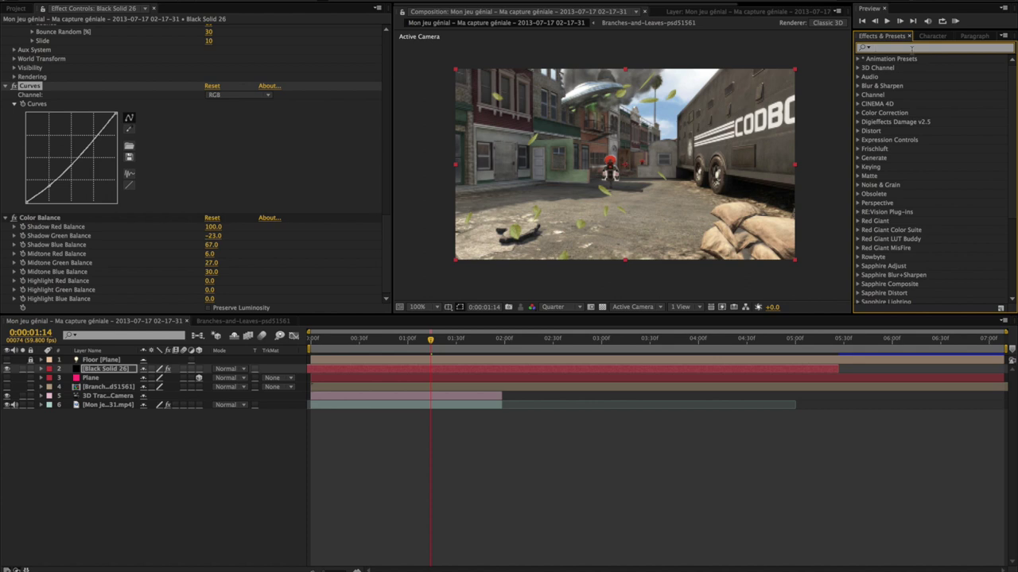
text(drop)
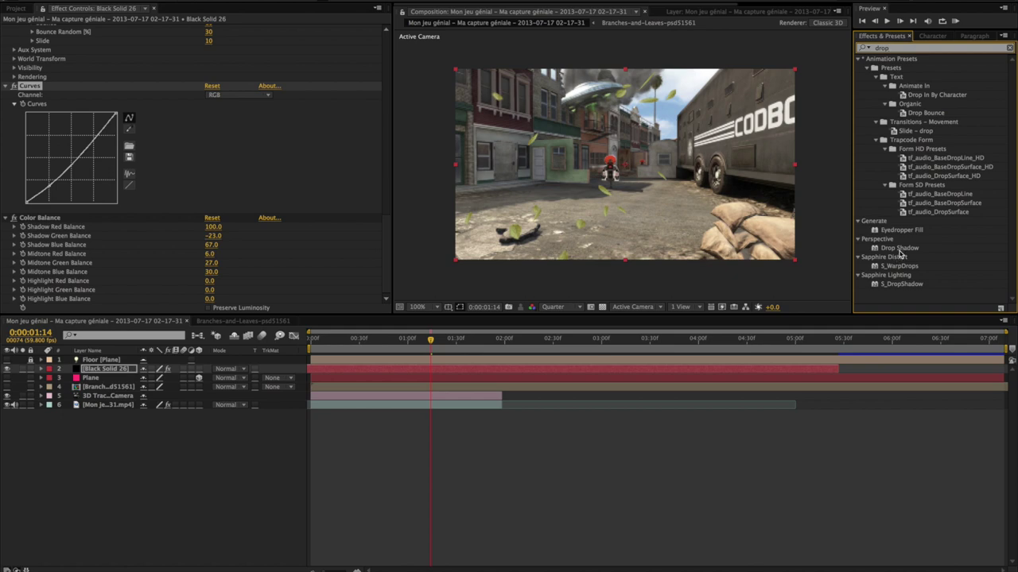
drag(900, 248, 465, 374)
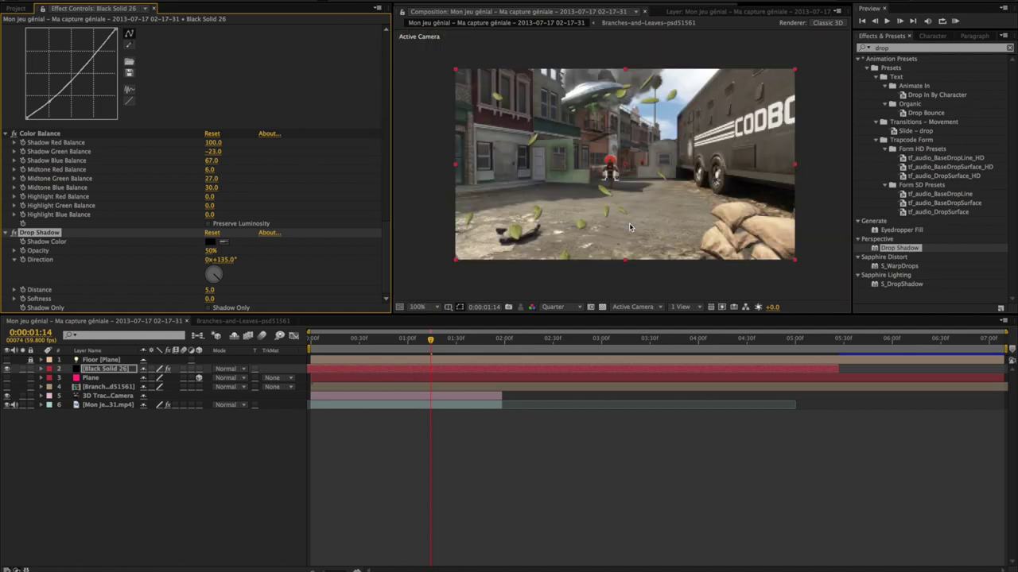
- Set Drop Shadow softness to 10, distance to 7 and opacity to 30%
drag(210, 302, 216, 303)
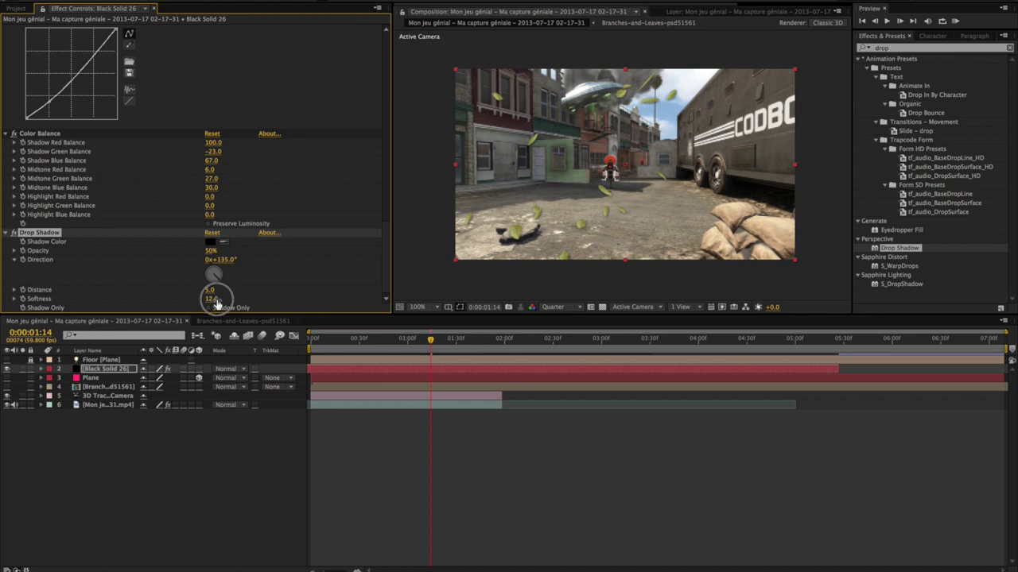
click(212, 301)
key(Return)
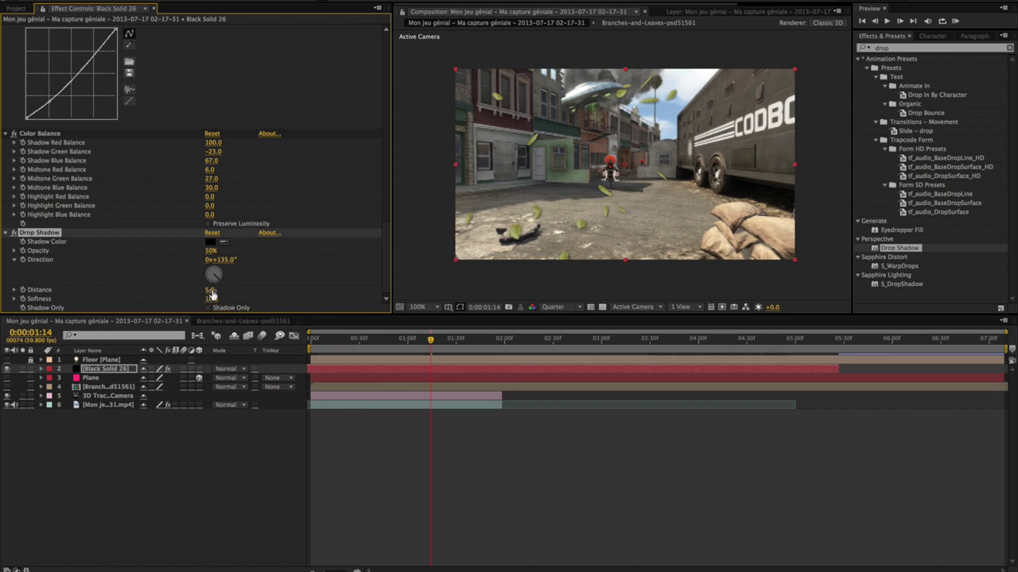
click(210, 290)
text(7)
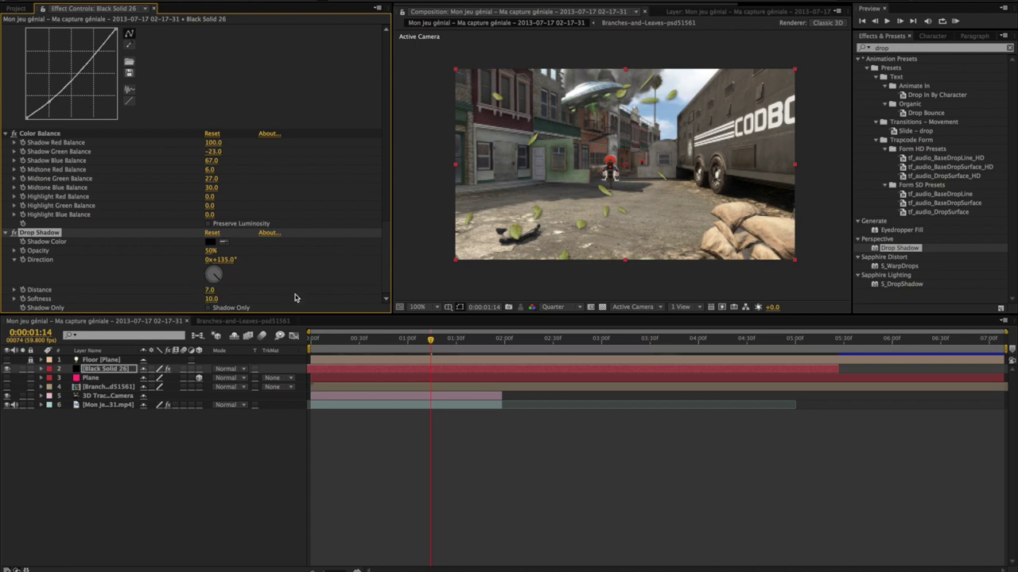
click(210, 251)
text(30)
key(Return)
mouse_move(336, 339)
mouse_down()
mouse_move(444, 368)
mouse_move(408, 373)
mouse_move(456, 386)
mouse_up()
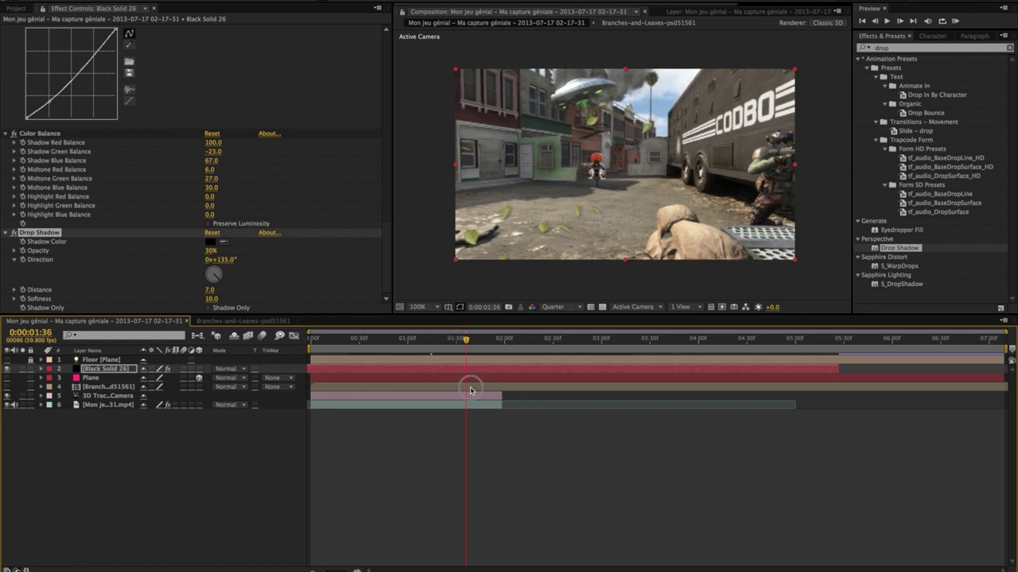
- Scrub through the shot to review the shadowed leaves, stopping near 0:00:00:26
mouse_move(456, 387)
mouse_down()
mouse_move(440, 401)
mouse_move(369, 405)
mouse_up()
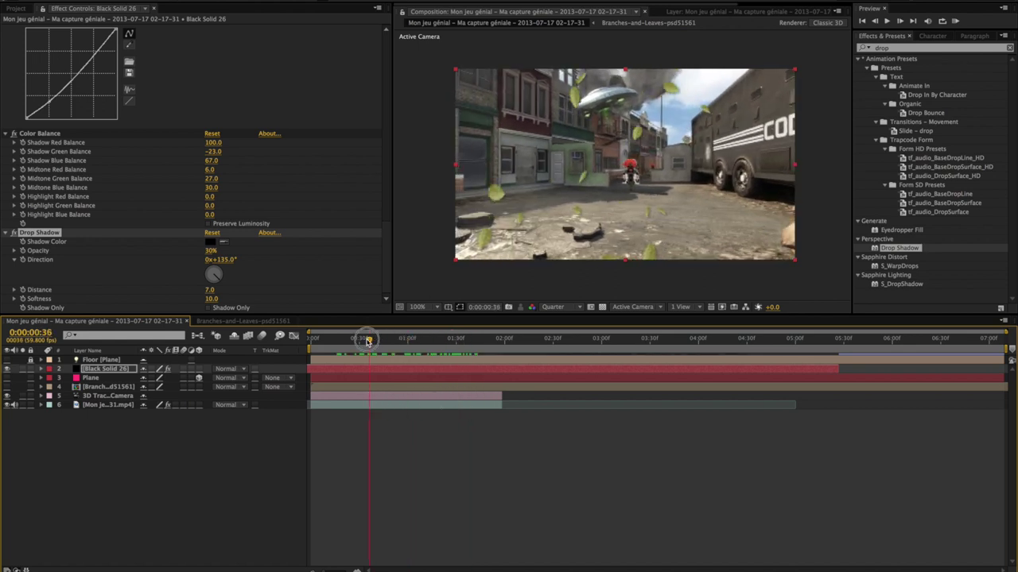
drag(367, 340, 406, 344)
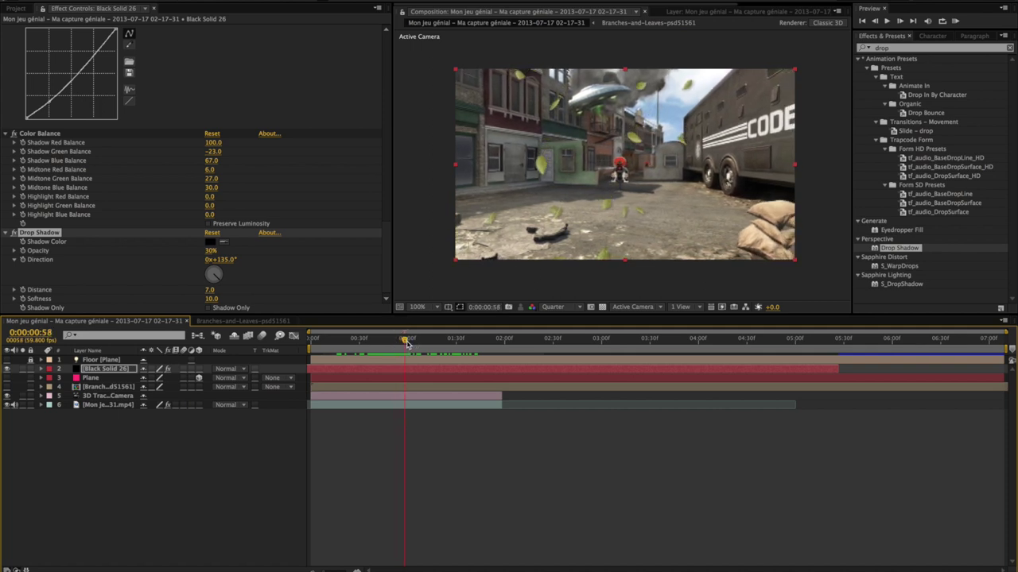
drag(412, 343, 413, 344)
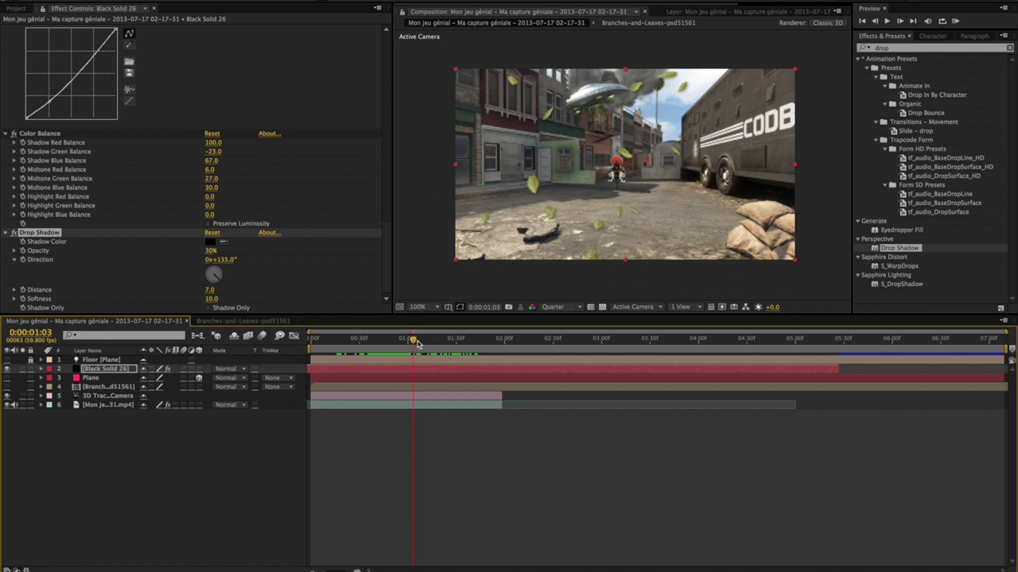
click(416, 343)
drag(415, 344, 427, 340)
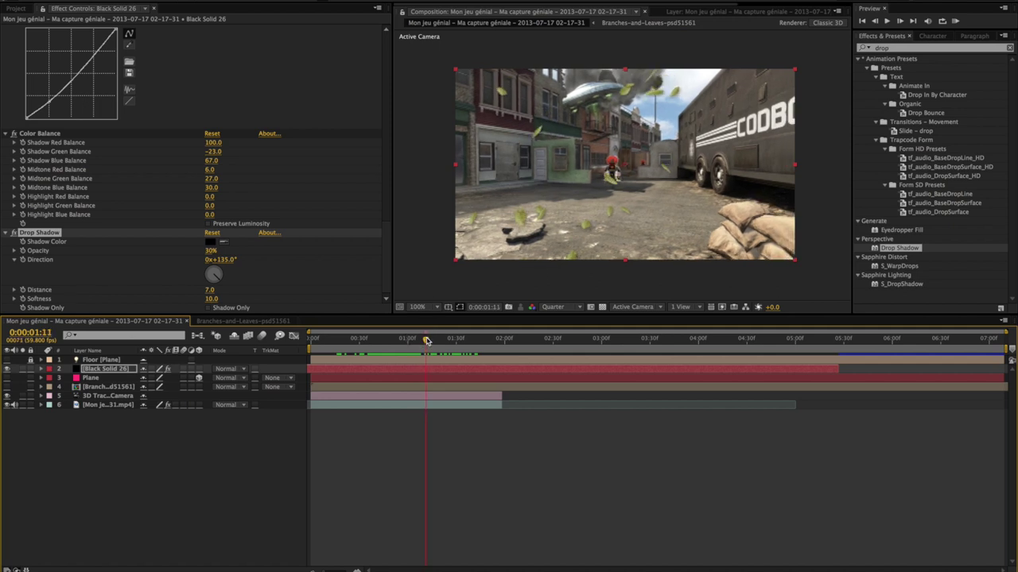
mouse_move(337, 342)
mouse_down()
mouse_move(390, 364)
mouse_move(466, 373)
mouse_move(414, 373)
mouse_up()
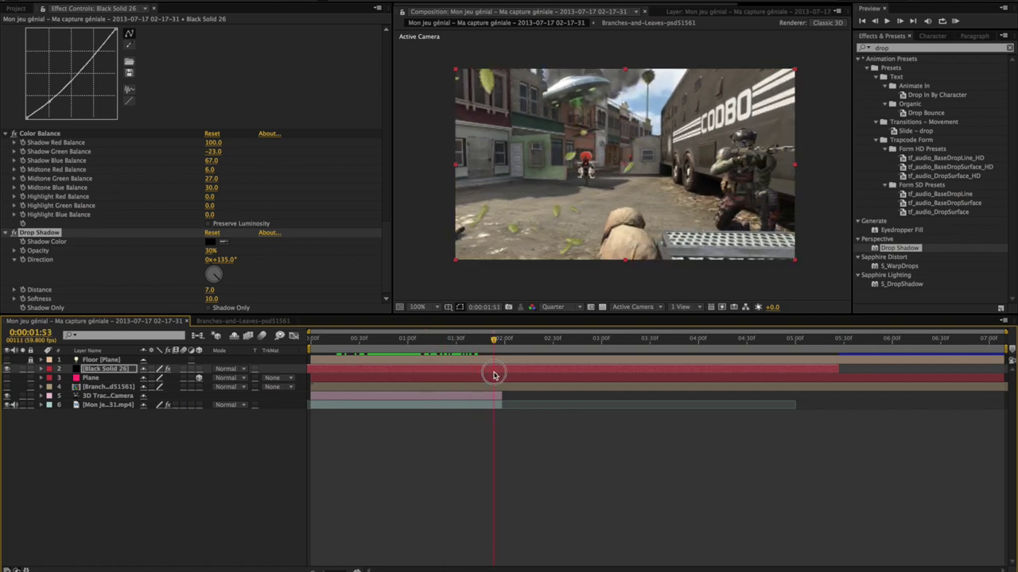
mouse_move(414, 373)
mouse_down()
mouse_move(343, 340)
mouse_move(353, 341)
mouse_up()
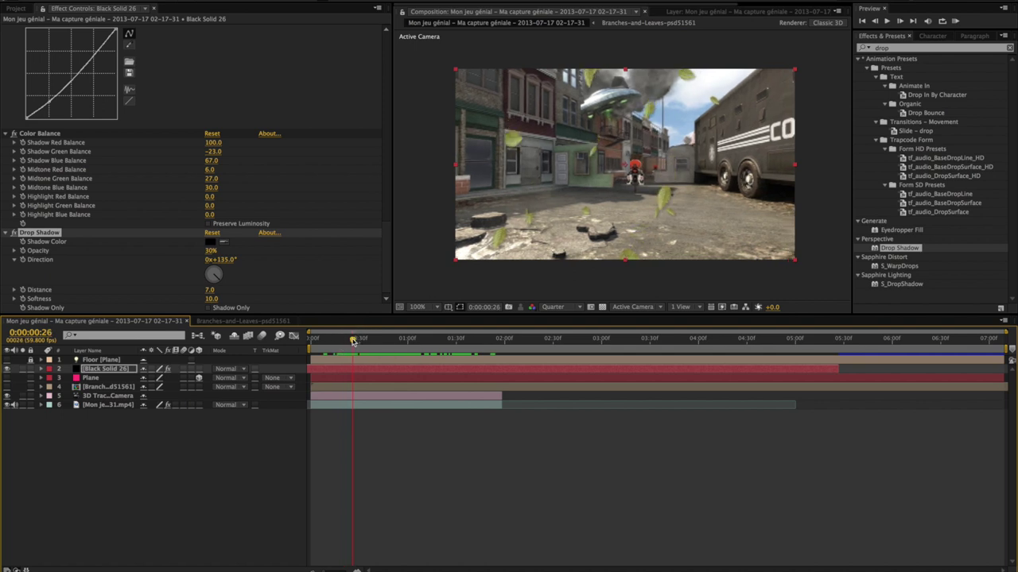